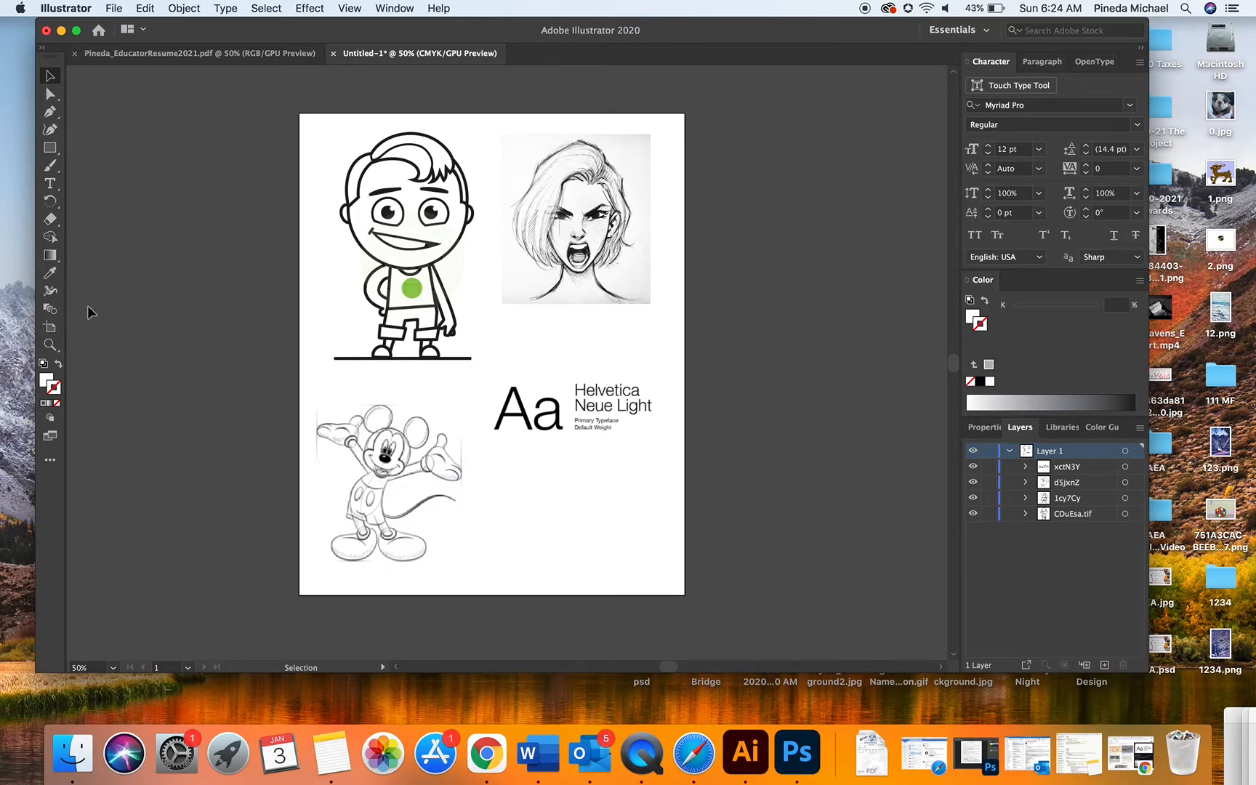
Magnify the cartoon boy up to 1600% and examine the pixel edges of his chin outline and shirt collar.
left_click(61, 345)
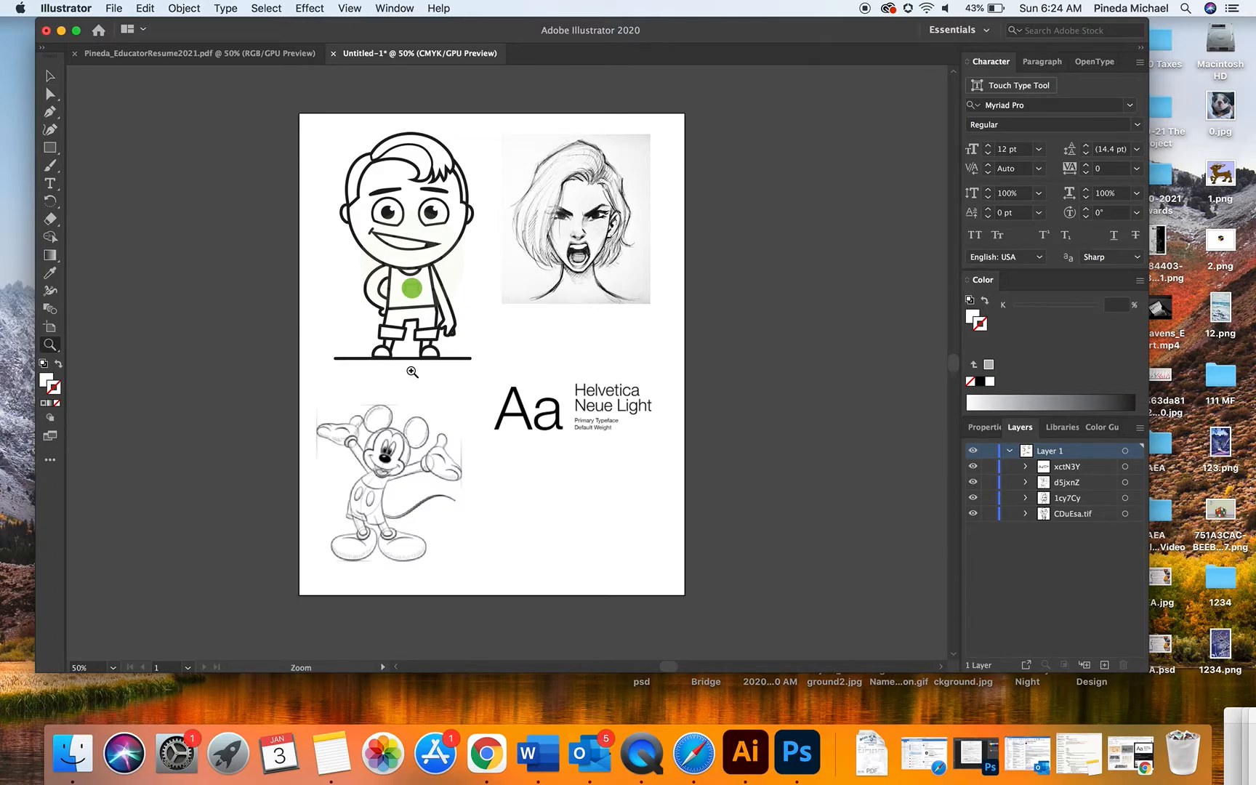
left_click(437, 291)
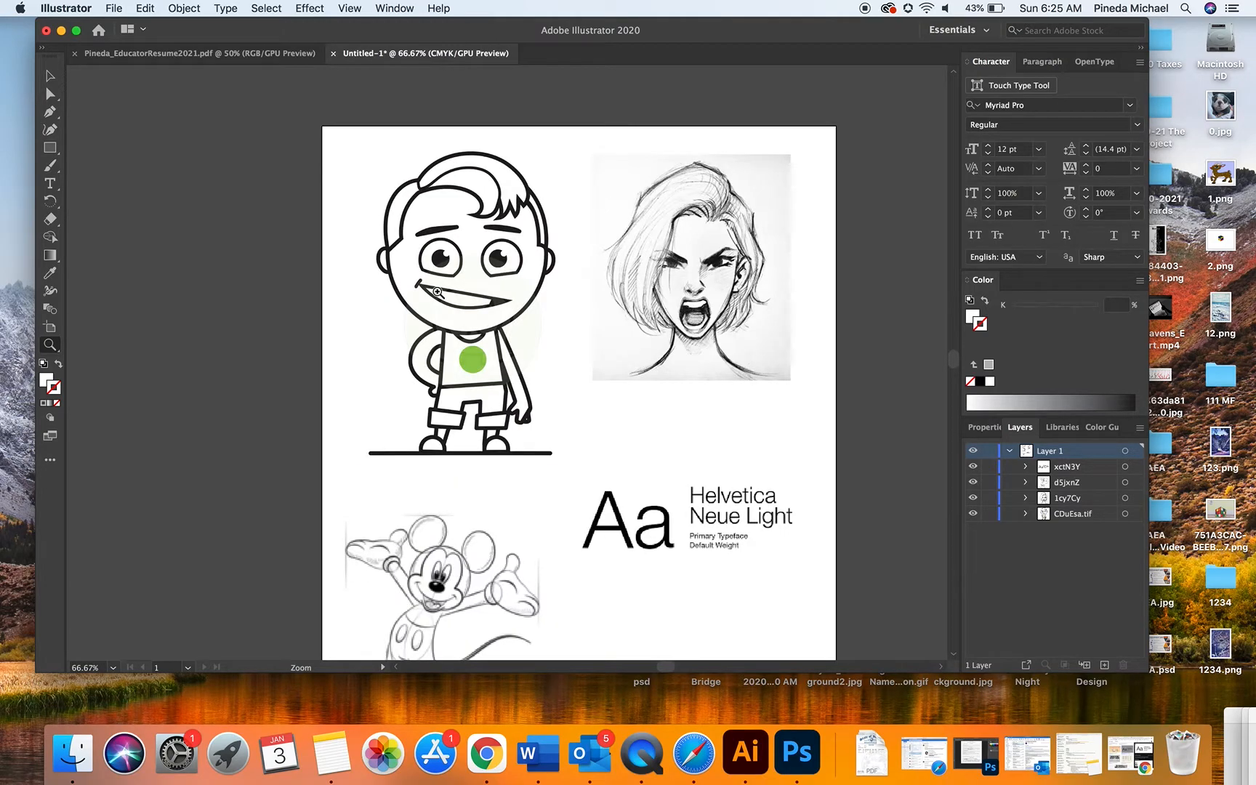
left_click(541, 389)
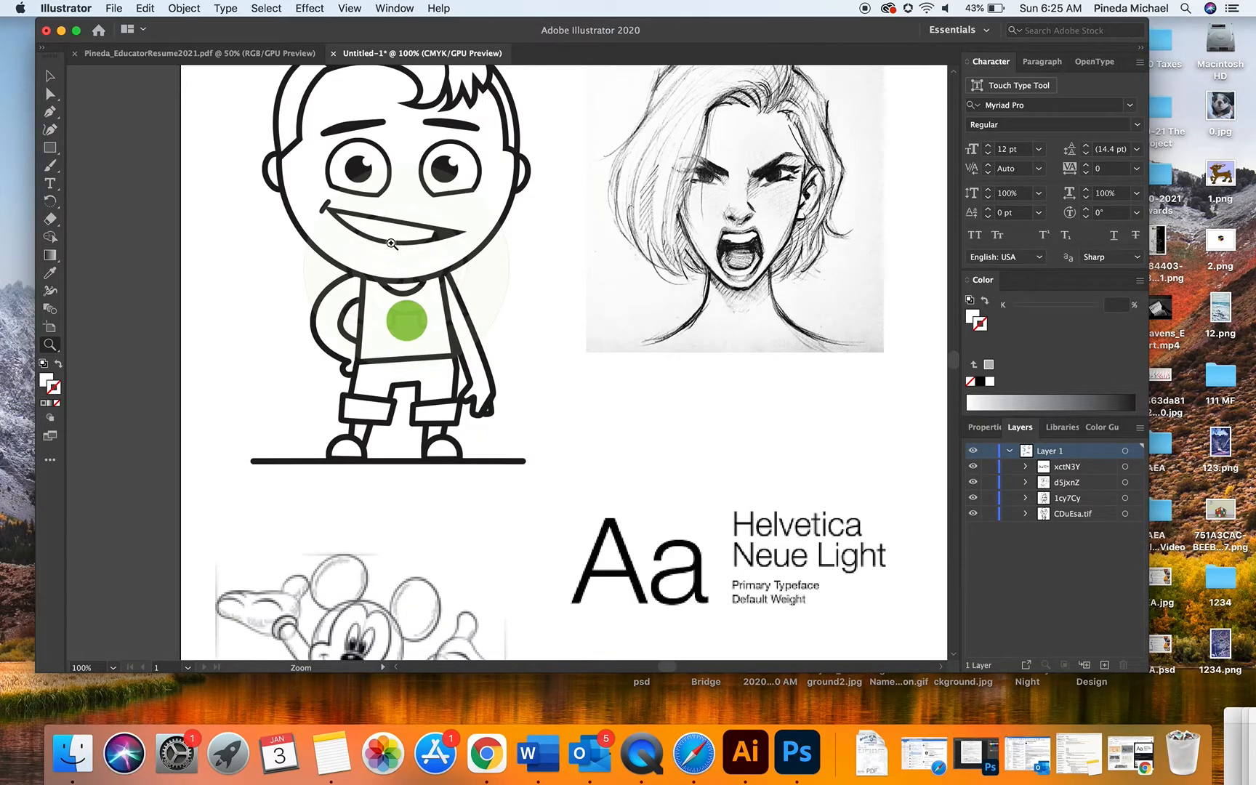
left_click(504, 326)
left_click(409, 326)
left_click(409, 326)
left_click(409, 327)
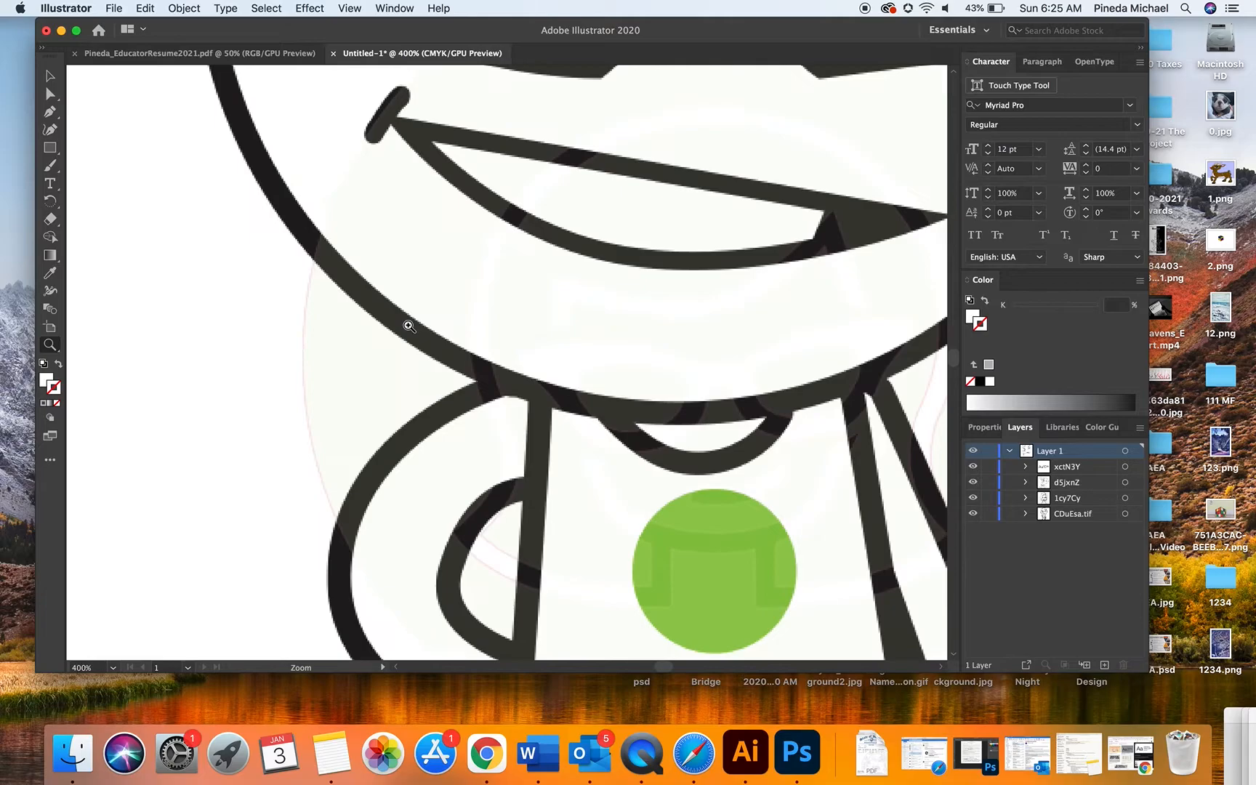
left_click(409, 326)
left_click(650, 391)
left_click(650, 390)
left_click(649, 390)
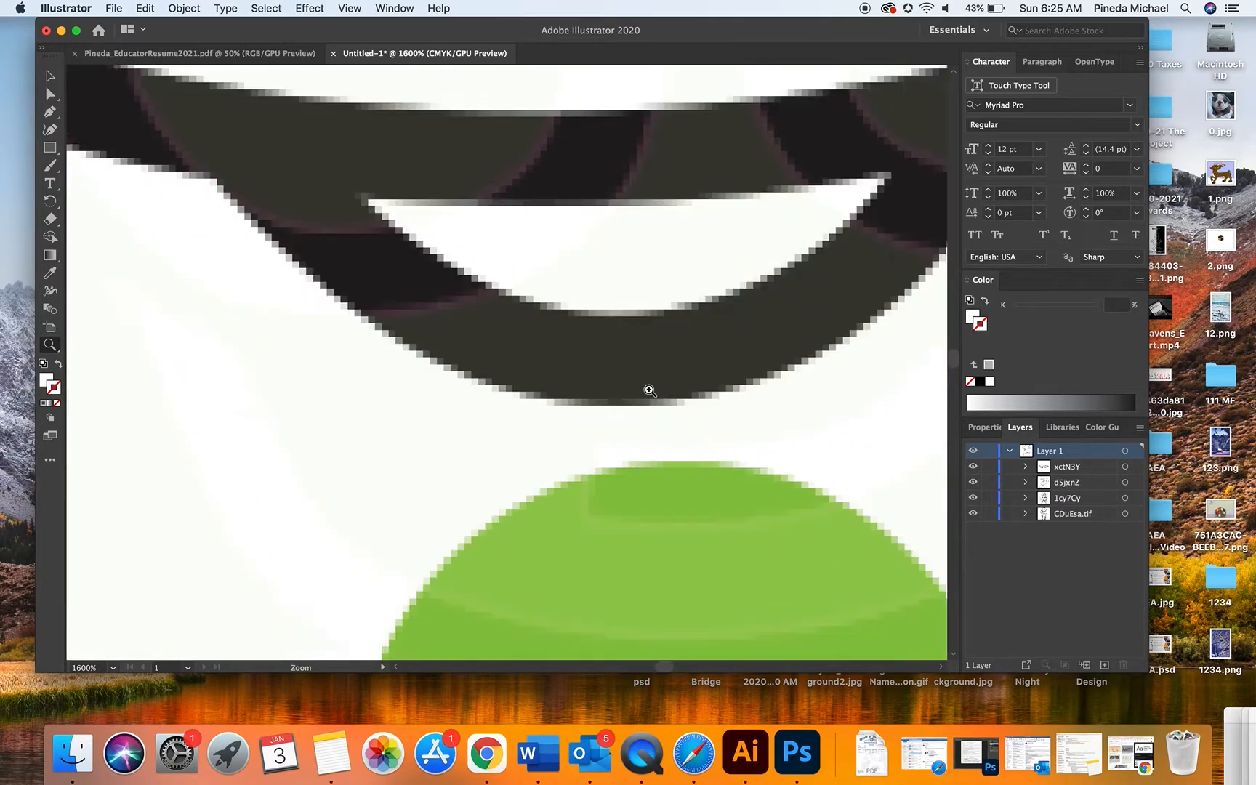
scroll(651, 390, "right", 5)
scroll(650, 391, "up", 3)
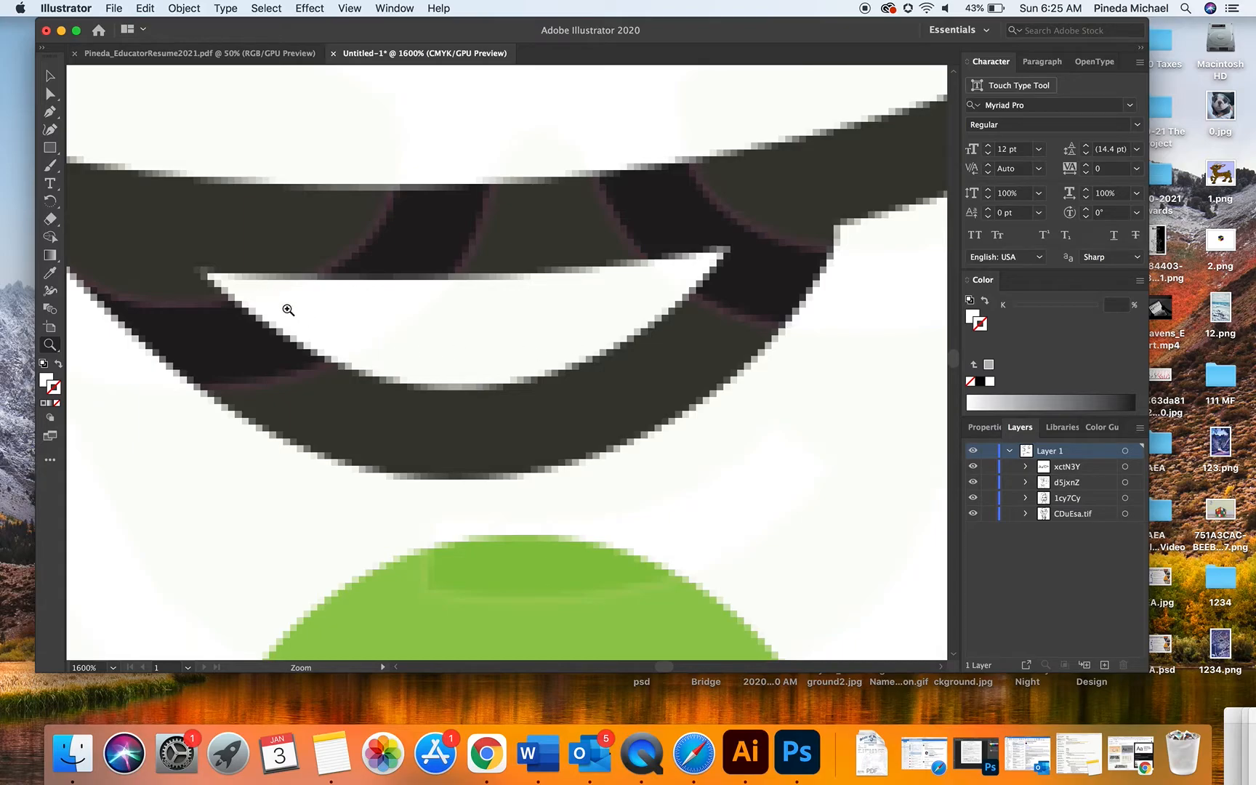
Examine the pixelated outlines of the cartoon boy's mouth and eyes at 400–800% magnification.
left_click(678, 248, "alt")
left_click(679, 249, "alt")
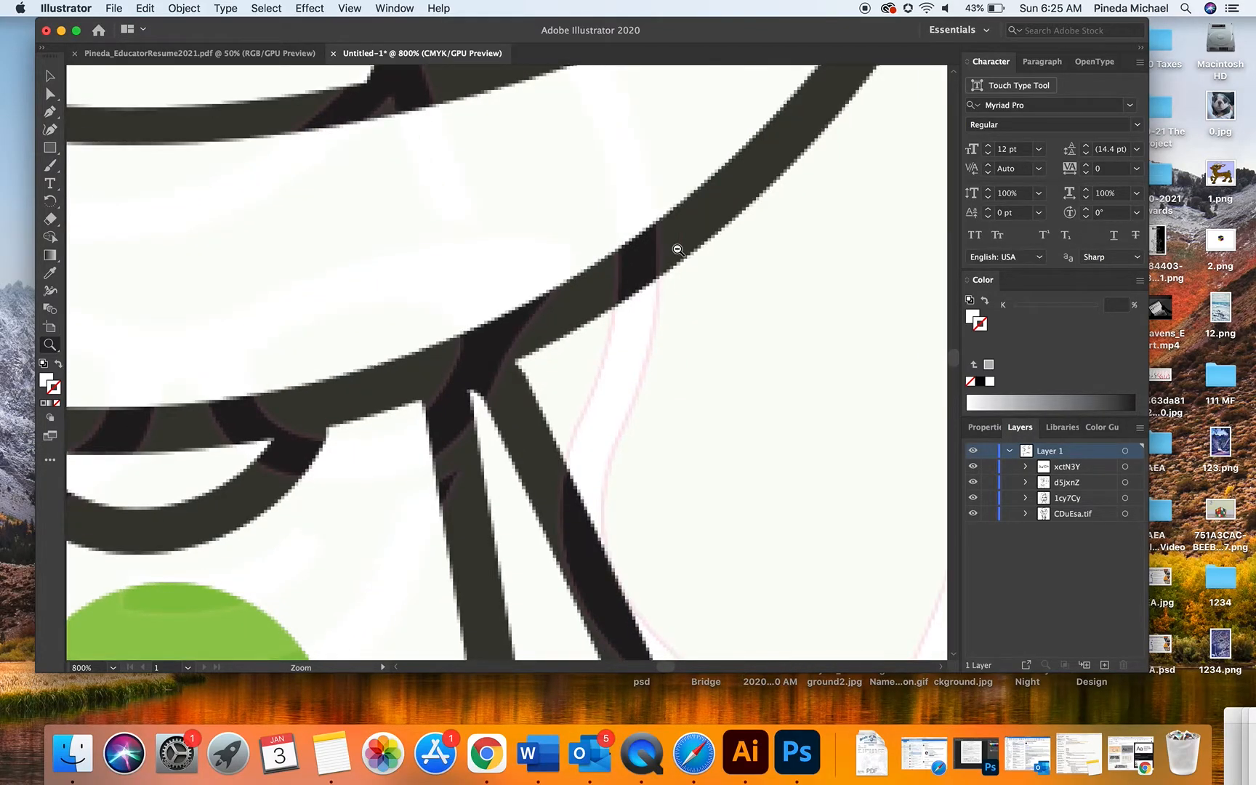
left_click(678, 248, "alt")
left_click(648, 250)
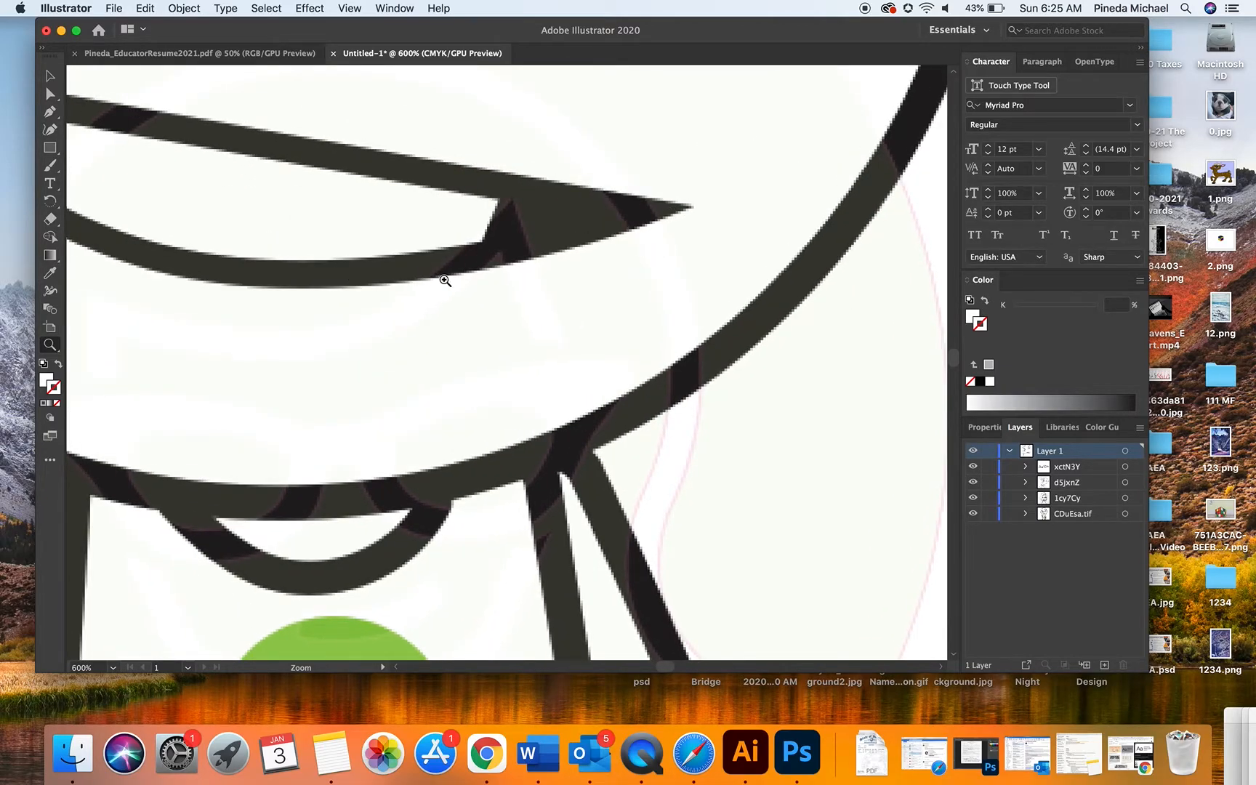
left_click(494, 208, "alt")
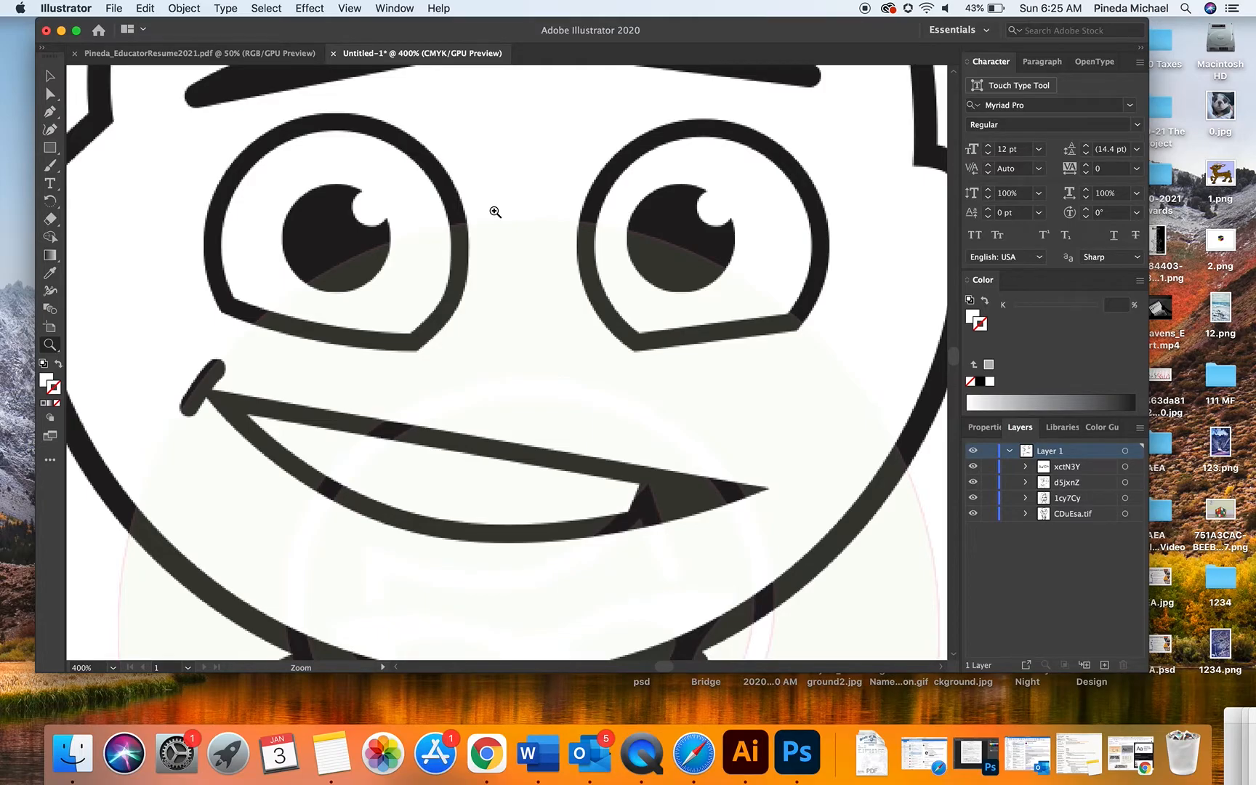
left_click(495, 212)
left_click(511, 396)
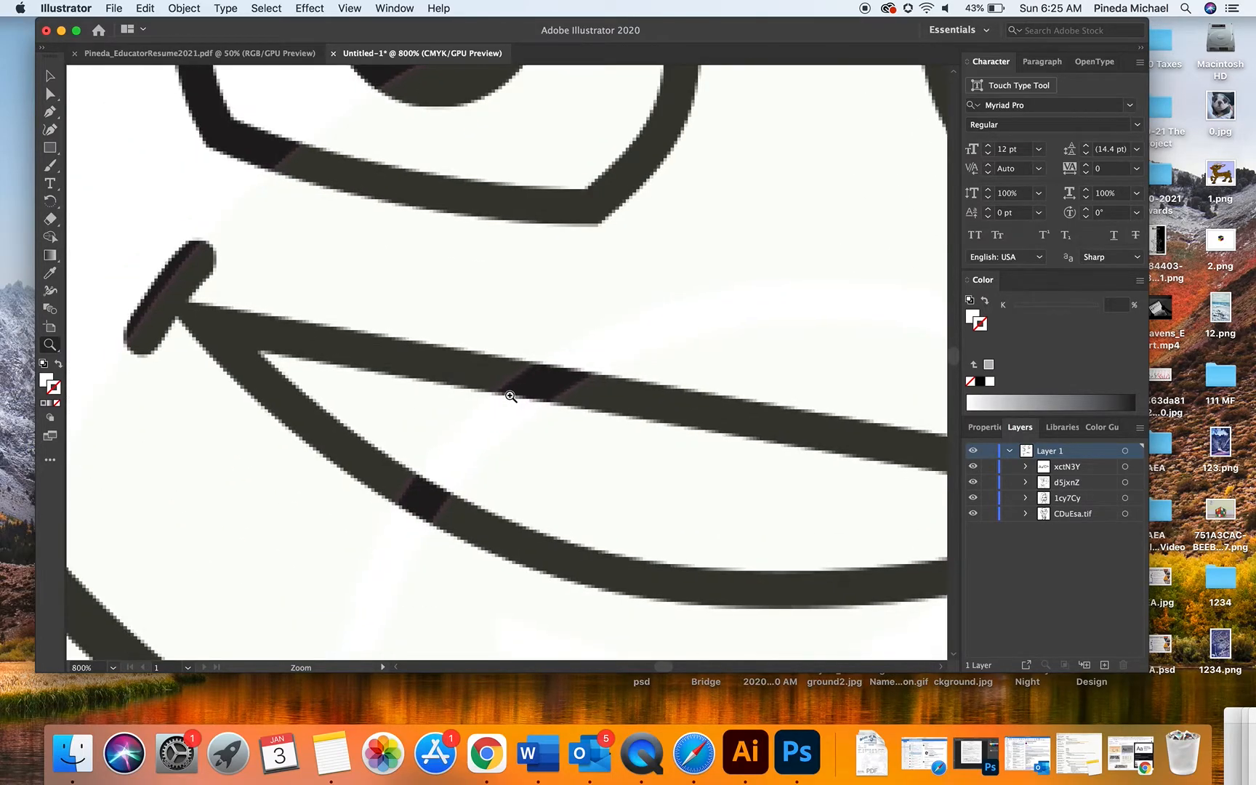
scroll(510, 396, "up", 10)
scroll(510, 396, "down", 6)
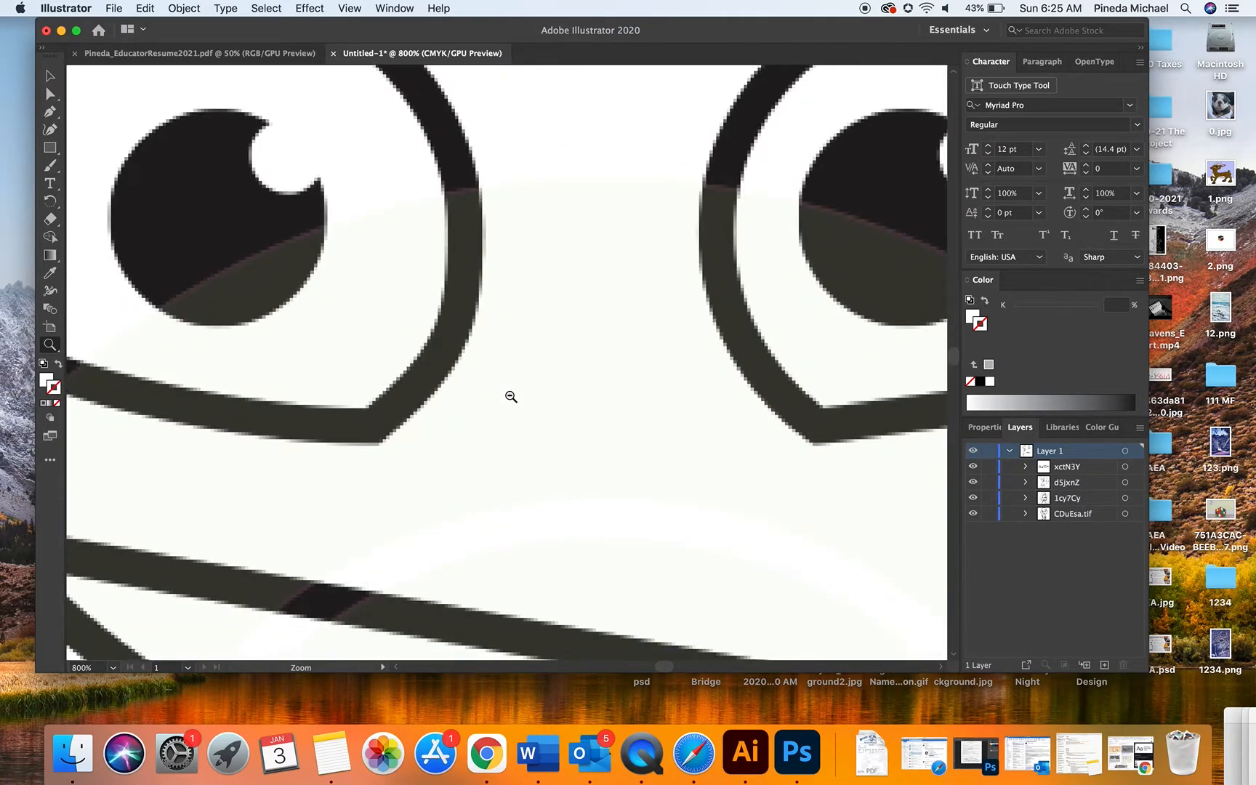
Examine the boy's body, from face to feet, at 150% magnification.
left_click(511, 397, "alt")
left_click(511, 397, "alt")
left_click(511, 396, "alt")
left_click(511, 396, "alt")
left_click(511, 397, "alt")
scroll(511, 397, "down", 2)
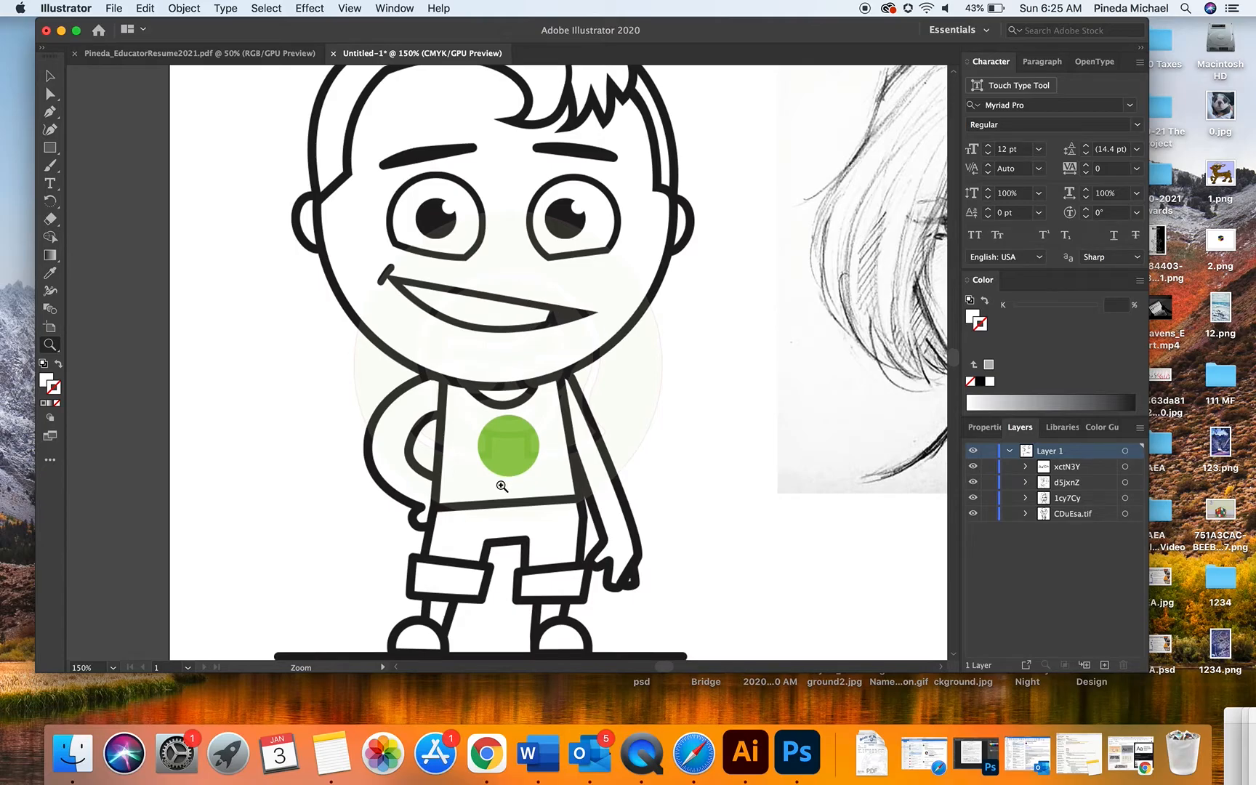
scroll(586, 249, "down", 1)
scroll(586, 248, "down", 3)
scroll(586, 249, "left", 2)
scroll(586, 257, "up", 2)
scroll(586, 257, "right", 4)
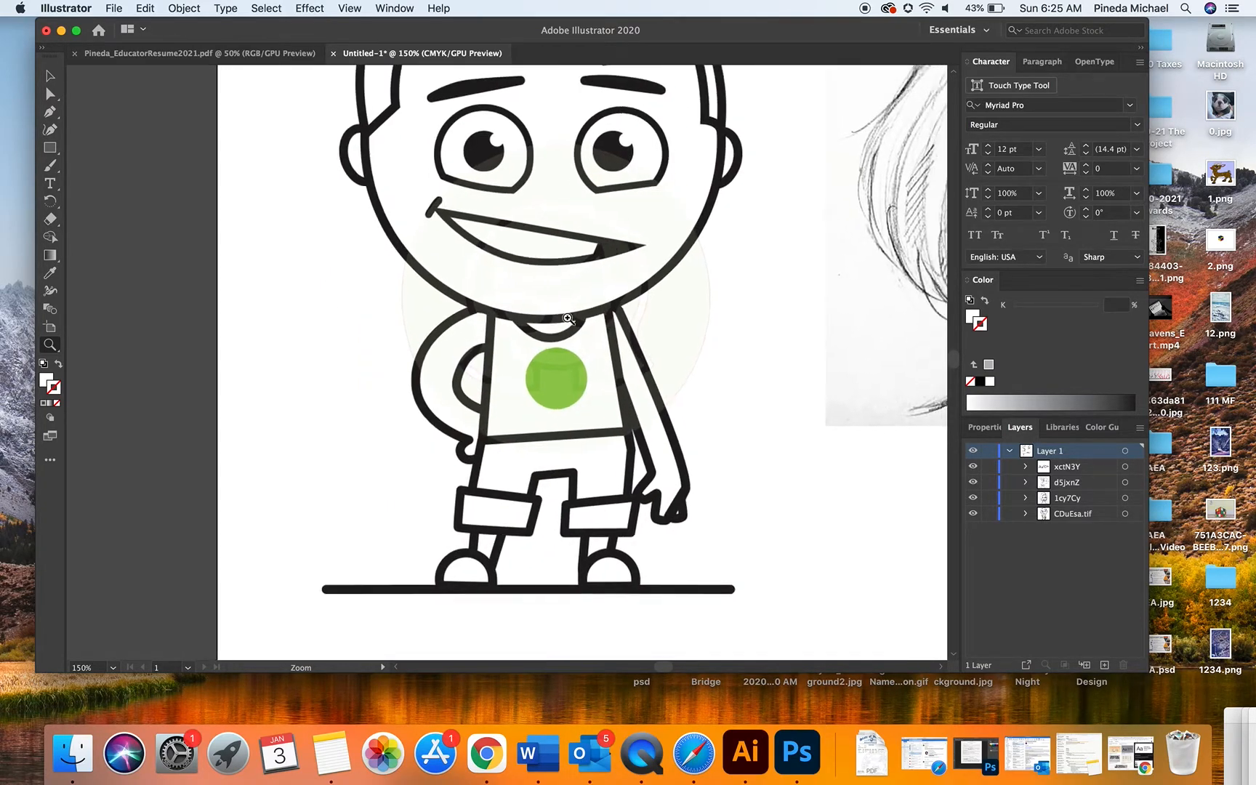
key("v")
scroll(284, 175, "up", 1)
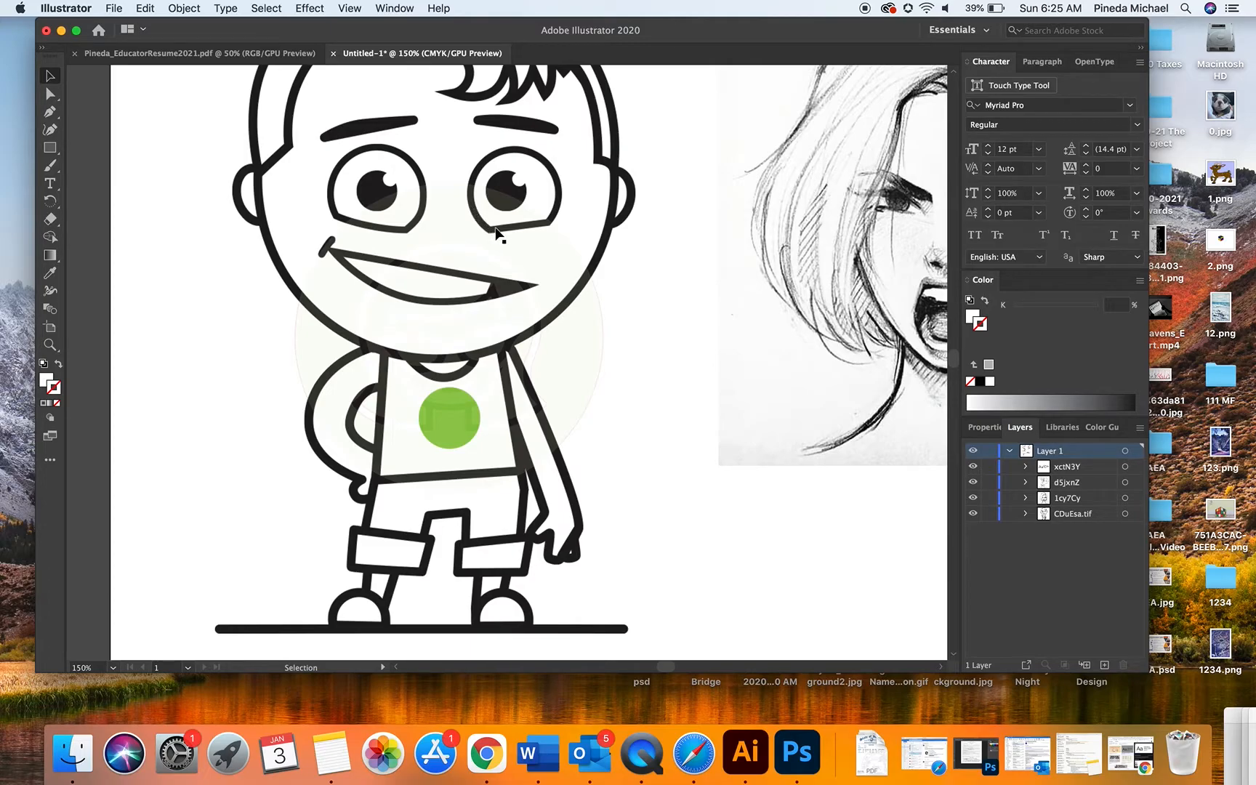
Convert the cartoon boy image to vector paths with Image Trace, using Make and Expand.
left_click(49, 344)
left_click(362, 376, "alt")
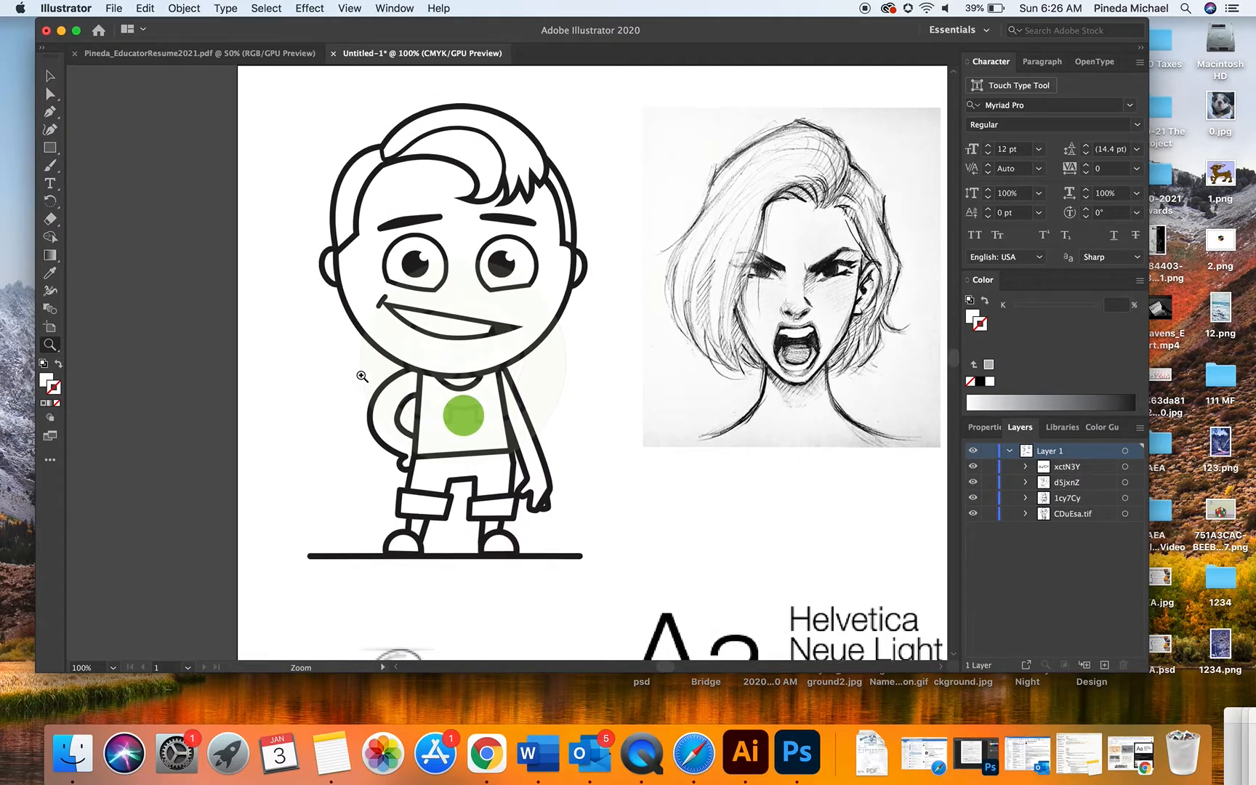
left_click(444, 396)
left_click(542, 358)
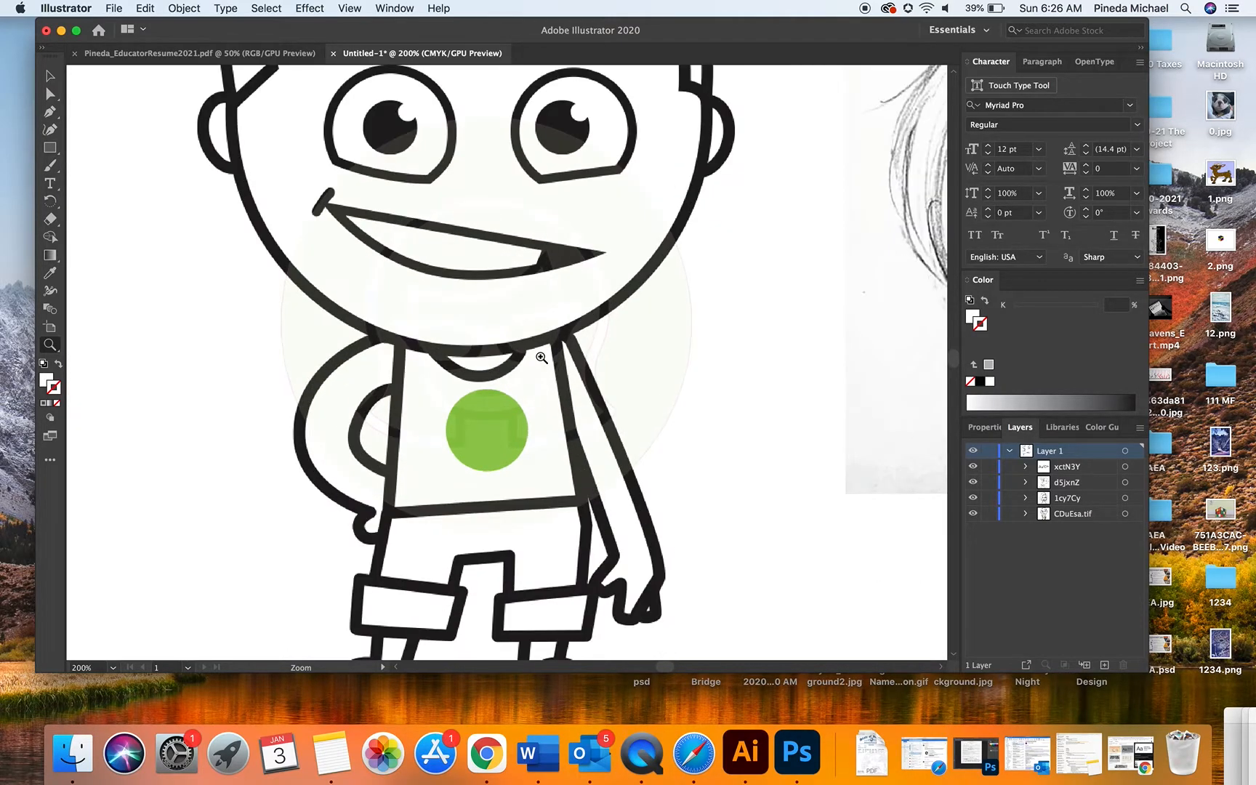
left_click(541, 358)
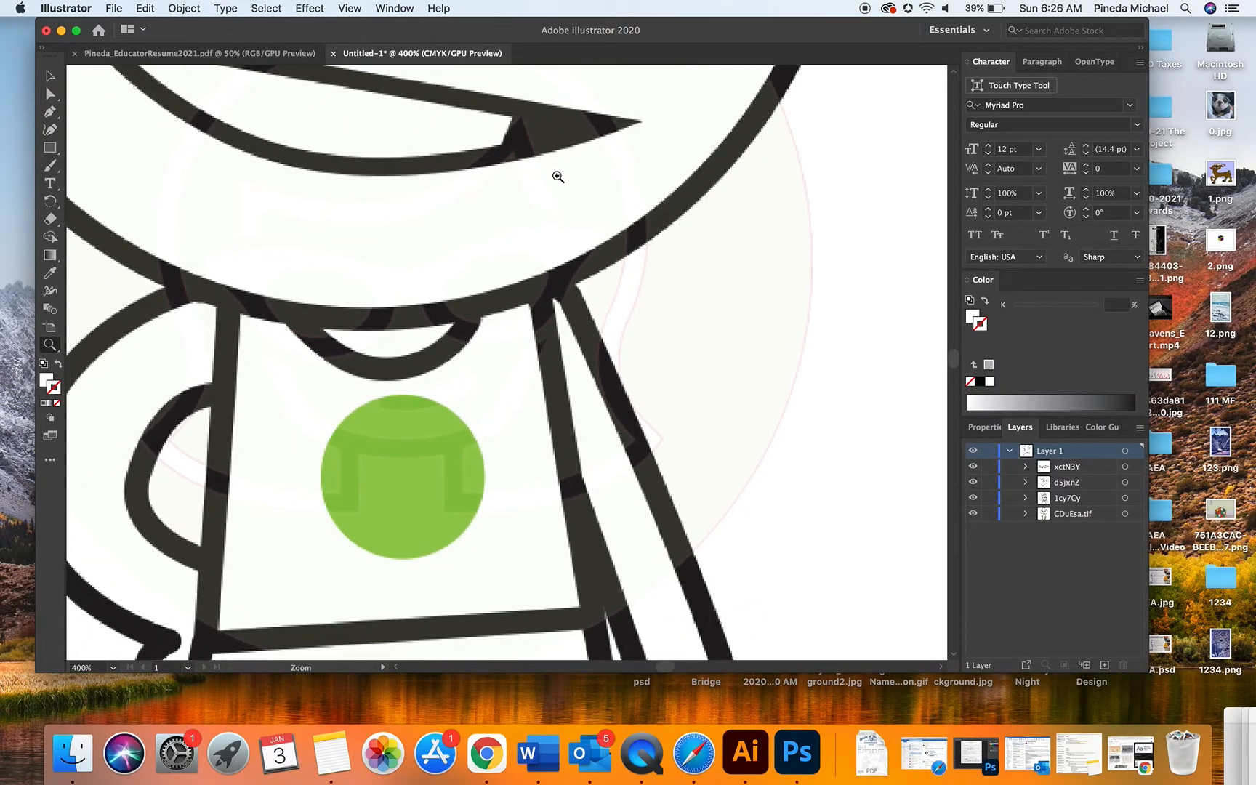
left_click(49, 75)
left_click(304, 161)
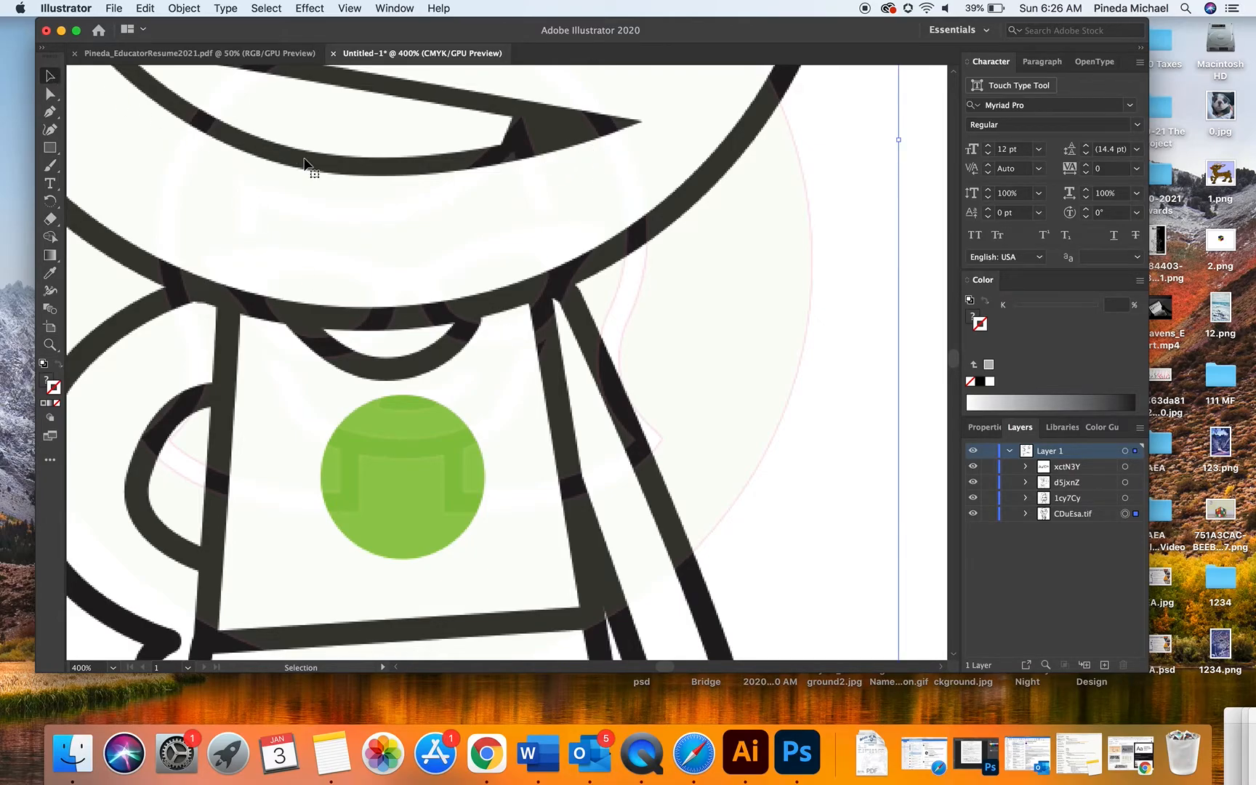
left_click(184, 8)
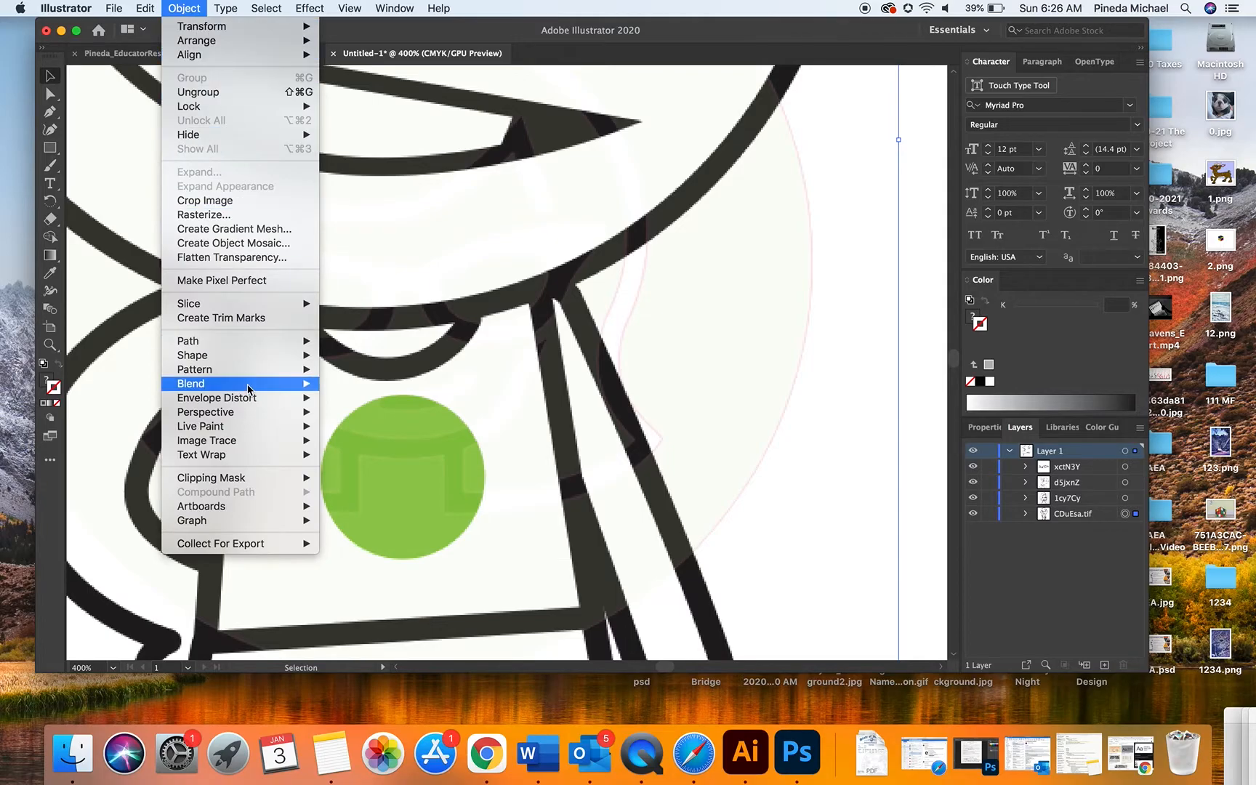
mouse_move(251, 441)
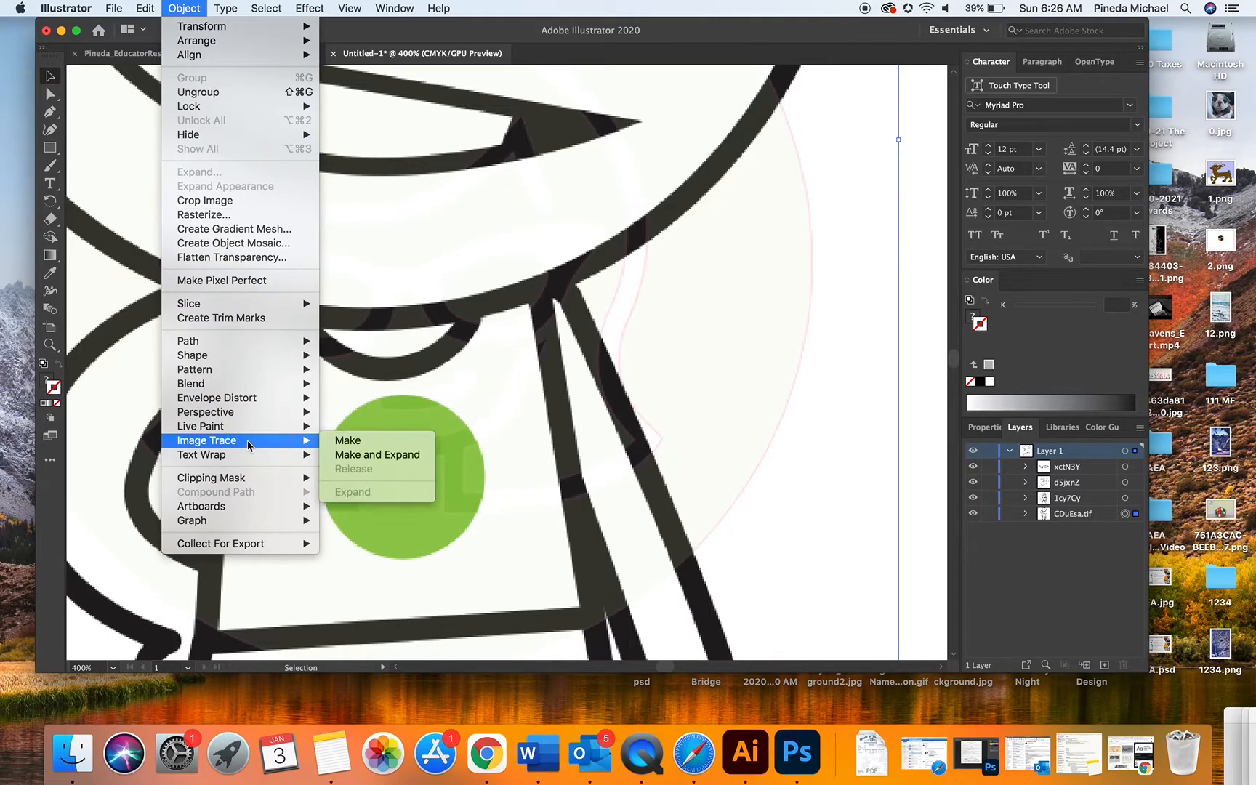
left_click(347, 458)
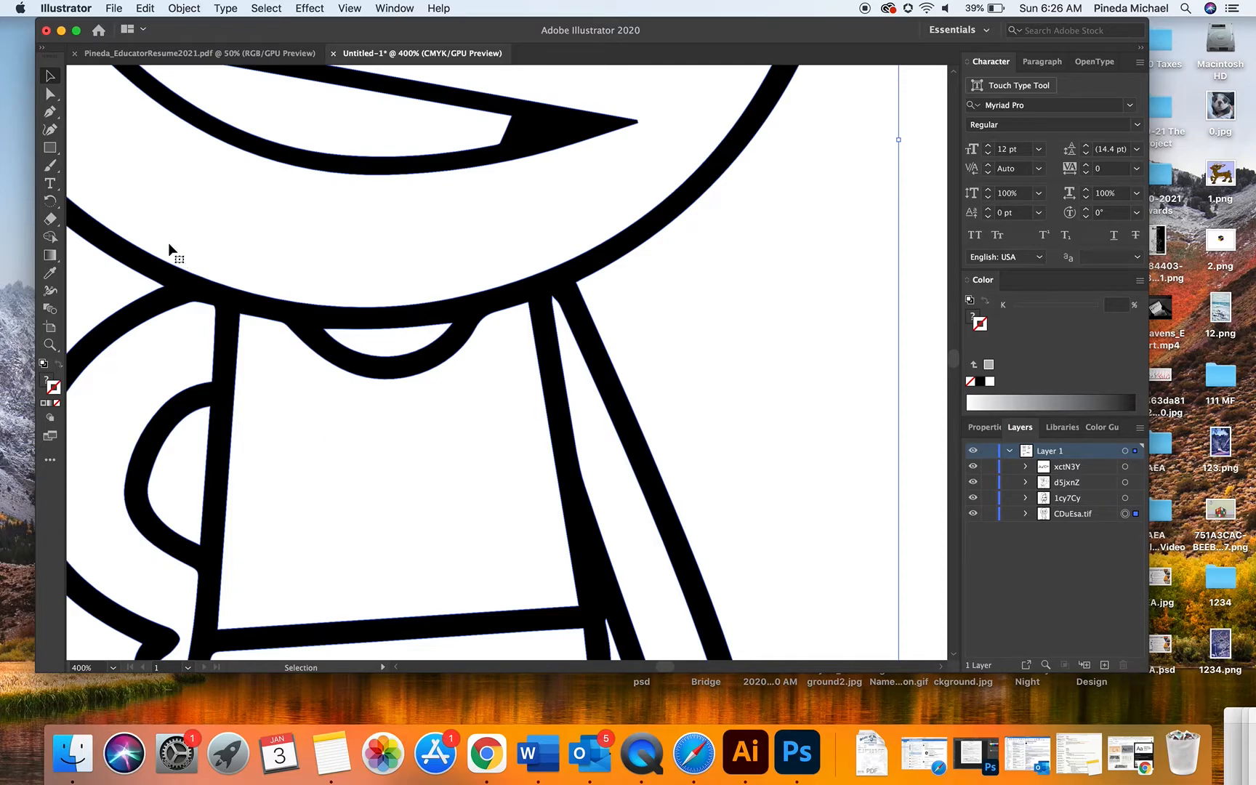
Try moving a point on the traced chin outline above the collar, and undo the move.
left_click(50, 93)
left_click(930, 268)
left_click(874, 269)
left_click(595, 206)
left_click(480, 299)
left_click_drag(452, 298, 450, 273)
key("super+z")
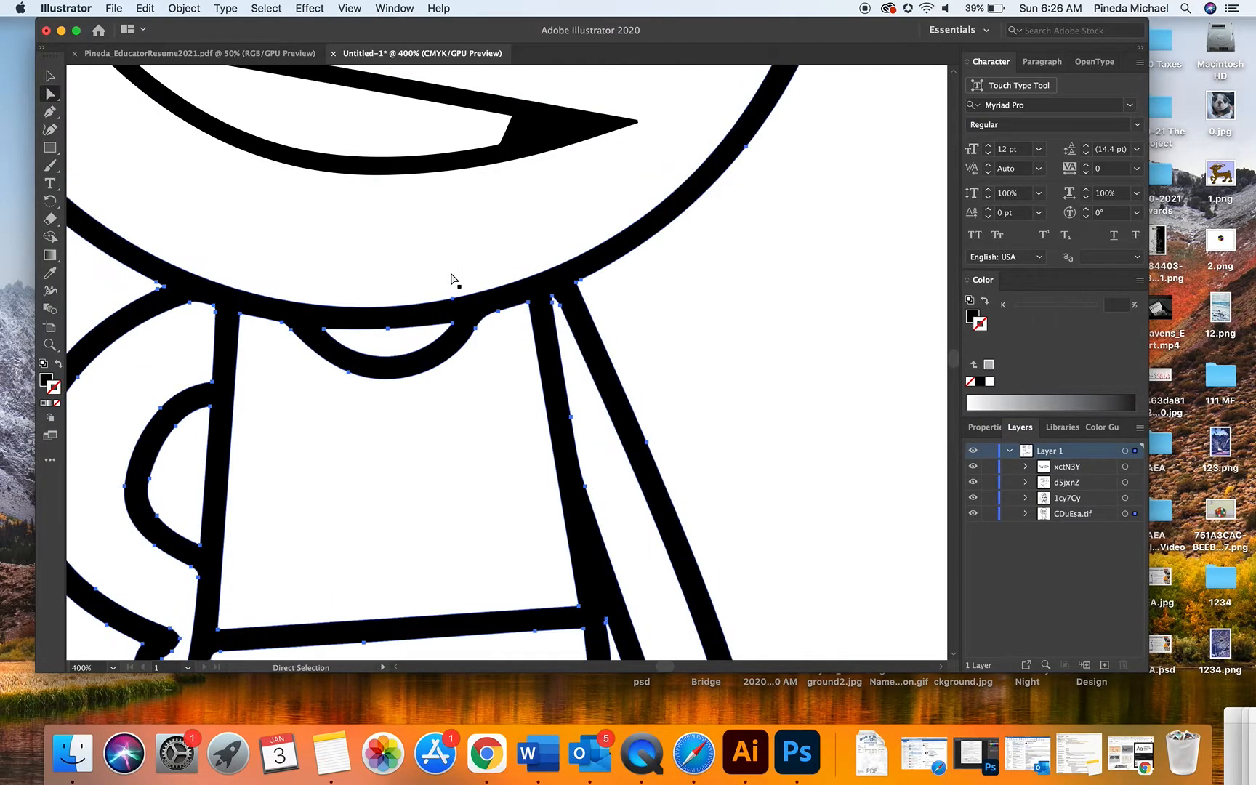
Examine the whole traced boy at 100%, selecting parts of his face and clearing the selection.
left_click(923, 346)
left_click(46, 346)
left_click(358, 338, "alt")
left_click(358, 339, "alt")
left_click(358, 338, "alt")
left_click(358, 338, "alt")
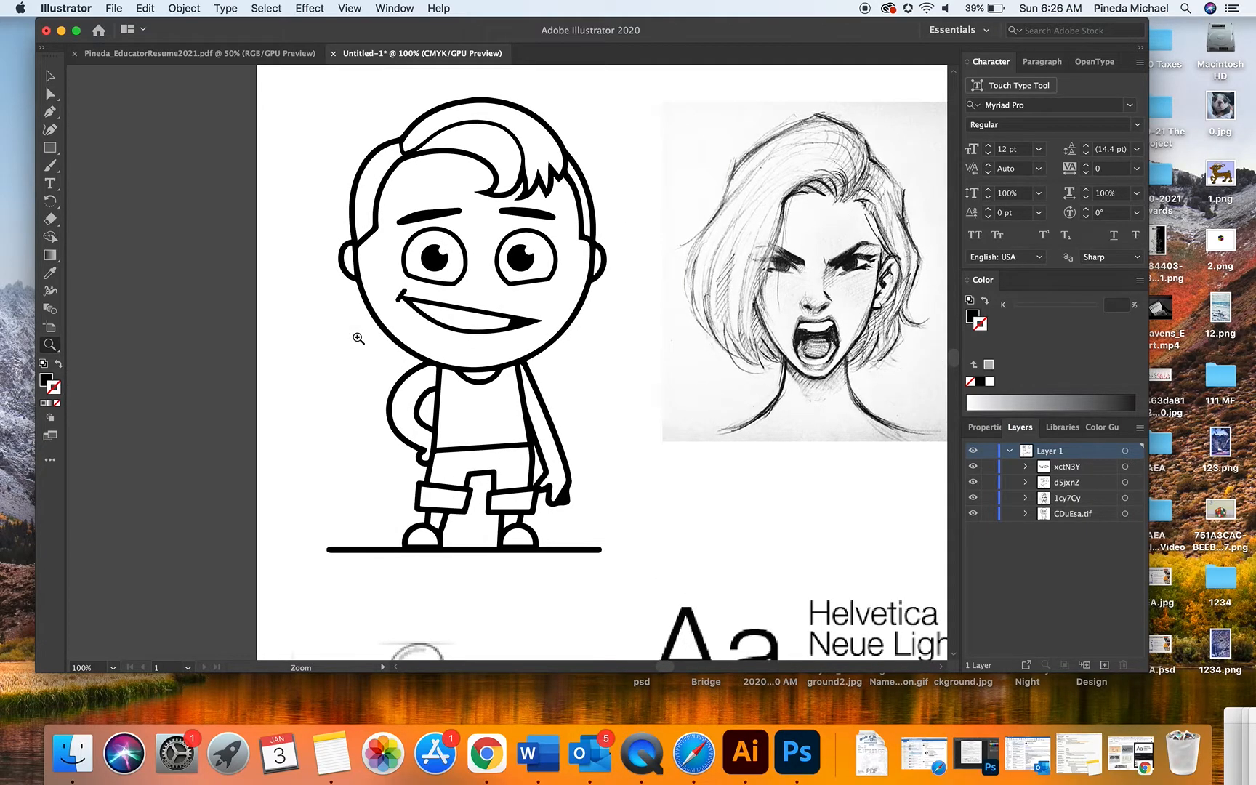
left_click(50, 94)
left_click(453, 279)
left_click(430, 233)
left_click(246, 240)
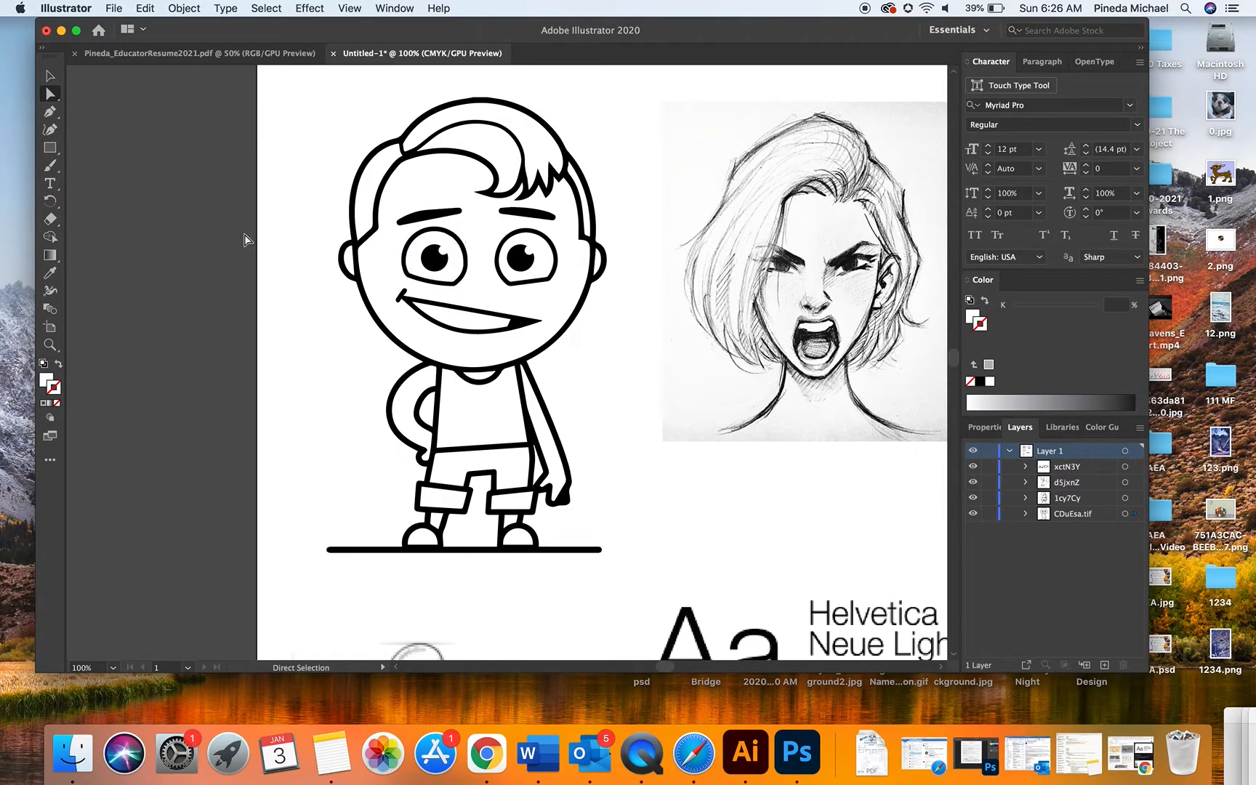
Undo the image trace of the boy and deselect the restored image.
key("super+z")
key("super+z")
left_click(266, 243)
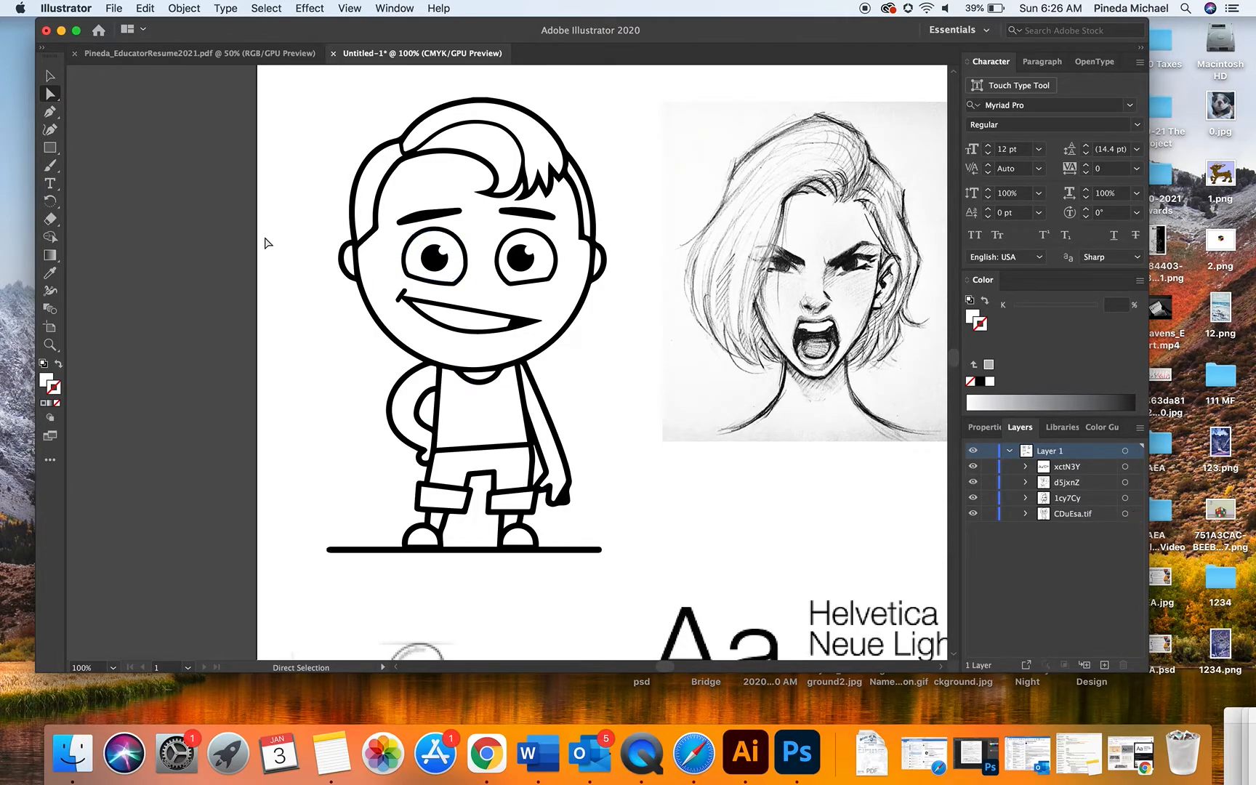
left_click(452, 446)
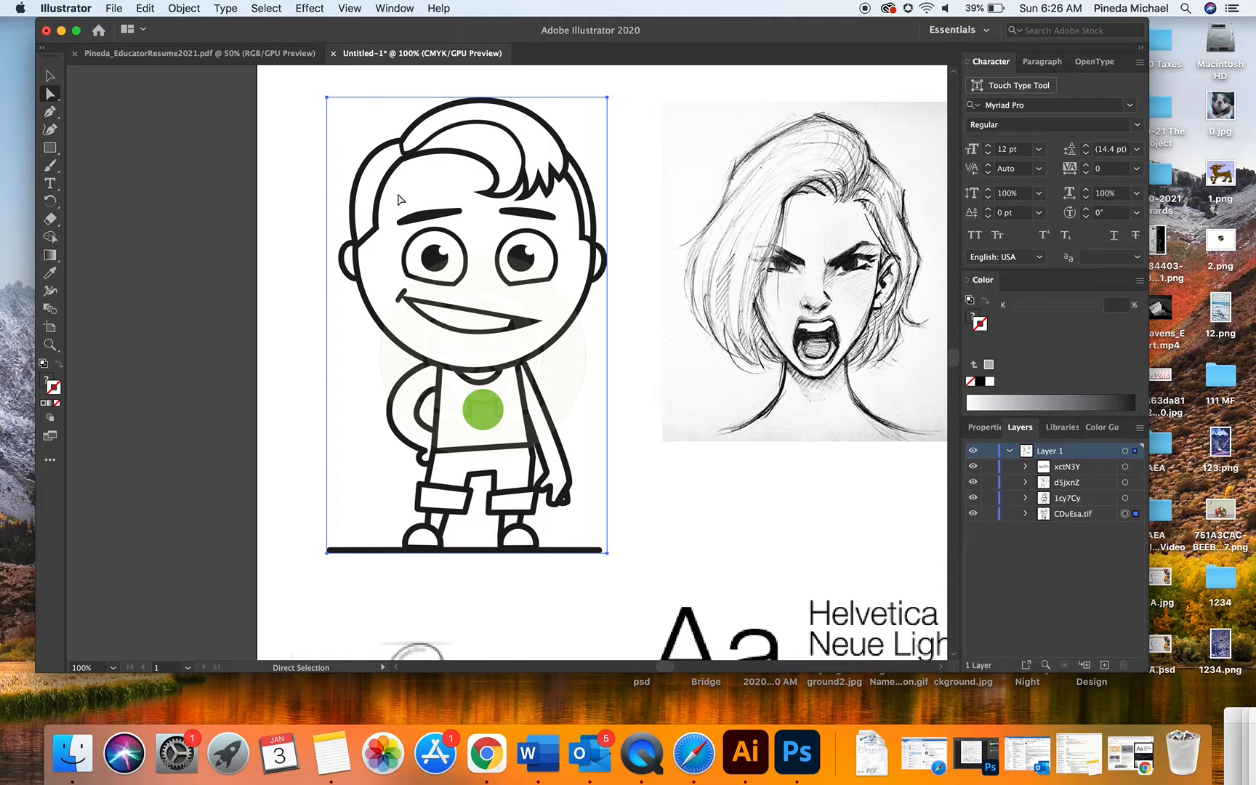
left_click(50, 327)
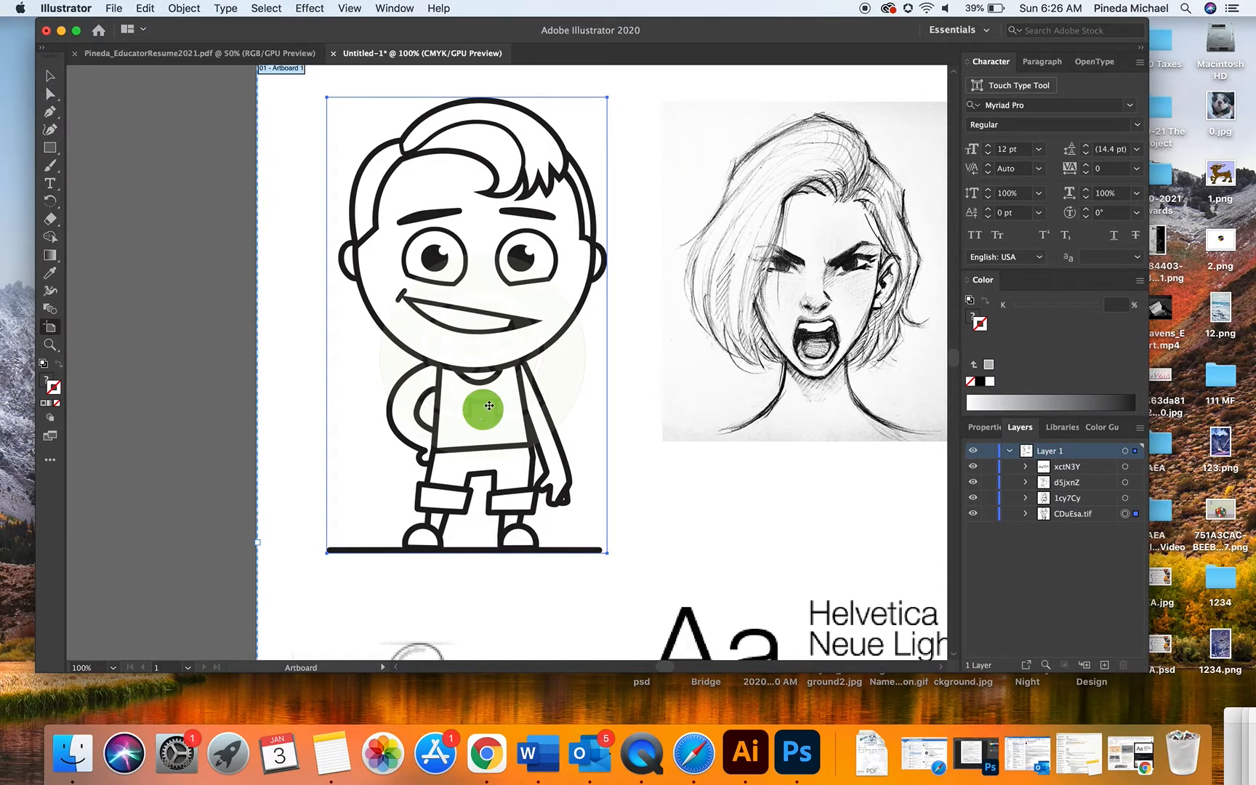
left_click(50, 75)
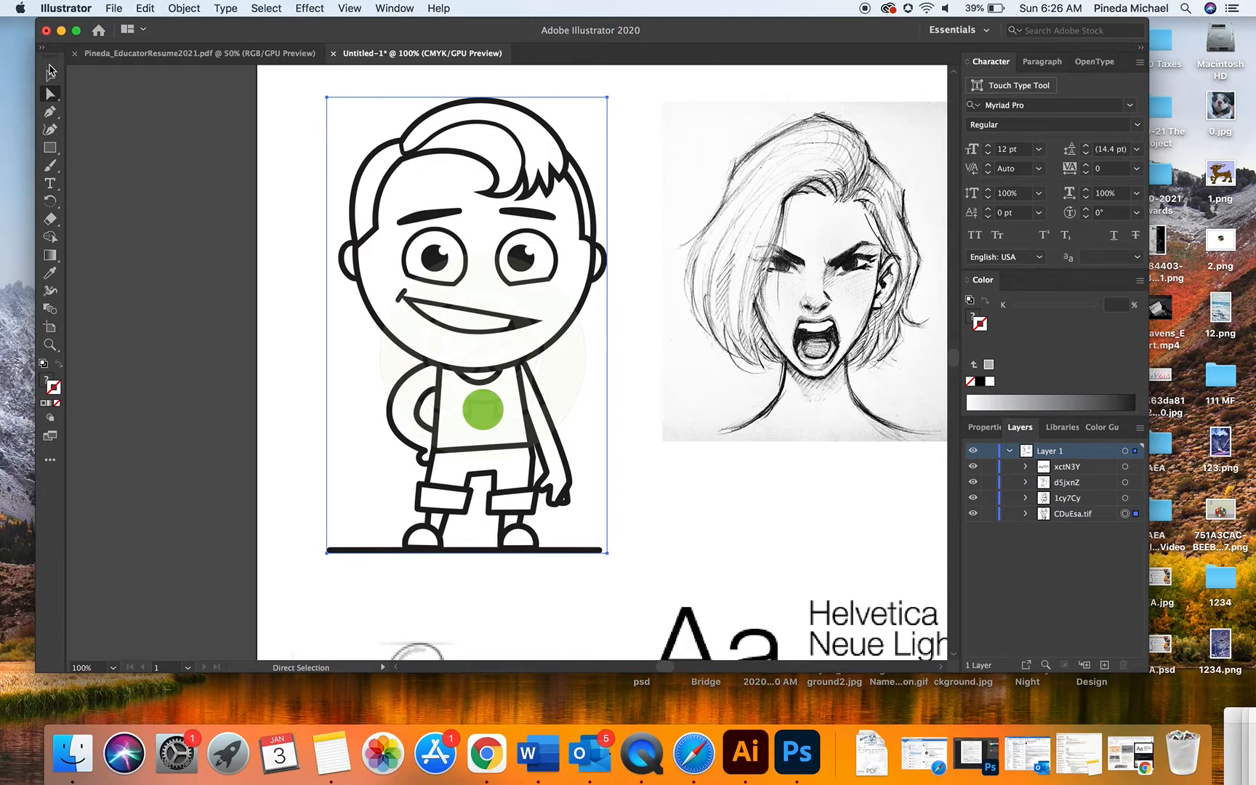
left_click(222, 243)
Examine the restored boy image's mouth, chin and green shirt circle at 400% magnification.
left_click(49, 345)
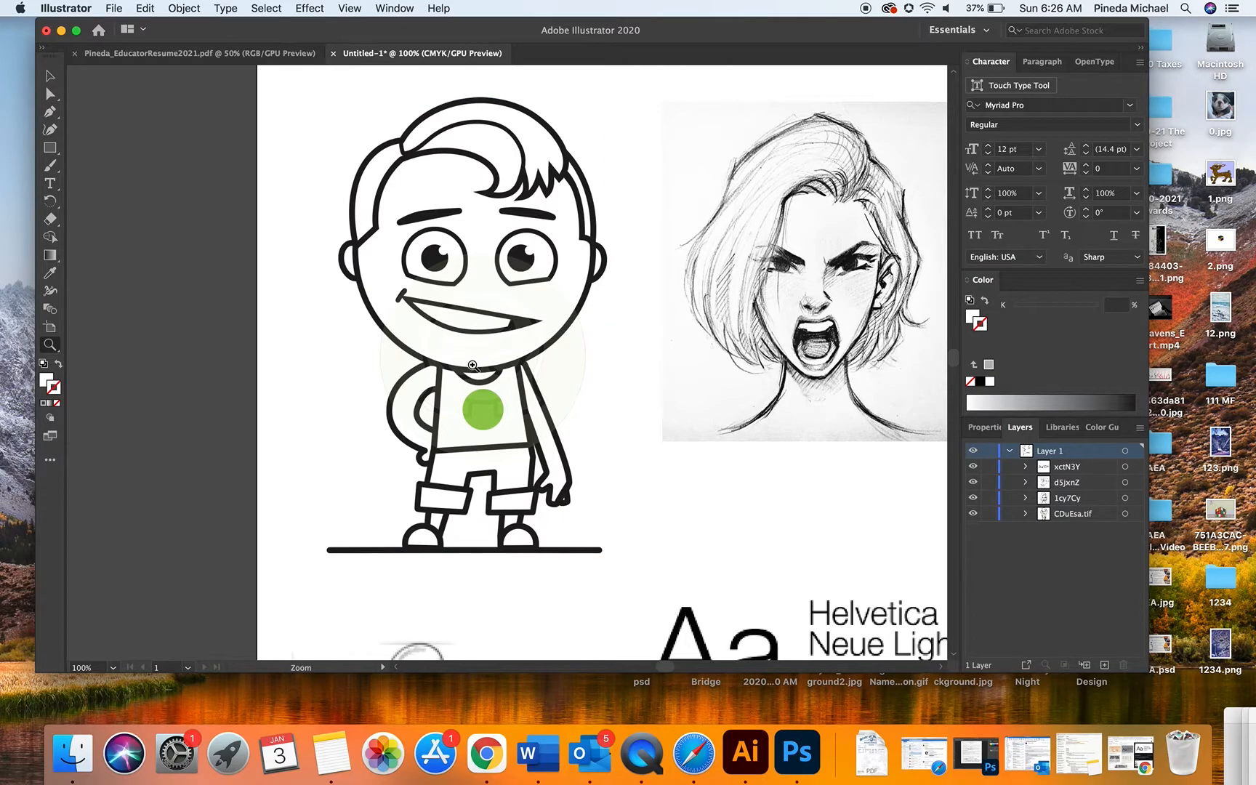
left_click(474, 366)
left_click(596, 381)
left_click(447, 327)
left_click(446, 327)
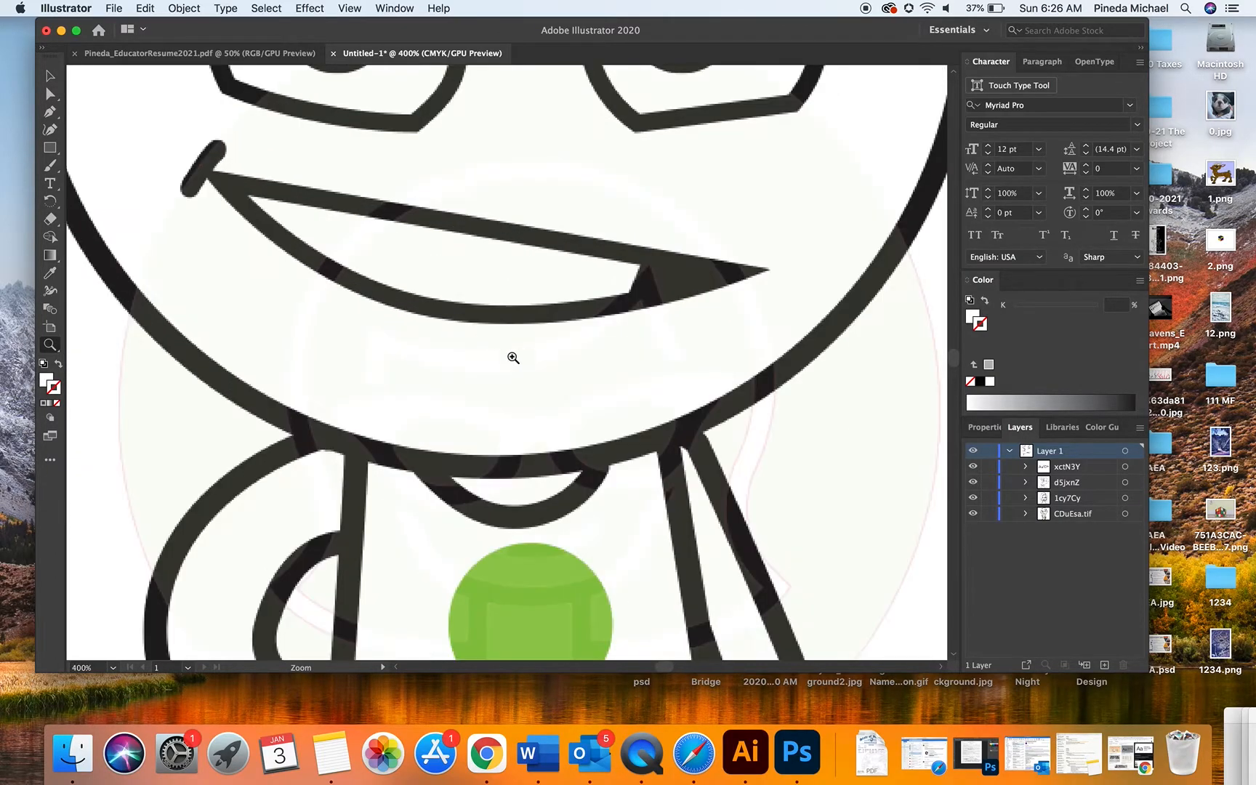
left_click(563, 400, "alt")
left_click(564, 400, "alt")
left_click(564, 400, "alt")
left_click(564, 400, "alt")
left_click(564, 400)
left_click(563, 400, "alt")
left_click(564, 400, "alt")
left_click(563, 399, "alt")
left_click(563, 400, "alt")
Look over the boy's hair, face, body and legs at 150% as a tracing source.
scroll(564, 400, "left", 6)
scroll(563, 400, "up", 2)
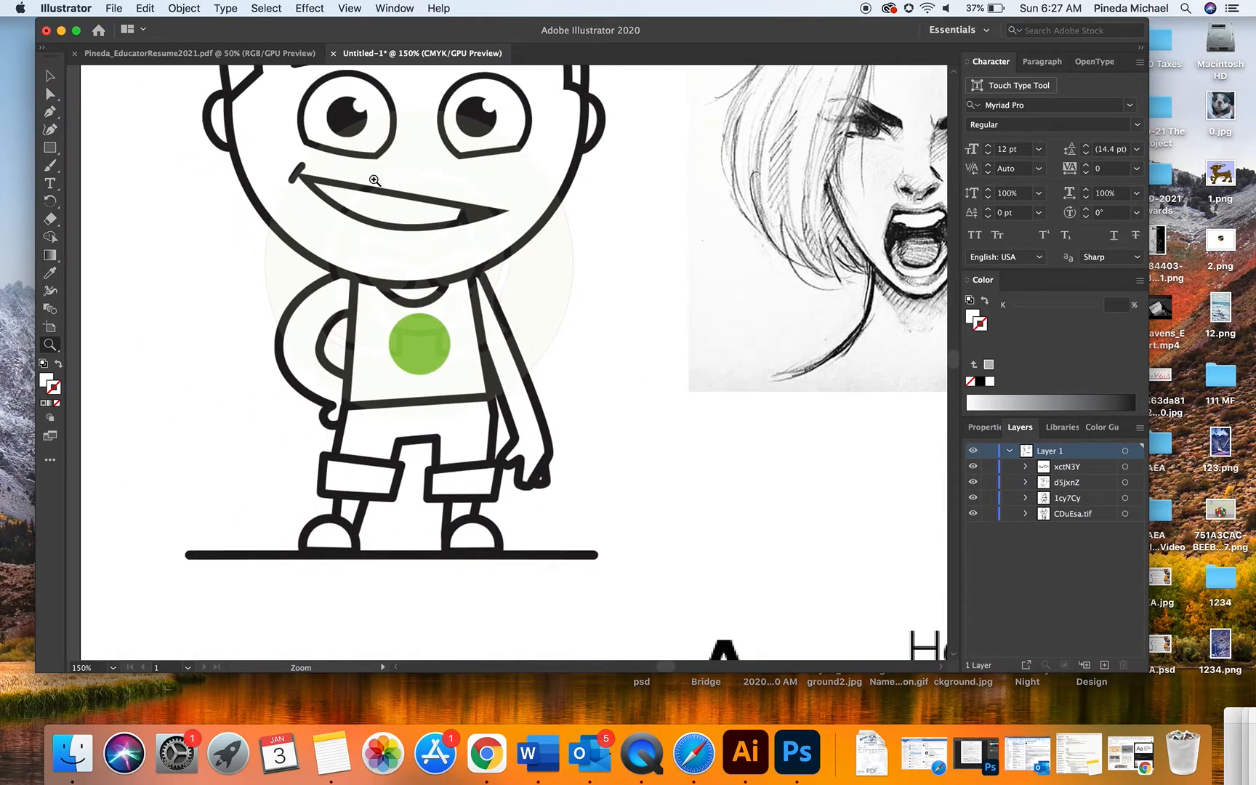
scroll(287, 251, "up", 4)
scroll(287, 250, "left", 1)
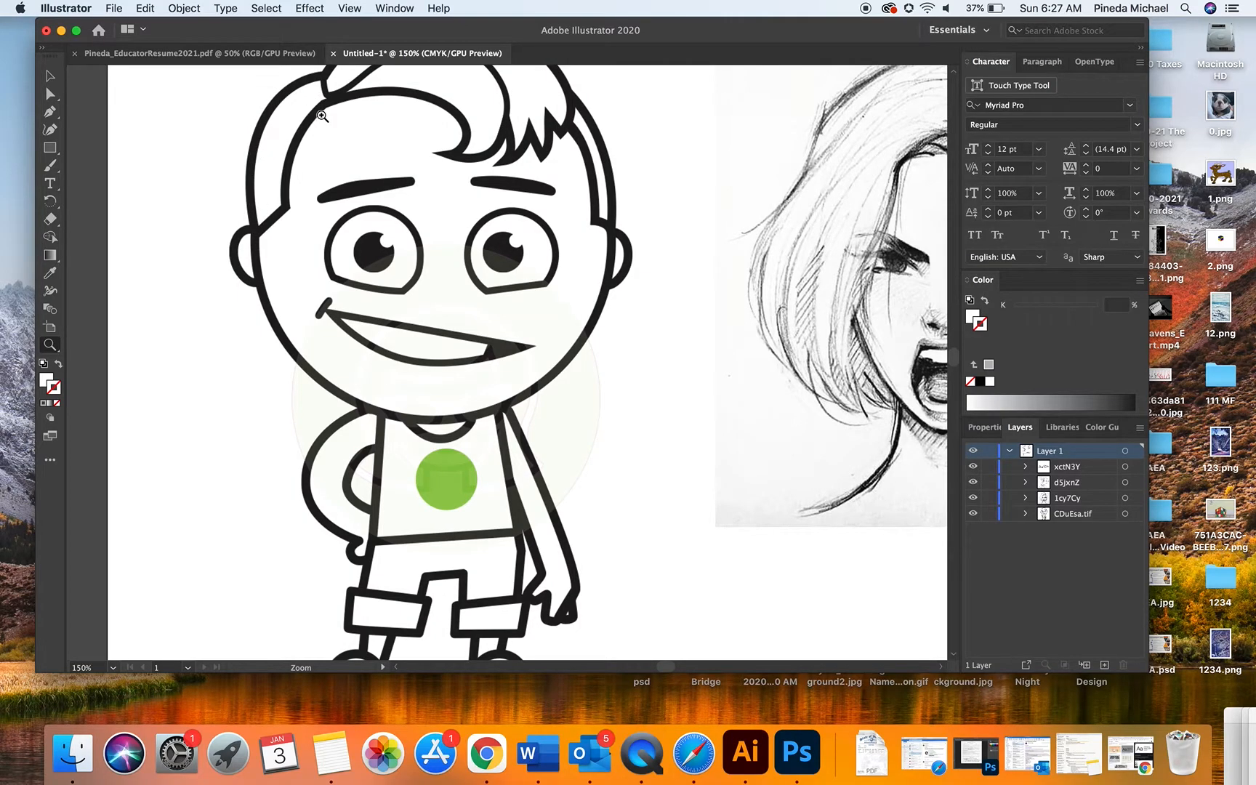
scroll(365, 255, "up", 3)
scroll(365, 255, "right", 1)
scroll(365, 255, "down", 7)
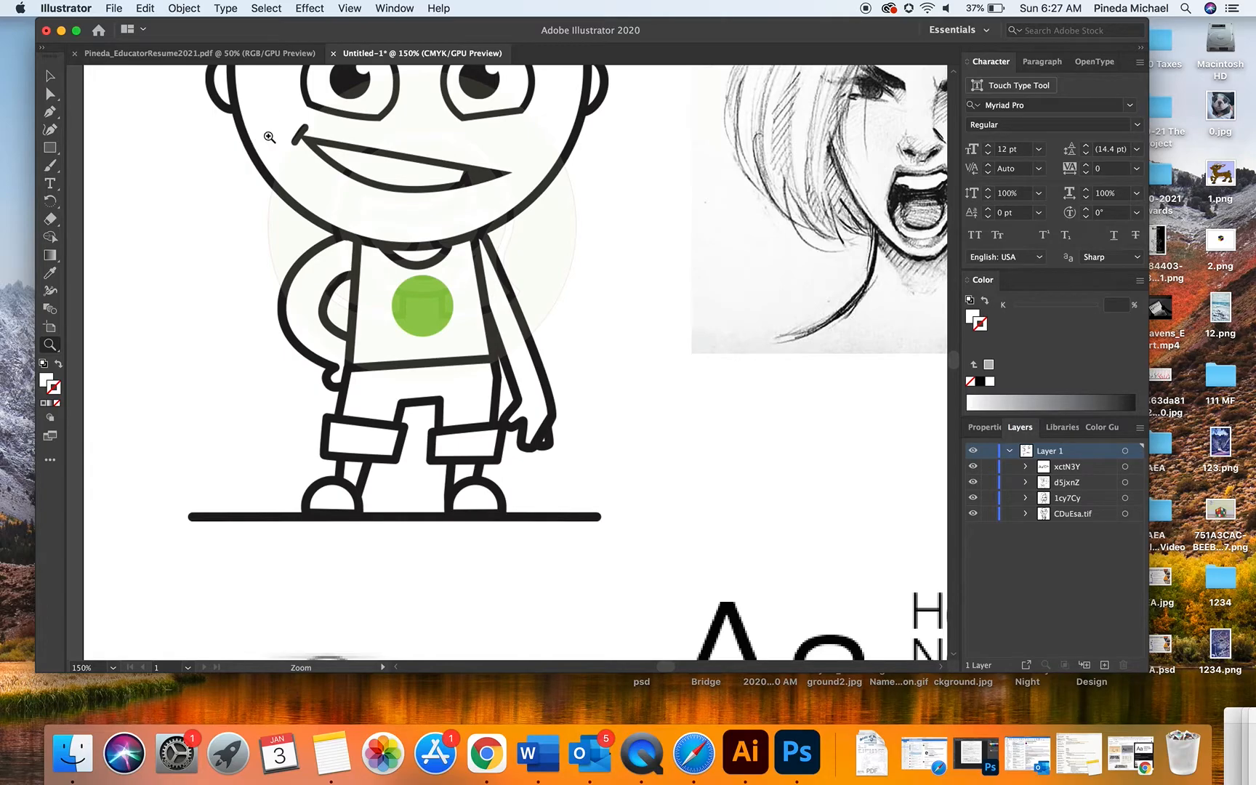
Bring the pencil sketch of the shouting woman into full view at 100% beside the boy.
scroll(603, 278, "up", 4)
scroll(602, 277, "right", 6)
scroll(602, 277, "up", 3)
scroll(603, 278, "right", 5)
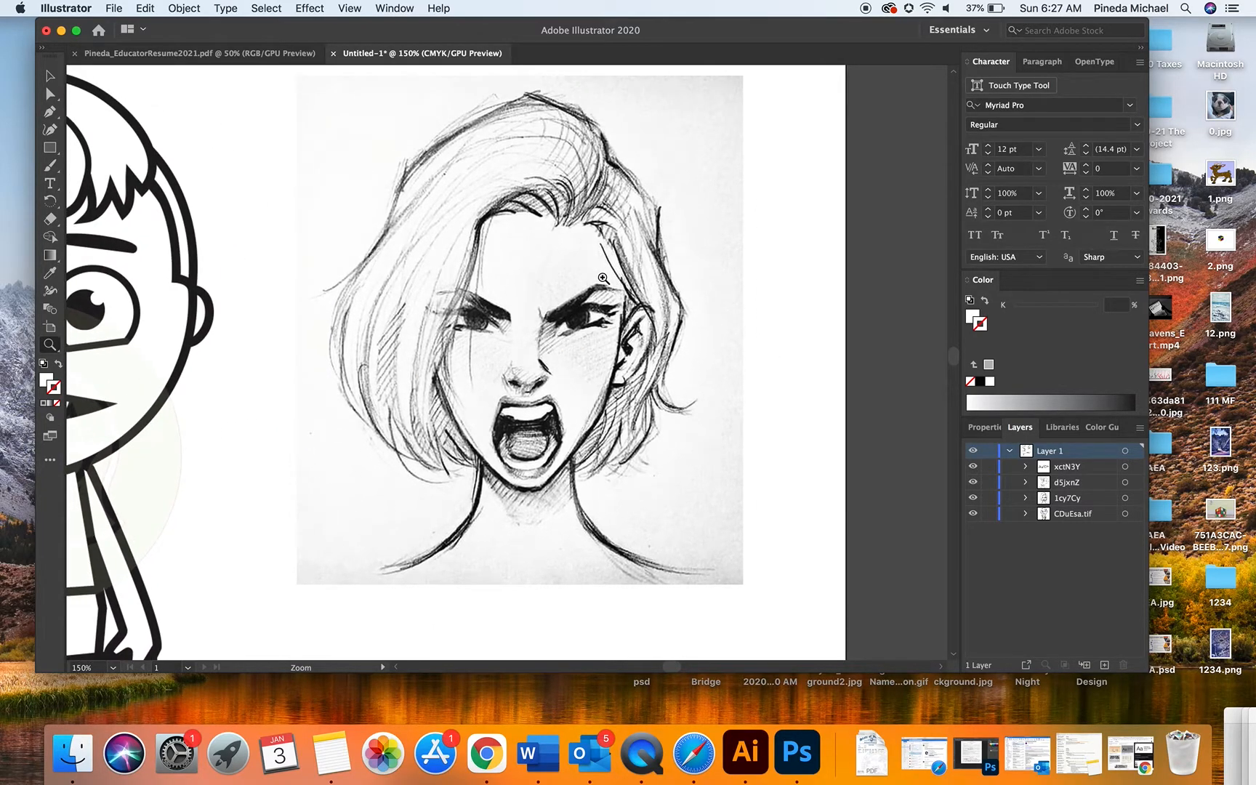
left_click(467, 347, "alt")
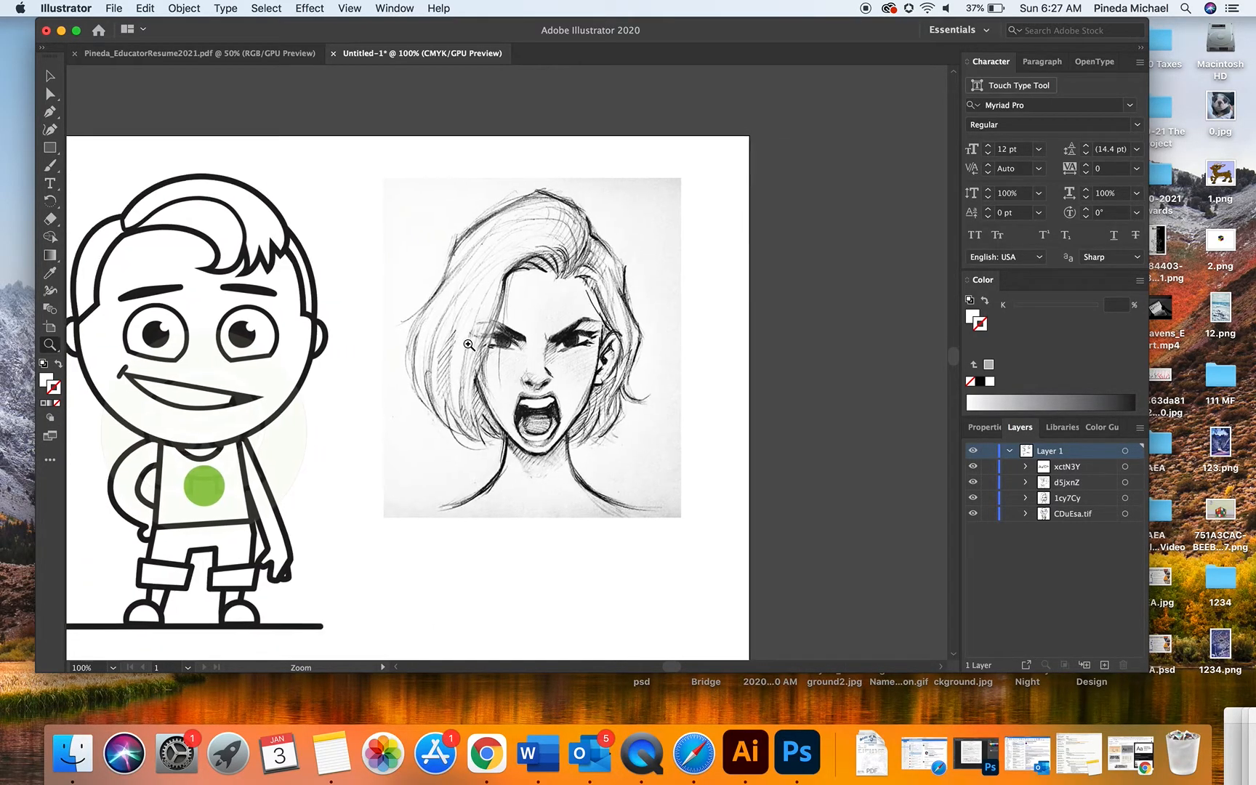
Convert the pencil sketch of the shouting woman into paths with Image Trace Make and Expand, and deselect it.
left_click(49, 75)
left_click(625, 383)
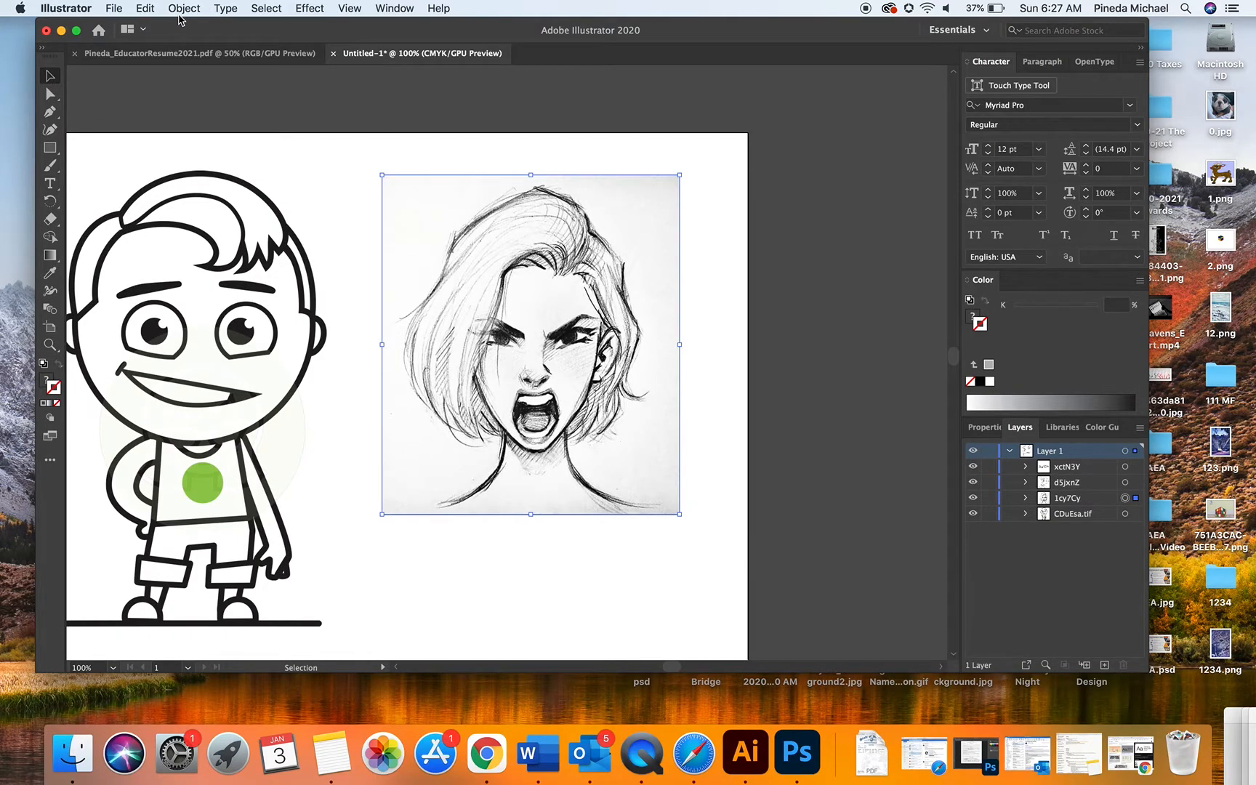
left_click(184, 8)
mouse_move(234, 442)
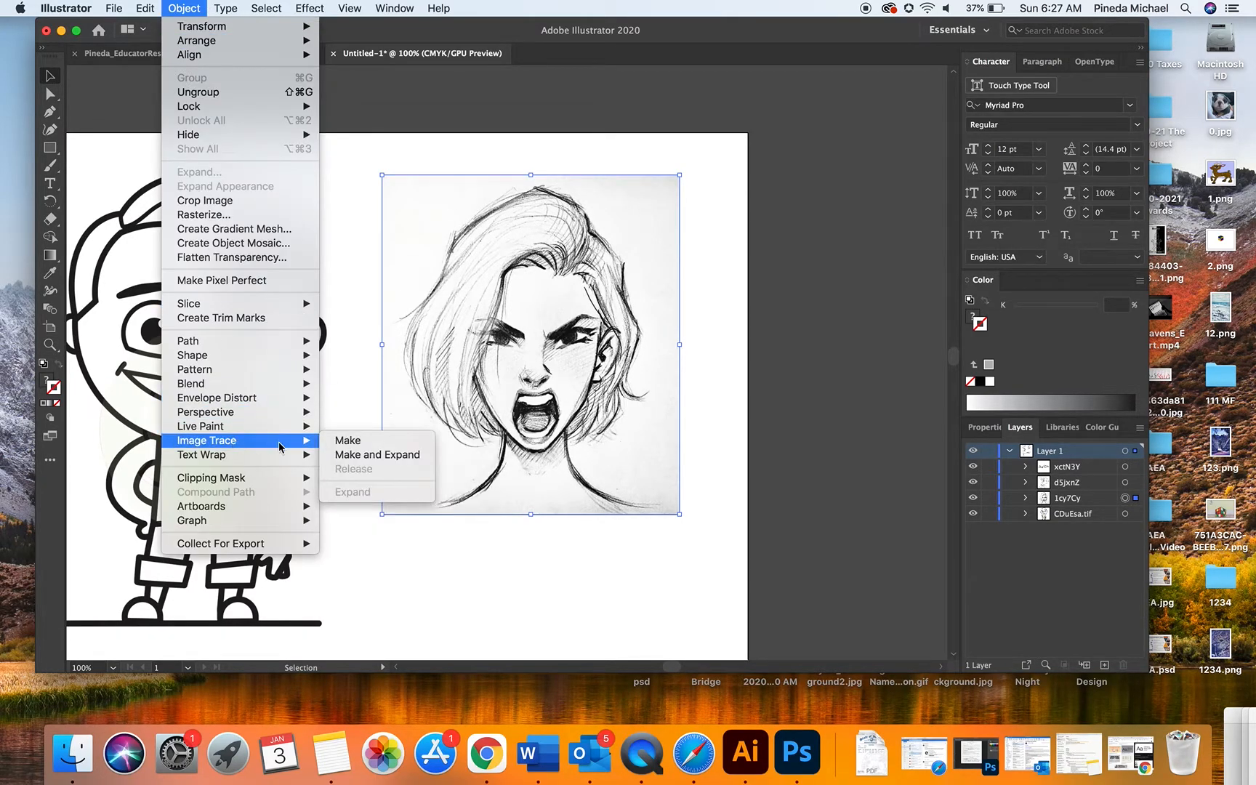
left_click(391, 456)
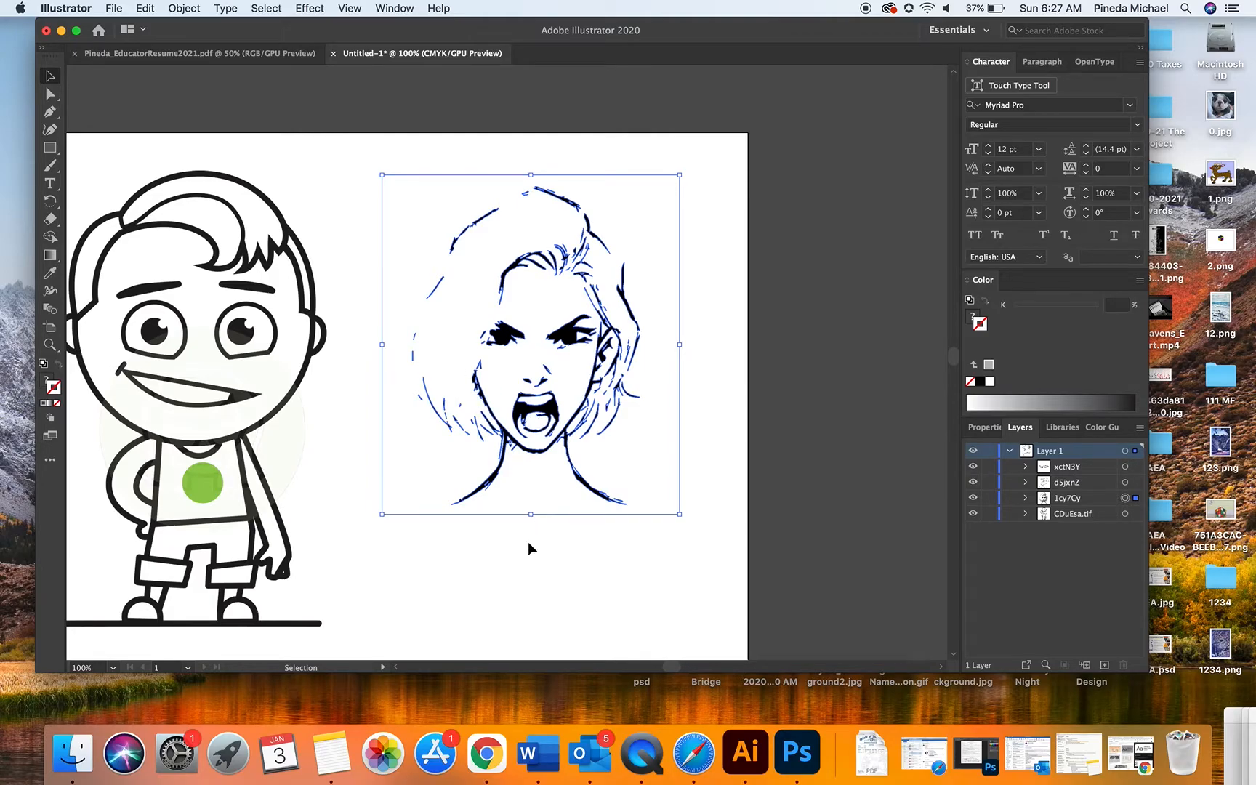
left_click(542, 526)
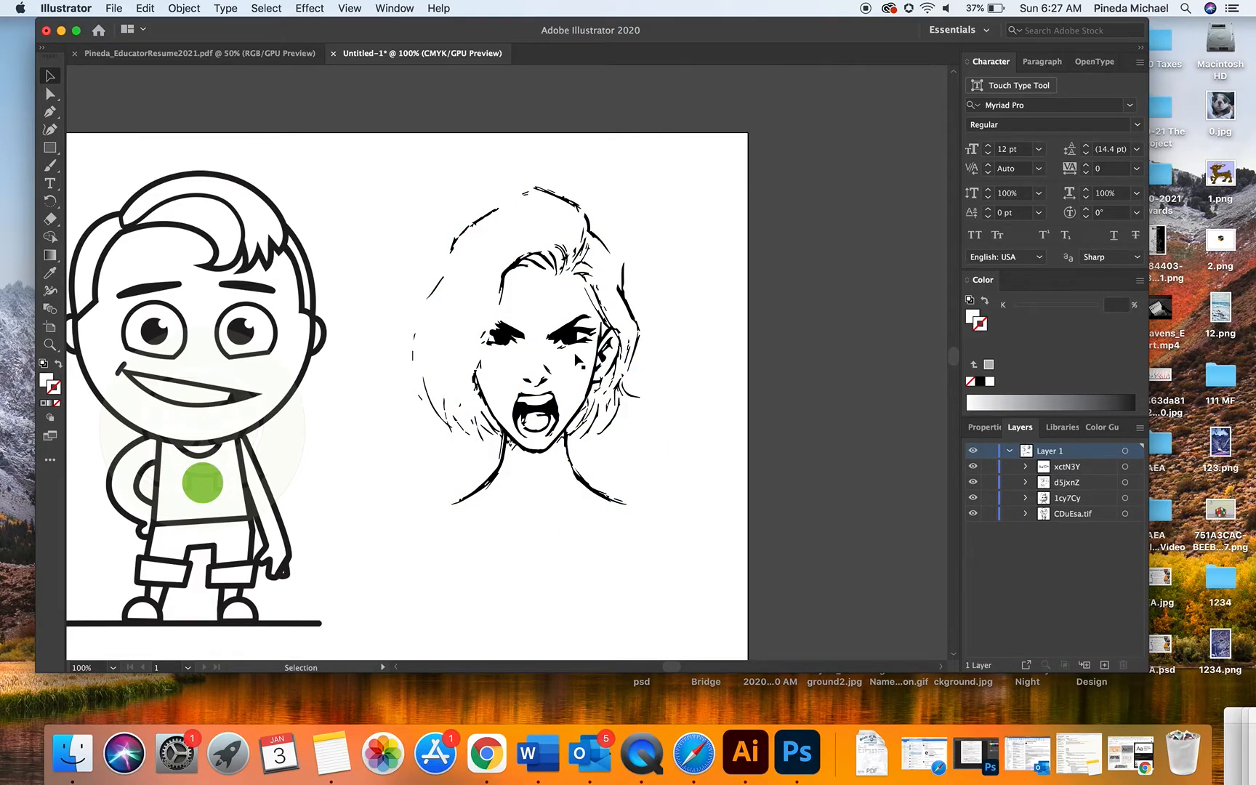
Undo the trace of the woman sketch and apply Image Trace Make and Expand to it again.
key("super+z")
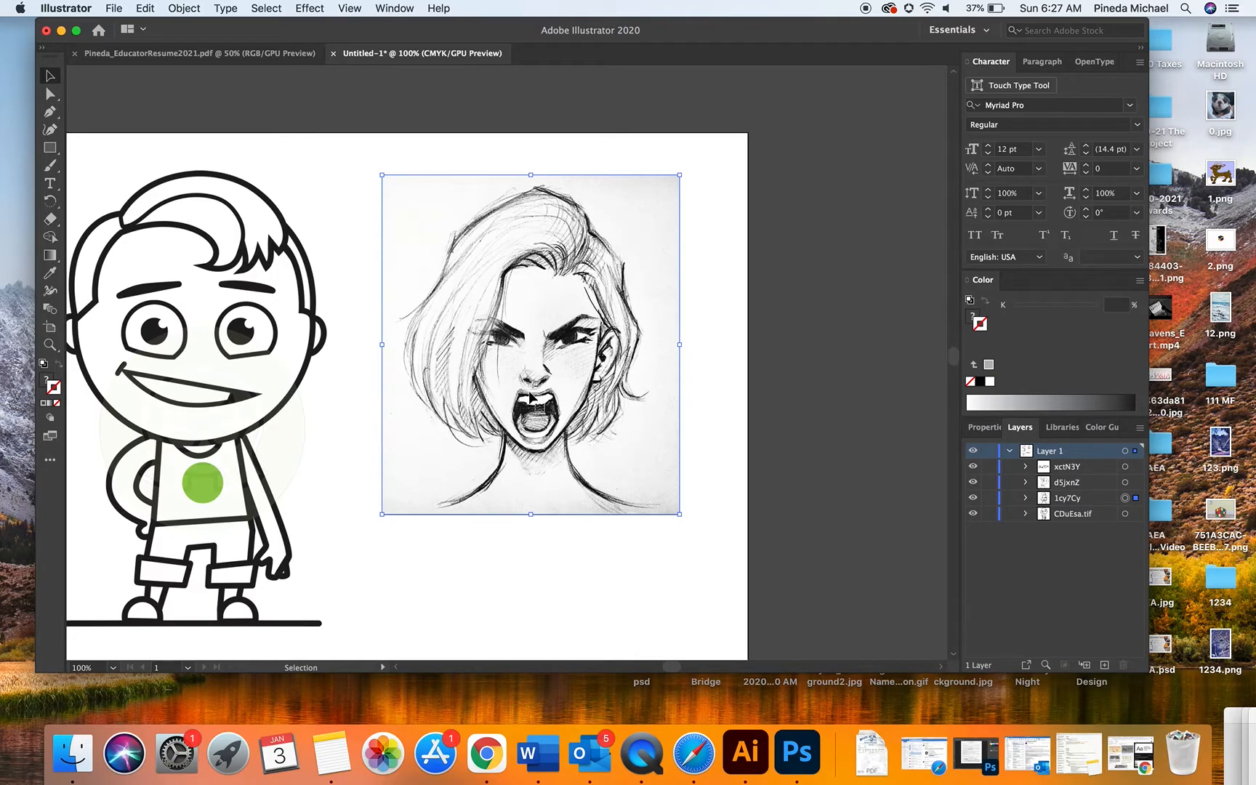
left_click(182, 8)
mouse_move(258, 441)
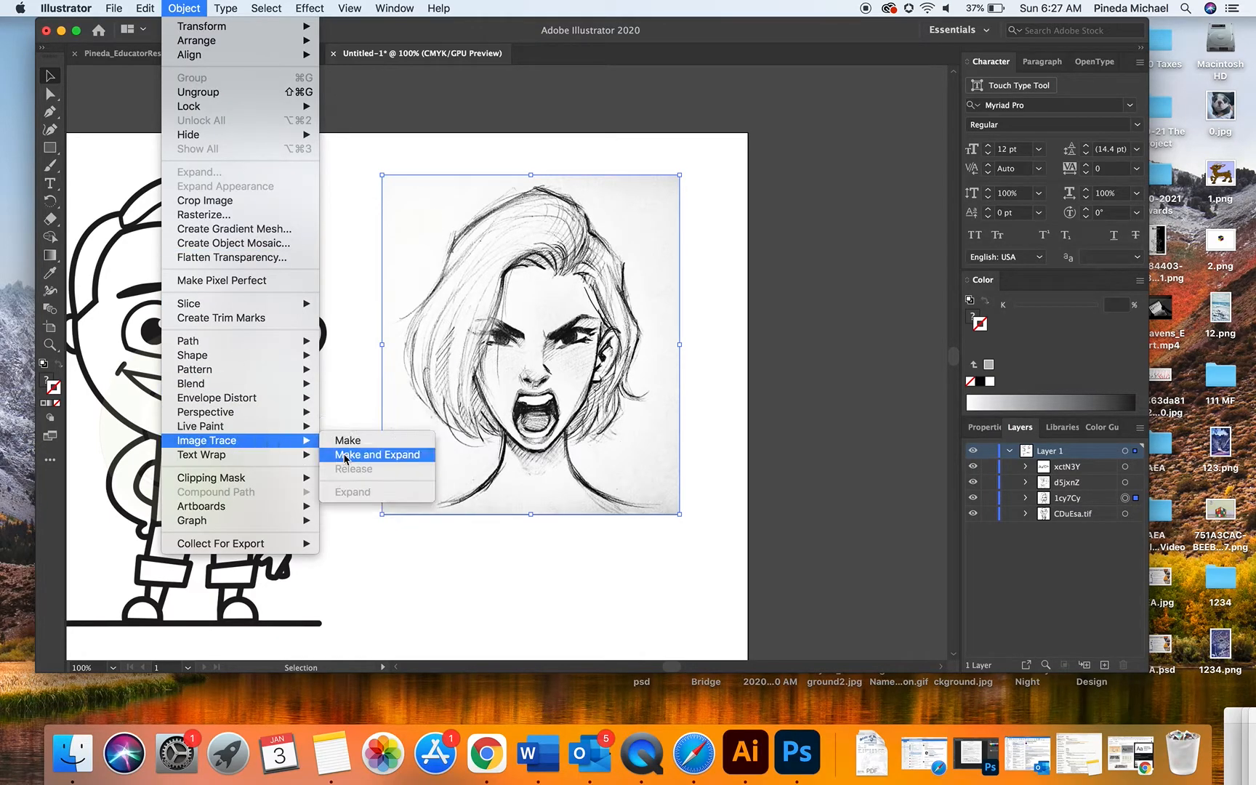
left_click(352, 455)
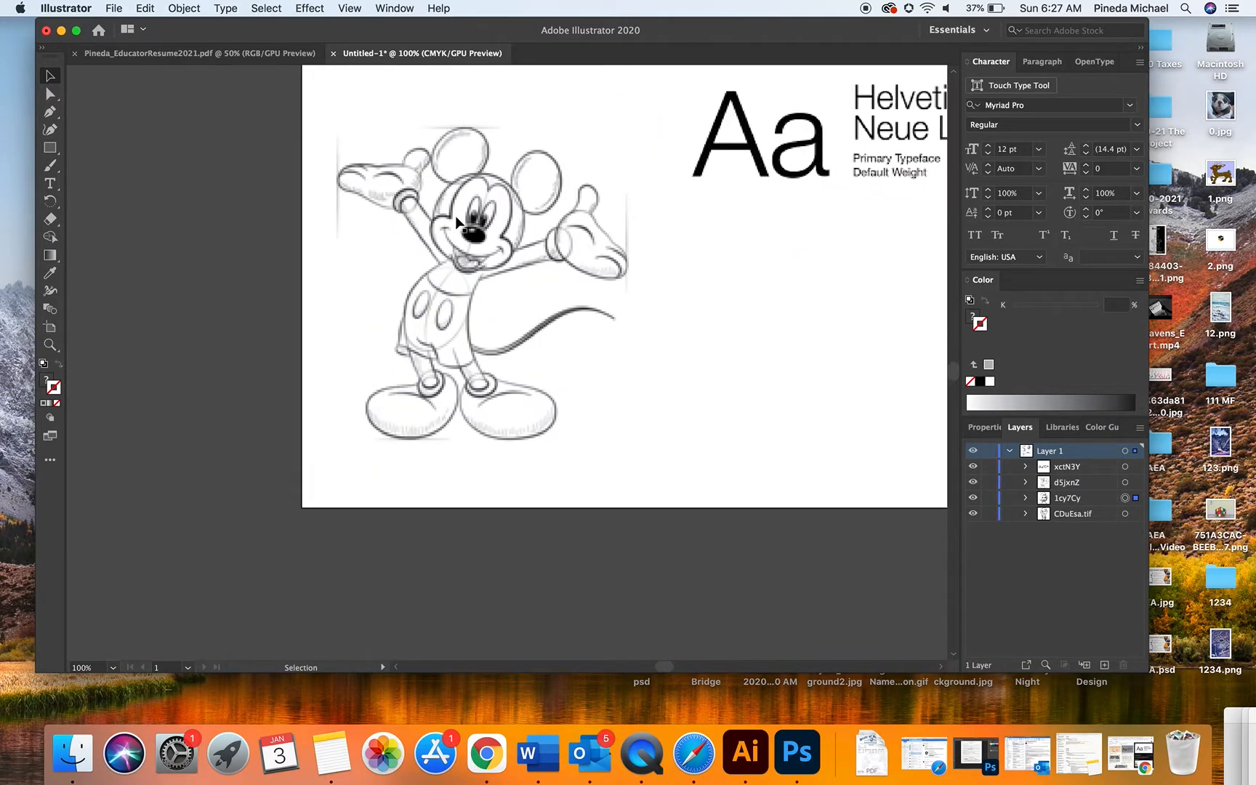
Convert the Mickey Mouse sketch into paths with Image Trace Make and Expand, and deselect it.
left_click(461, 222)
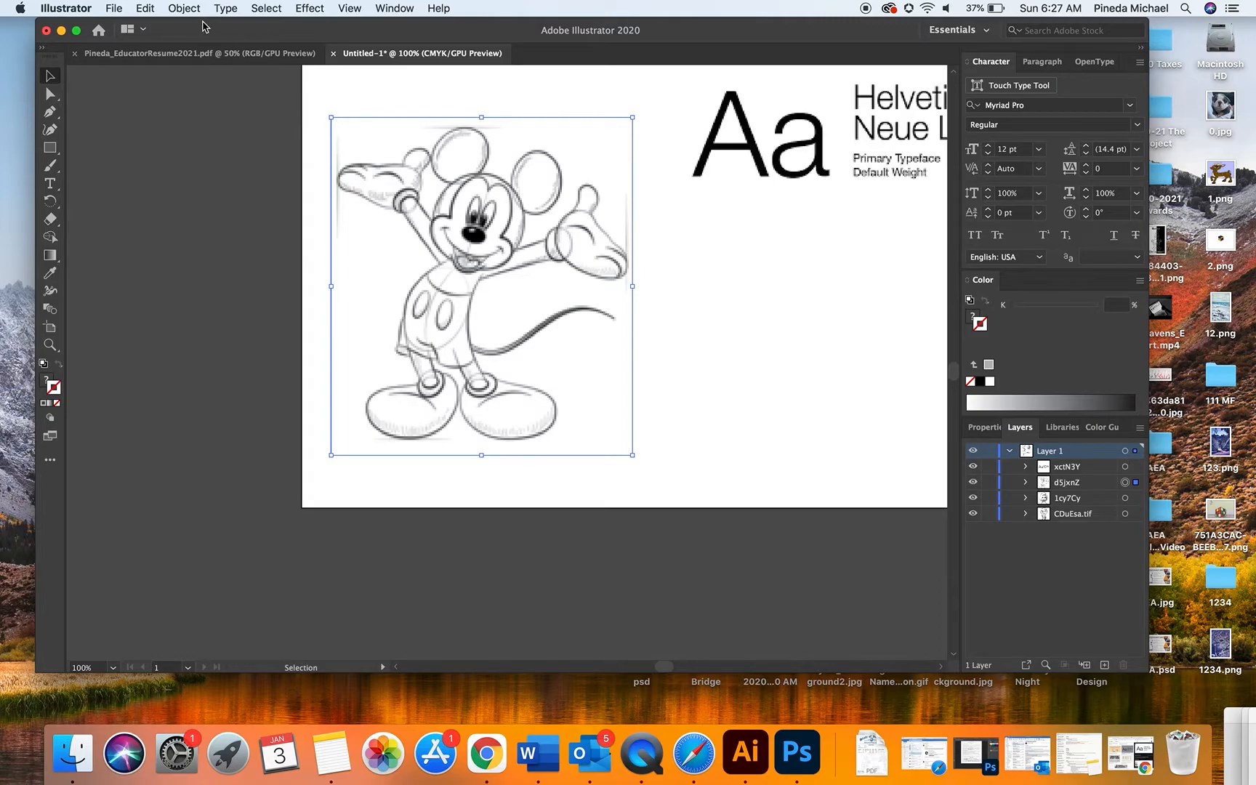
left_click(184, 8)
mouse_move(209, 444)
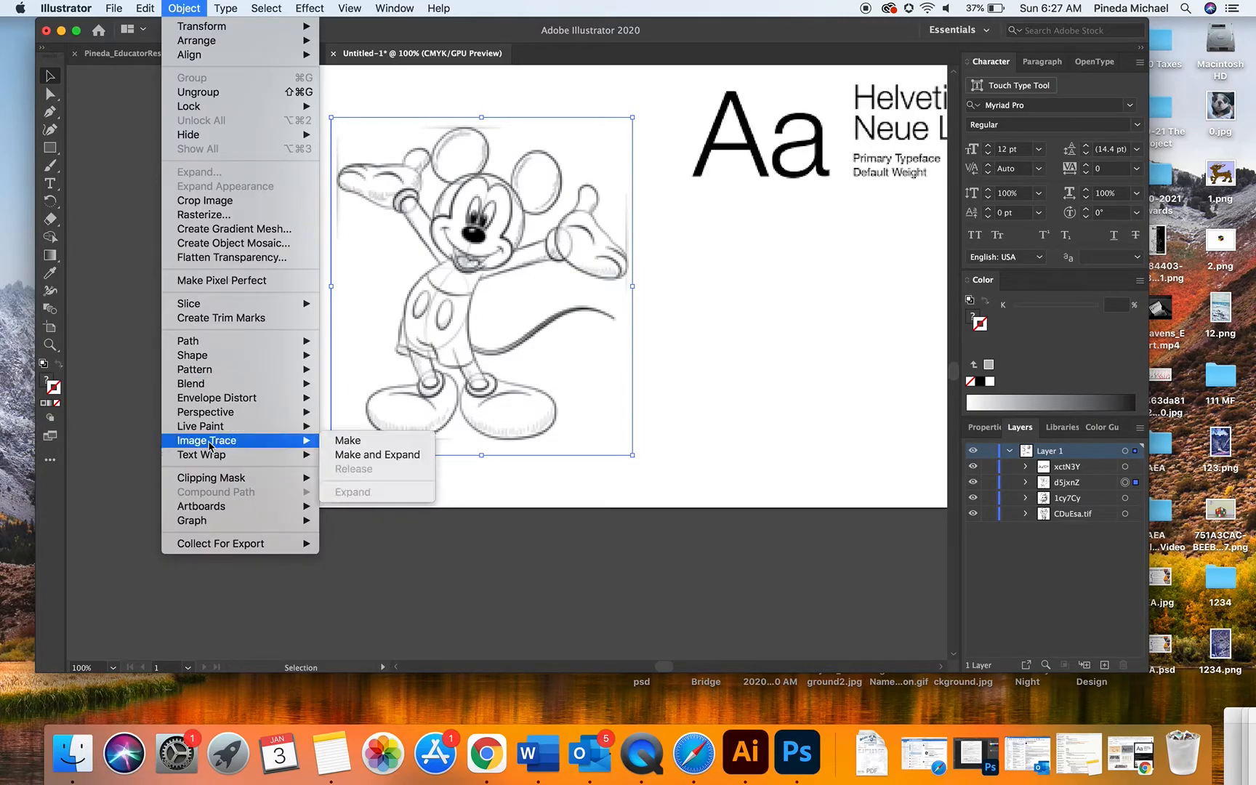
left_click(406, 455)
left_click(706, 377)
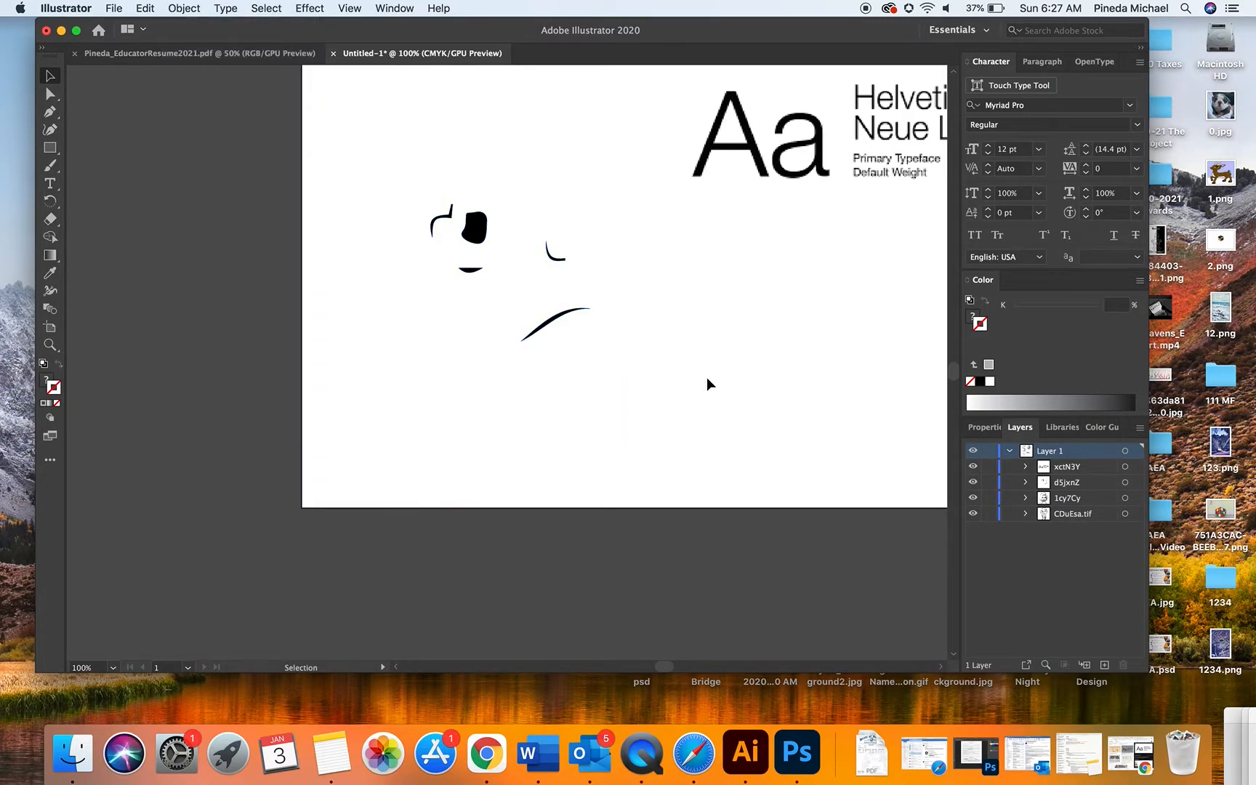
Undo the traces of the Mickey Mouse and woman sketches, back to before the Helvetica sample was repositioned.
scroll(706, 377, "up", 10)
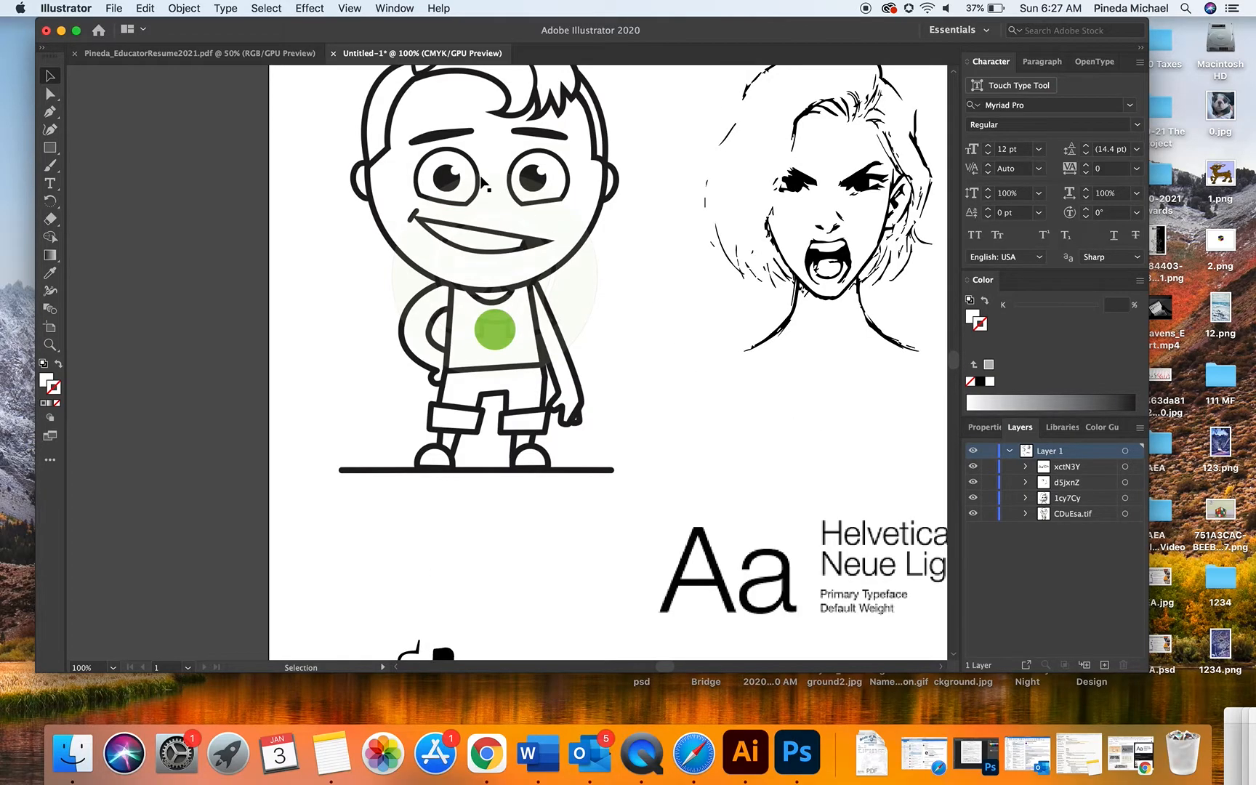
key("super+z")
key("super+z")
key("super+z")
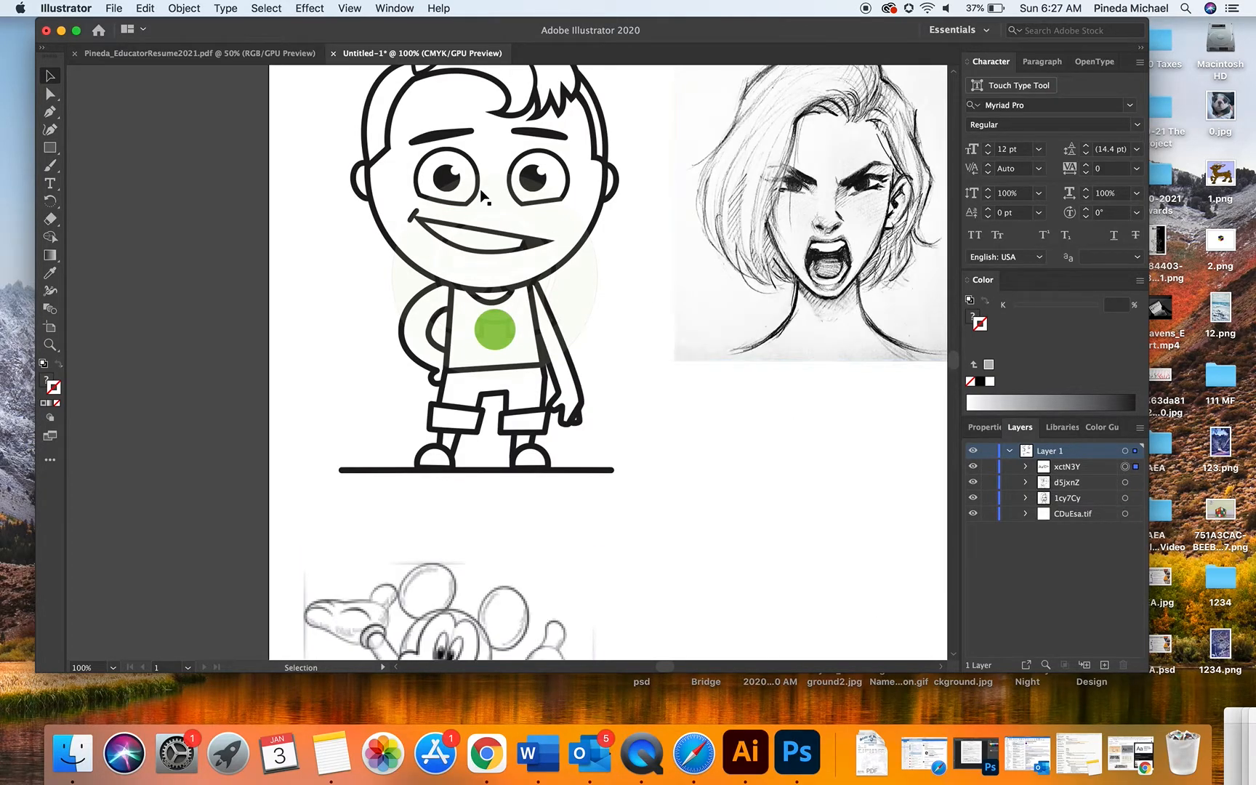
Move the Helvetica Neue Light sample image off the Mickey Mouse sketch to the empty area beside it.
scroll(658, 494, "down", 7)
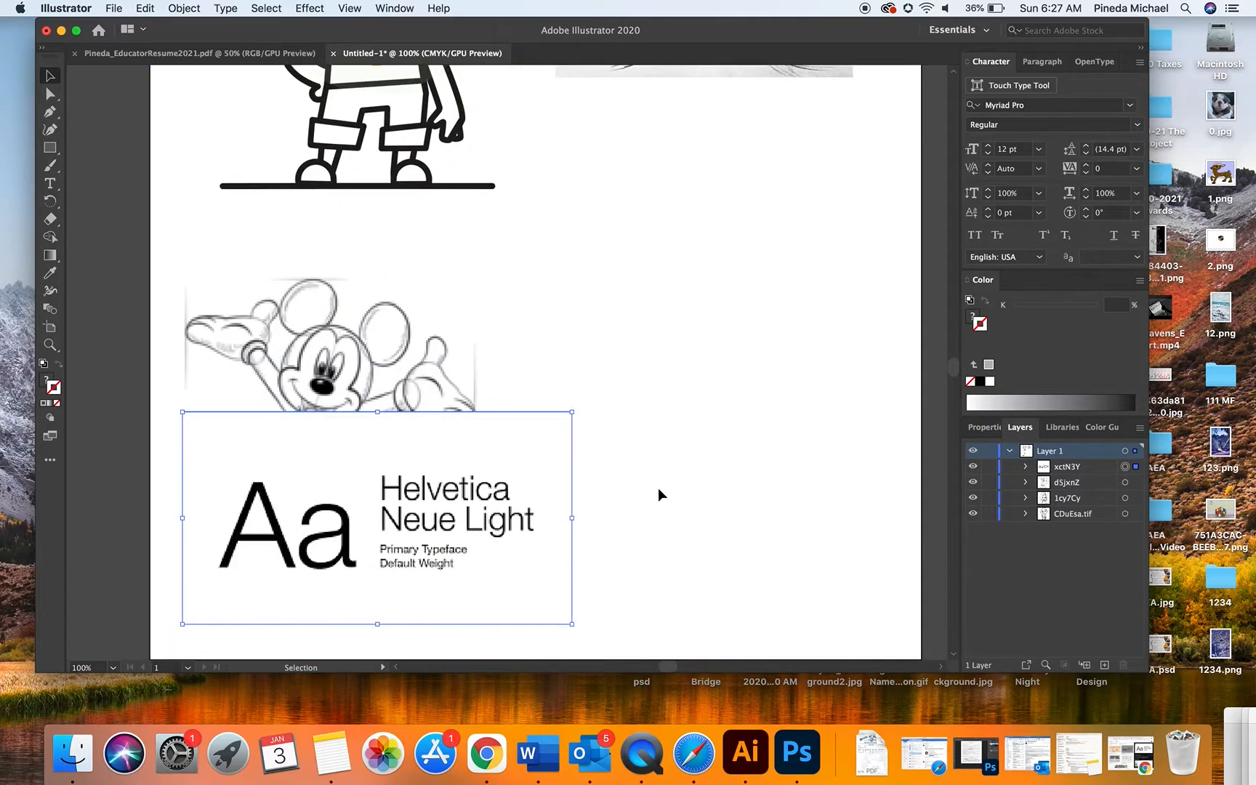
left_click_drag(724, 339, 838, 306)
scroll(796, 327, "up", 11)
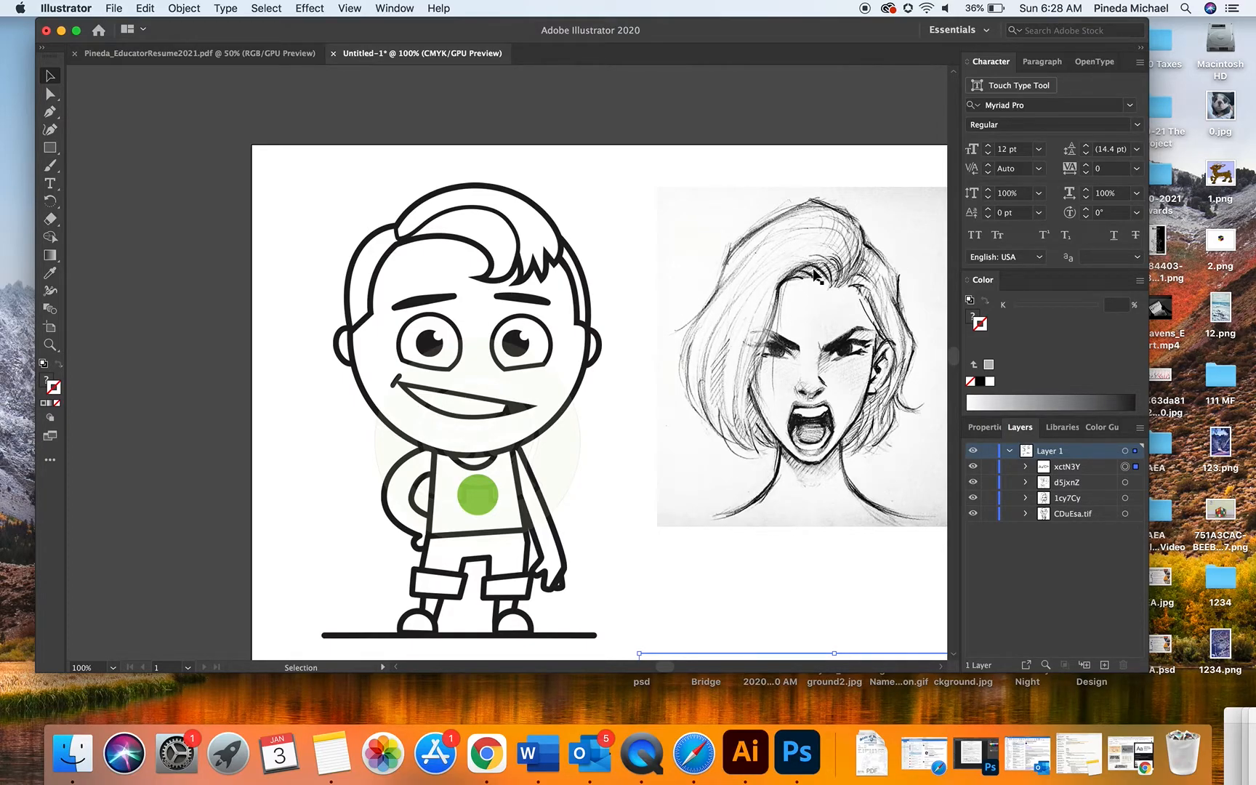
Convert the boy image into vector paths with Image Trace Make and Expand.
scroll(815, 275, "down", 2)
scroll(816, 274, "right", 2)
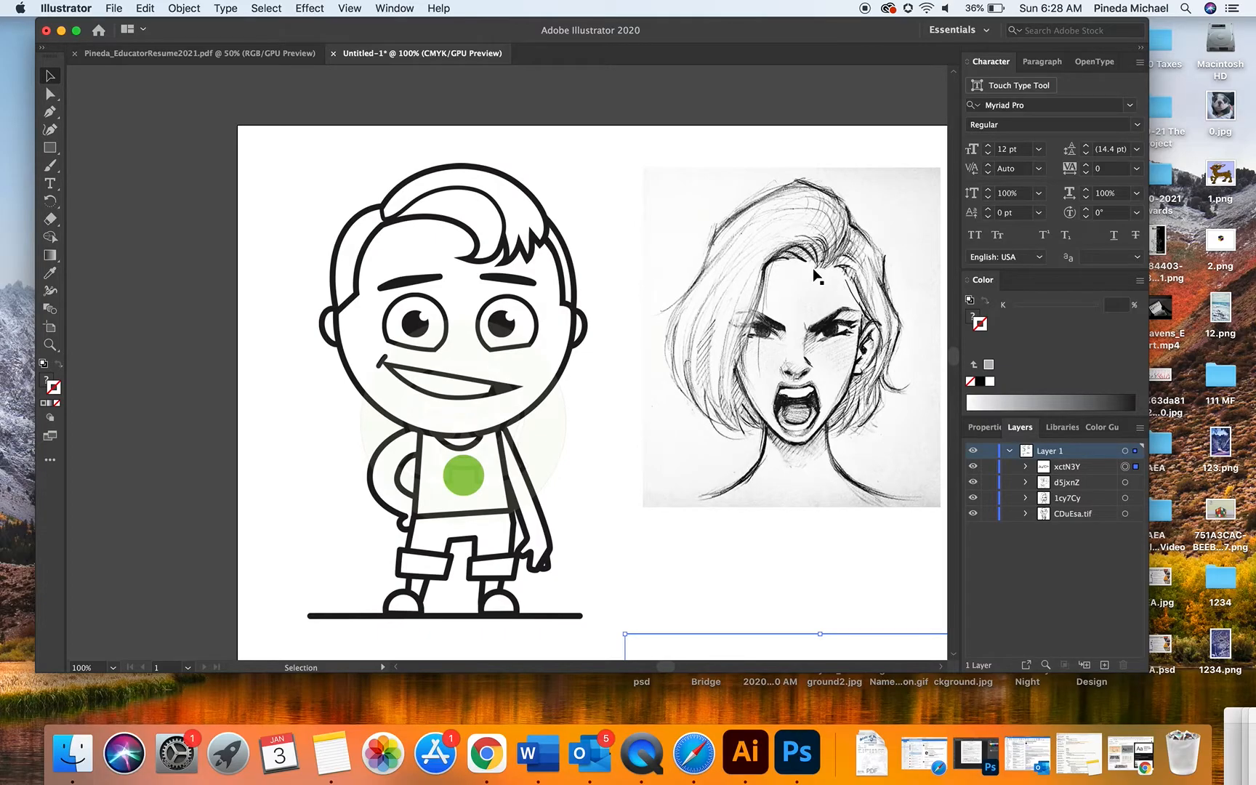
scroll(815, 274, "down", 1)
scroll(815, 275, "right", 1)
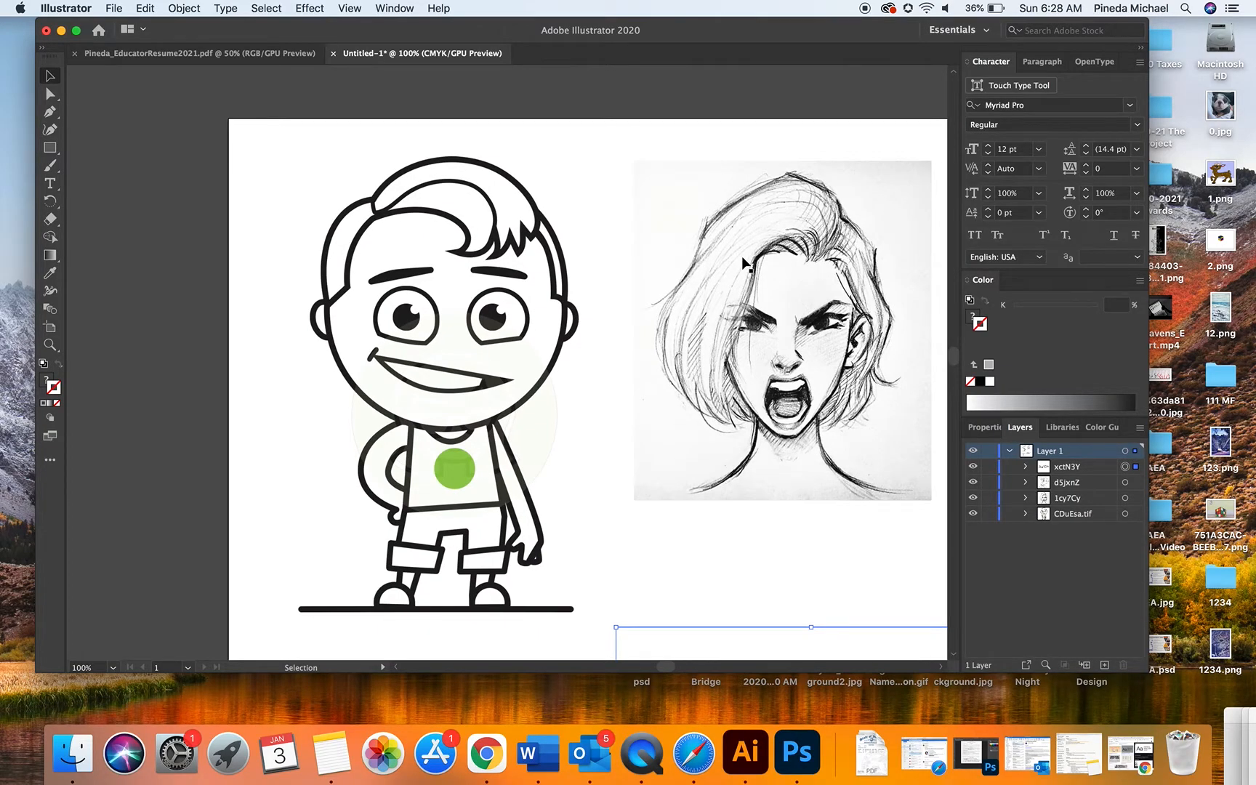
scroll(742, 256, "down", 3)
scroll(742, 256, "right", 3)
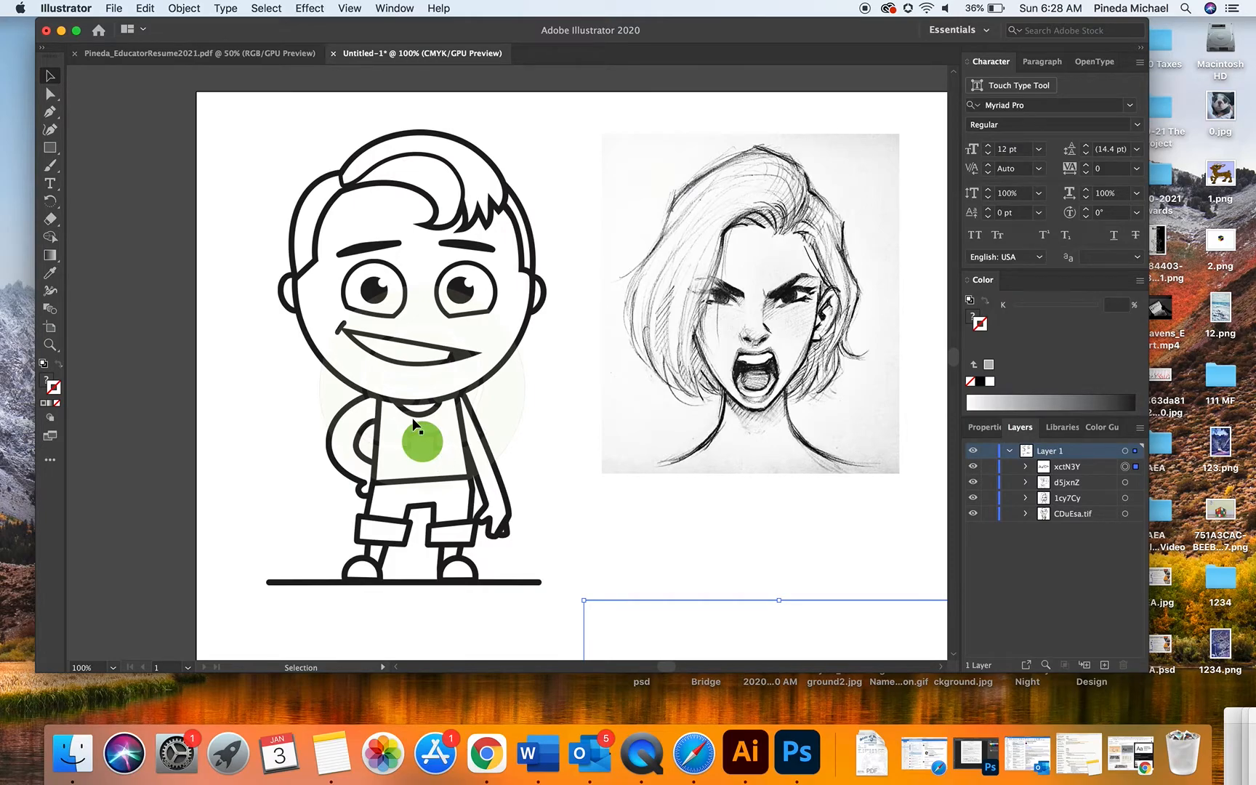
left_click_drag(442, 455, 440, 453)
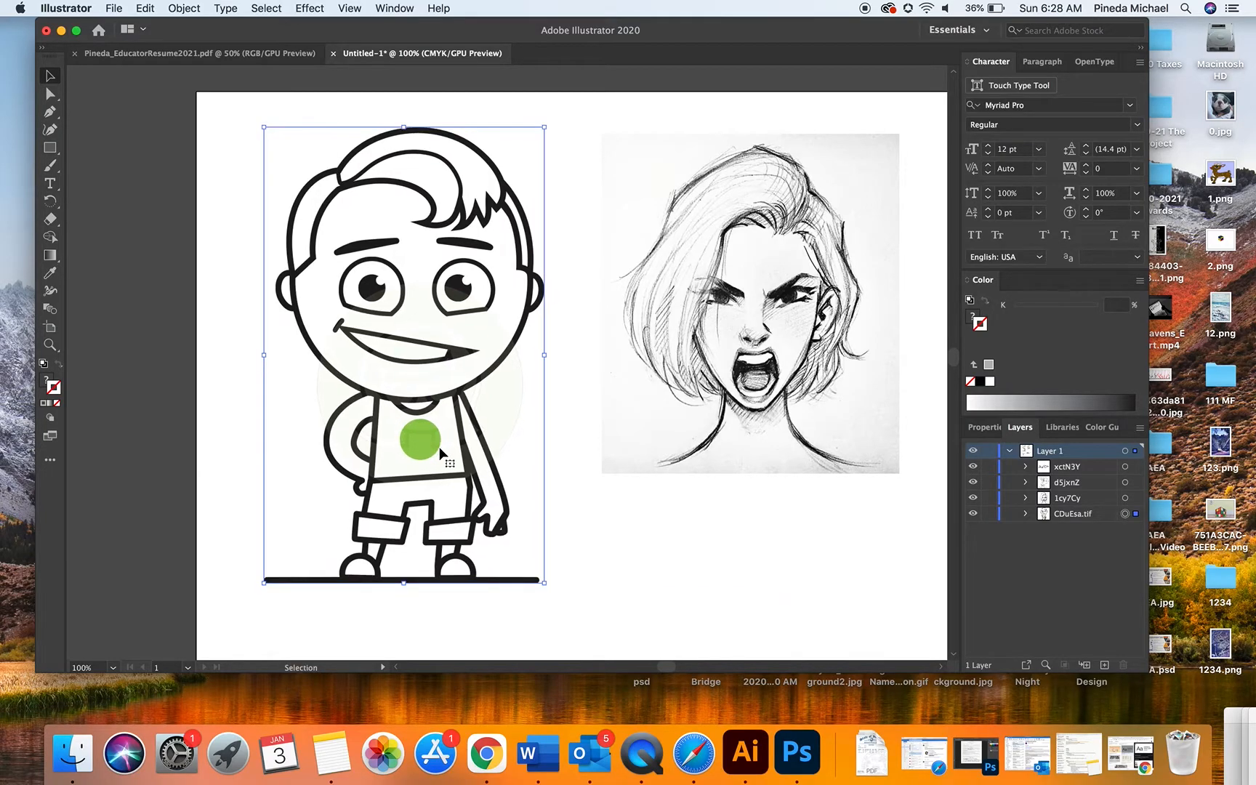
left_click(188, 8)
mouse_move(211, 445)
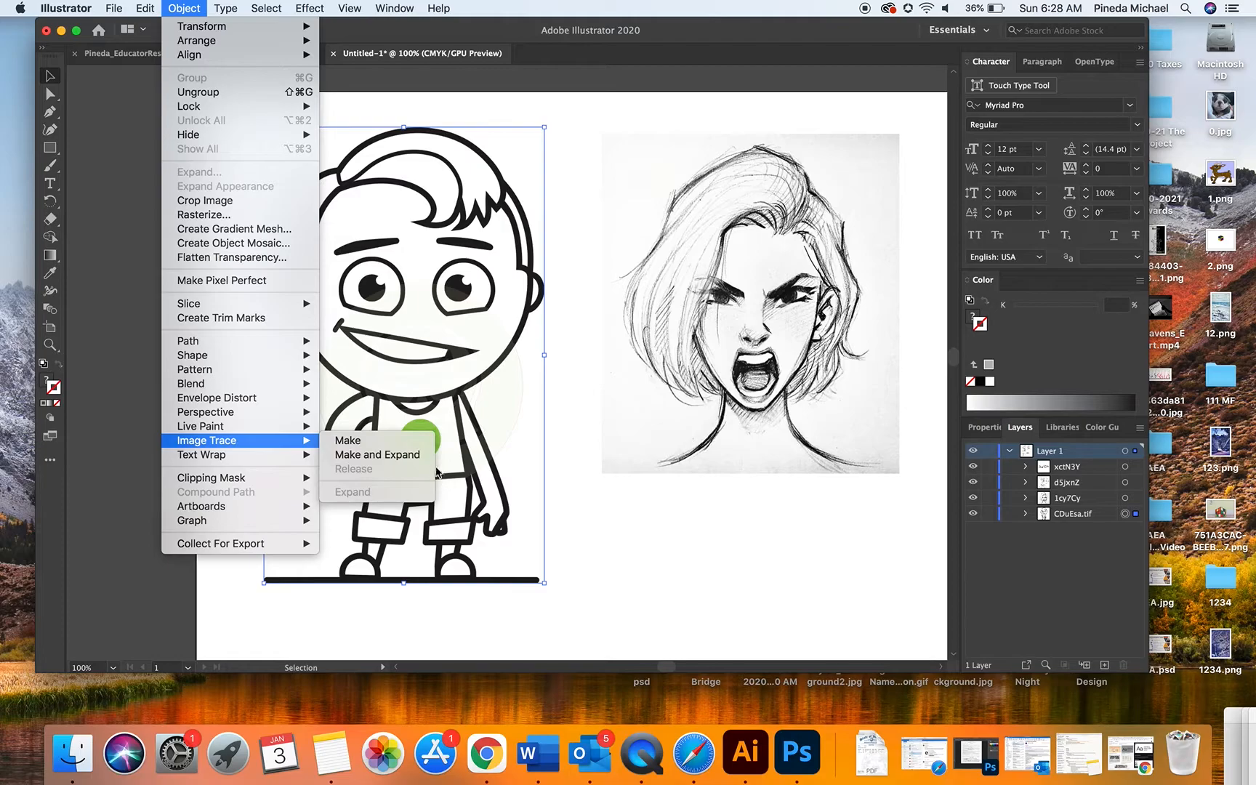
left_click(421, 458)
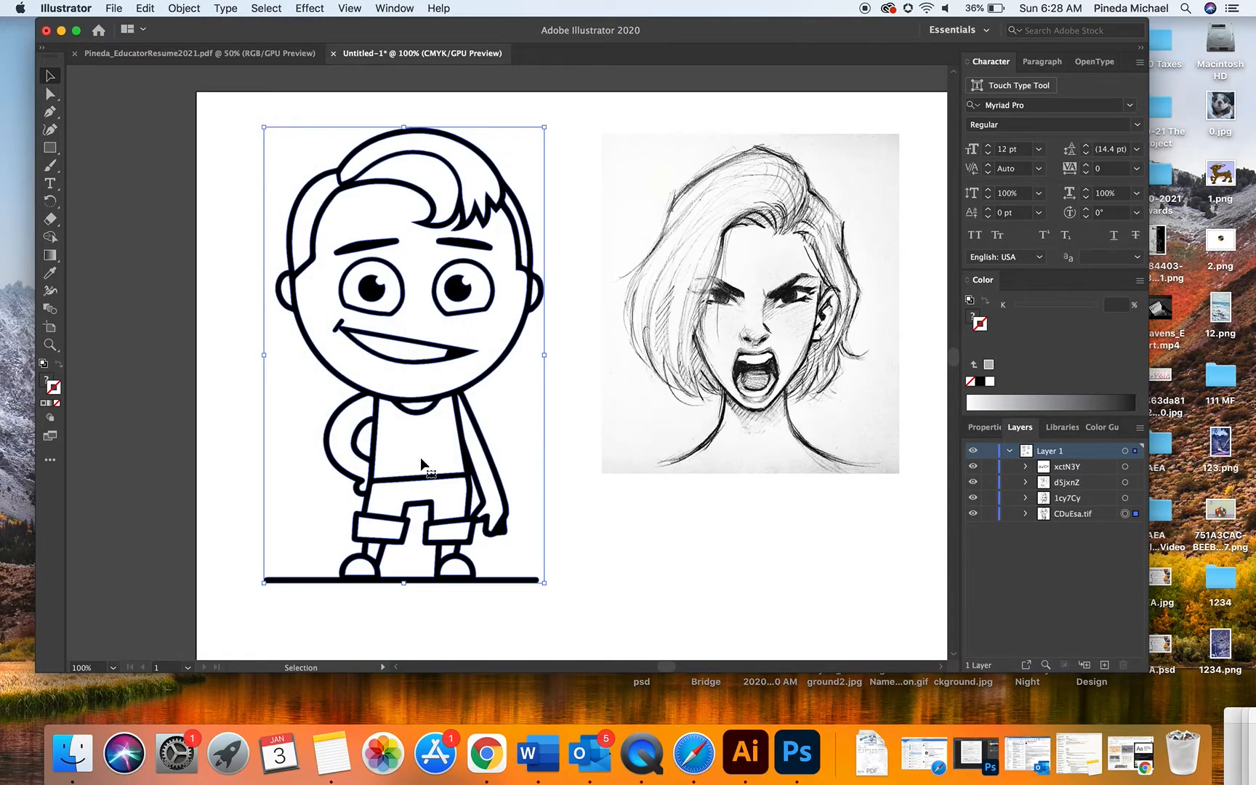
Shift the Helvetica Neue Light sample image so it sits inside the artboard beneath the woman sketch.
scroll(622, 538, "down", 5)
scroll(622, 538, "right", 3)
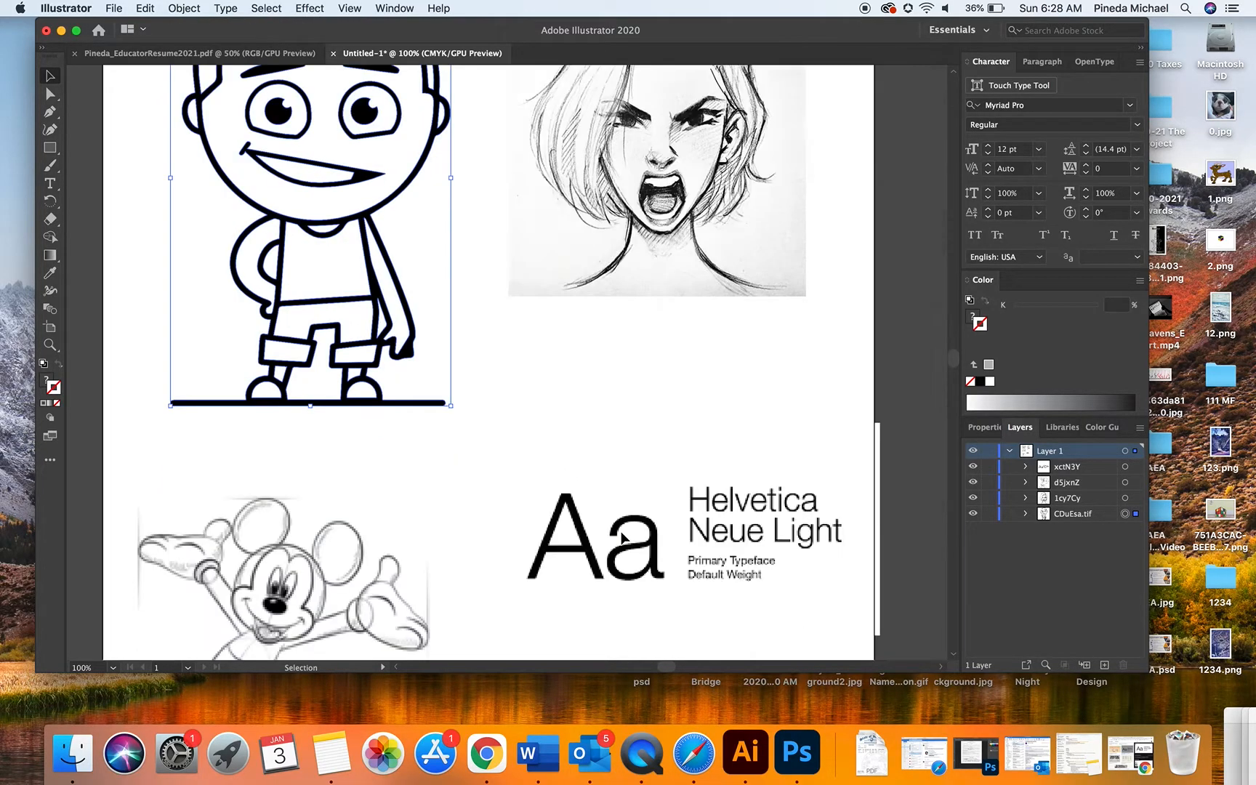
scroll(622, 538, "down", 3)
scroll(622, 538, "right", 2)
left_click_drag(625, 489, 558, 473)
left_click(591, 275)
left_click(505, 400)
Examine the pixelated edges of the Aa letters and the Helvetica Neue Light text at 300% and 400% magnification.
left_click(51, 345)
left_click(588, 434)
left_click(587, 434)
left_click(382, 336)
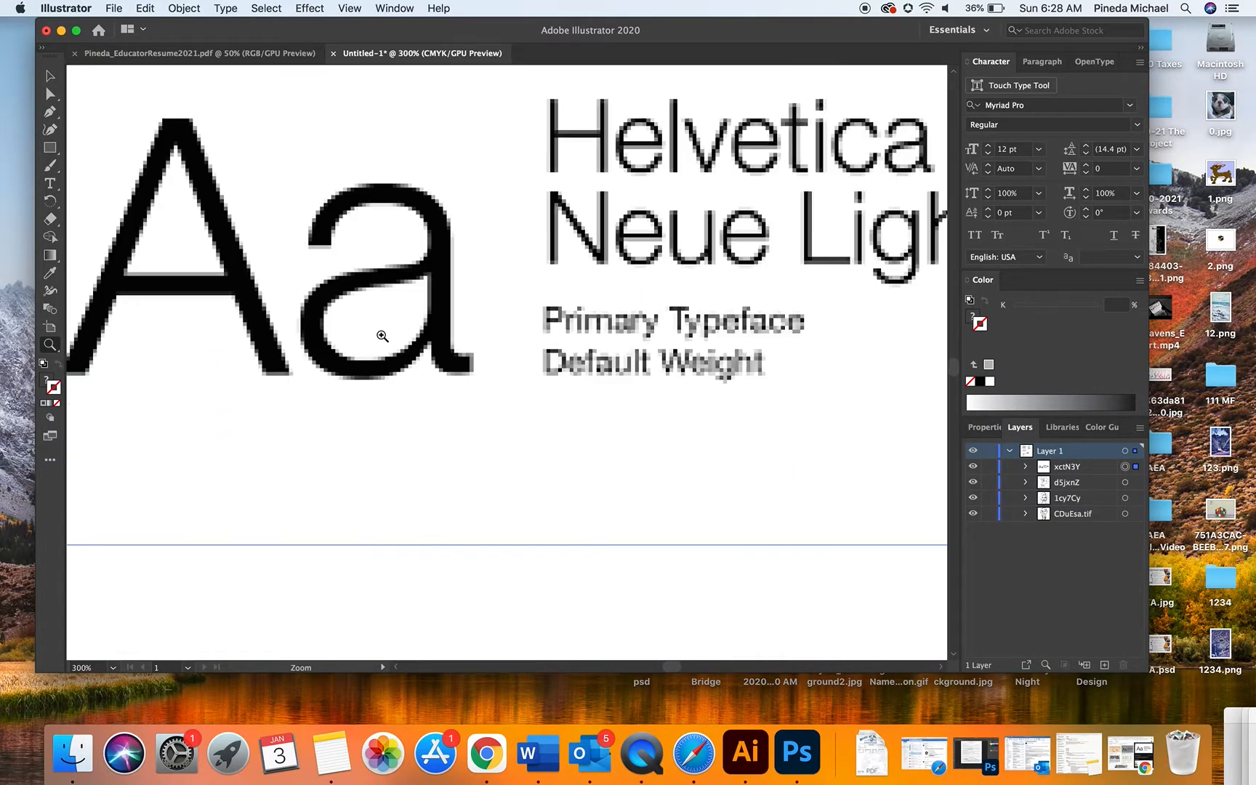
scroll(382, 336, "left", 2)
scroll(382, 336, "up", 1)
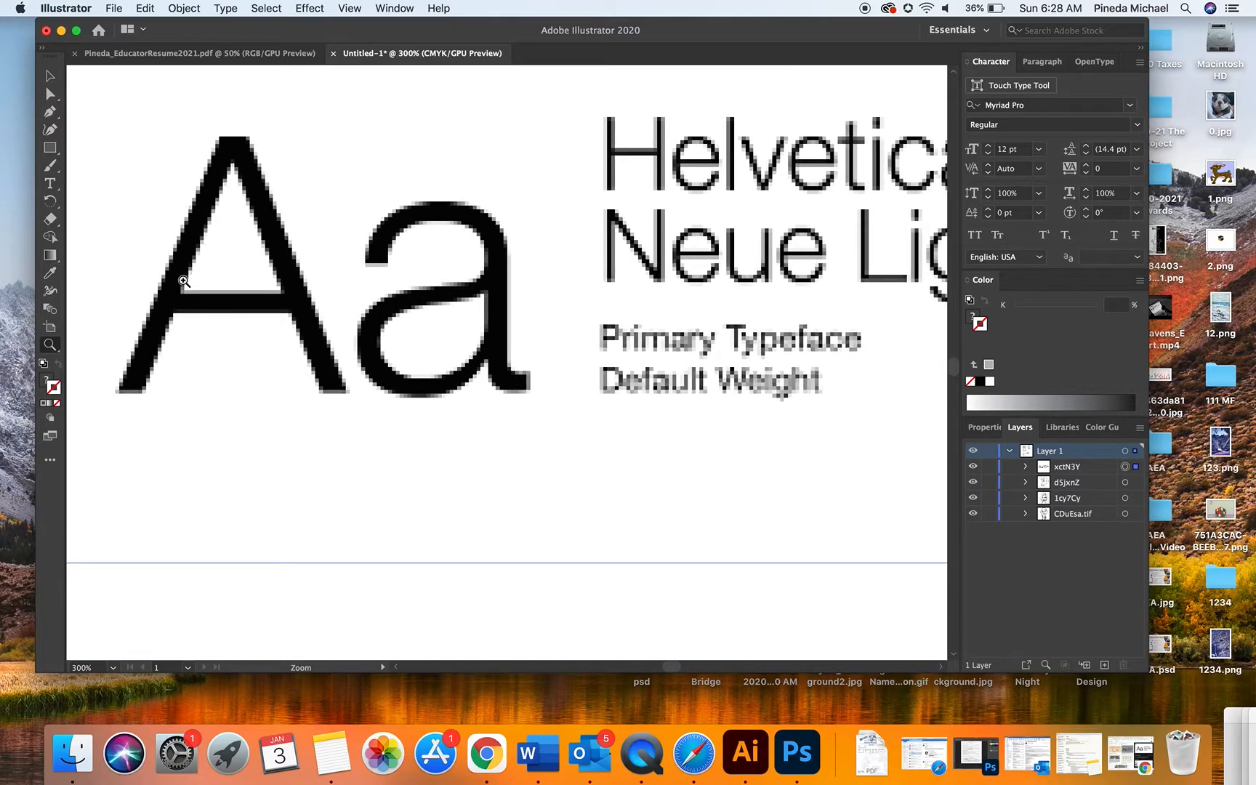
left_click(234, 160)
scroll(608, 491, "down", 7)
scroll(608, 491, "right", 5)
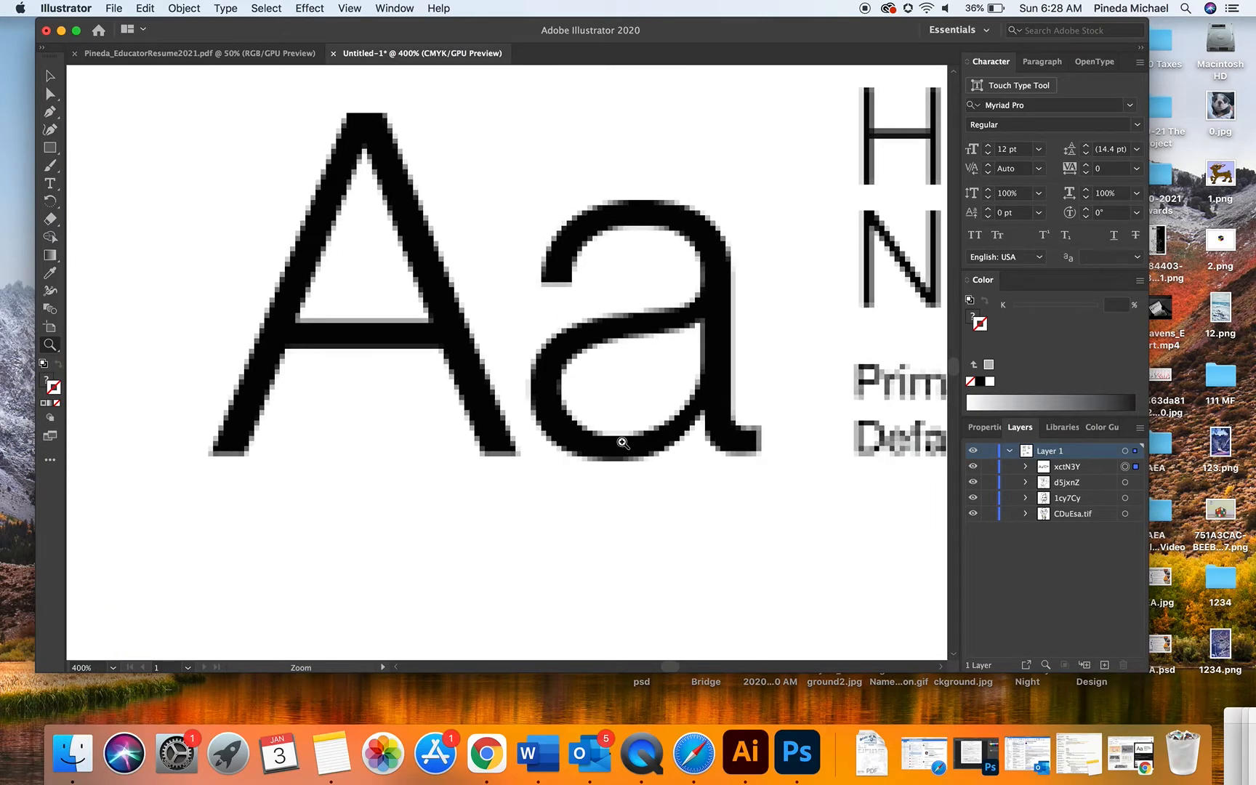
key("super+minus")
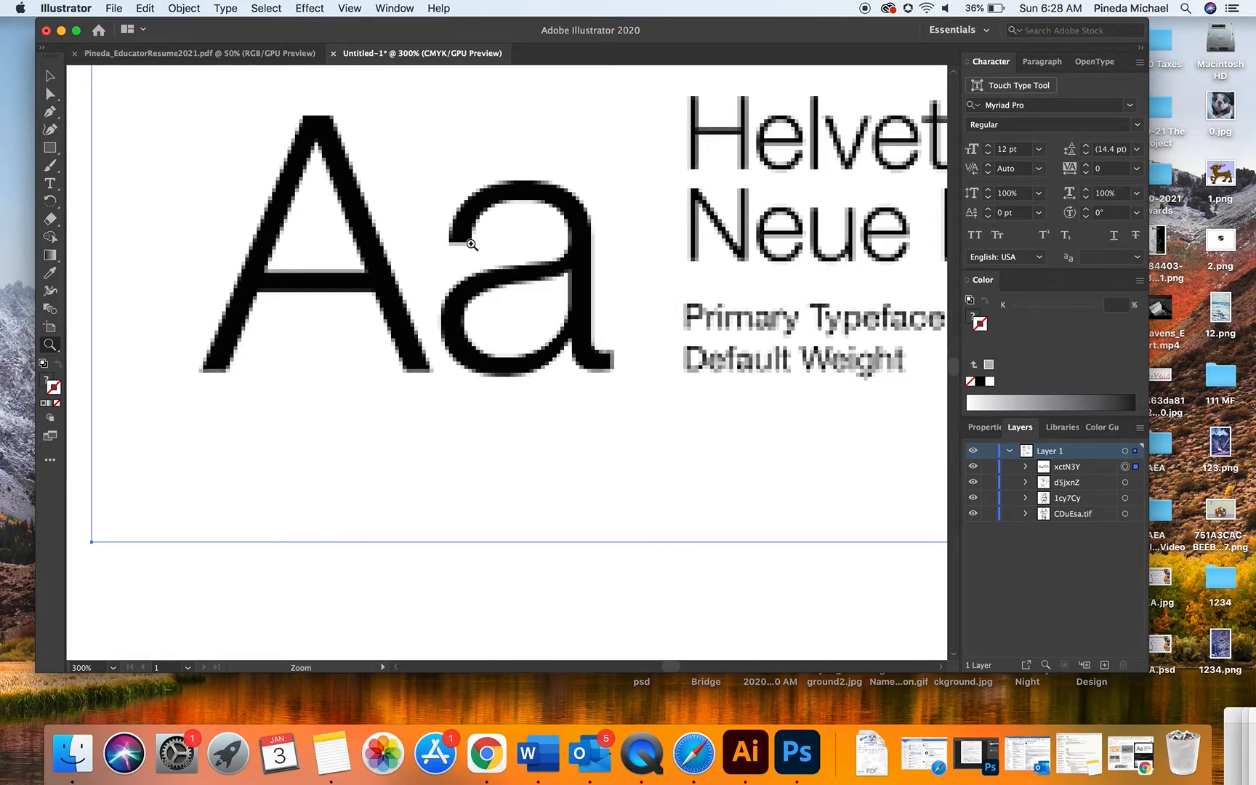
scroll(460, 246, "right", 2)
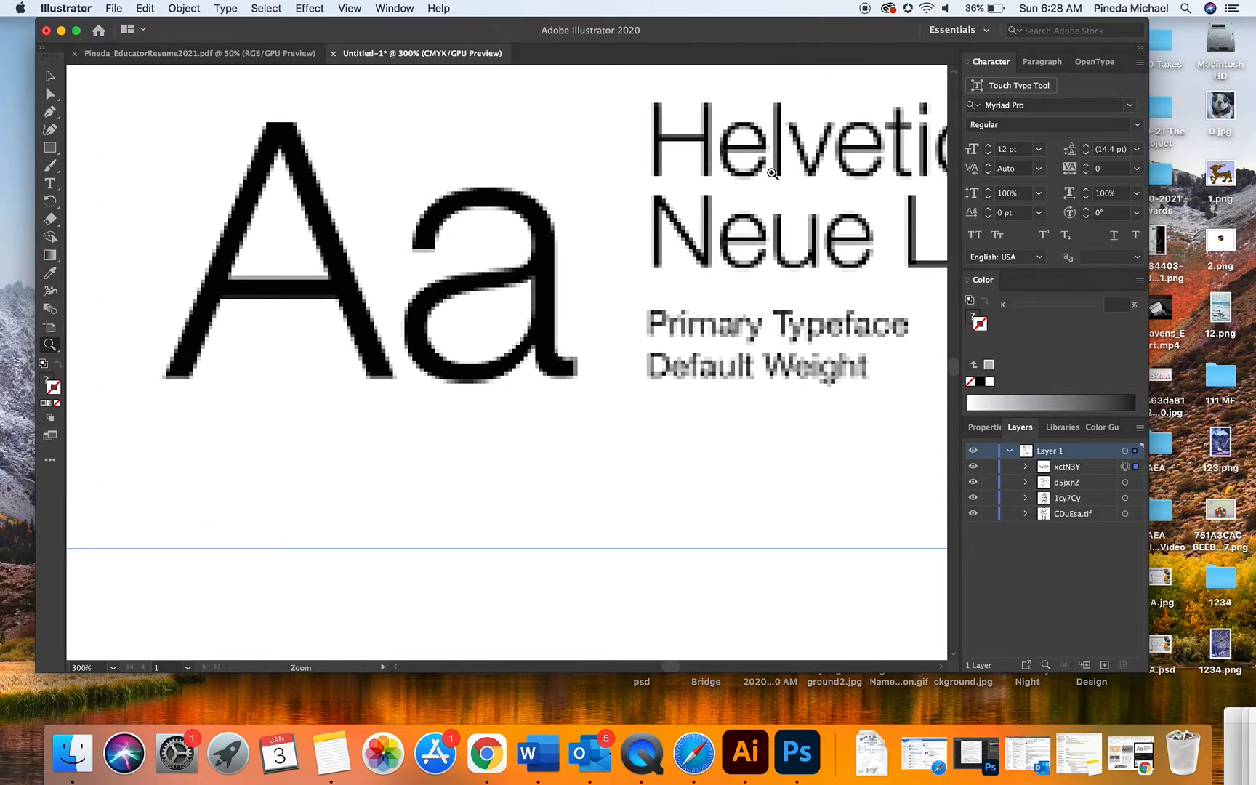
Convert the Helvetica Neue Light sample into paths with Image Trace Make and Expand, and deselect it.
left_click(184, 8)
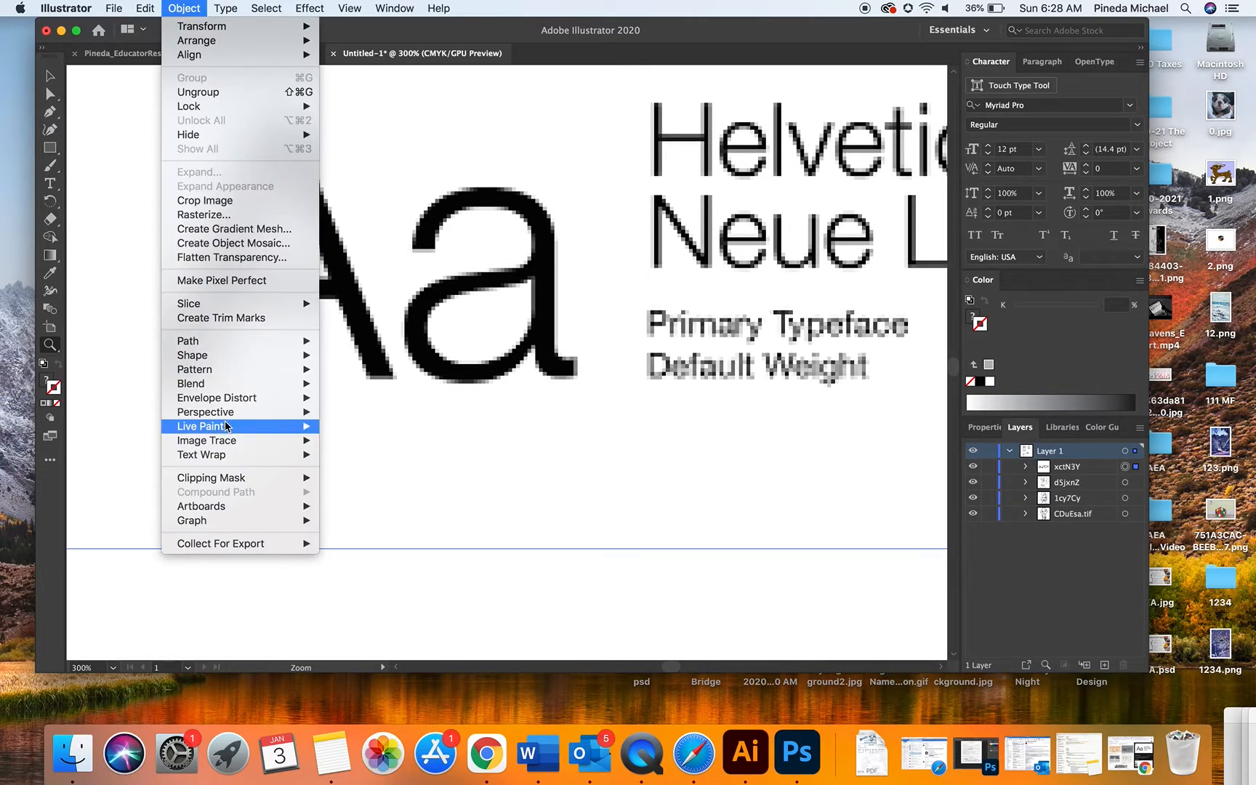
mouse_move(291, 441)
left_click(380, 455)
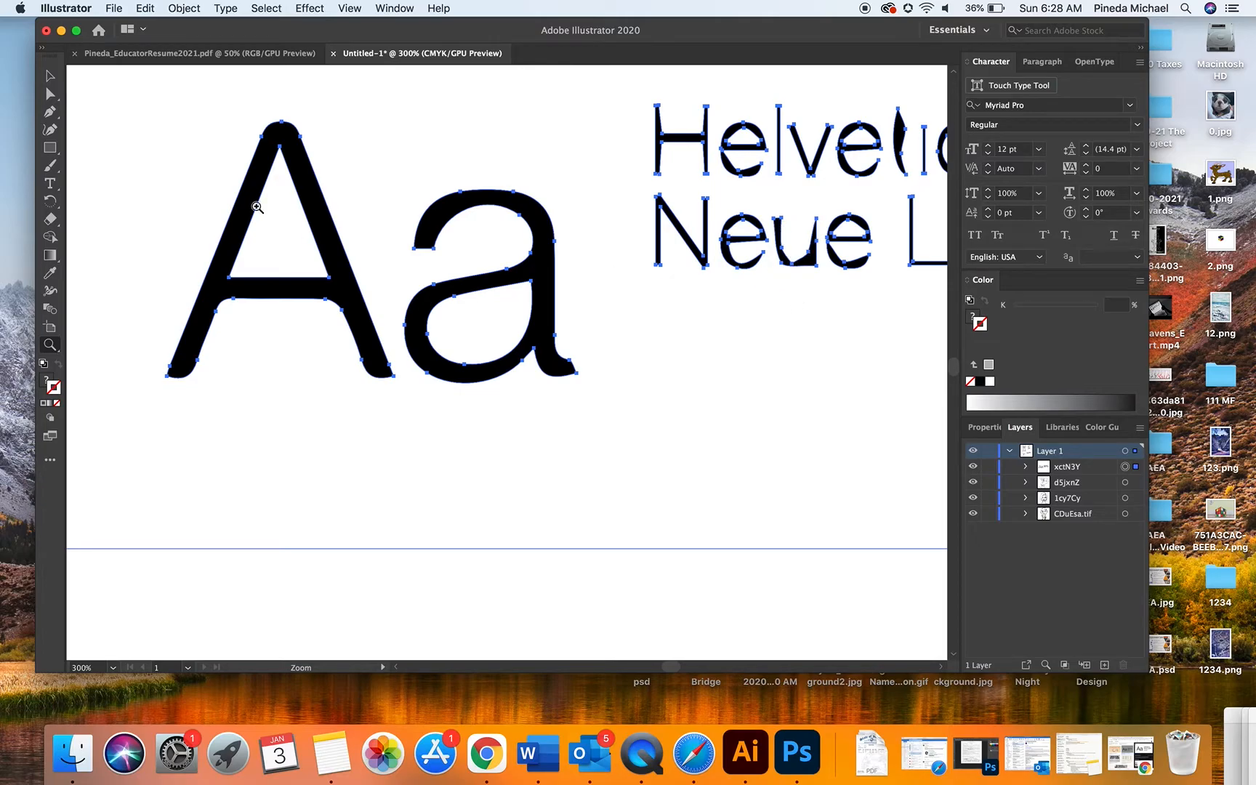
left_click(49, 76)
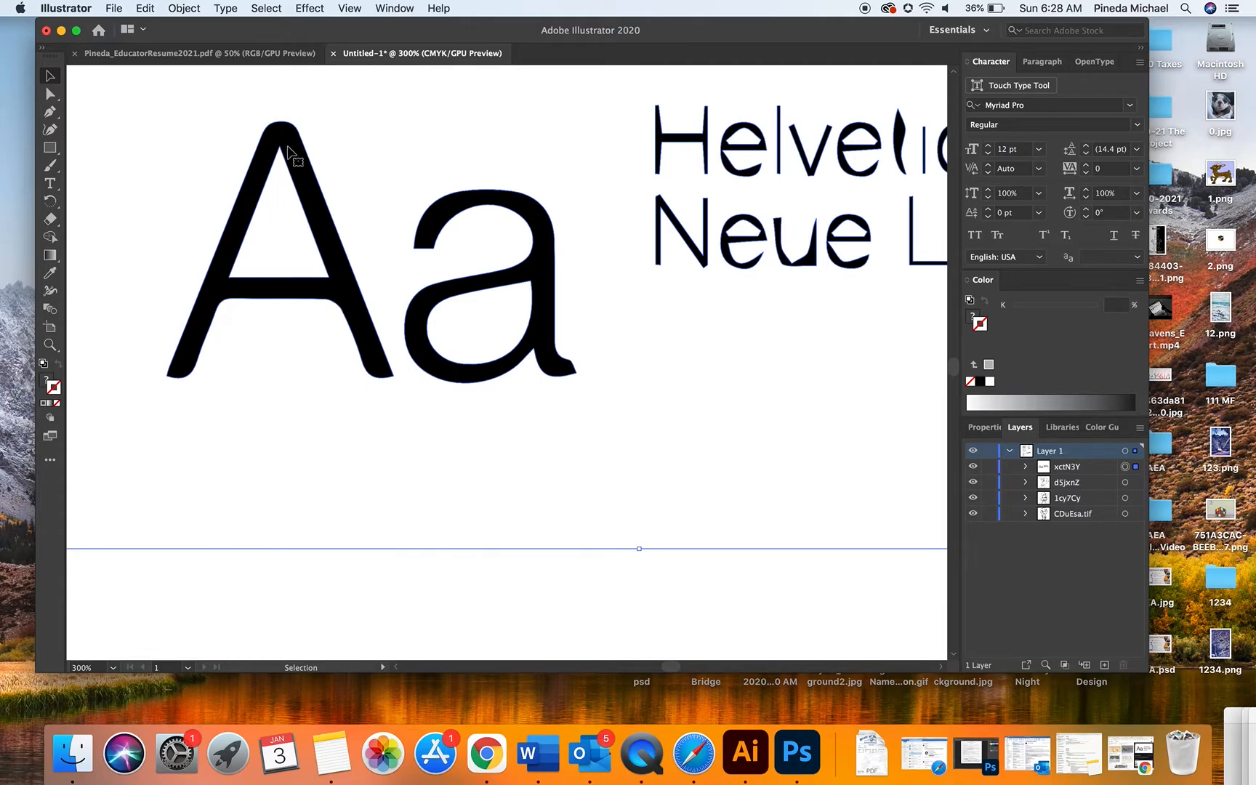
left_click(51, 344)
left_click(570, 334, "alt")
left_click(570, 335, "alt")
left_click(50, 75)
left_click(310, 98)
Look over the traced boy alongside the other artwork on the artboard, zooming out to 66.67%.
scroll(310, 102, "left", 5)
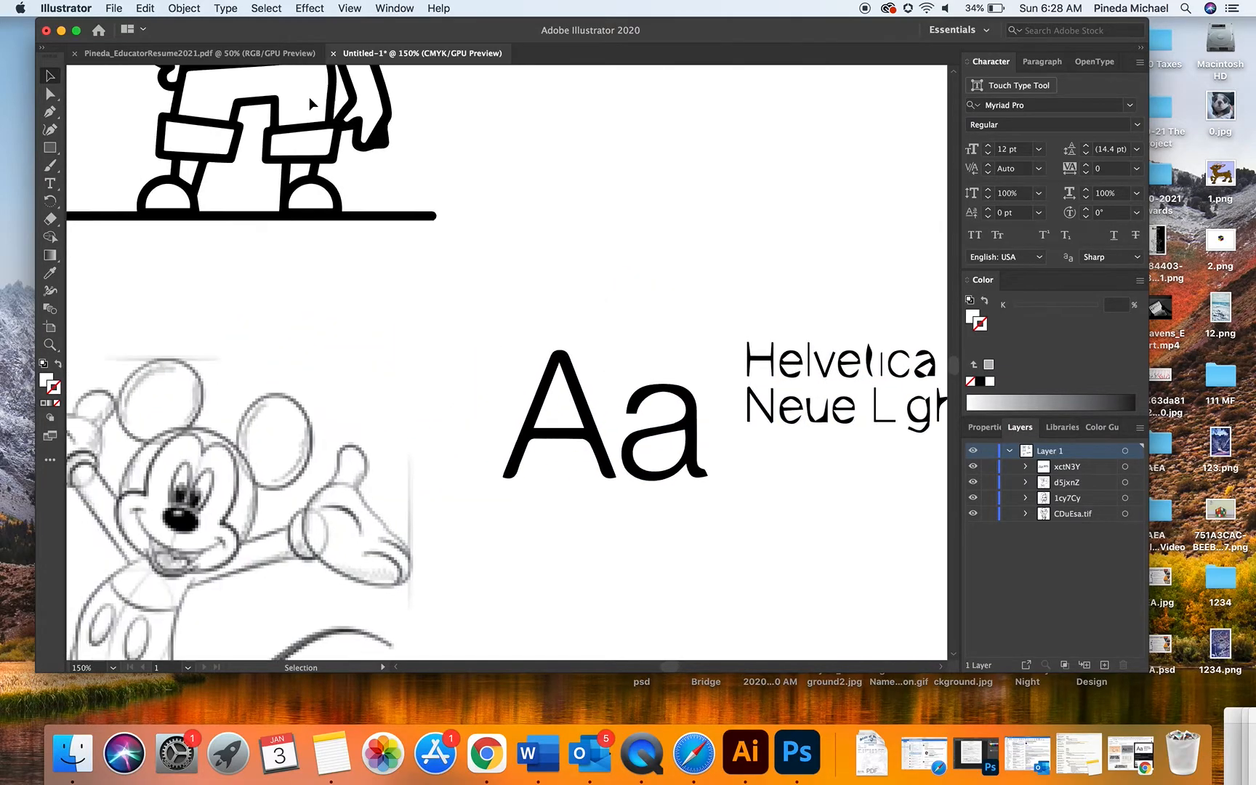
scroll(309, 103, "up", 10)
scroll(310, 102, "up", 4)
scroll(310, 102, "left", 2)
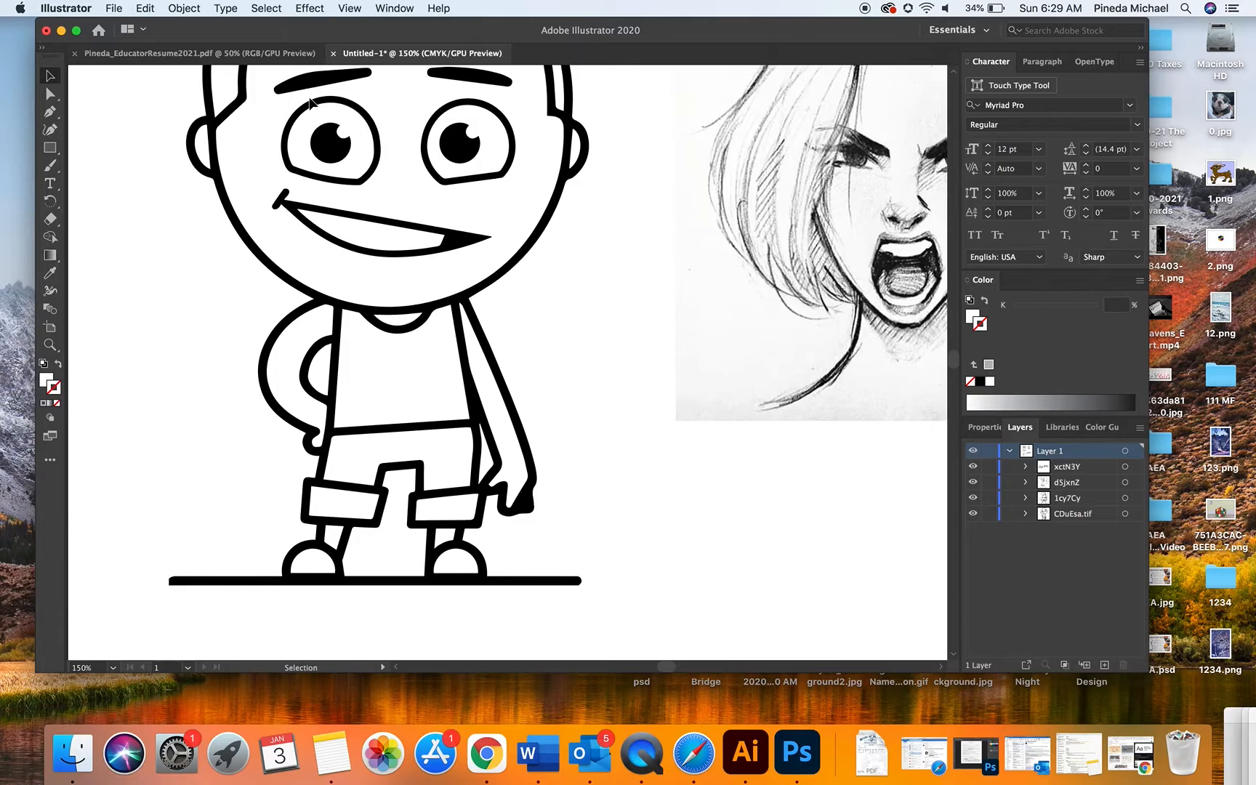
left_click(56, 347)
left_click(561, 323, "alt")
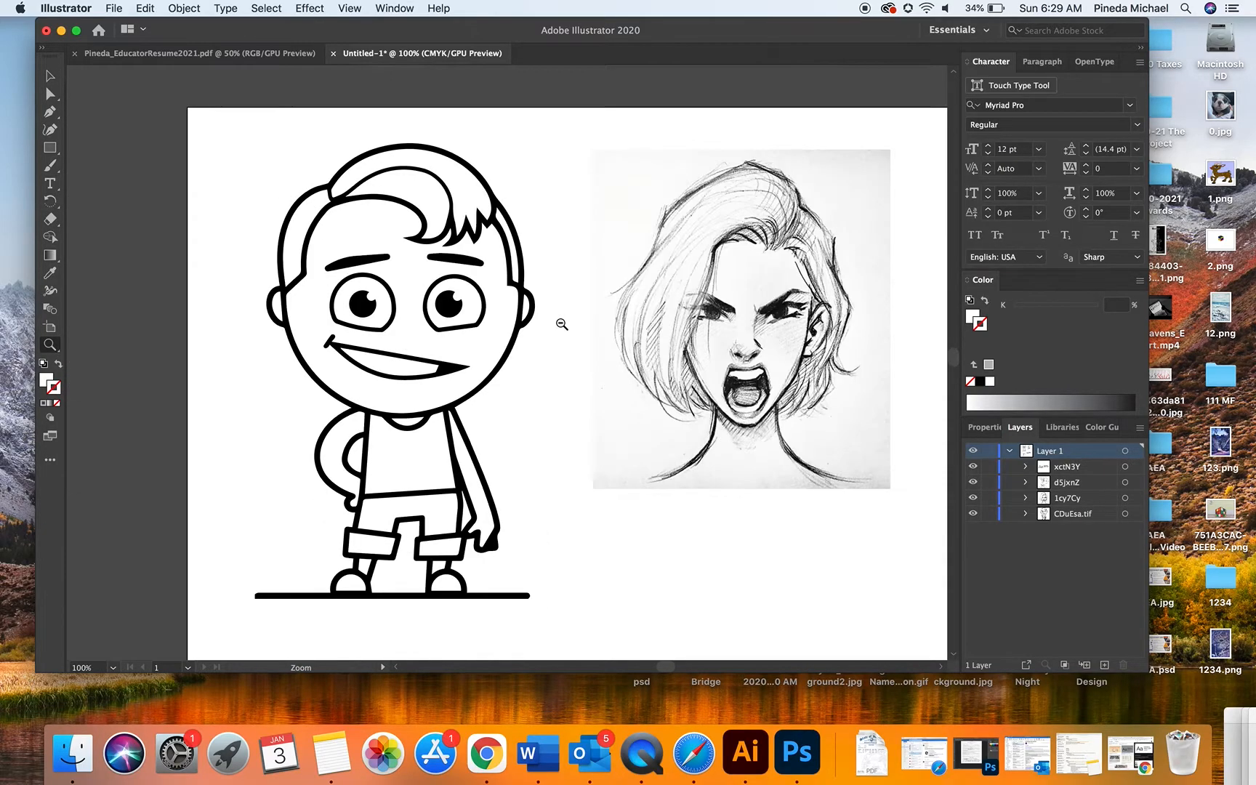
left_click(561, 324, "alt")
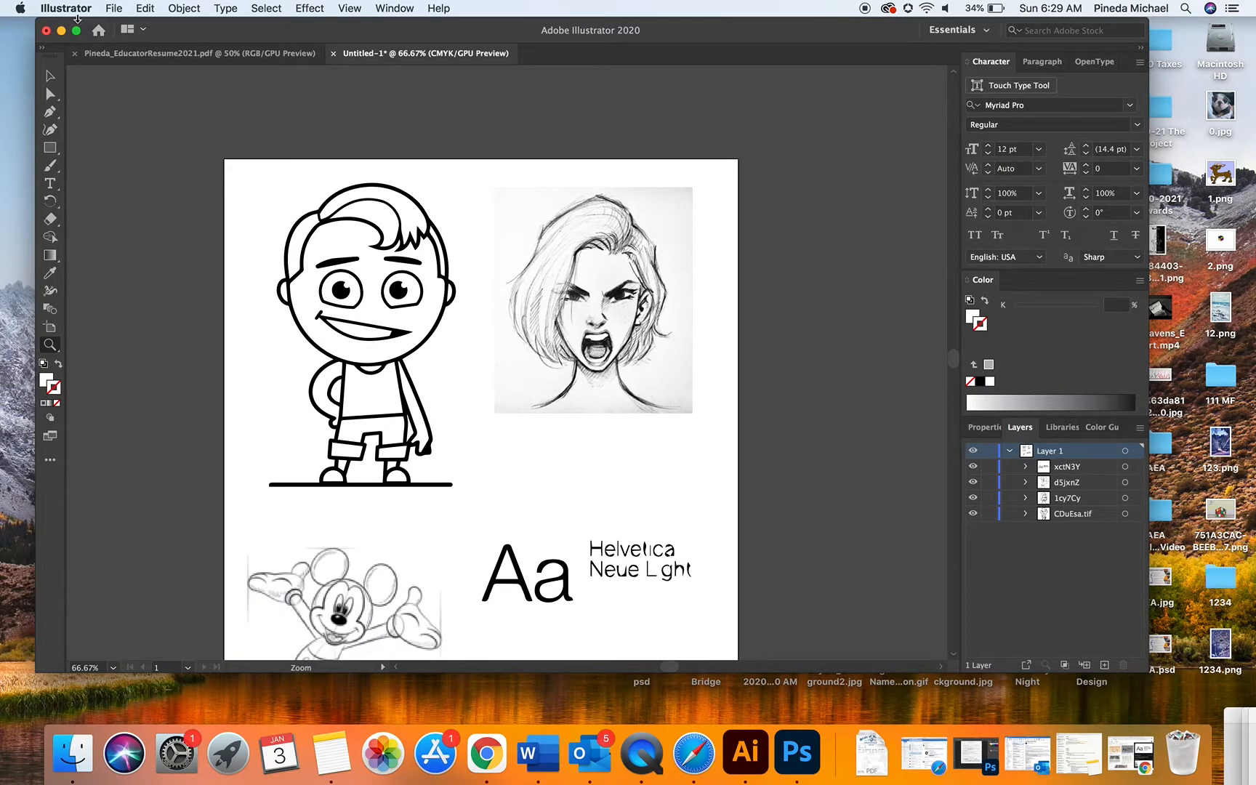
Delete the woman sketch, the traced Helvetica sample and the Mickey Mouse sketch, leaving only the traced boy.
left_click(50, 74)
left_click(578, 275)
key("Delete")
left_click(592, 518)
key("Delete")
left_click(996, 42)
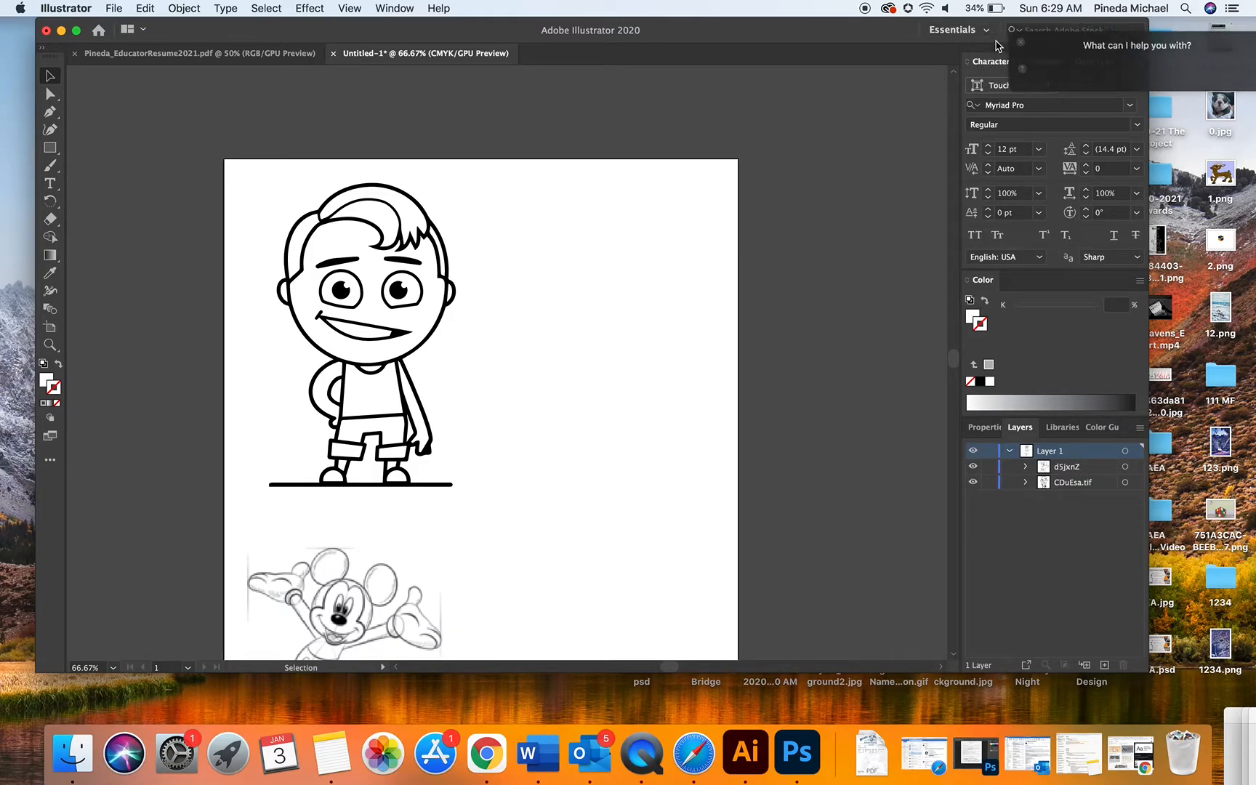
left_click(364, 578)
key("Delete")
Bring the traced boy into full view at 100% magnification.
scroll(414, 471, "left", 3)
left_click(50, 344)
left_click(464, 342)
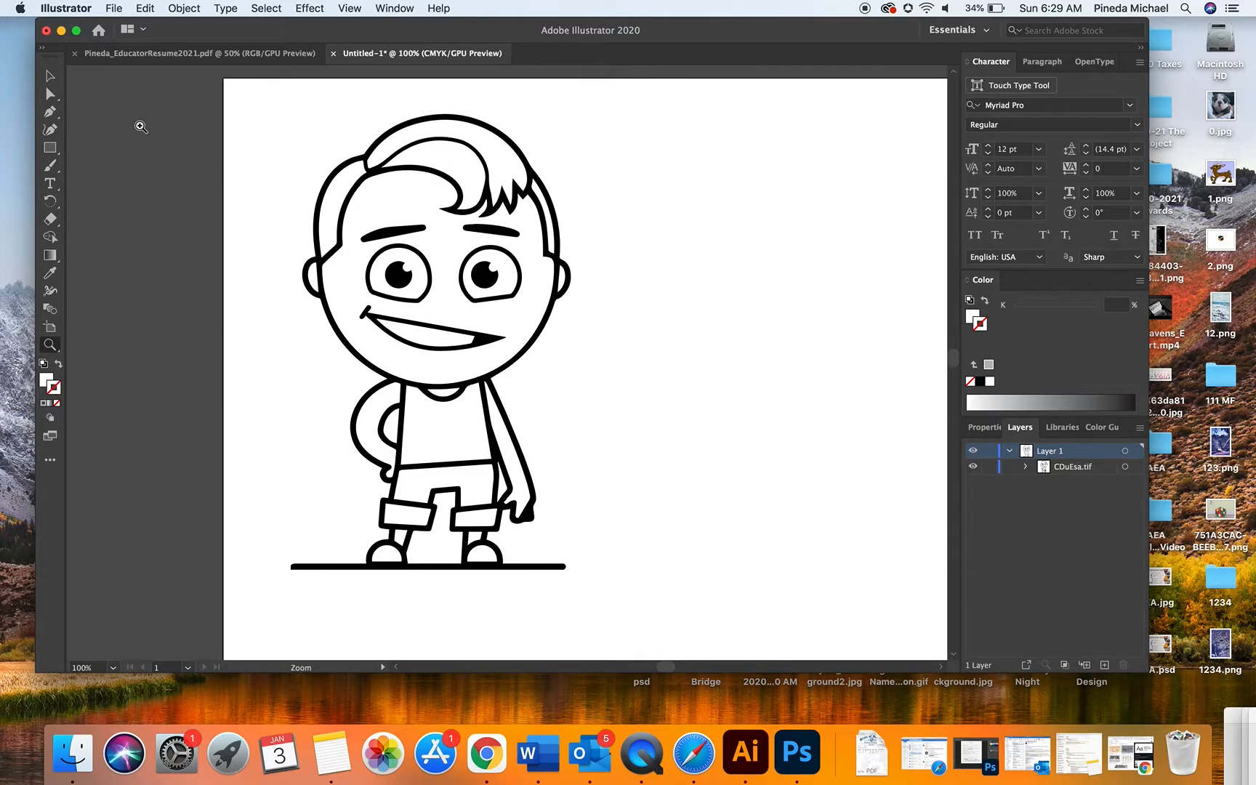
Select the white background shape behind the boy, and the small white area inside his bent arm, as individual paths with Direct Selection.
left_click(50, 95)
left_click(325, 390)
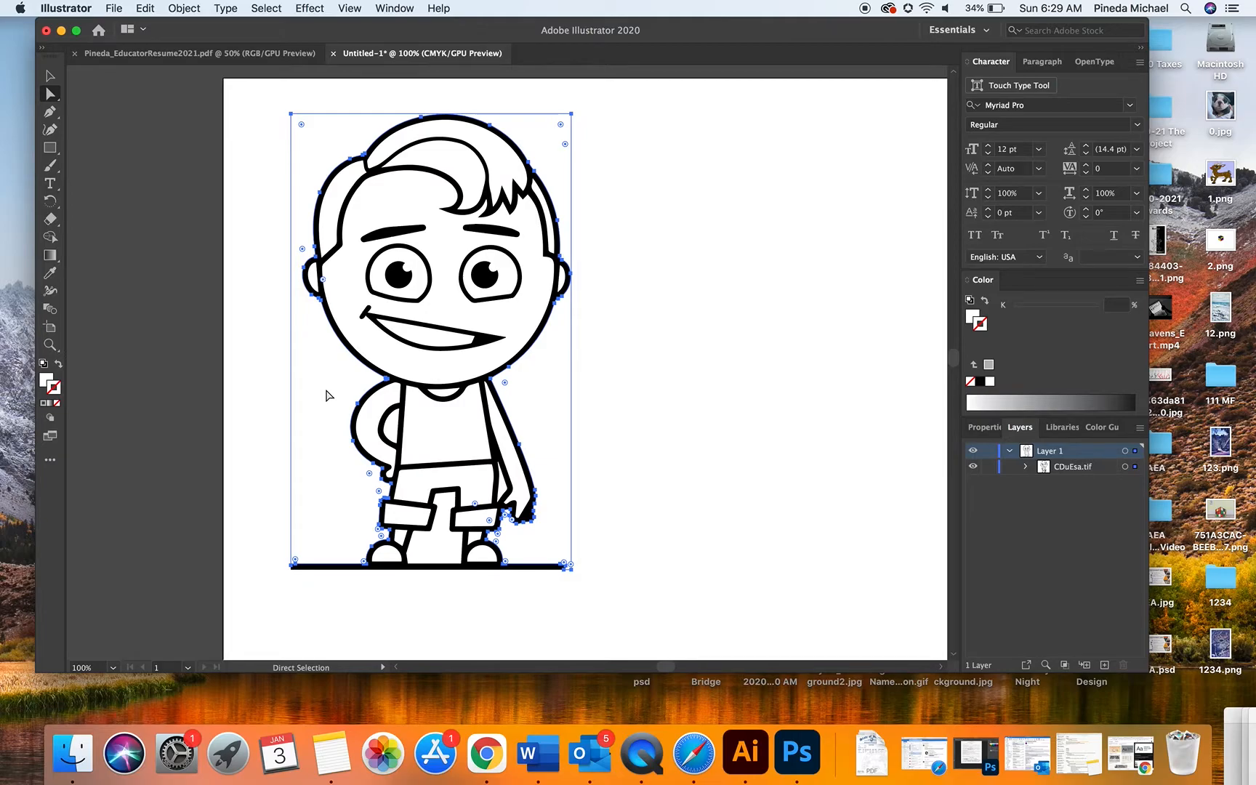
left_click(439, 551)
left_click(392, 433)
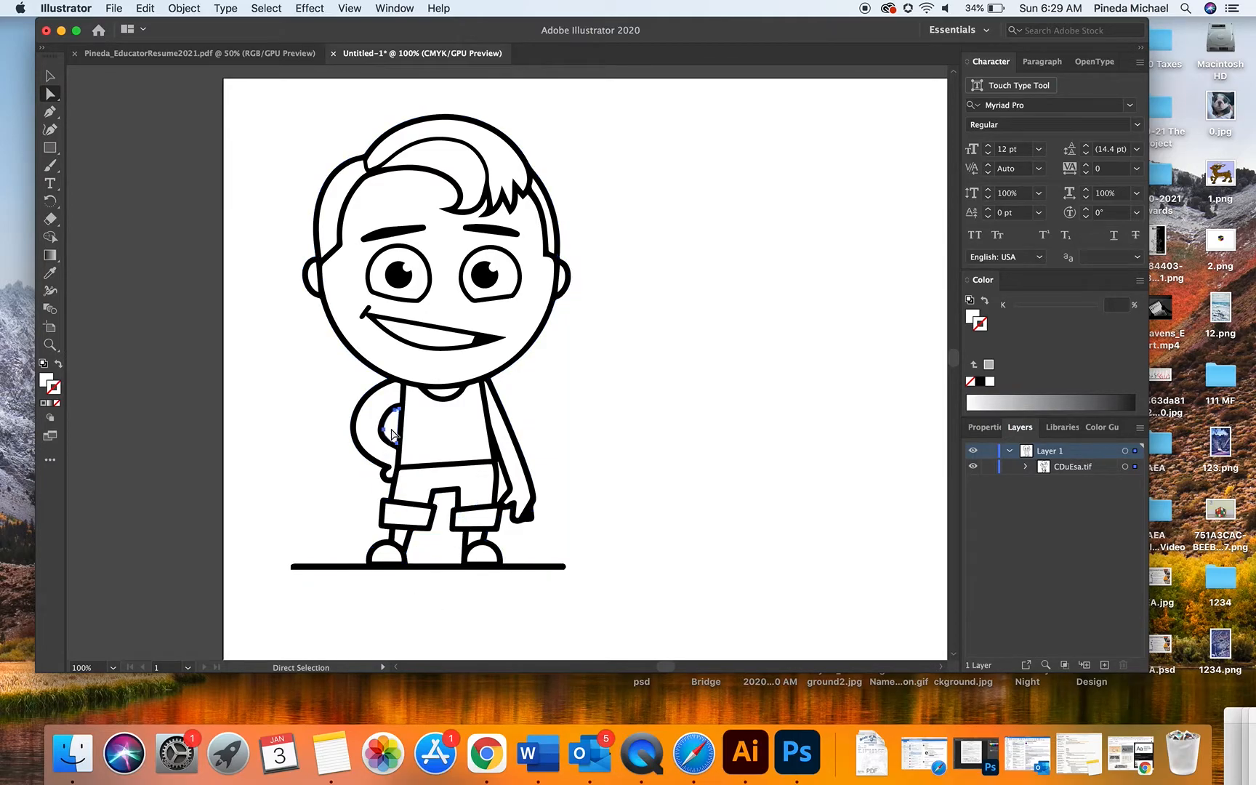
Fill the white background shape behind the boy with gray at 55.92% black, and undo that fill.
key("super+a")
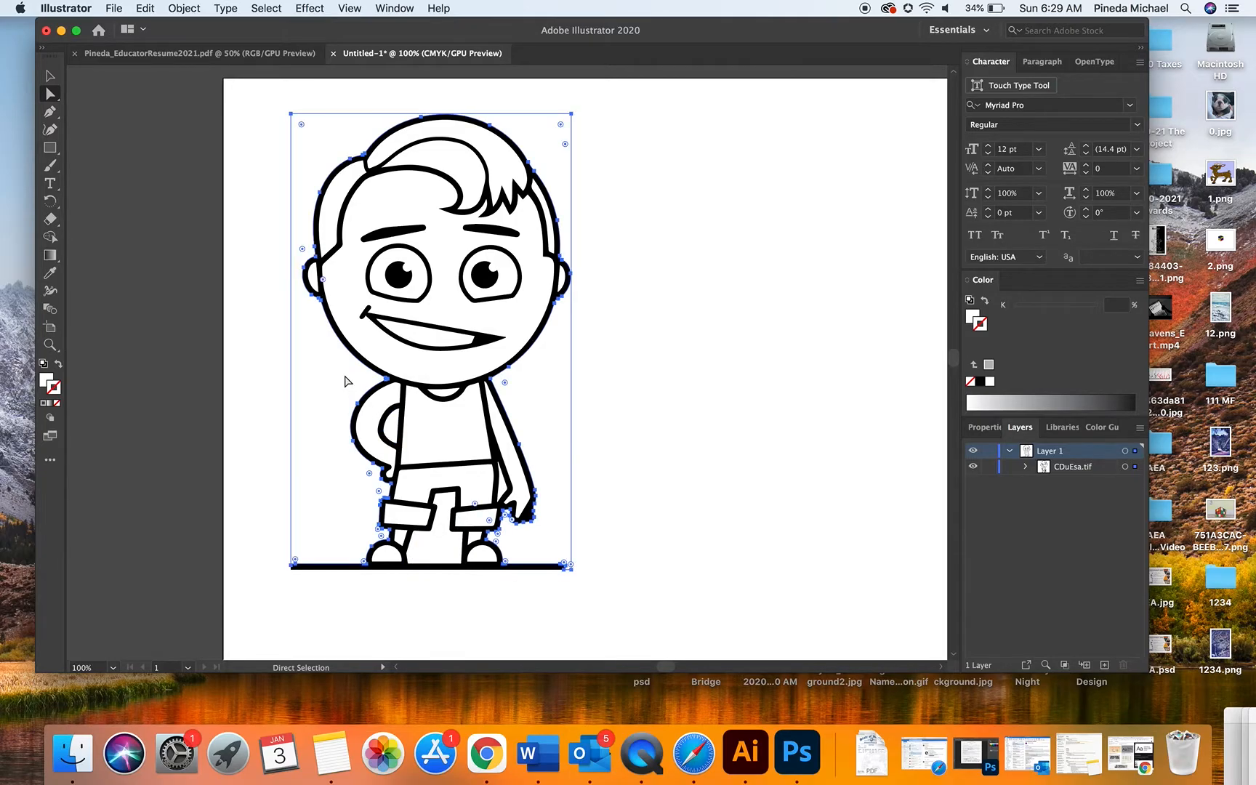
left_click(756, 474)
left_click(970, 449)
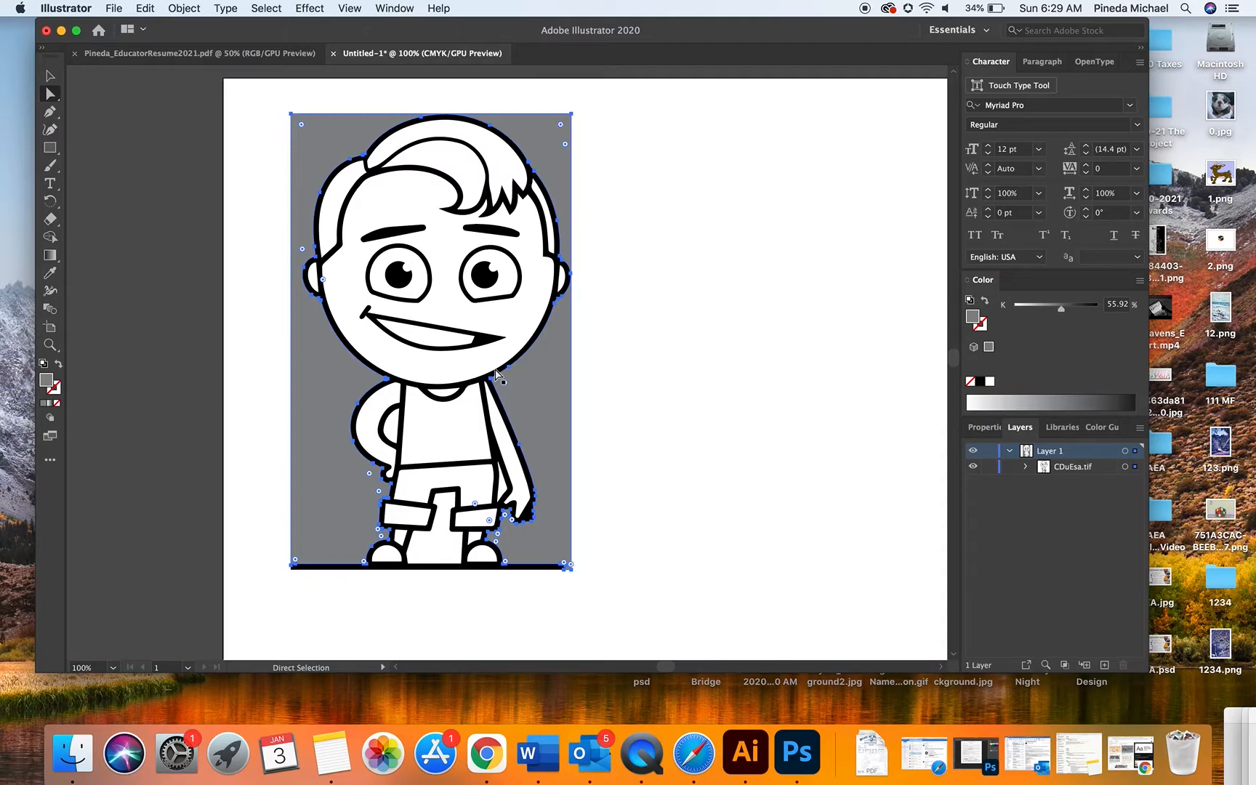
left_click(674, 397)
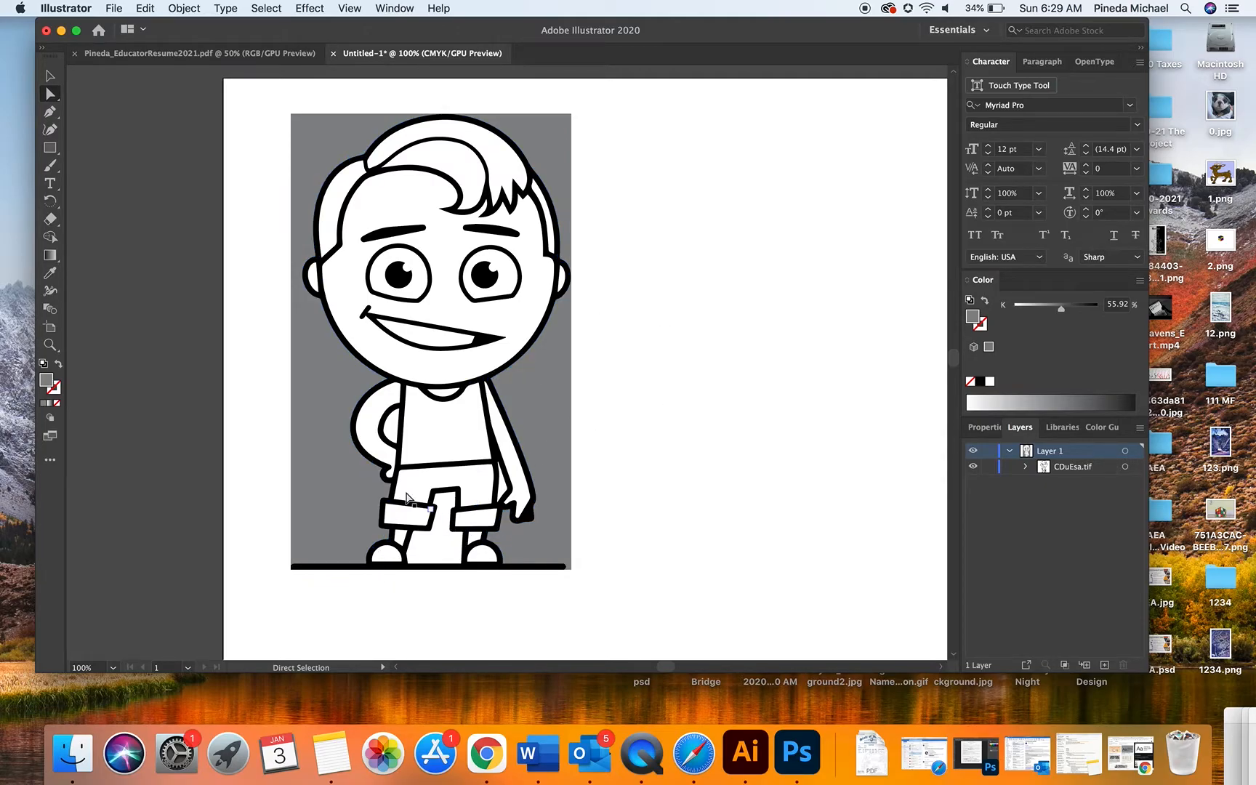
left_click(352, 460)
left_click(614, 427)
left_click(547, 398)
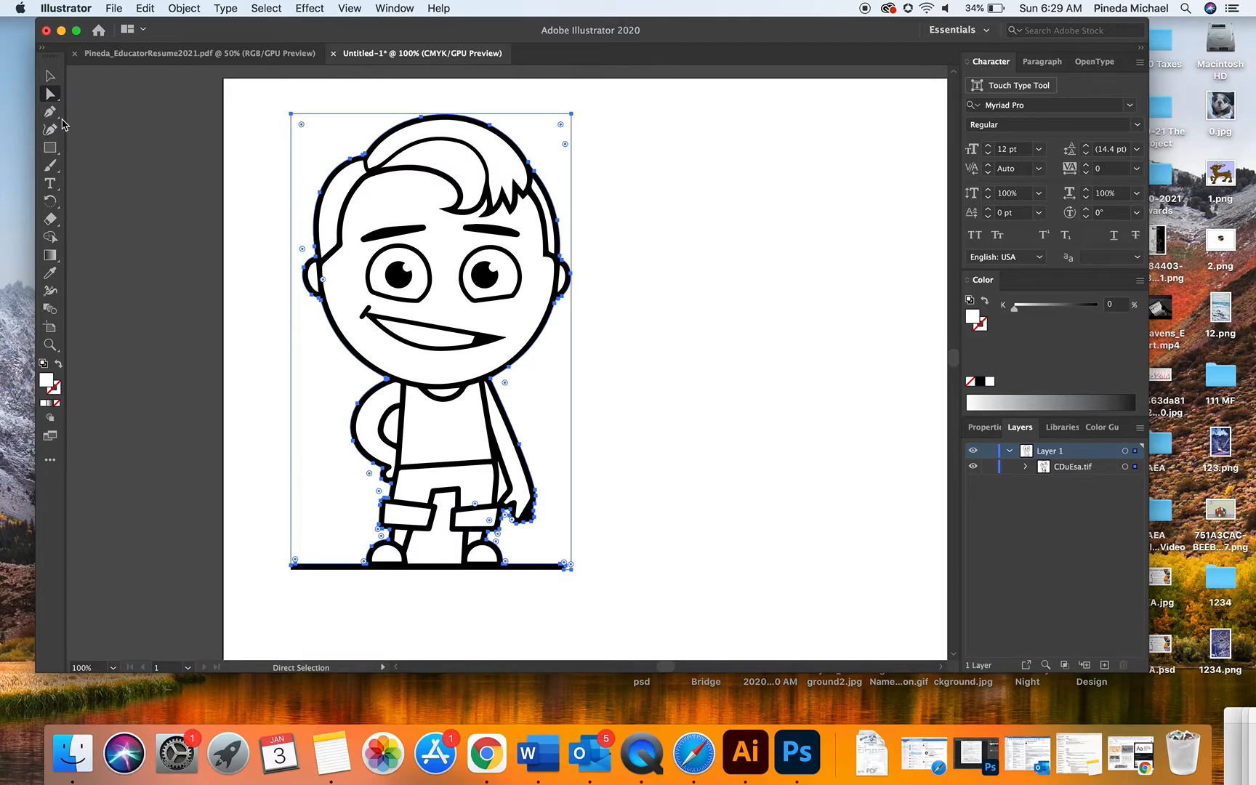
Select the whole traced boy as one group with the Selection tool, and deselect it with Direct Selection active.
left_click(49, 74)
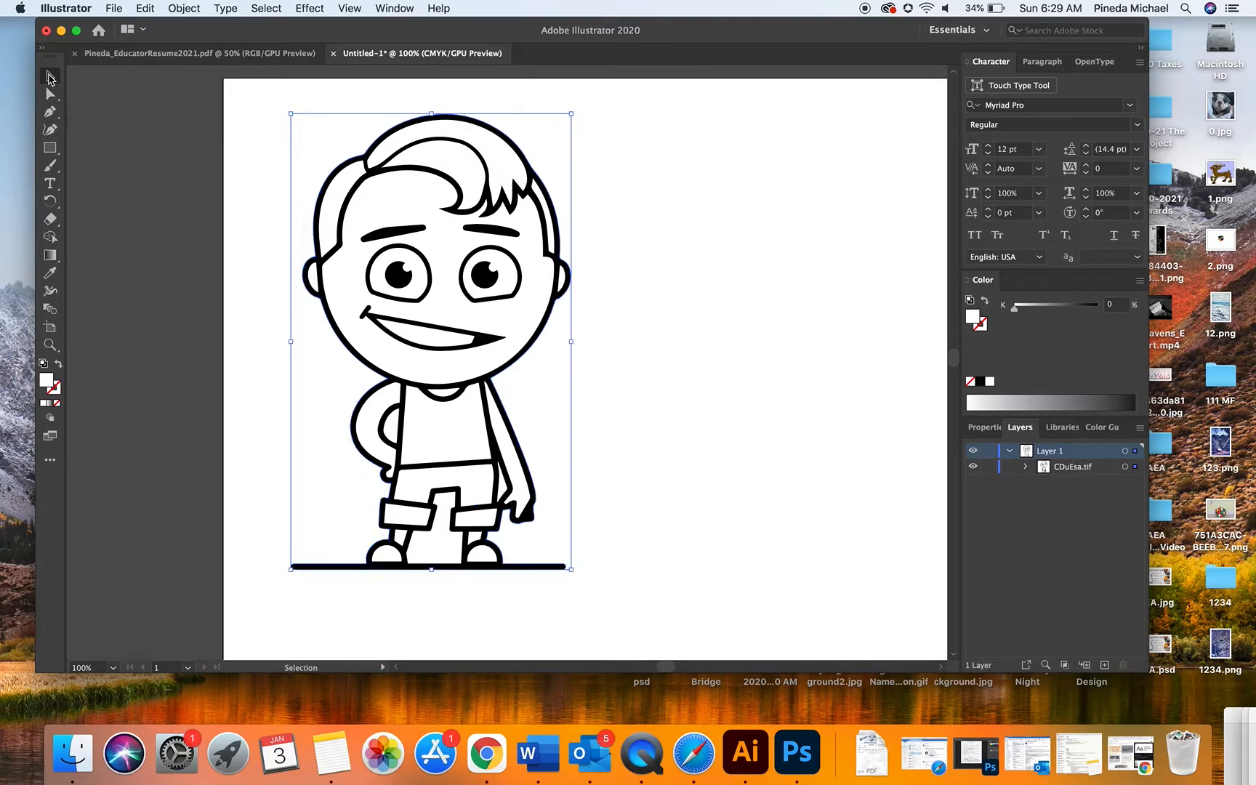
left_click(243, 340)
left_click(375, 370)
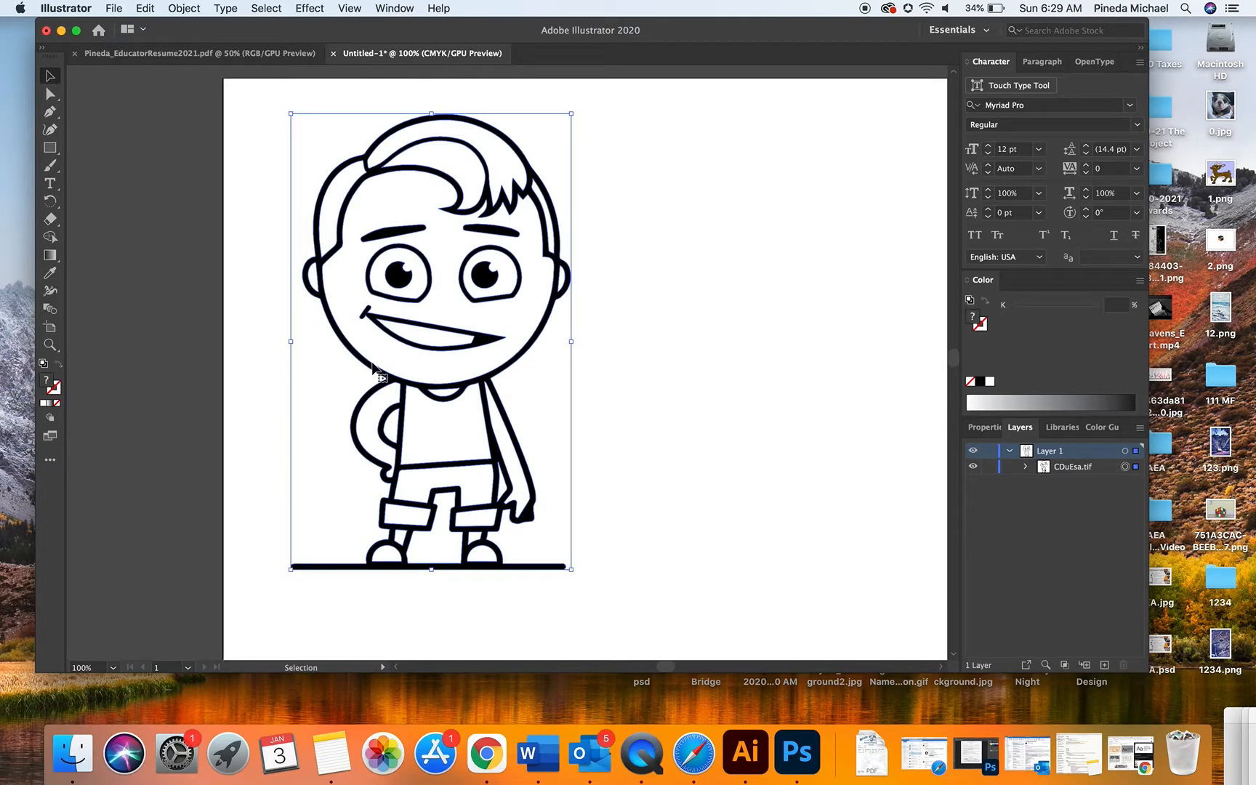
left_click(49, 93)
left_click(293, 402)
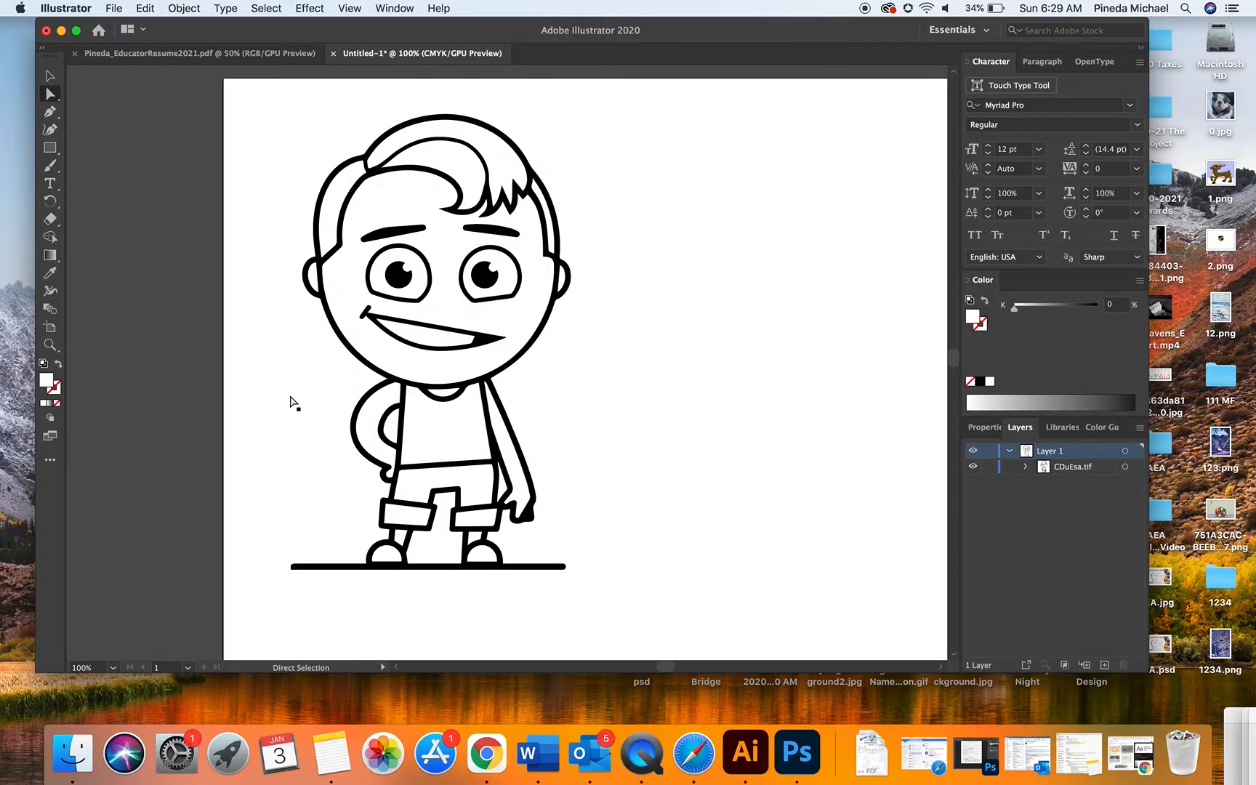
Select the white background shape and everything with the same fill color, and delete all those white areas from the trace.
left_click(327, 390)
left_click(378, 359)
left_click(310, 409)
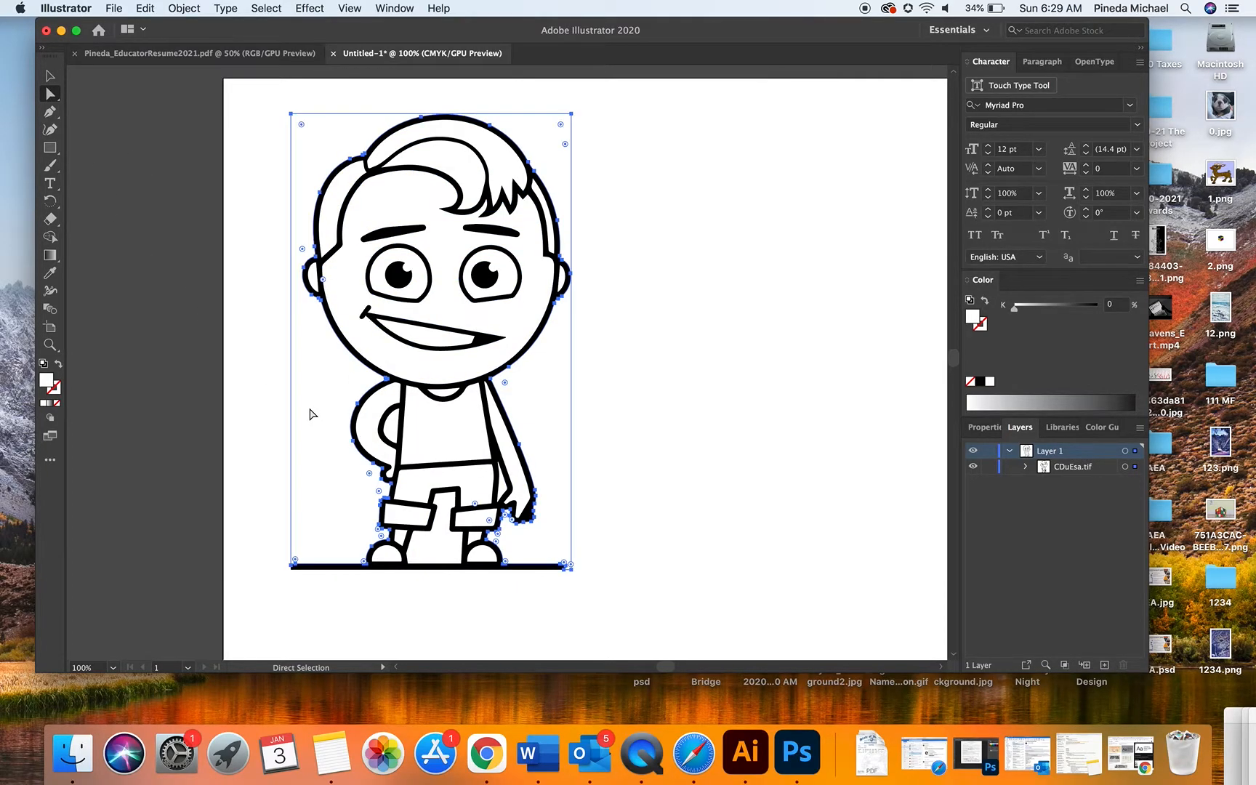
left_click(313, 387)
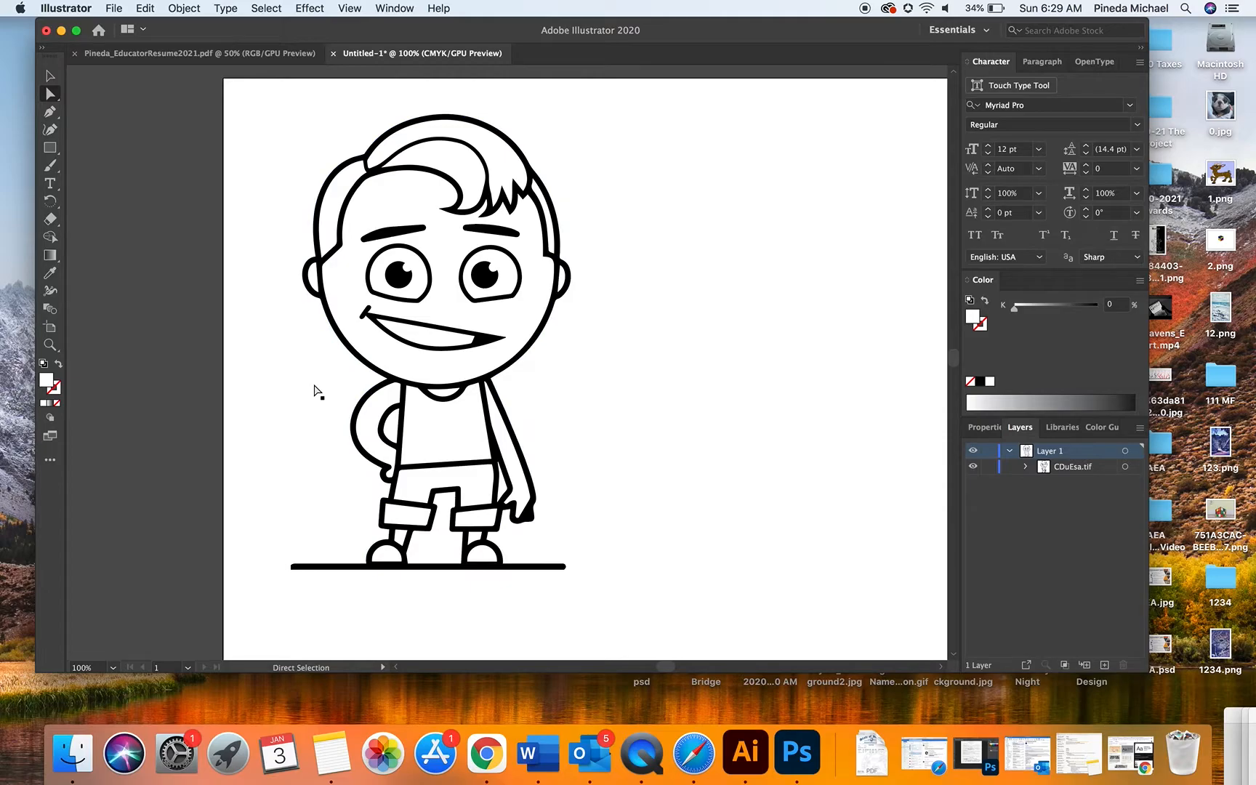
left_click(278, 9)
mouse_move(327, 143)
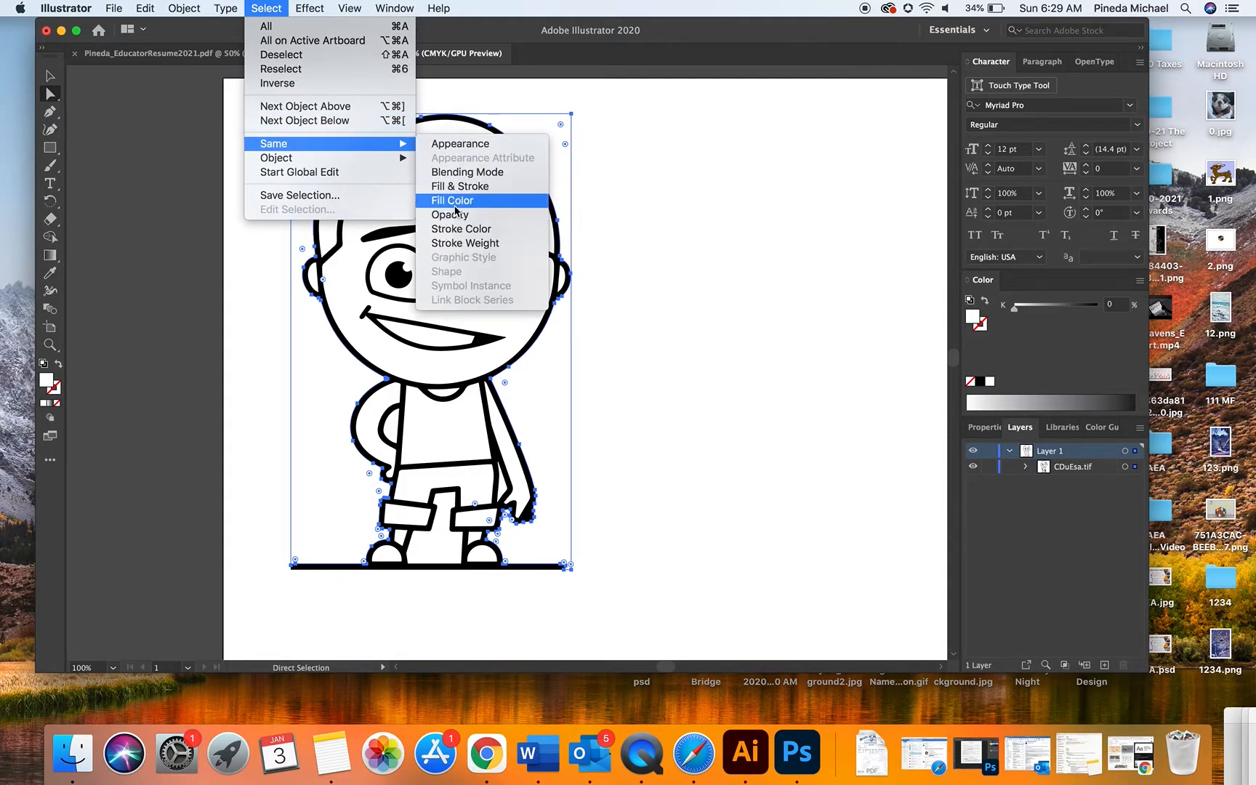
left_click(453, 206)
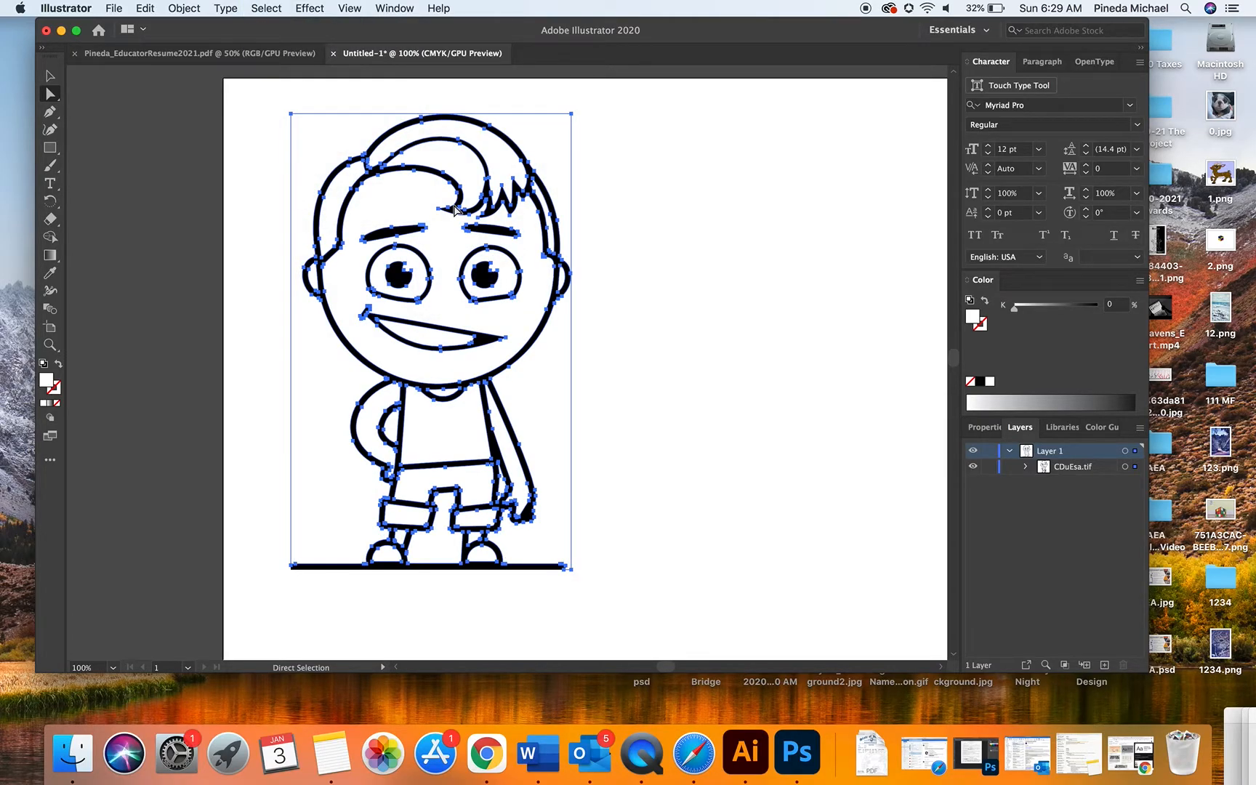
key("Delete")
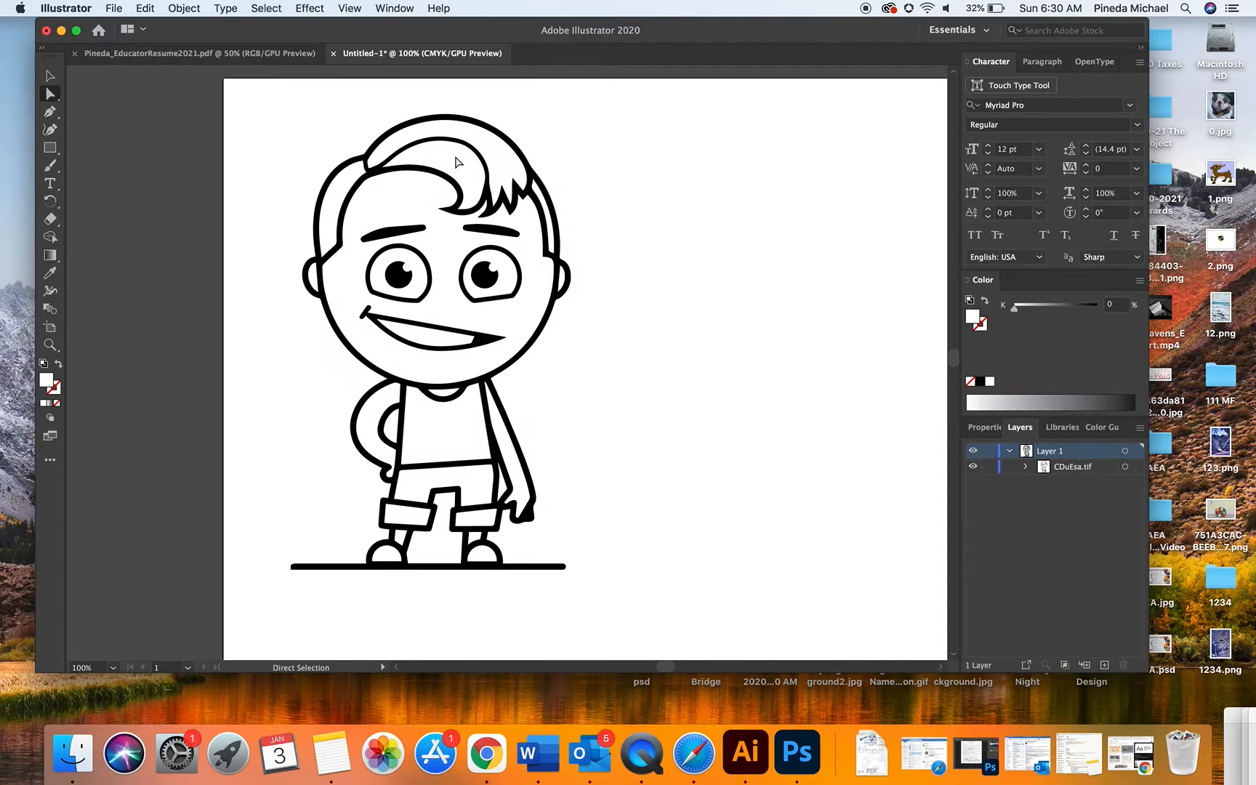
Move the boy's black outline off the artboard onto the dark canvas and deselect it.
left_click(51, 77)
left_click_drag(363, 162, 85, 150)
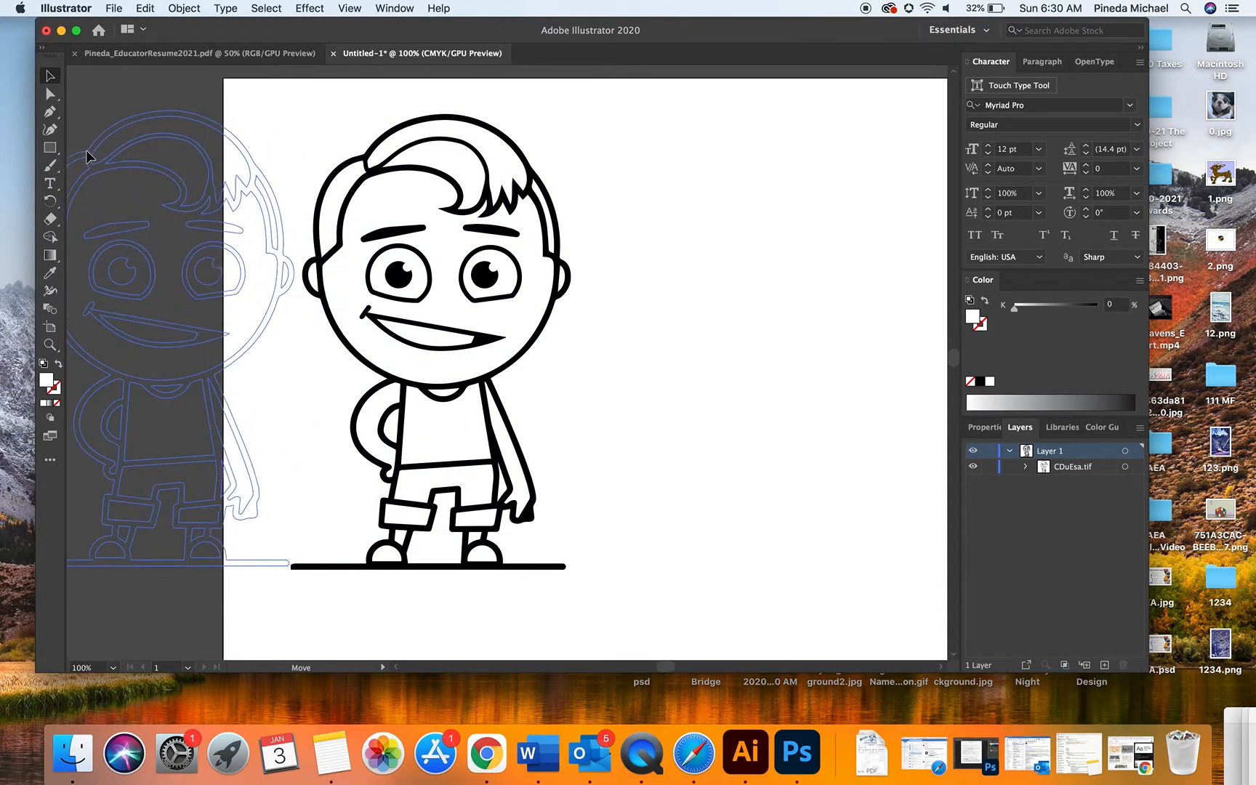
scroll(85, 151, "left", 5)
scroll(85, 150, "up", 1)
left_click_drag(249, 182, 174, 134)
left_click(340, 361)
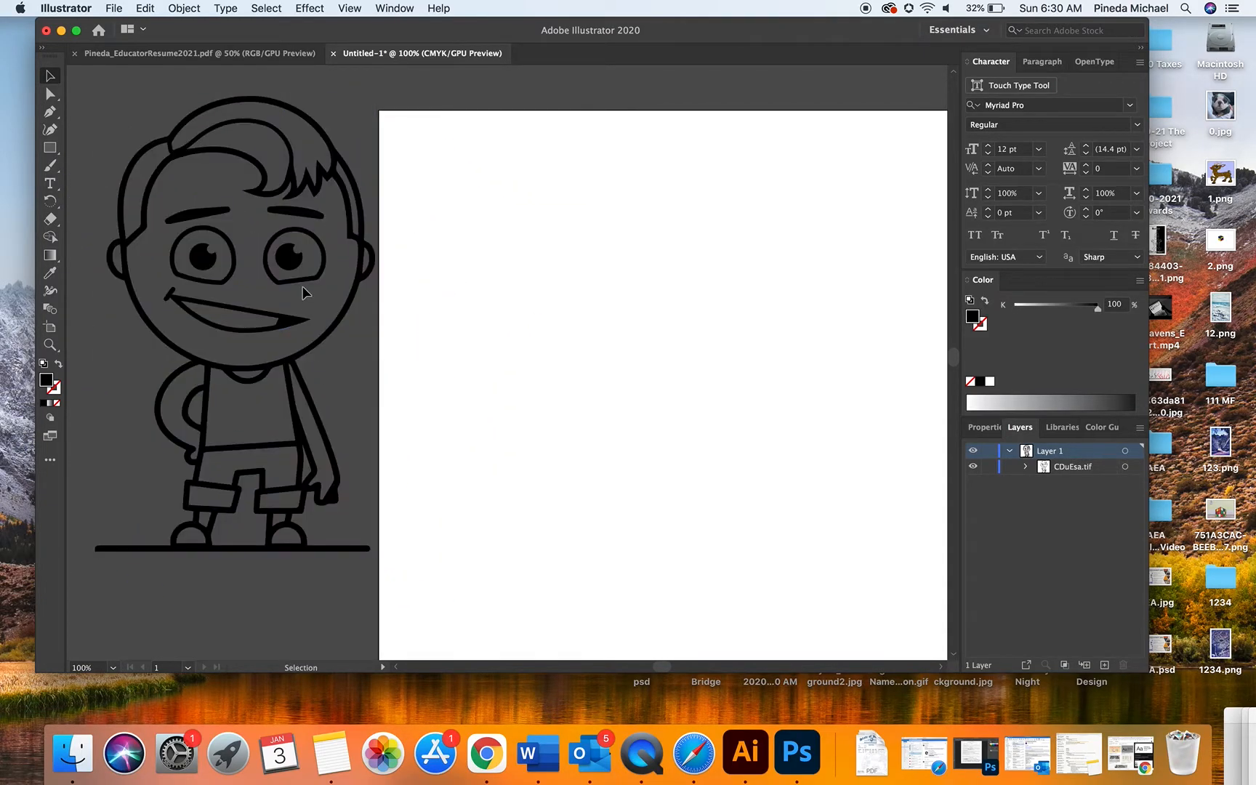
Move the boy's outline back onto the artboard, near its upper-left corner.
left_click_drag(168, 146, 467, 195)
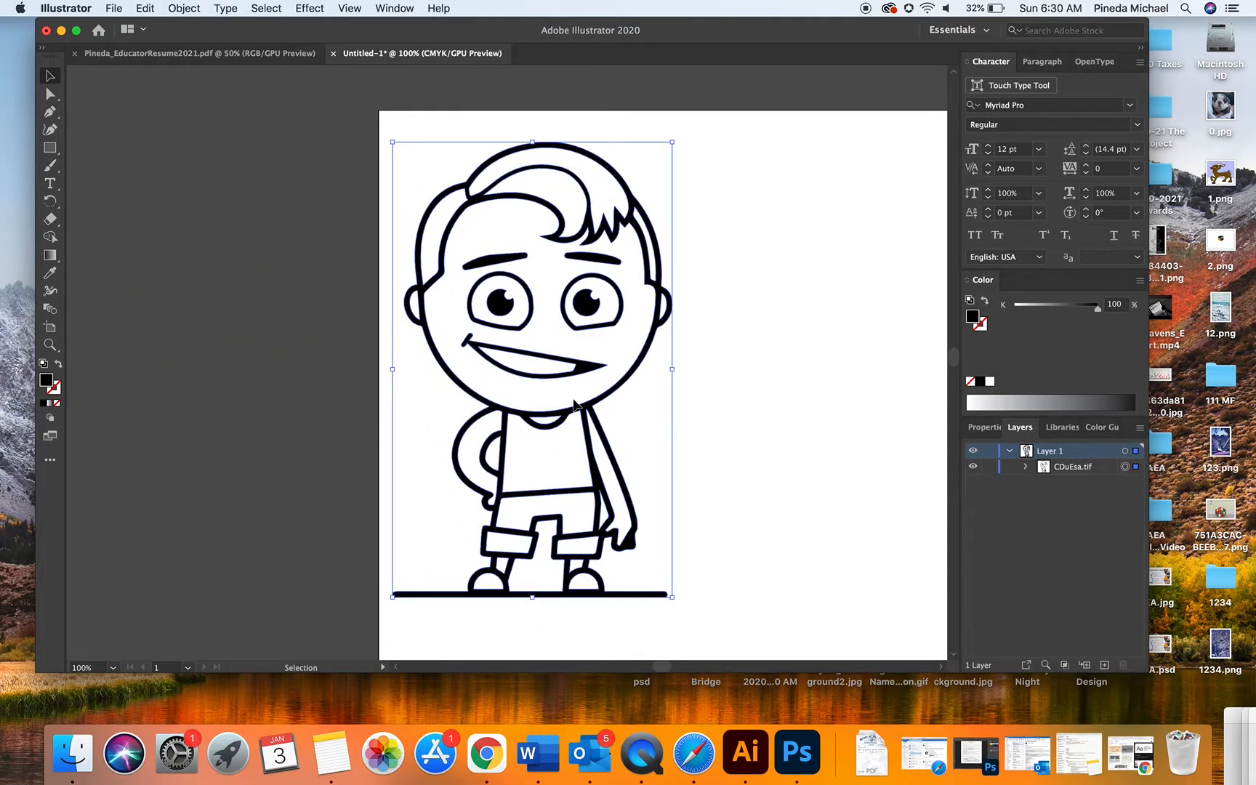
scroll(287, 269, "right", 5)
scroll(288, 269, "down", 3)
mouse_move(410, 169)
left_mouse_down()
mouse_move(438, 160)
mouse_move(434, 171)
left_mouse_up()
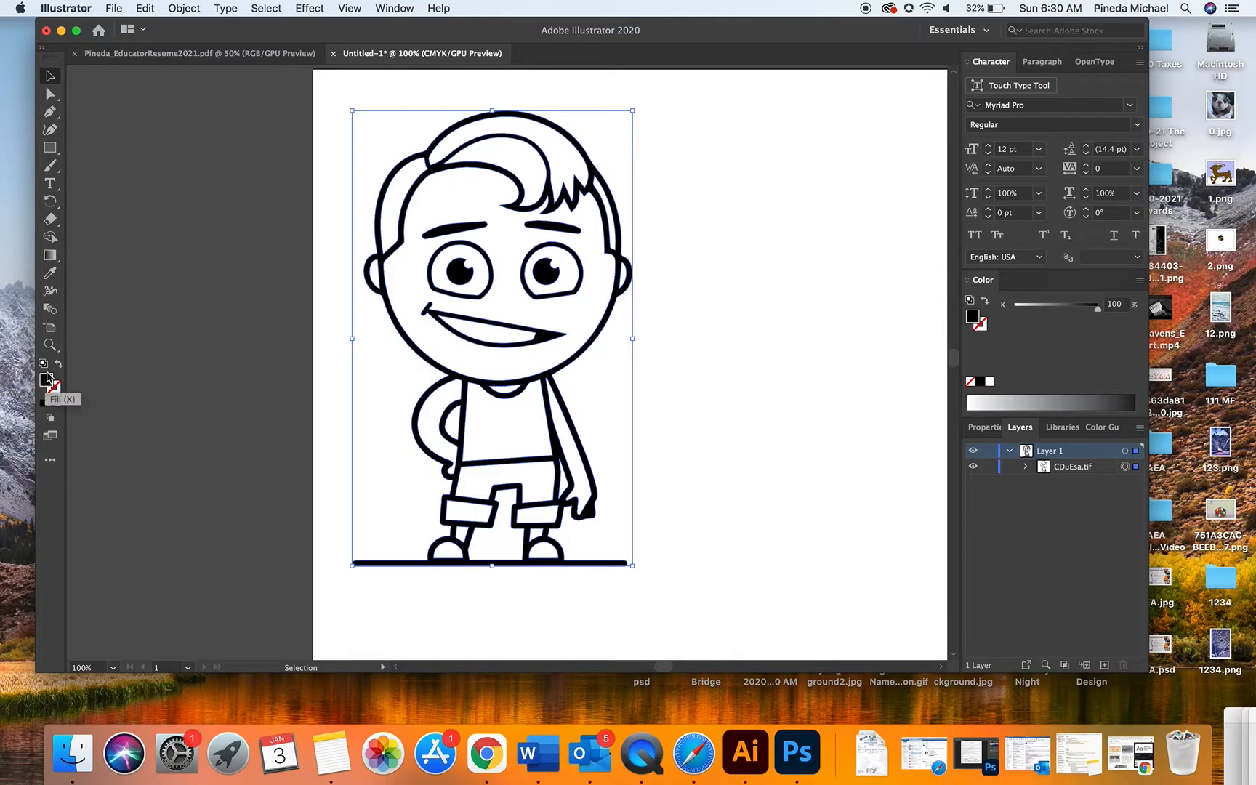
Deselect the boy and try to choose a red fill in the Color Picker.
left_click(257, 8)
left_click(280, 55)
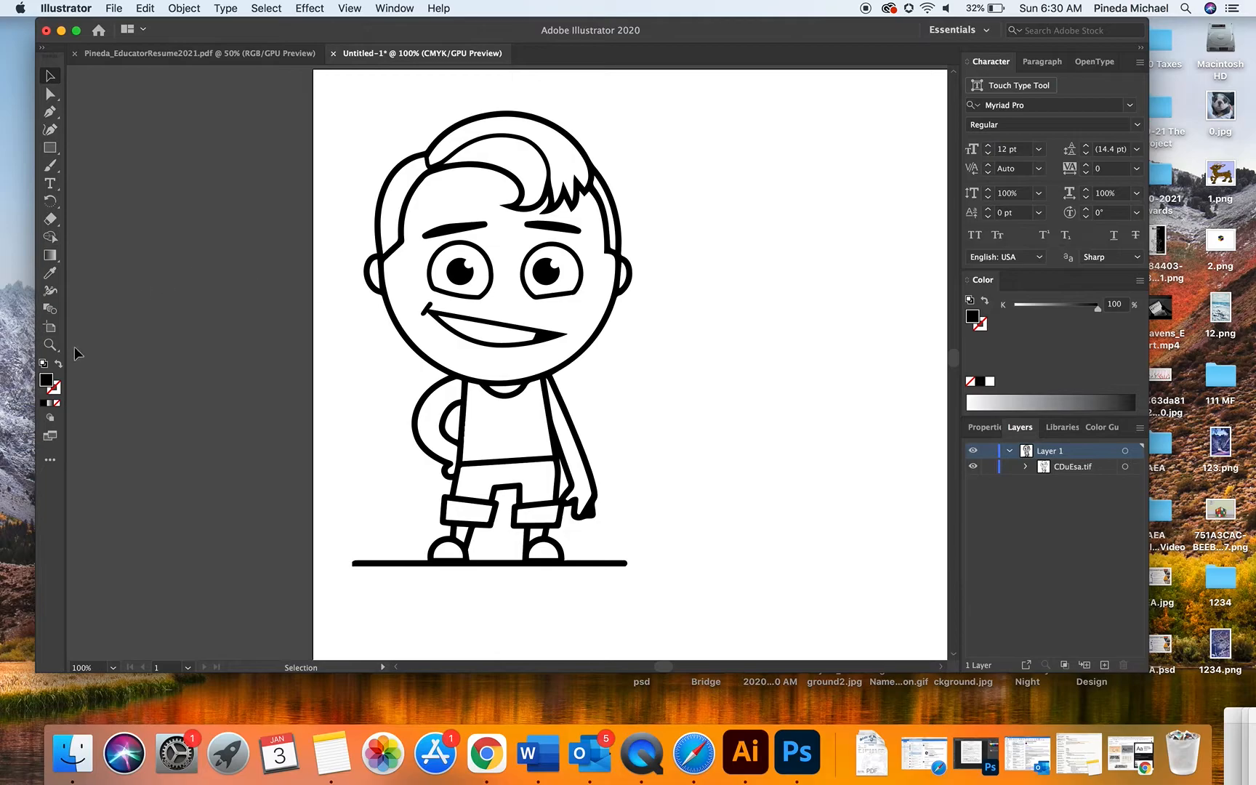
double_click(46, 380)
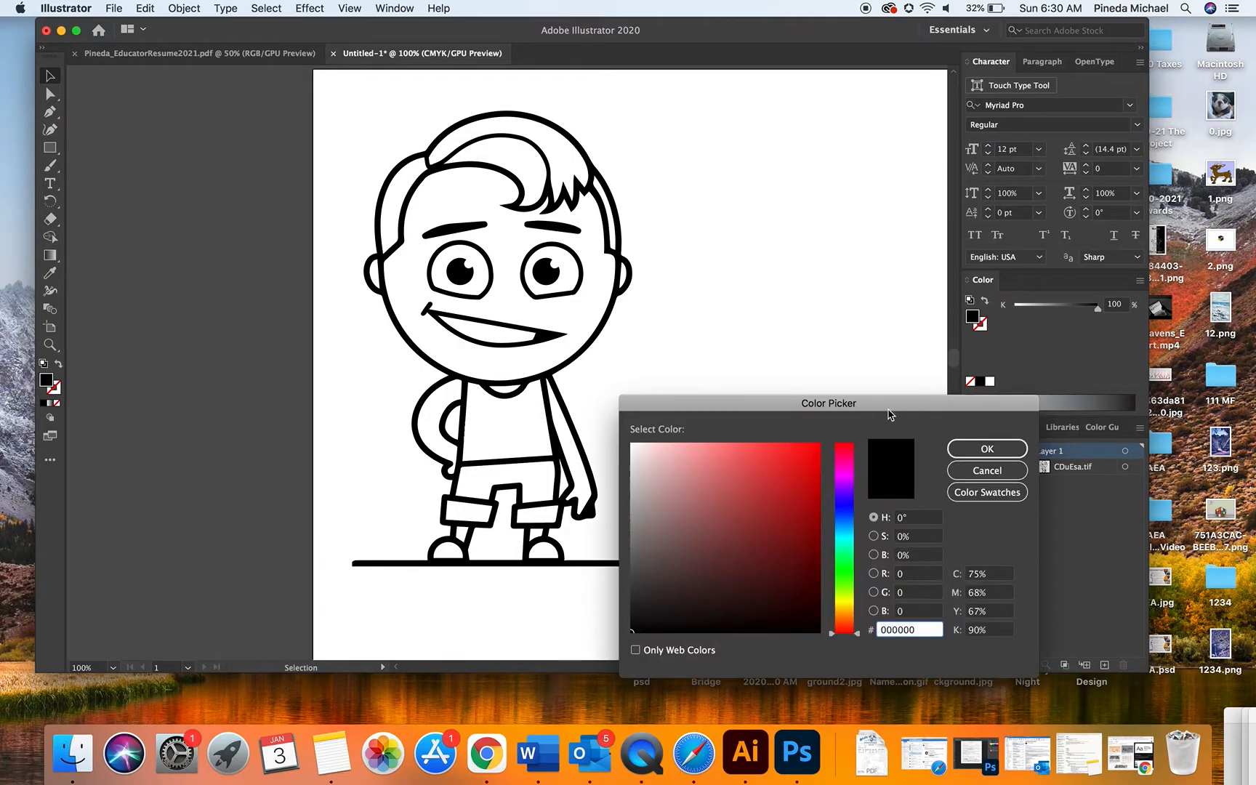
left_click(790, 460)
left_click(987, 449)
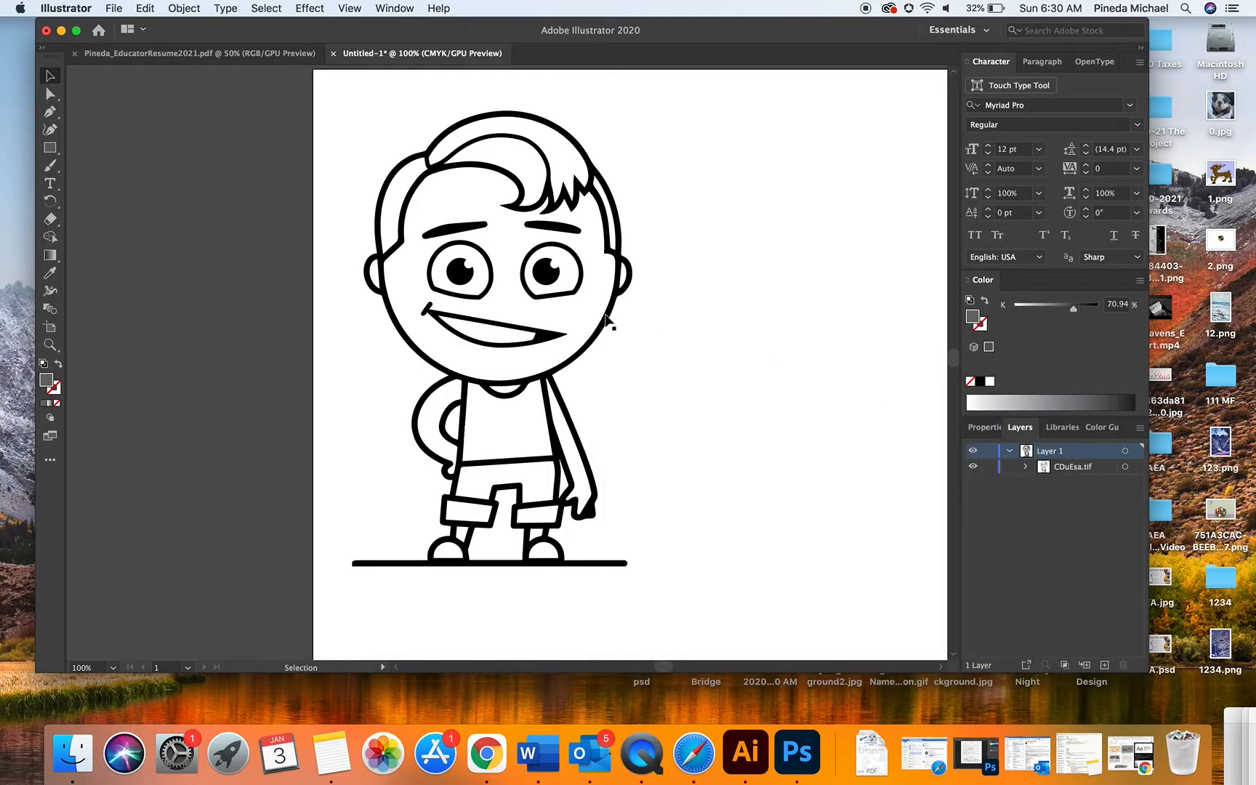
Draw a rectangle to the right of the boy and pick red F70606 for its fill.
left_click(51, 149)
left_click_drag(714, 271, 899, 382)
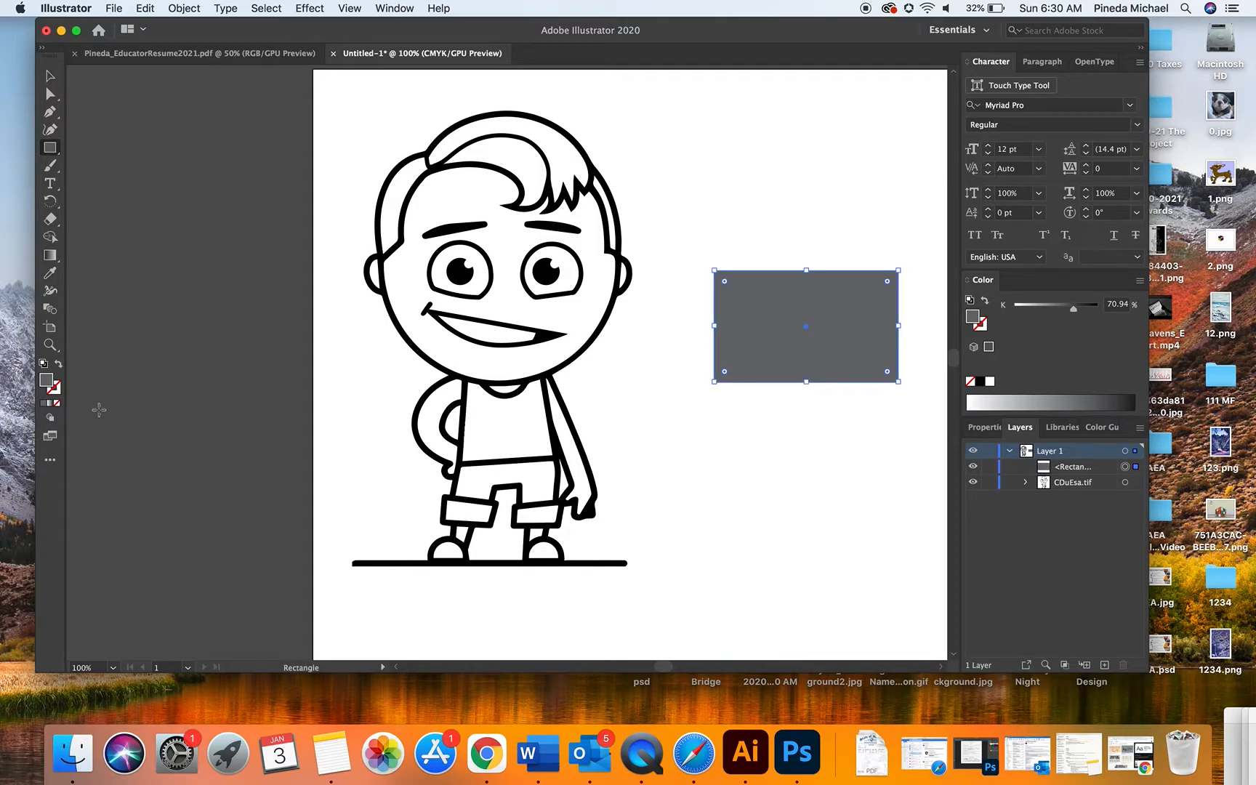
double_click(48, 381)
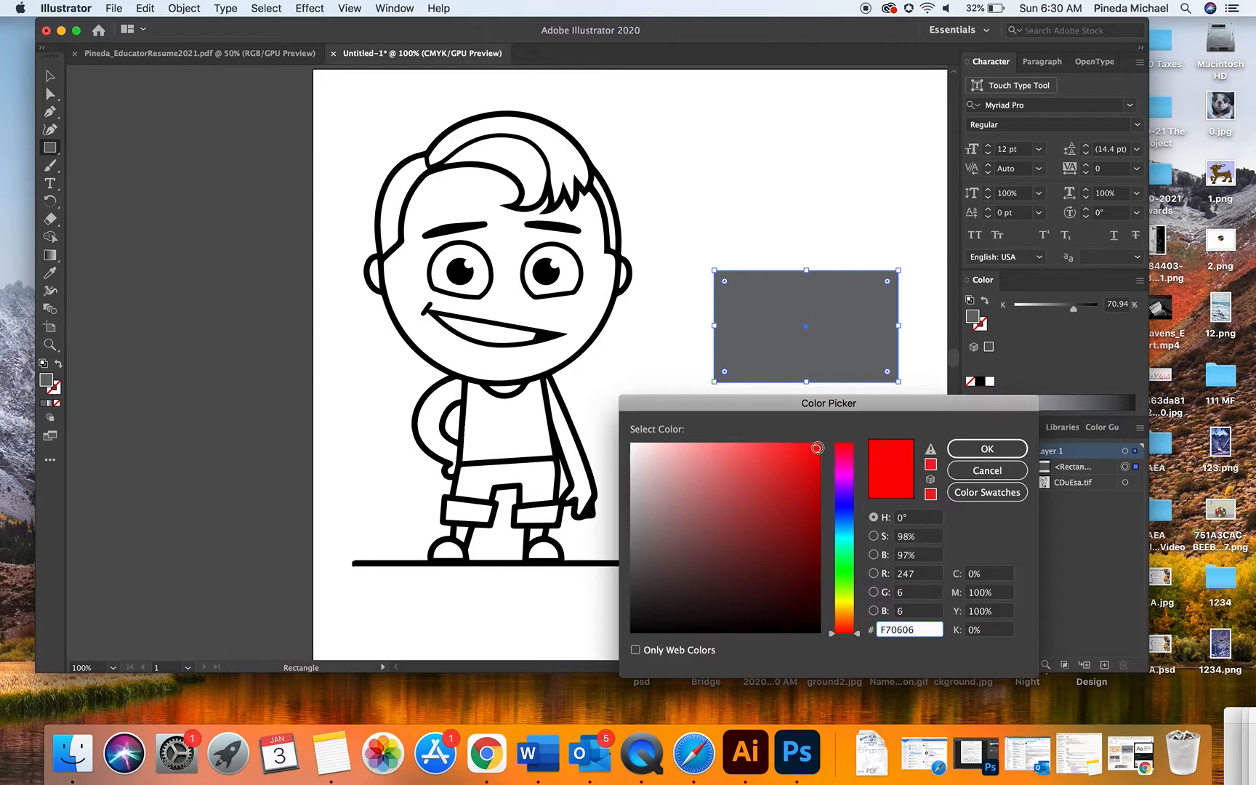
left_click(978, 448)
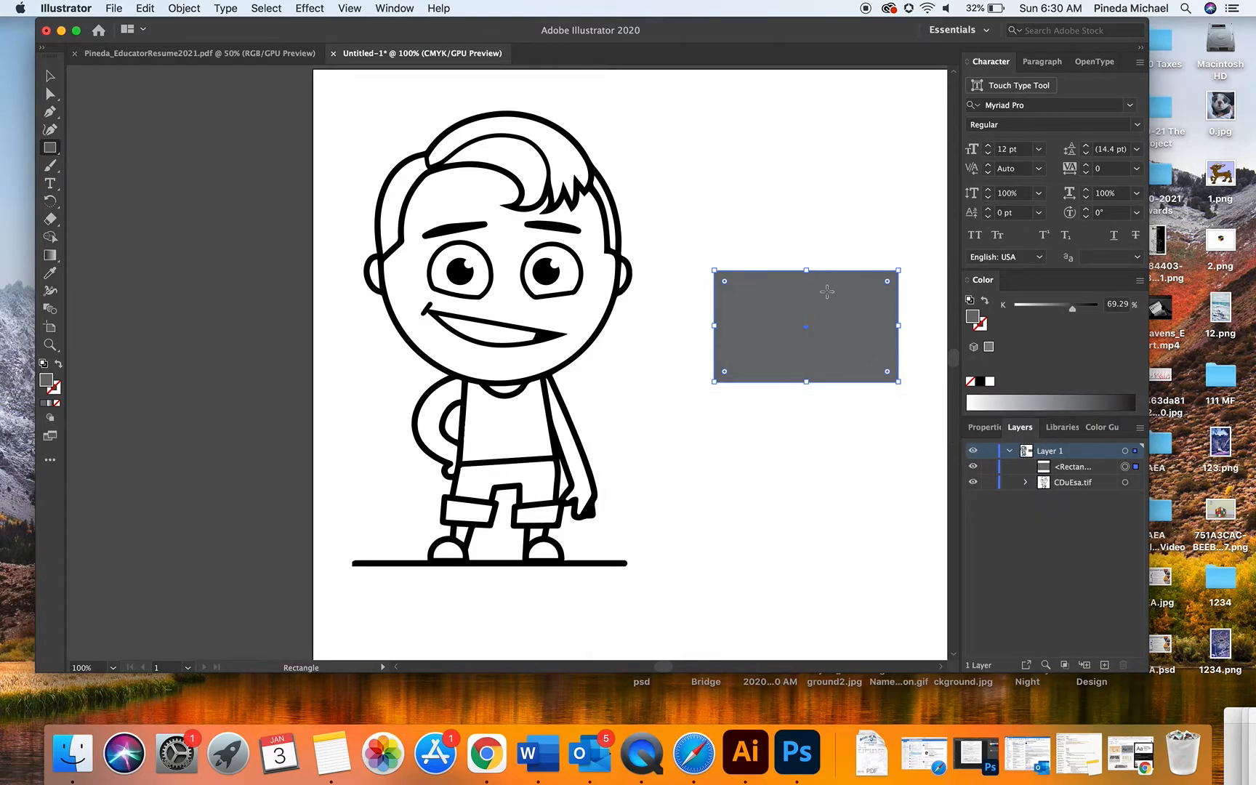
left_click(49, 76)
scroll(829, 290, "right", 5)
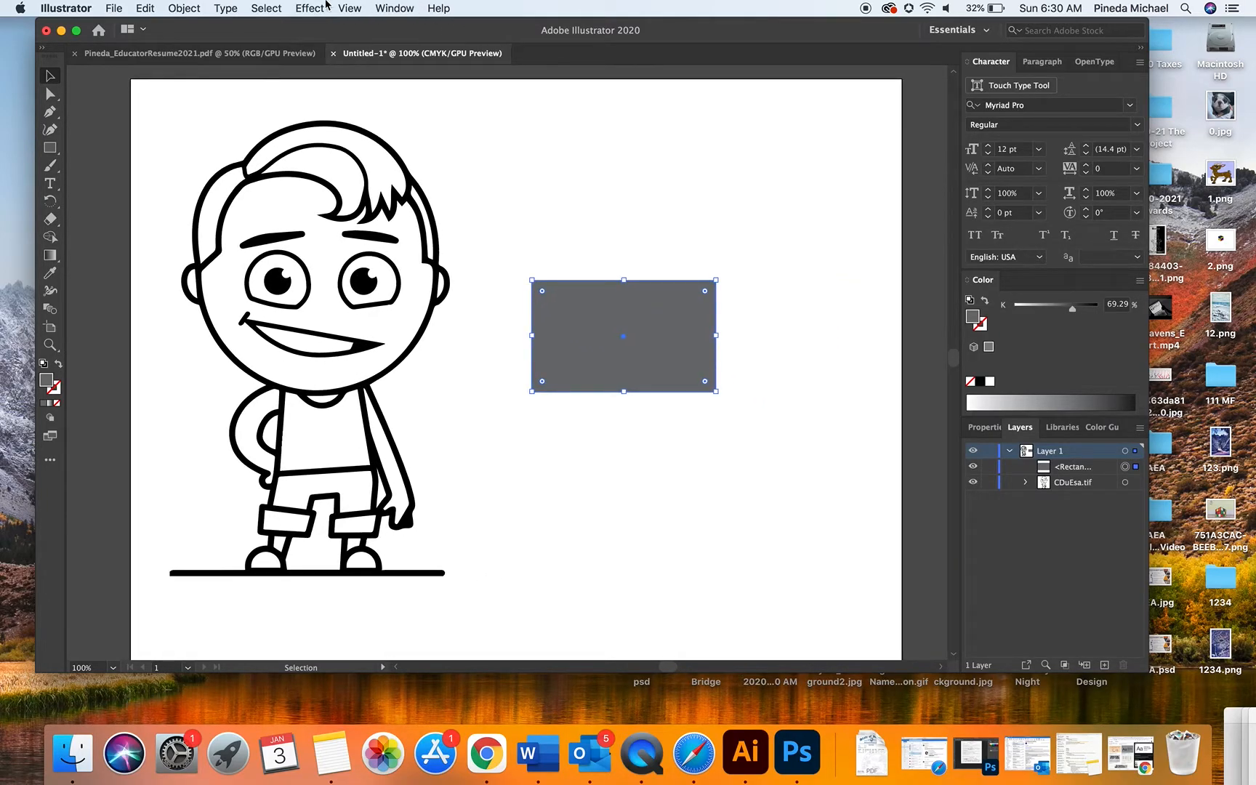
left_click(154, 8)
mouse_move(184, 8)
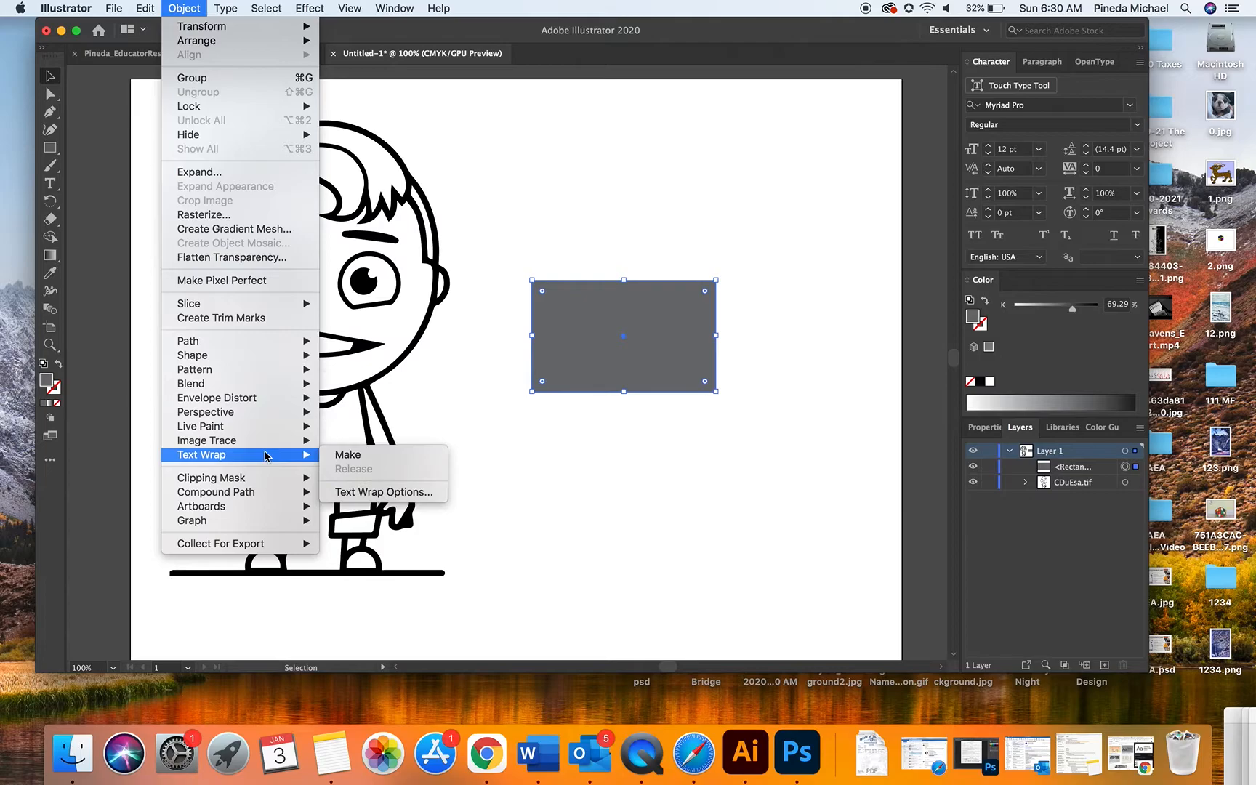
mouse_move(262, 444)
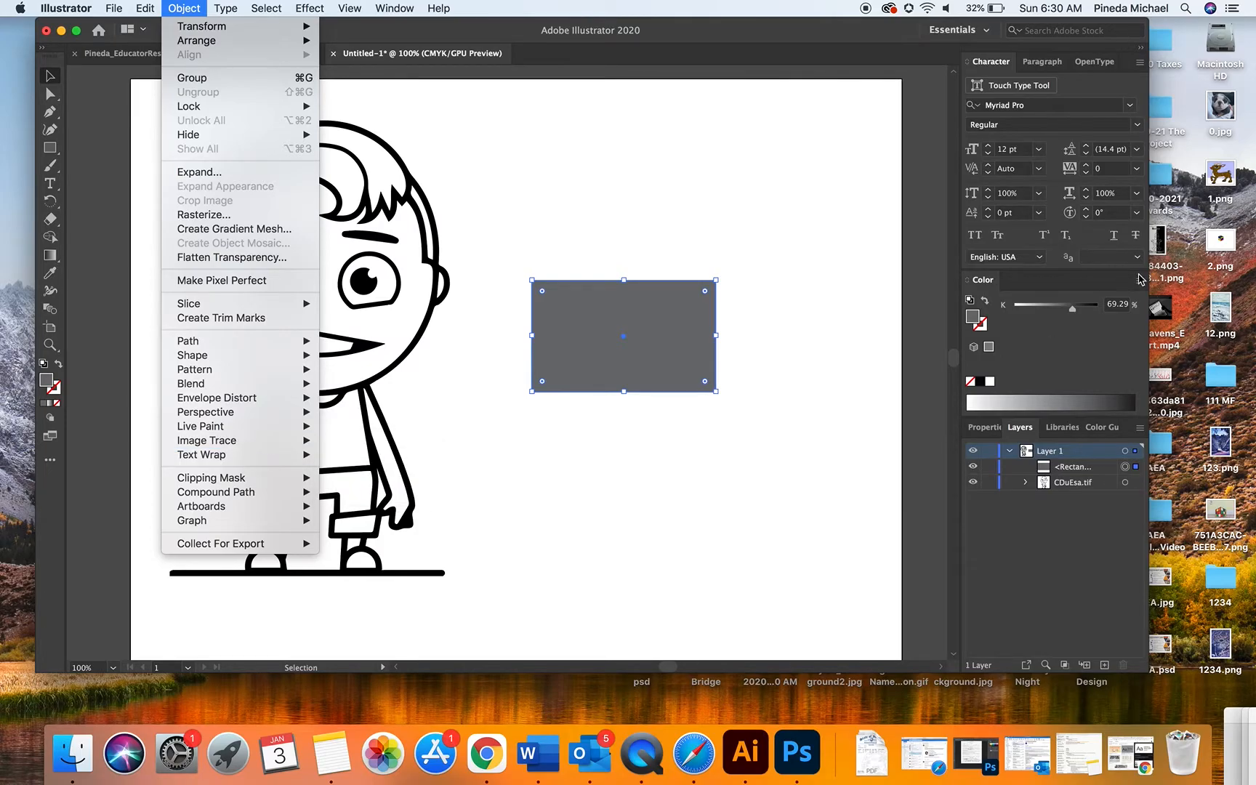
left_click(678, 350)
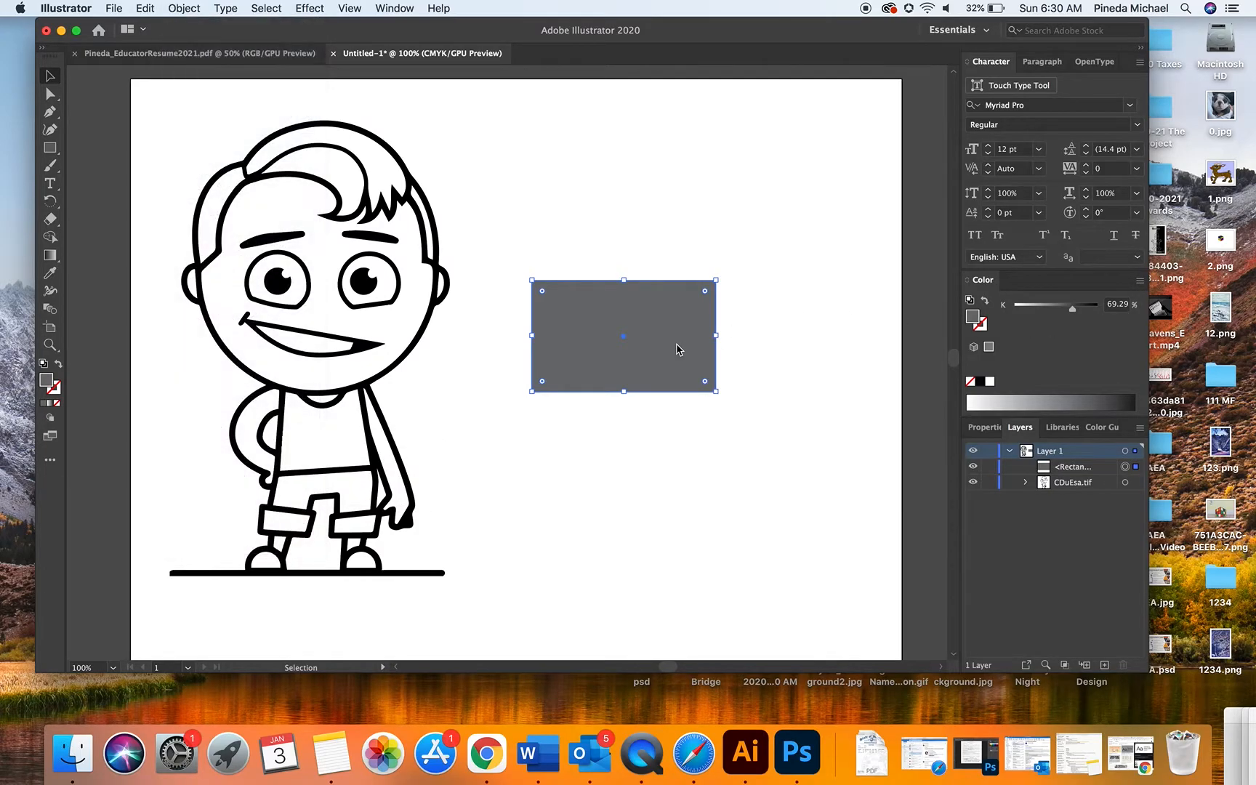
Switch the fill's color model to RGB and fill the rectangle with red F70606.
left_click(1140, 280)
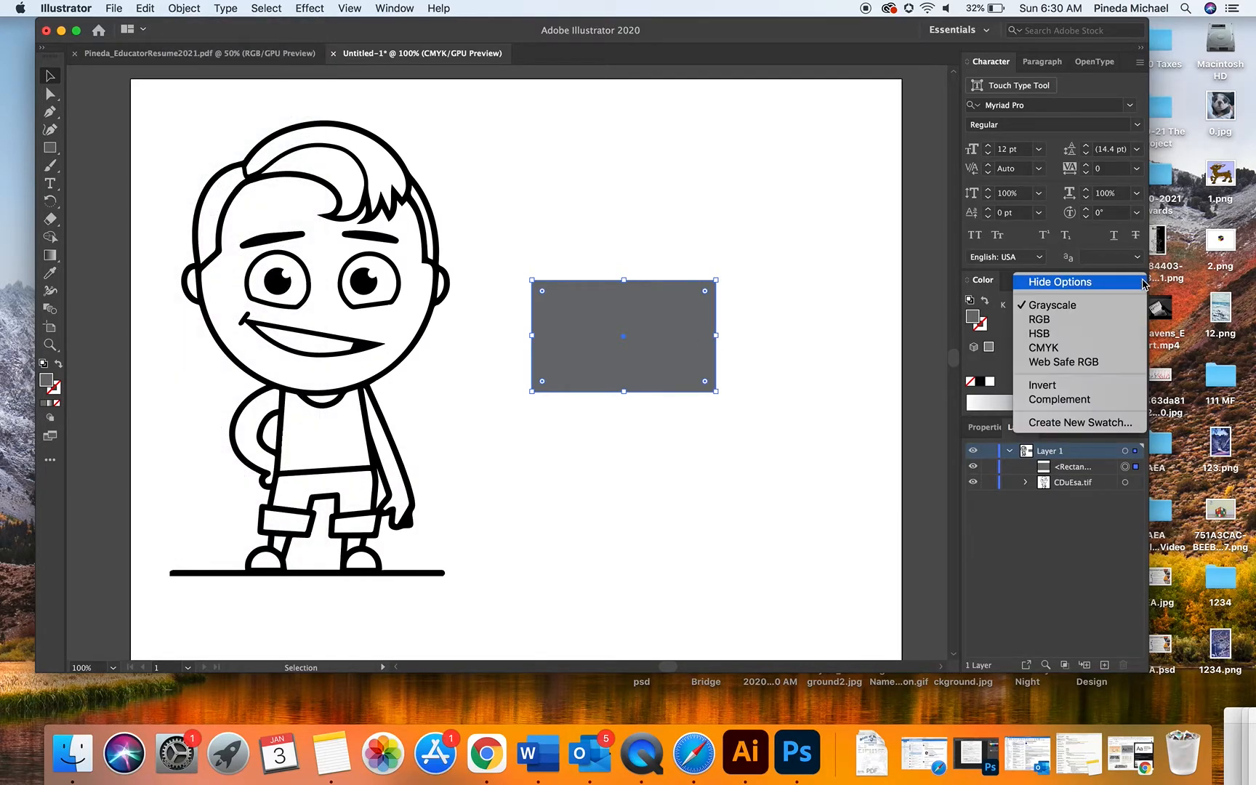
left_click(1072, 319)
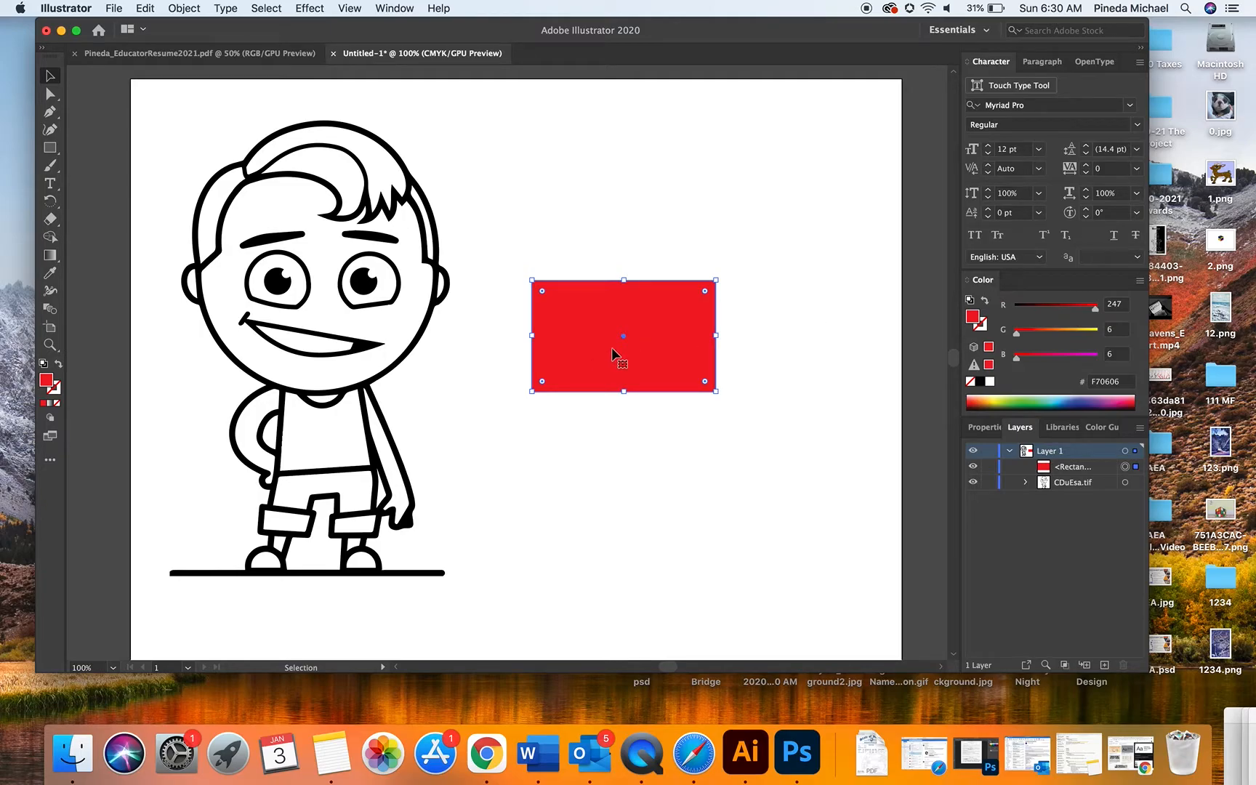
left_click(1140, 280)
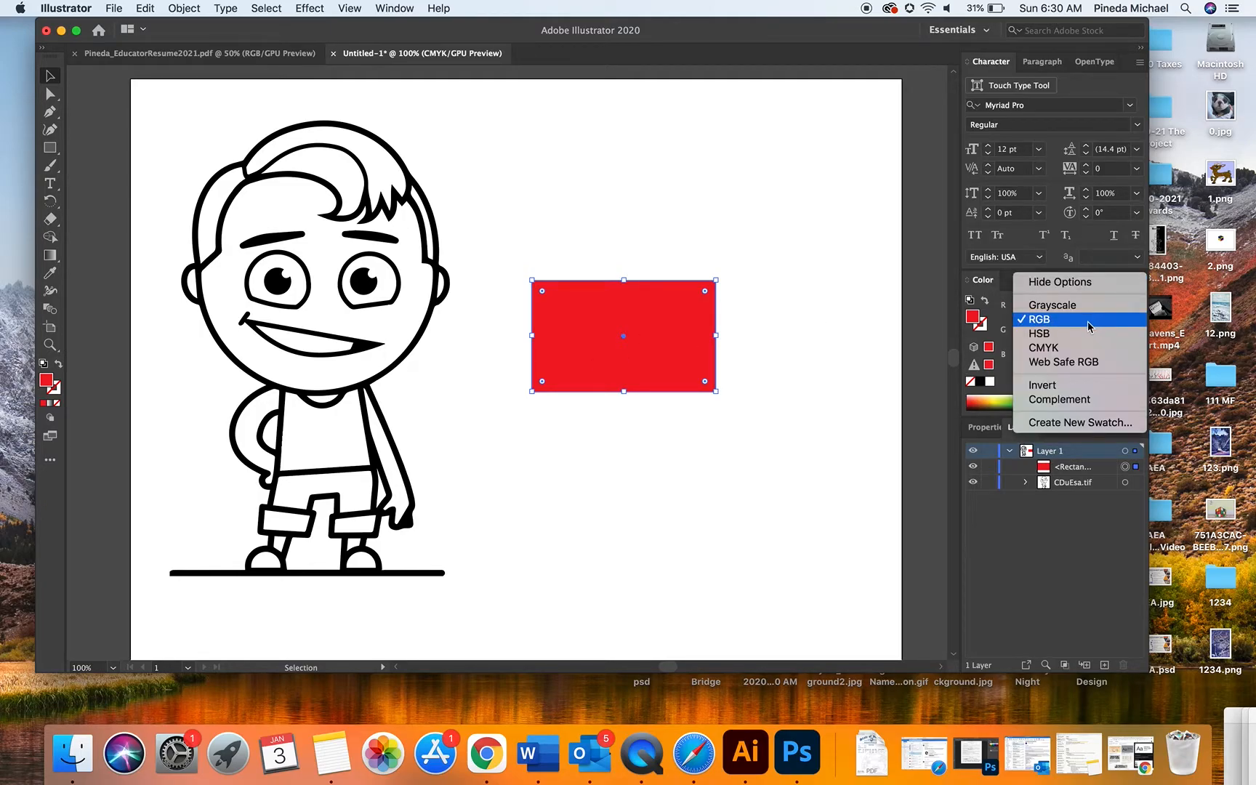
left_click(1020, 319)
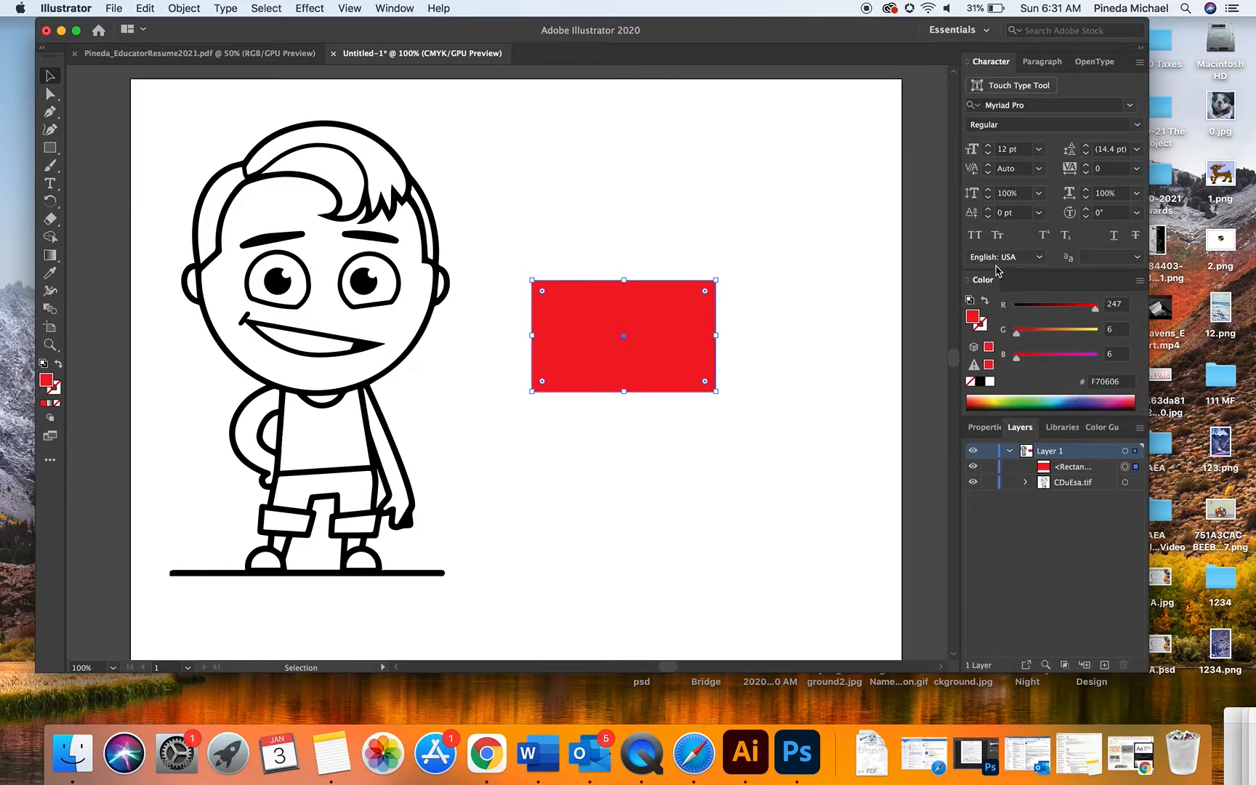
Reselect the RGB color model and move the red rectangle up beside the boy's hair.
left_click(407, 8)
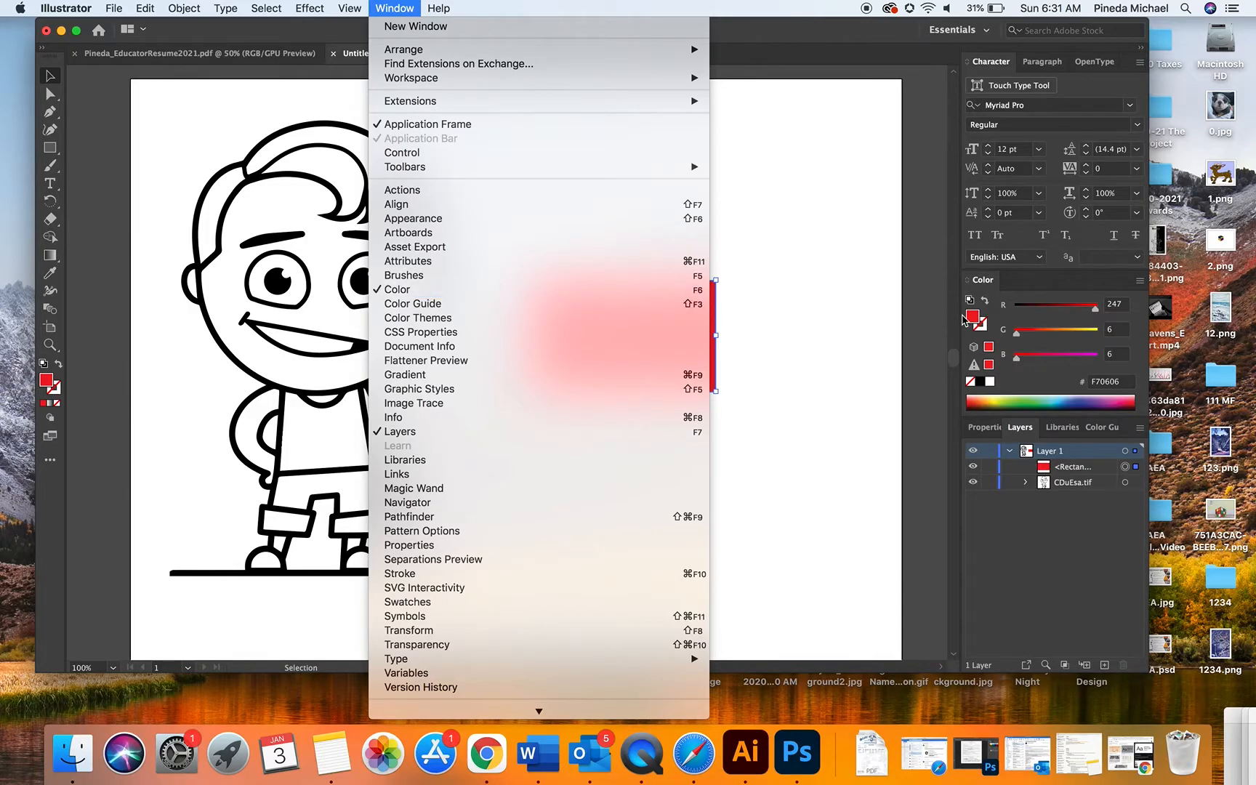
left_click(1139, 286)
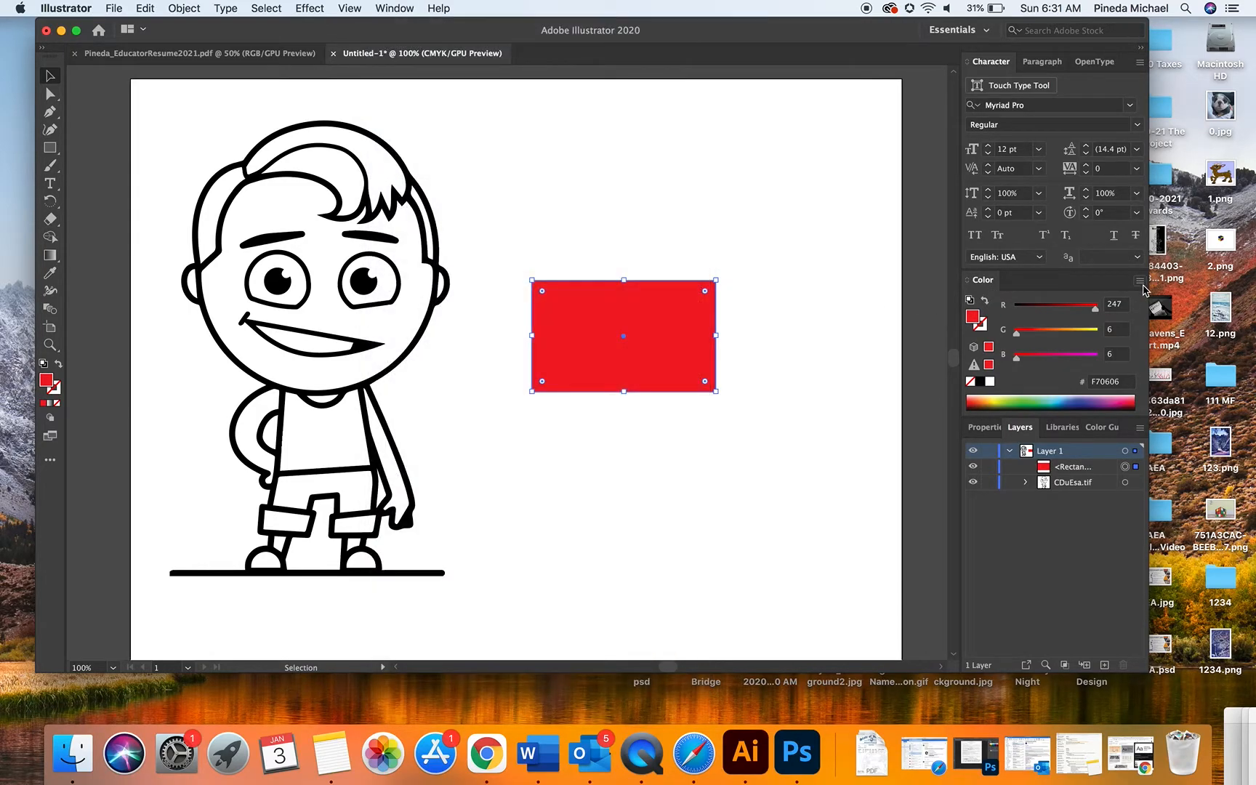
left_click(1140, 282)
left_click(1105, 328)
left_click_drag(649, 352, 644, 204)
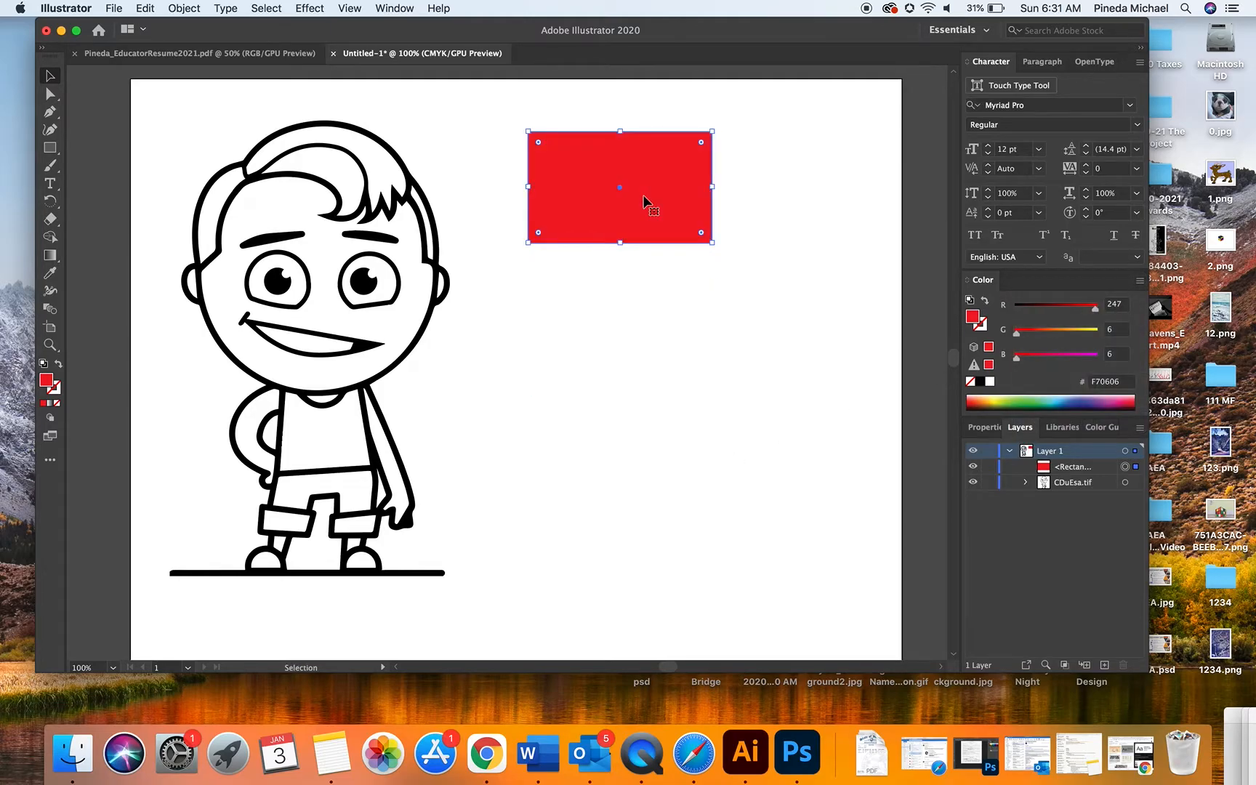
Delete the red rectangle and set the fill color to cyan 00E1FF.
key("Delete")
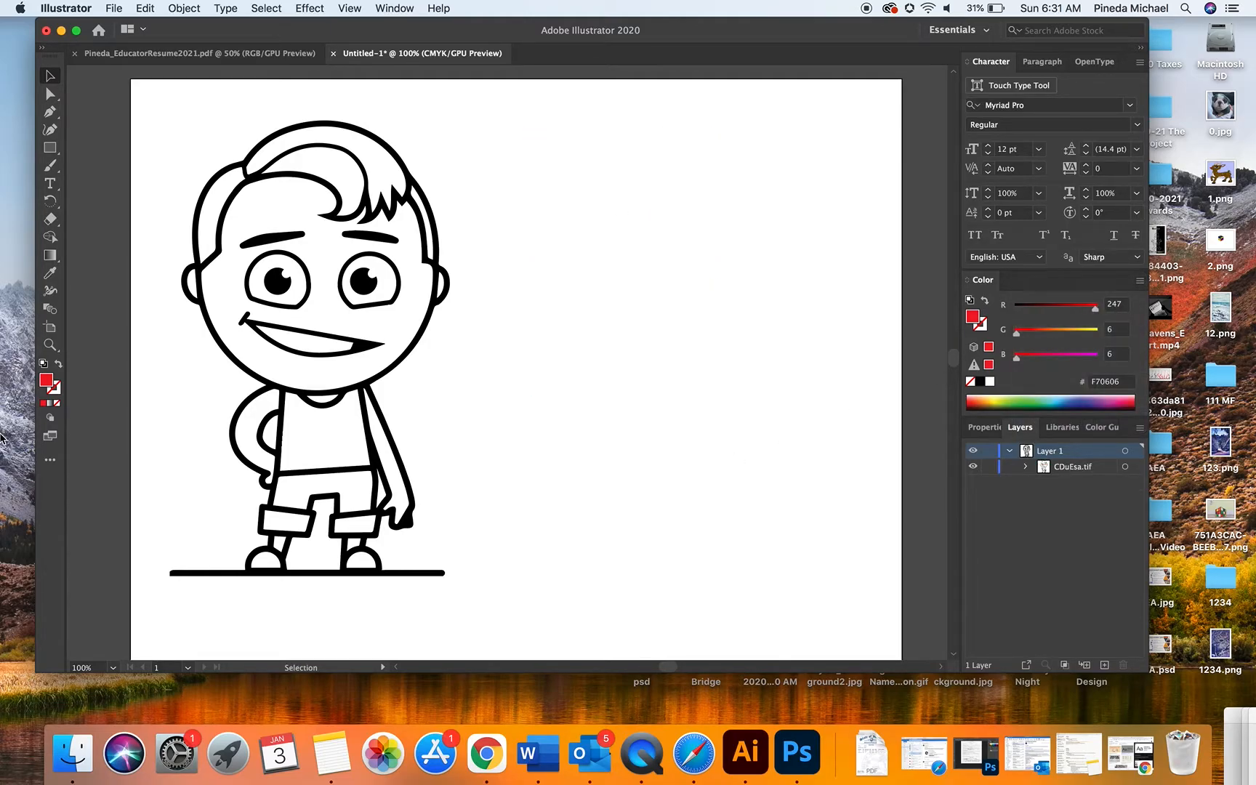
scroll(283, 314, "left", 2)
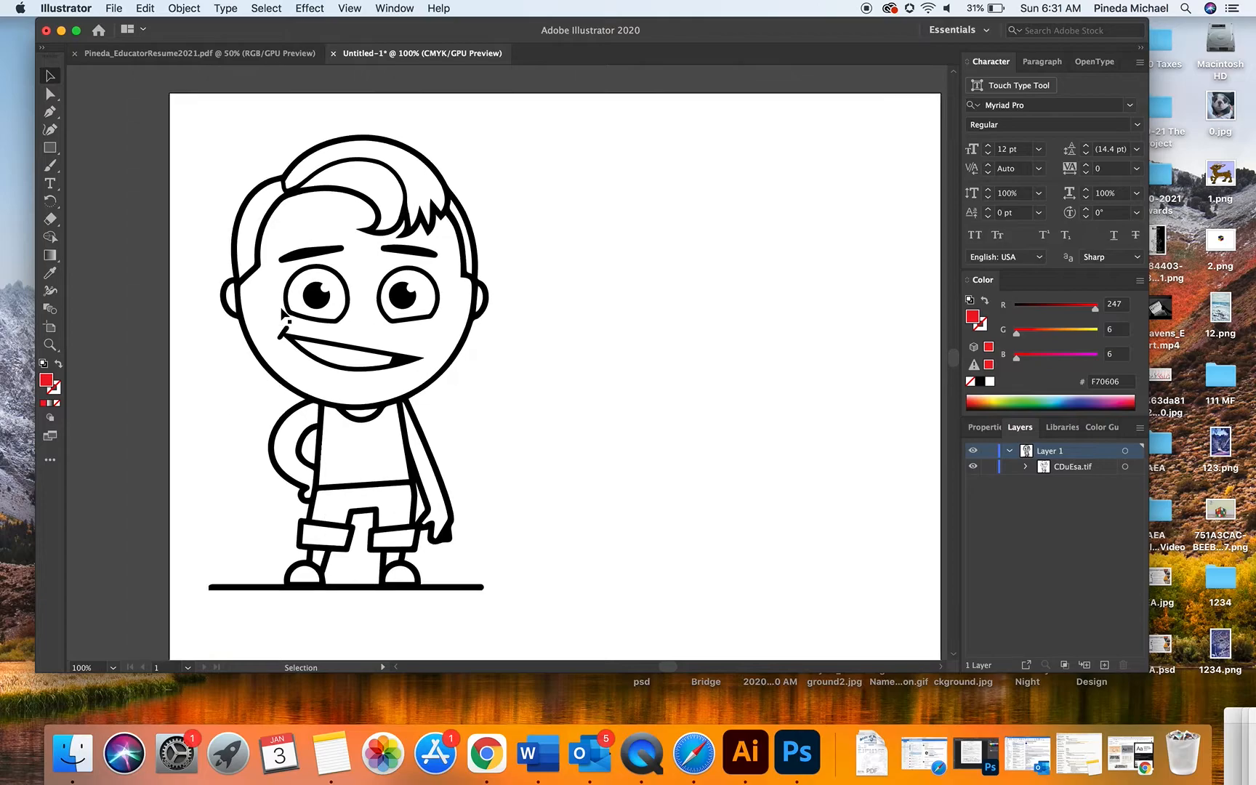
double_click(45, 379)
left_click(845, 535)
left_click_drag(772, 510, 845, 426)
left_click(987, 450)
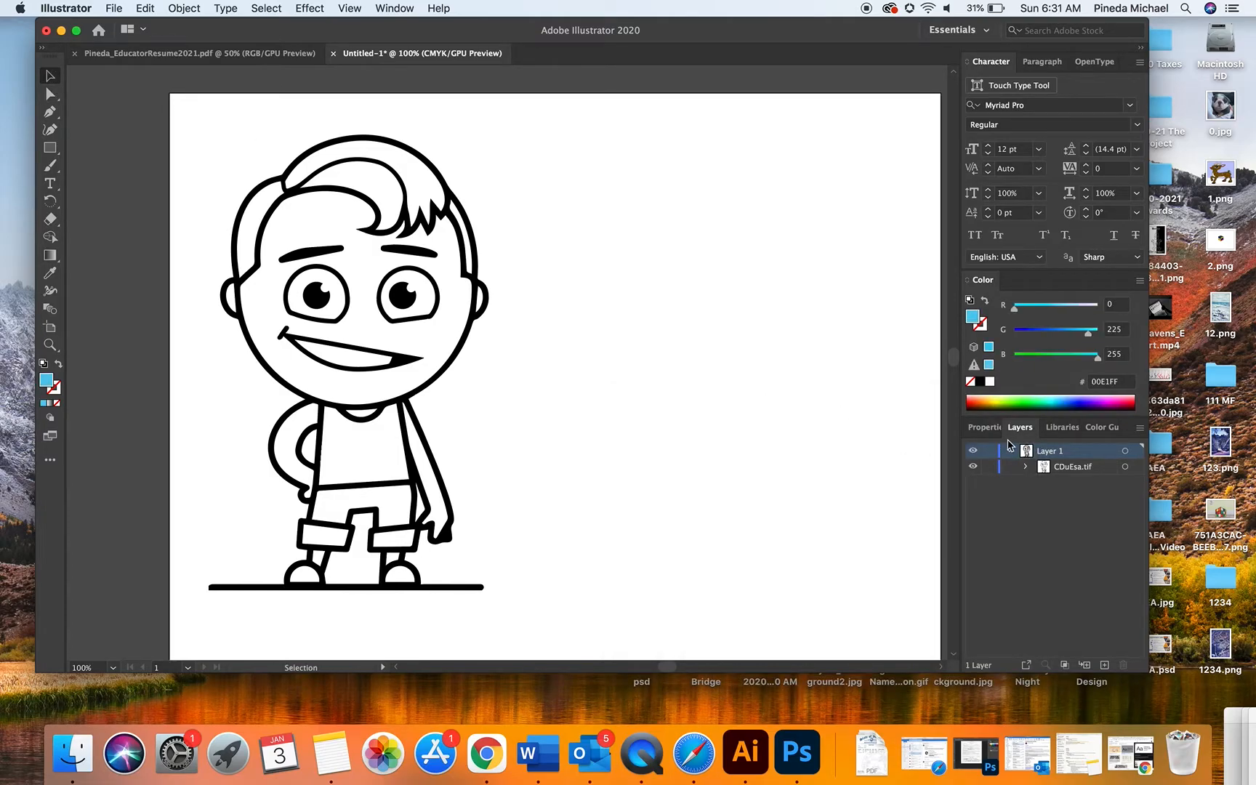
Expand Layer 1 and toggle the visibility of the layer and its traced image to check what they contain.
left_click(1027, 467)
left_click(1010, 450)
left_click(972, 451, "super")
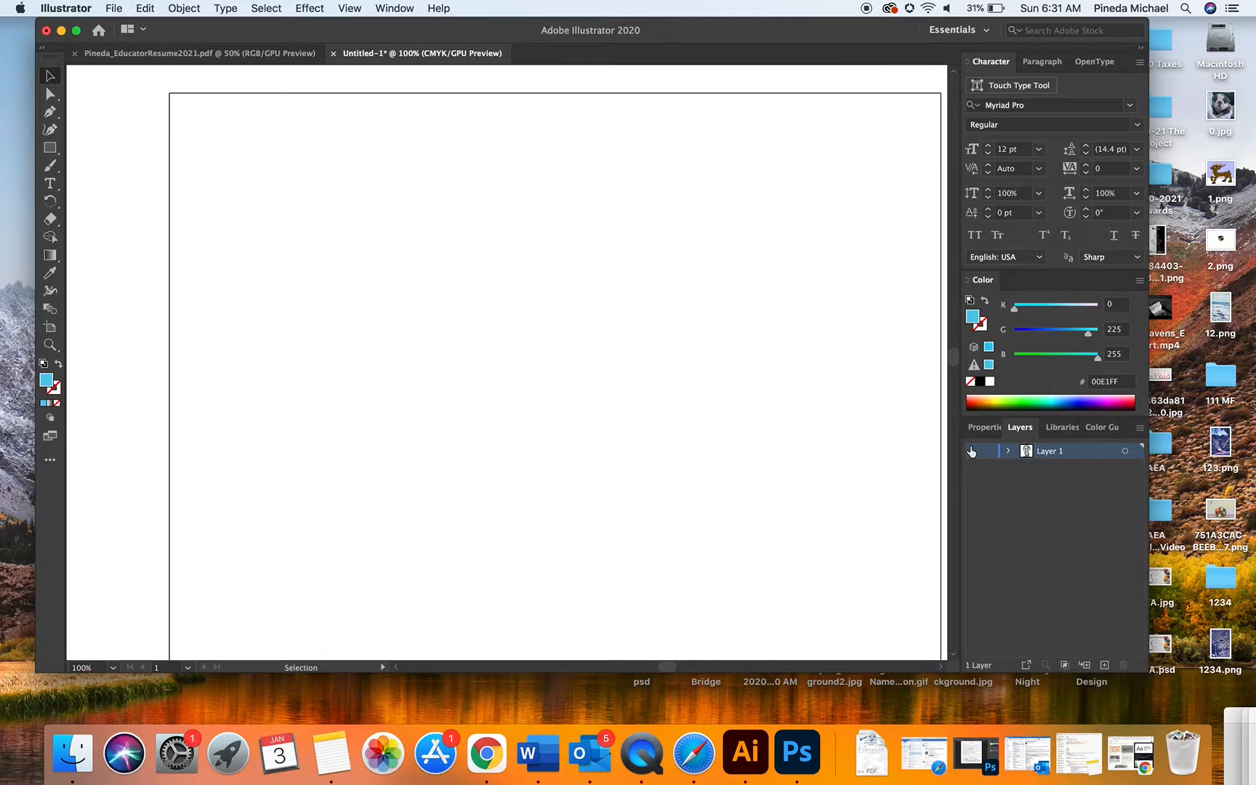
left_click(971, 452, "super")
key("super+y")
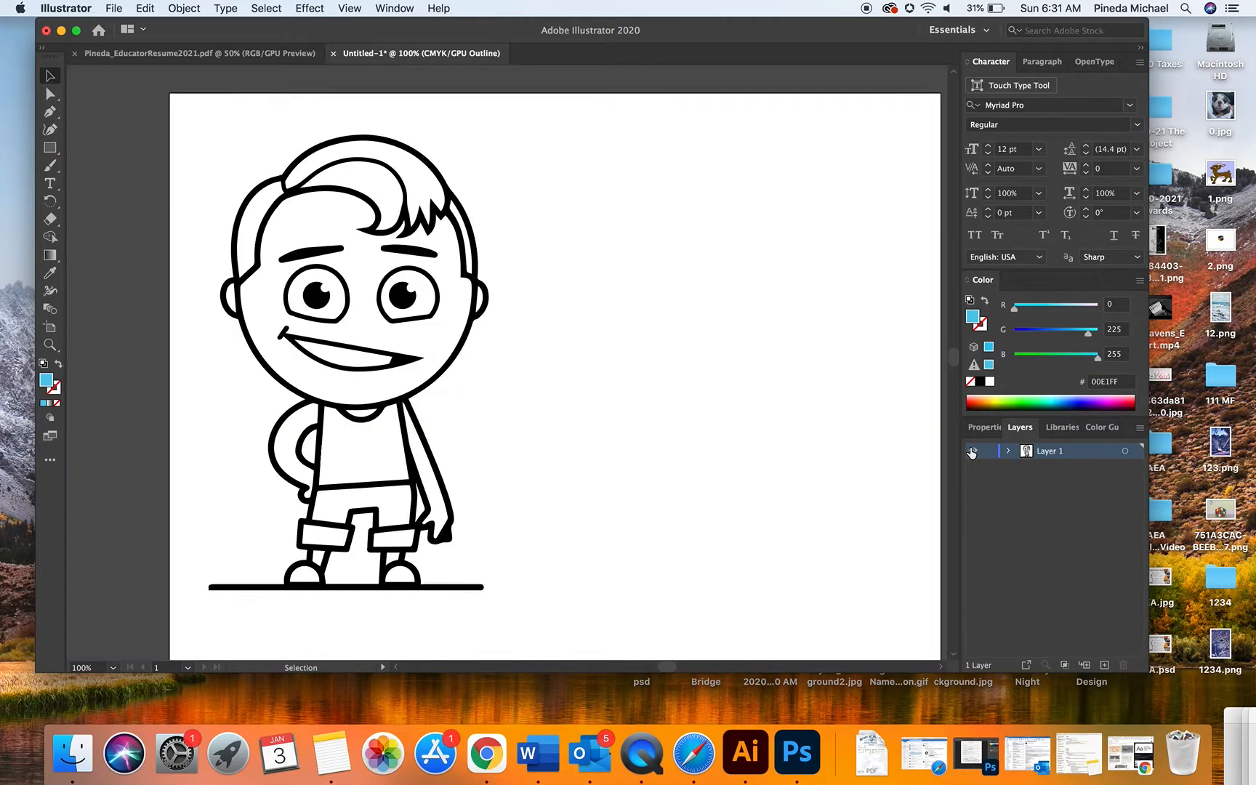
left_click(1009, 451)
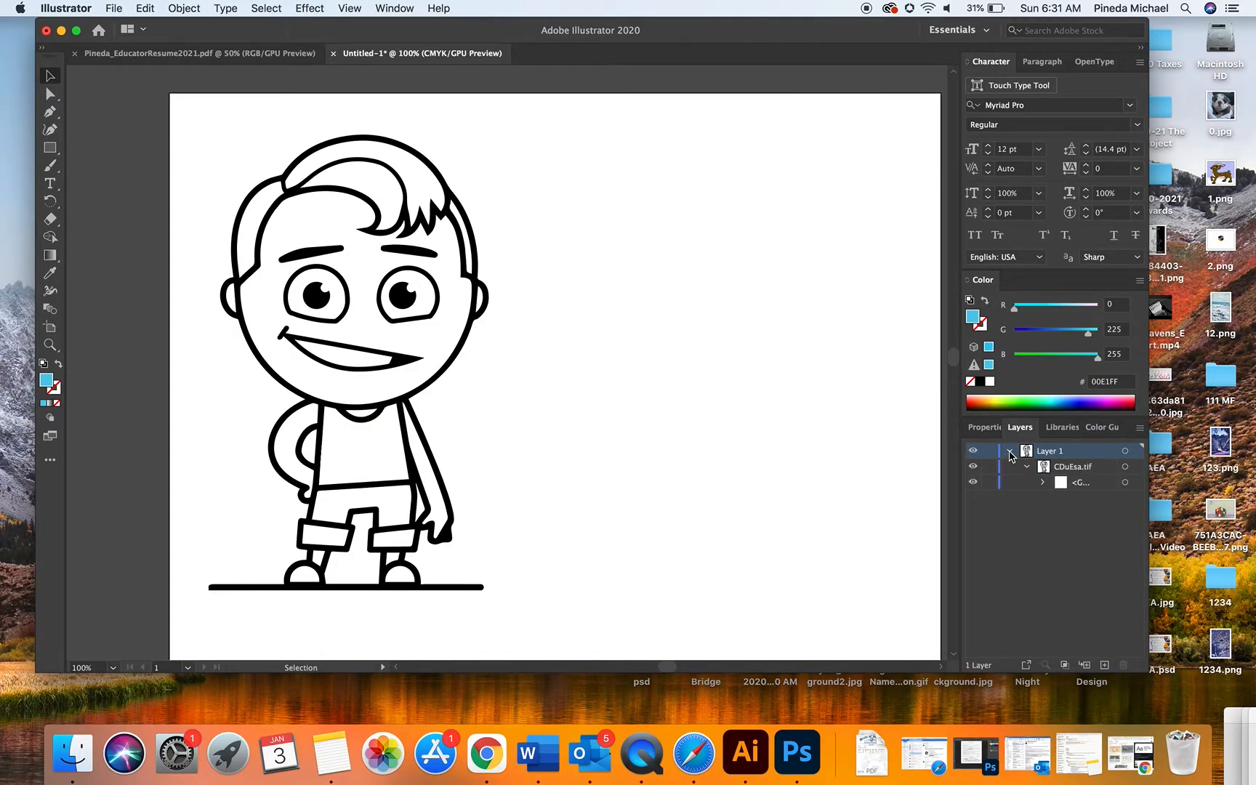
left_click(973, 474)
left_click(973, 474)
left_click(973, 474)
left_click(972, 474)
left_click(972, 475)
left_click(973, 475)
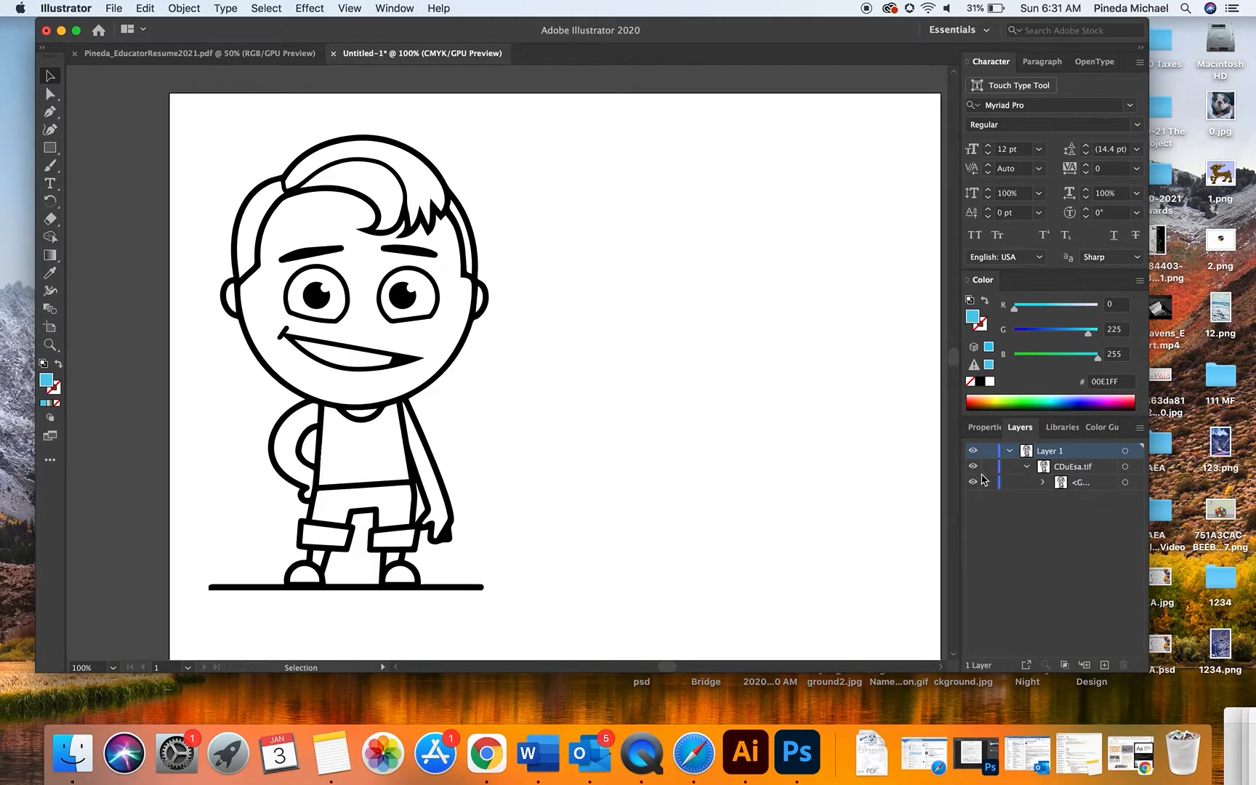
Expand the group inside the traced image and toggle its individual paths off and on to identify each part.
left_click(1045, 483)
left_click(973, 498)
left_click(973, 499)
left_click(973, 513)
left_click(973, 513)
left_click(973, 529)
left_click(973, 529)
left_click(973, 545)
left_click(973, 545)
left_click(973, 561)
left_click(973, 561)
left_click(973, 592)
left_click(973, 592)
left_click(973, 607)
left_click(972, 607)
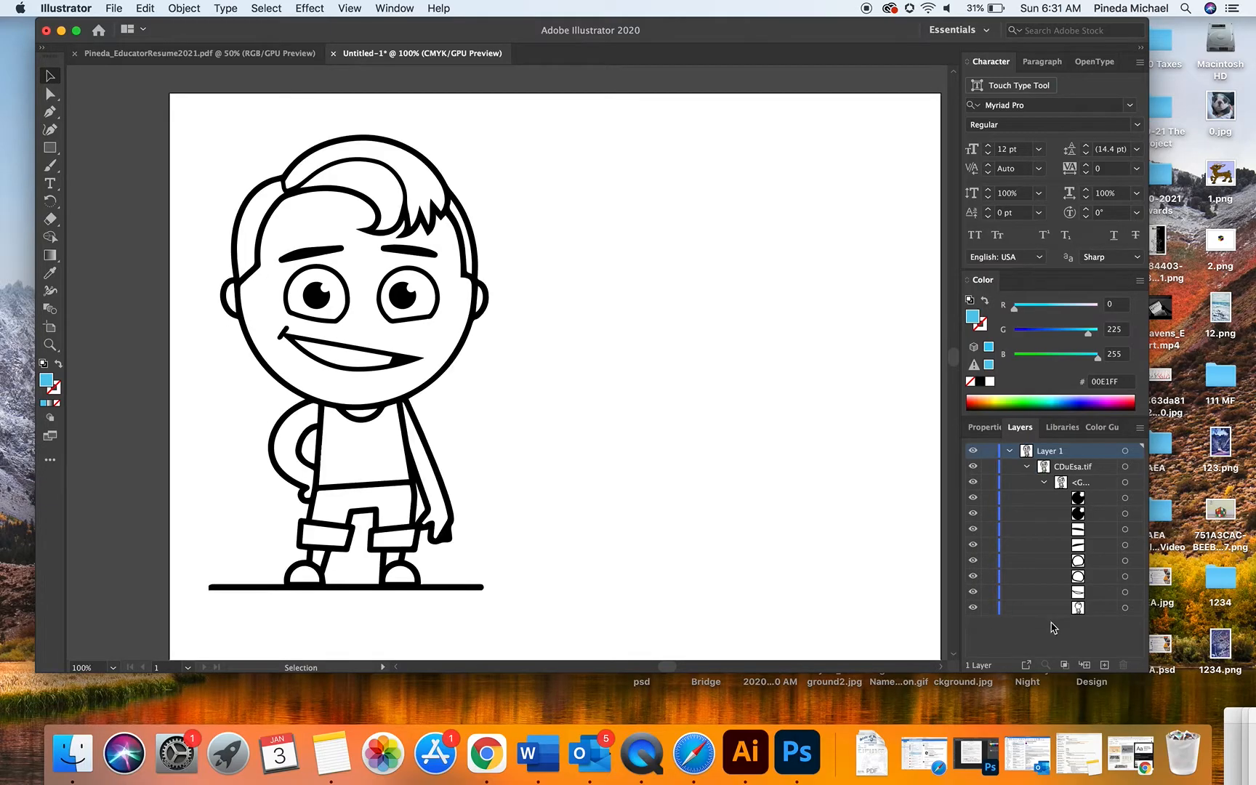
Add a new layer beneath Layer 1 and brush a first cyan patch onto the boy's fringe.
left_click(1104, 665)
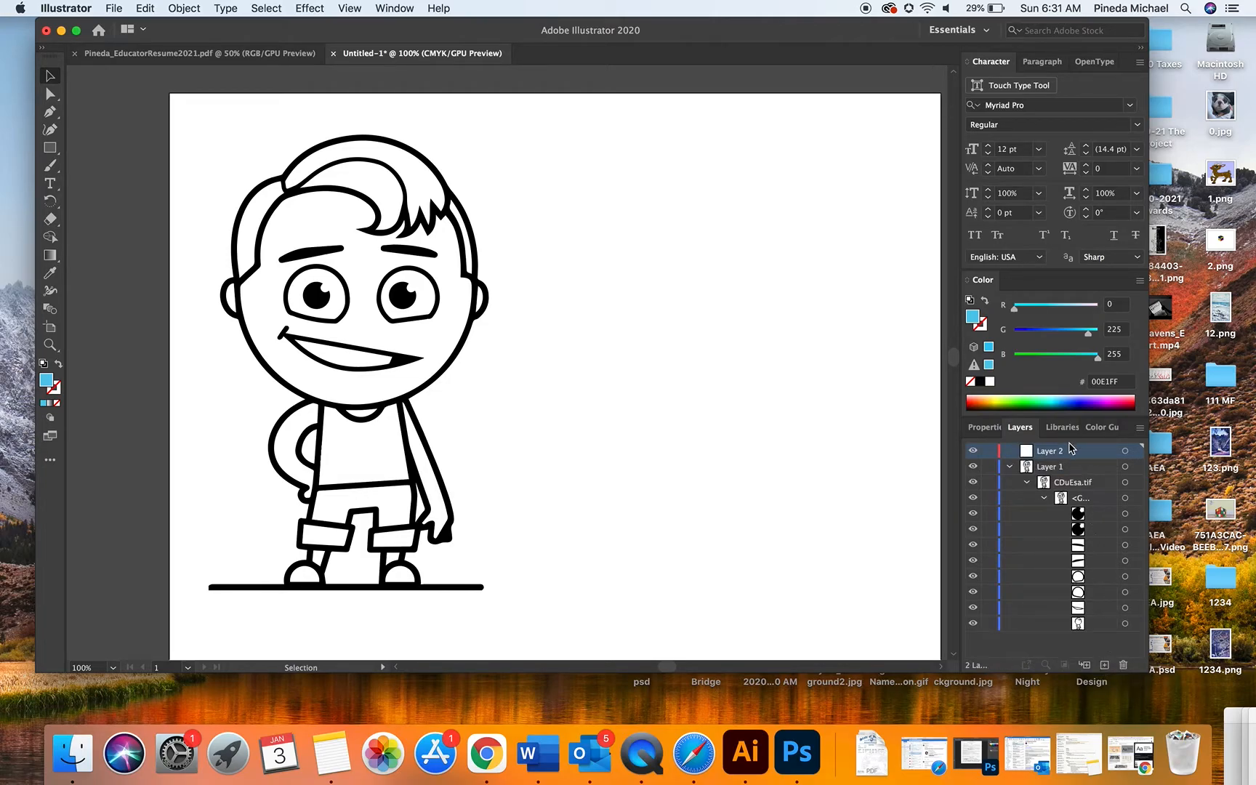
left_click_drag(1062, 452, 1067, 638)
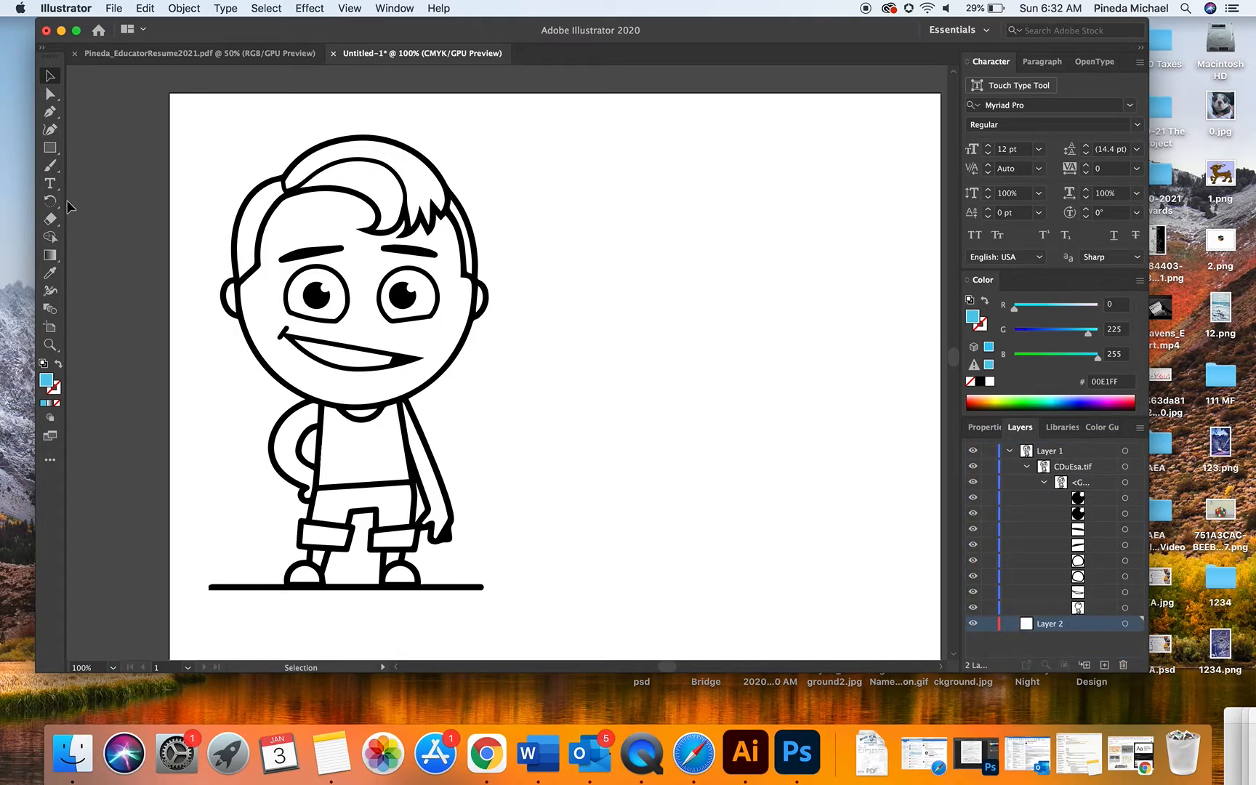
left_click(50, 166)
mouse_move(409, 169)
left_mouse_down()
mouse_move(424, 194)
mouse_move(390, 172)
left_mouse_up()
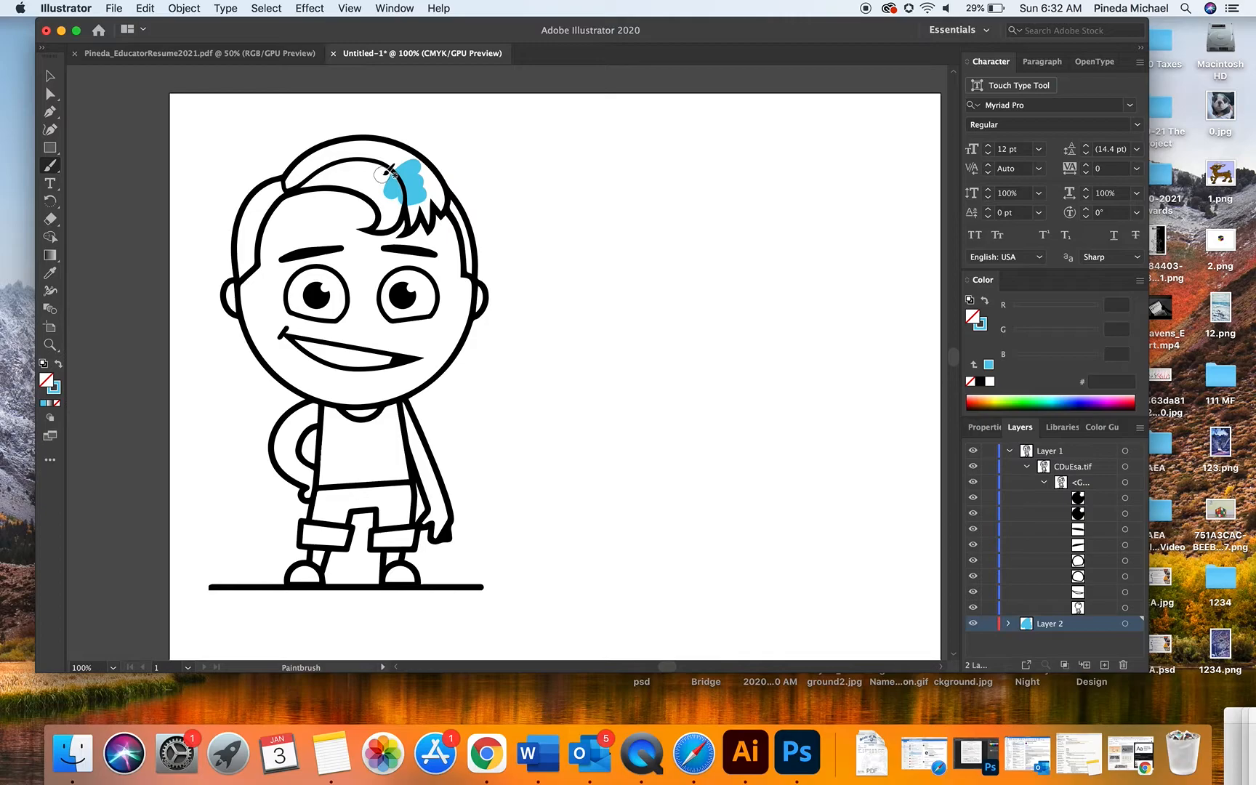
mouse_move(1052, 625)
left_mouse_down()
mouse_move(1074, 615)
mouse_move(1061, 436)
mouse_move(1119, 507)
mouse_move(1069, 638)
left_mouse_up()
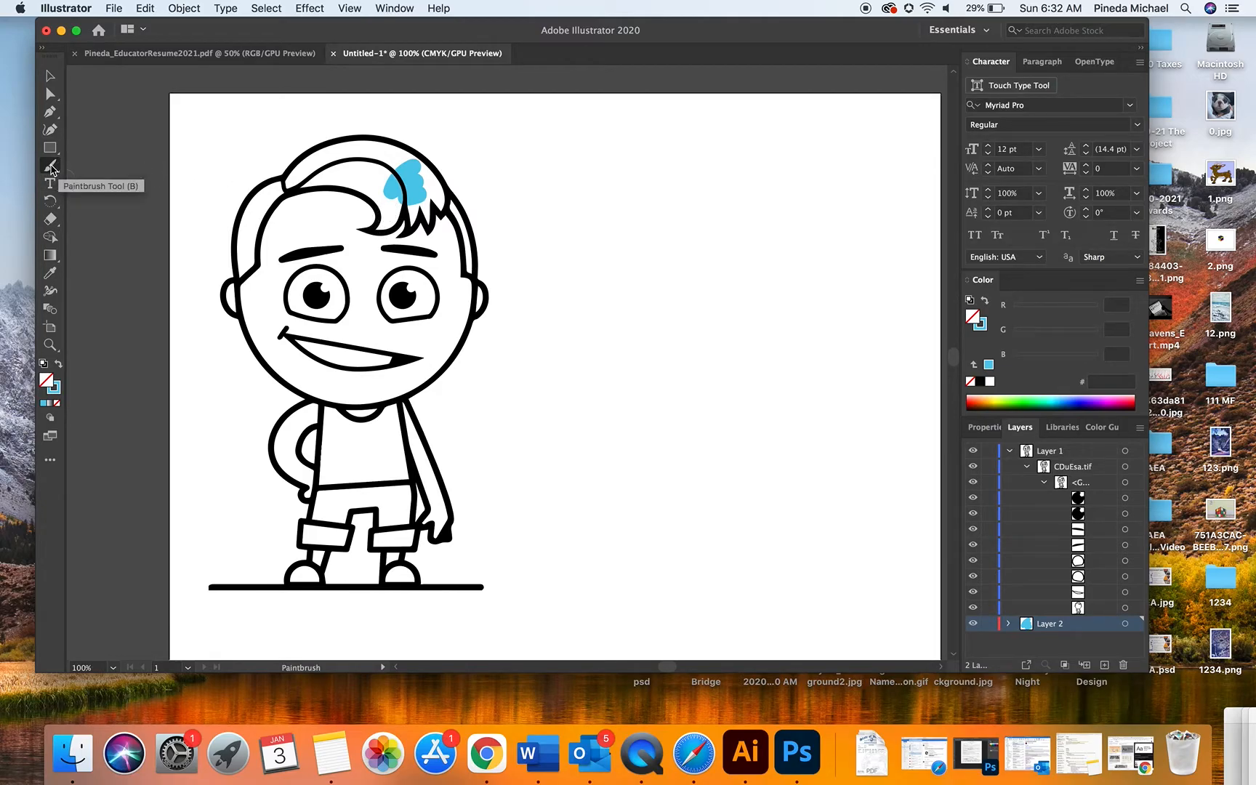
Paint the rest of the top hair and the narrow strand above the right ear with the cyan 00E1FF brush stroke.
left_click(55, 388)
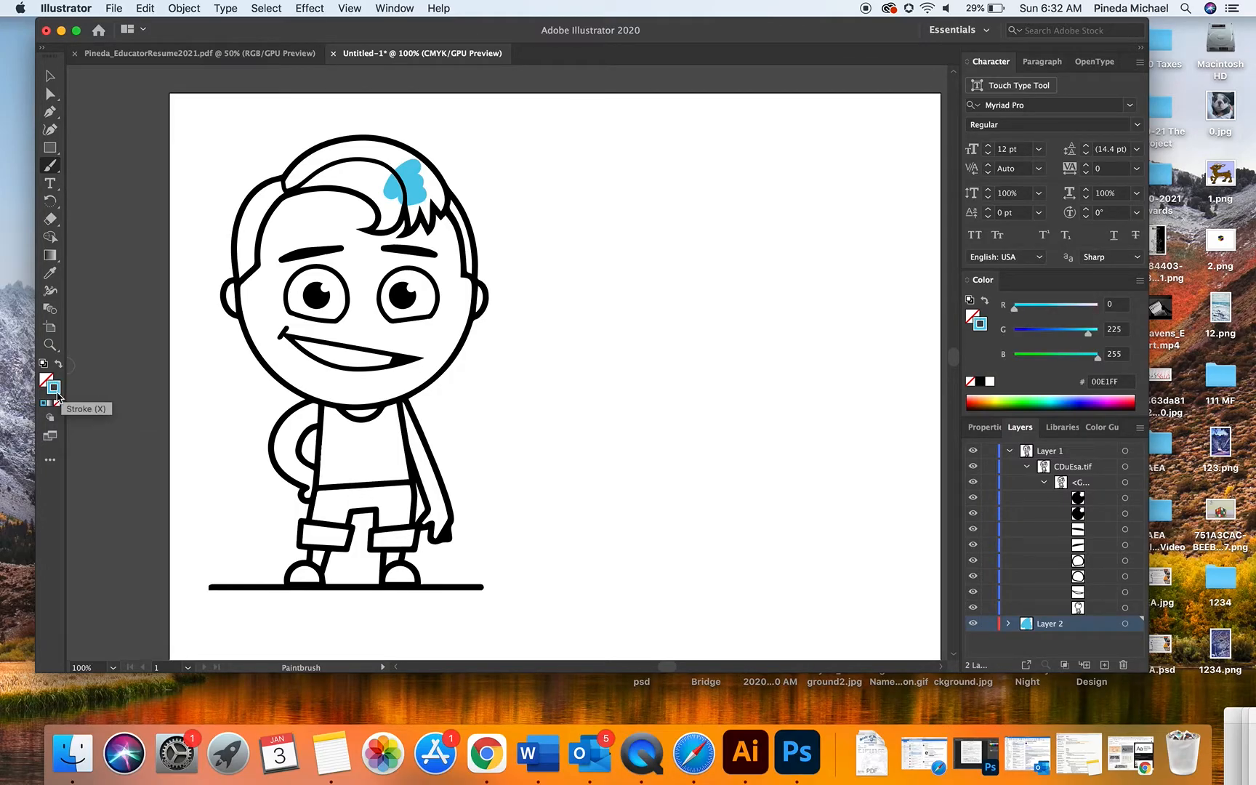
mouse_move(396, 207)
left_mouse_down()
mouse_move(373, 173)
mouse_move(401, 194)
mouse_move(382, 160)
mouse_move(415, 175)
mouse_move(387, 152)
mouse_move(416, 209)
mouse_move(419, 191)
mouse_move(445, 196)
mouse_move(400, 195)
mouse_move(394, 210)
mouse_move(360, 179)
left_mouse_up()
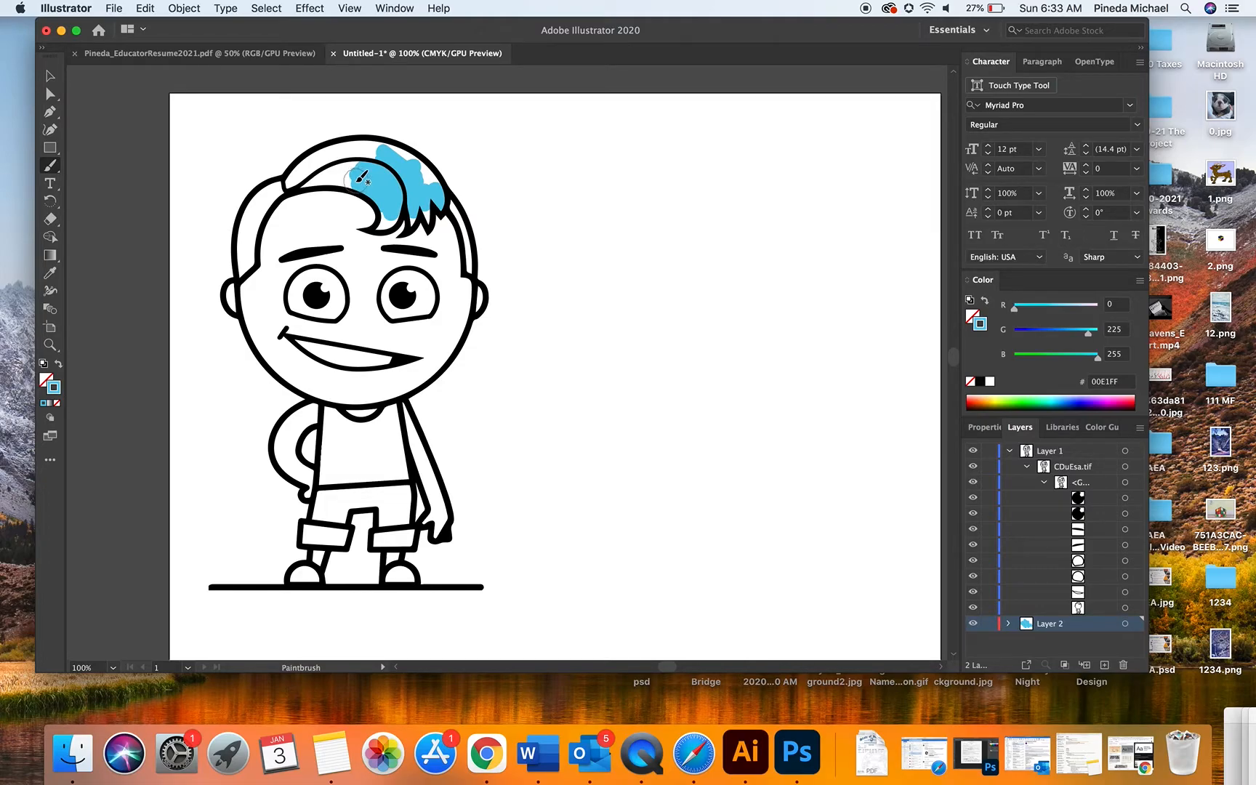
mouse_move(362, 177)
left_mouse_down()
mouse_move(387, 215)
mouse_move(381, 229)
mouse_move(400, 213)
mouse_move(394, 224)
mouse_move(380, 214)
mouse_move(434, 218)
mouse_move(443, 199)
mouse_move(406, 154)
mouse_move(428, 166)
mouse_move(441, 186)
mouse_move(386, 143)
mouse_move(286, 176)
mouse_move(300, 177)
mouse_move(292, 189)
mouse_move(304, 162)
mouse_move(356, 140)
mouse_move(416, 156)
mouse_move(309, 169)
mouse_move(386, 154)
mouse_move(360, 149)
mouse_move(306, 183)
mouse_move(357, 180)
mouse_move(331, 169)
left_mouse_up()
mouse_move(450, 207)
left_mouse_down()
mouse_move(451, 196)
mouse_move(479, 271)
mouse_move(460, 206)
left_mouse_up()
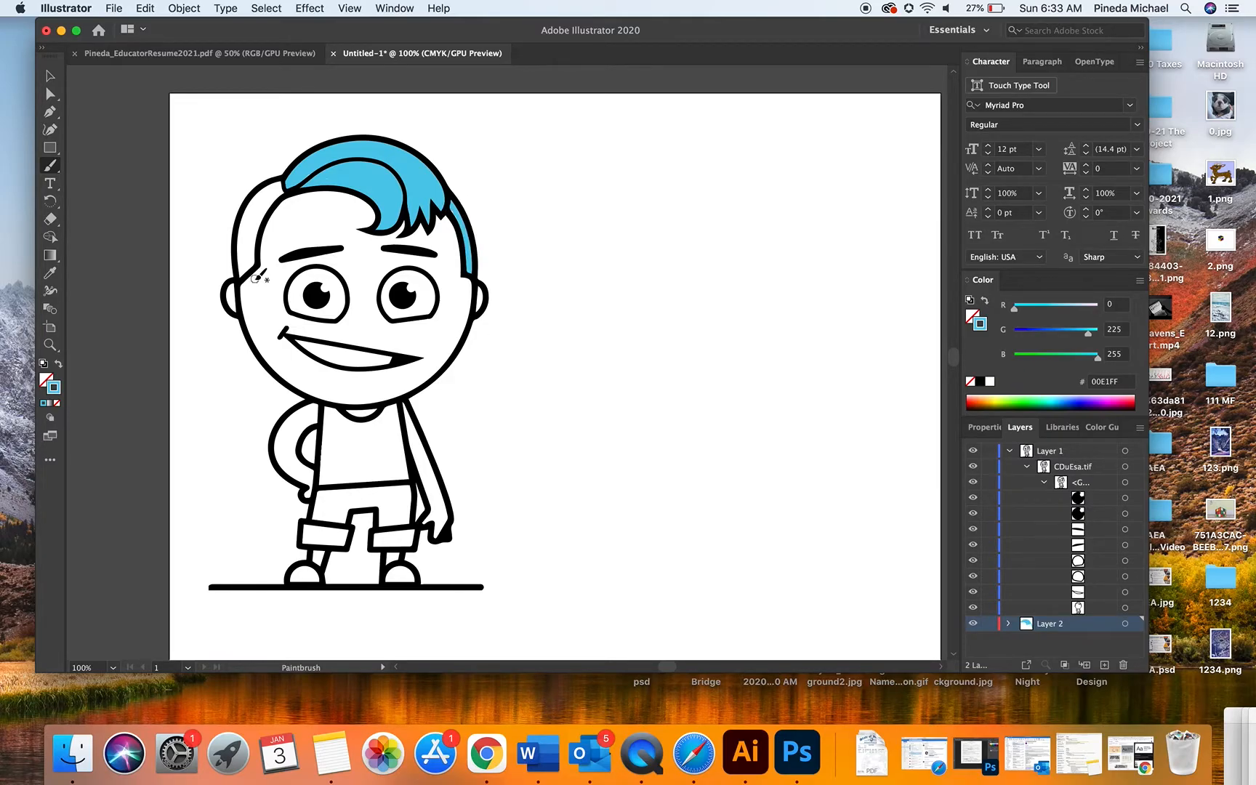
Select several parts of the painted hair one at a time to examine how the separate brush strokes are made up.
left_click(48, 76)
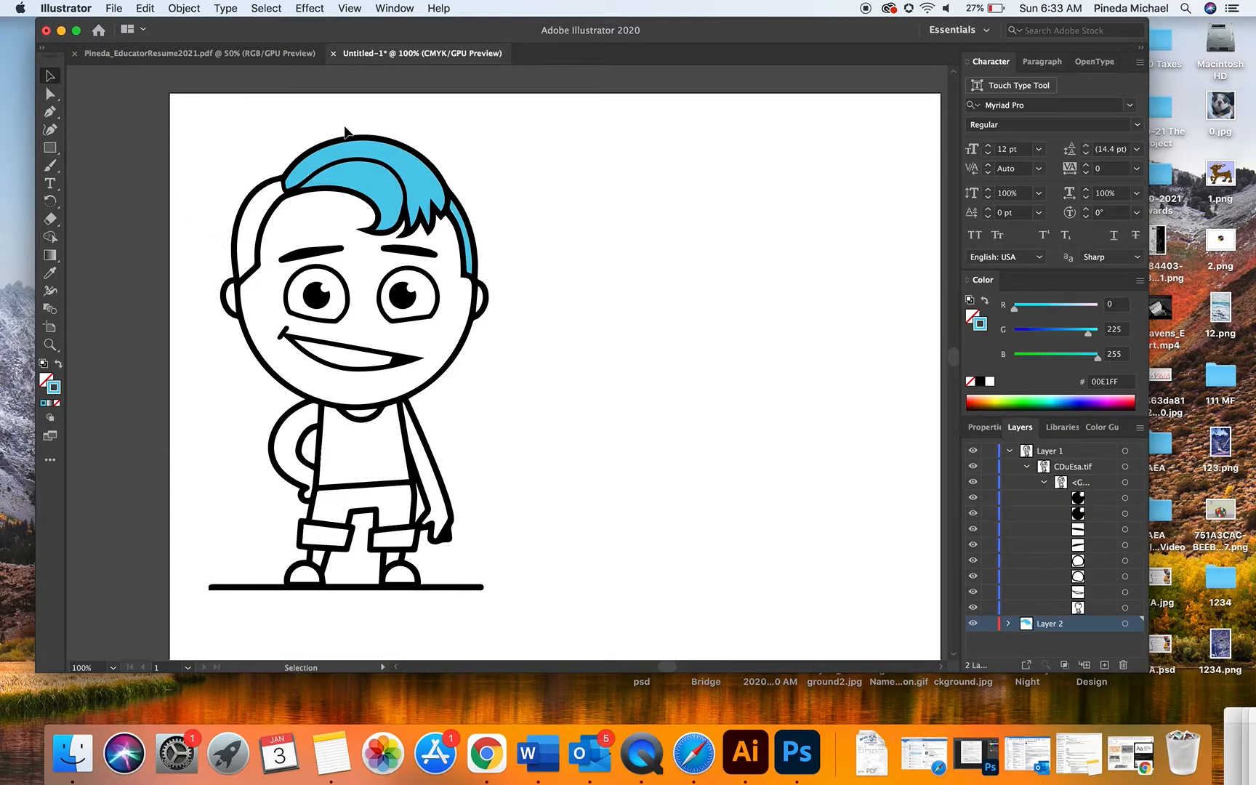
left_click(356, 180)
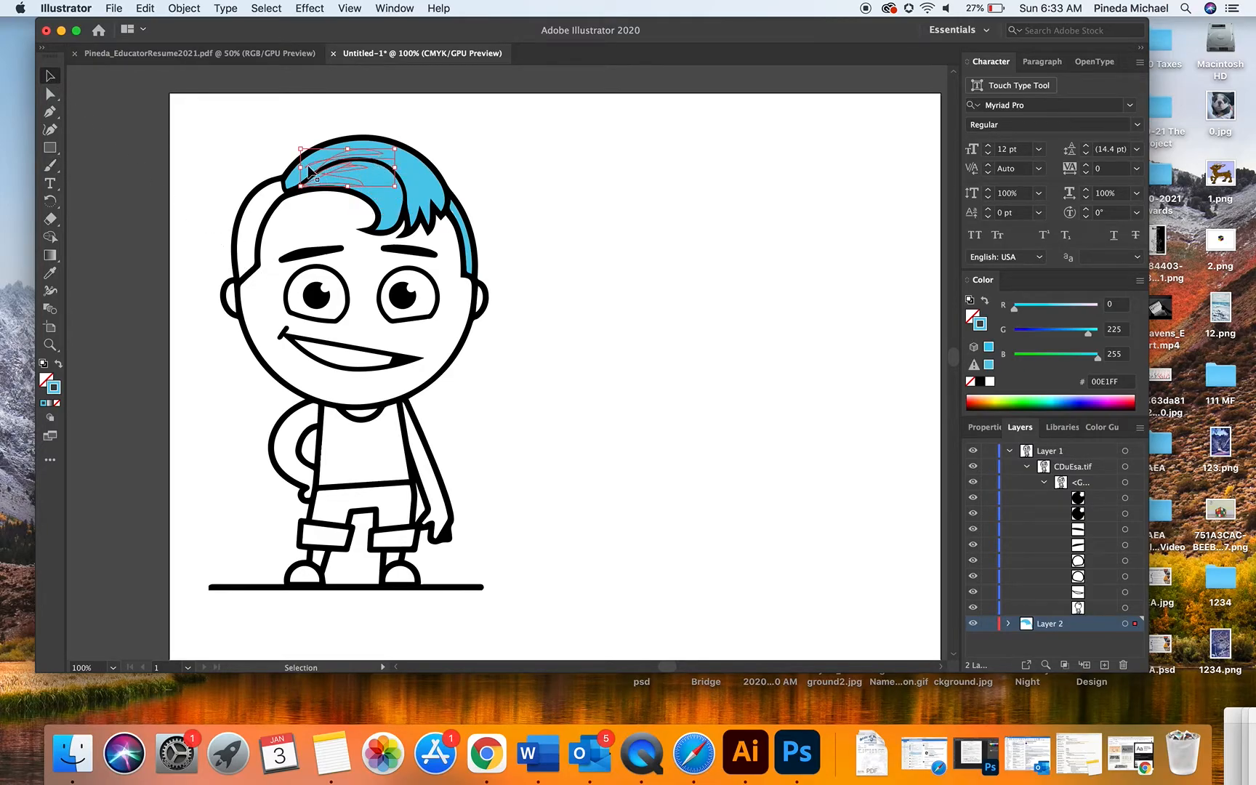
left_click(294, 187)
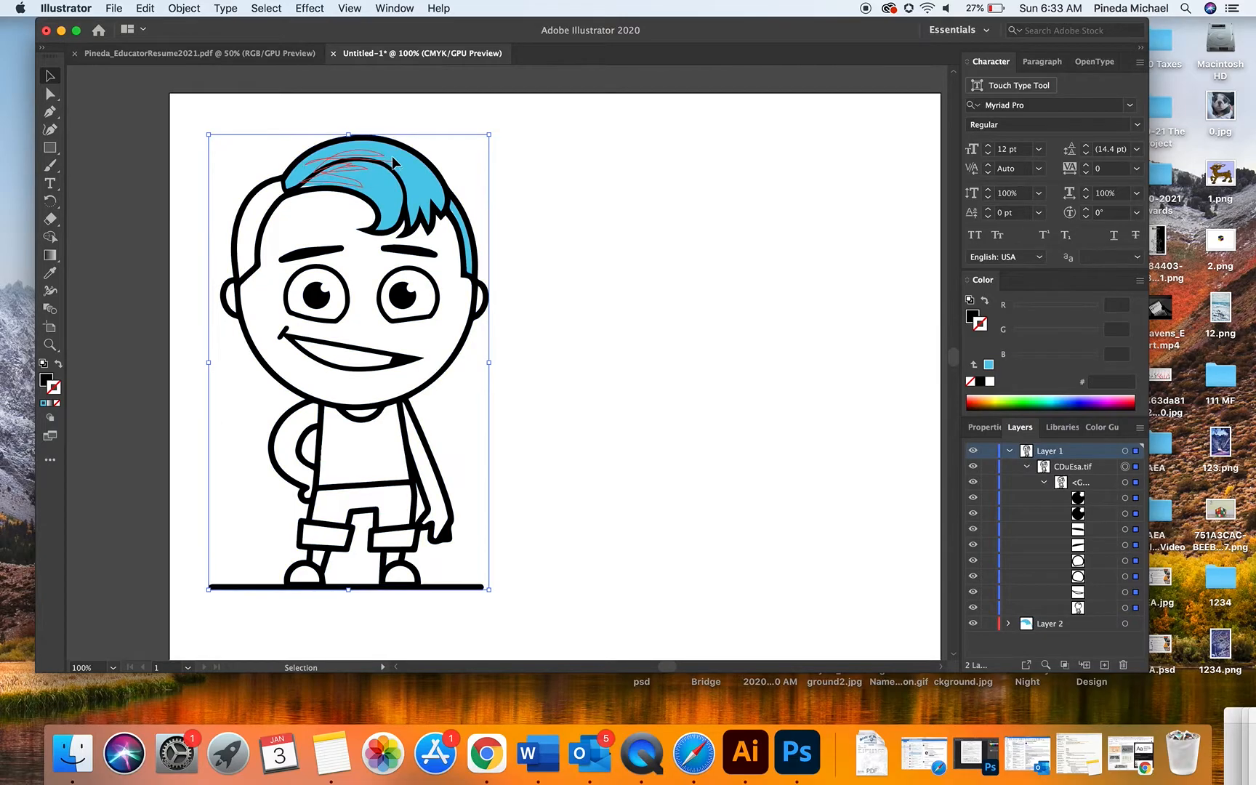
left_click(426, 192)
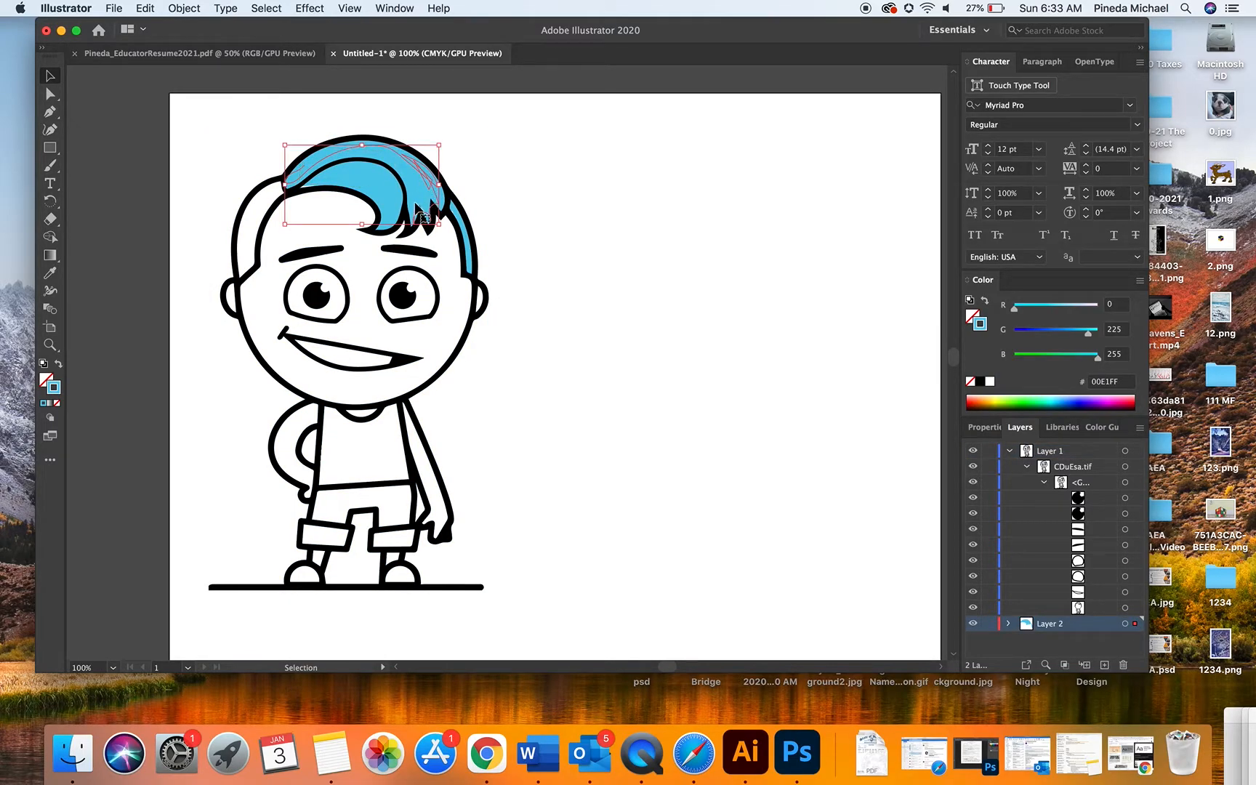
left_click(463, 230)
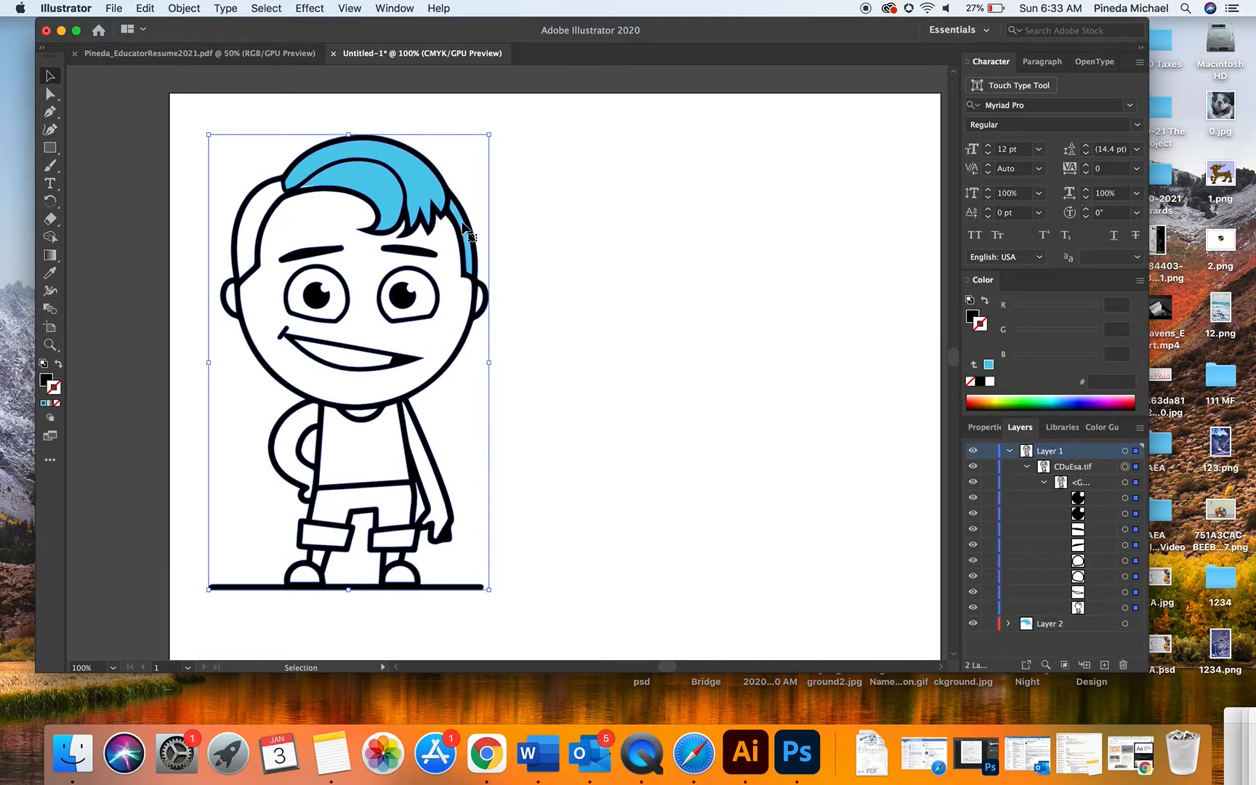
left_click(530, 236)
left_click(469, 242)
left_click(574, 236)
Recolor one brush stroke in the fringe green 00FF18 and select neighboring strokes to compare.
left_click(391, 185)
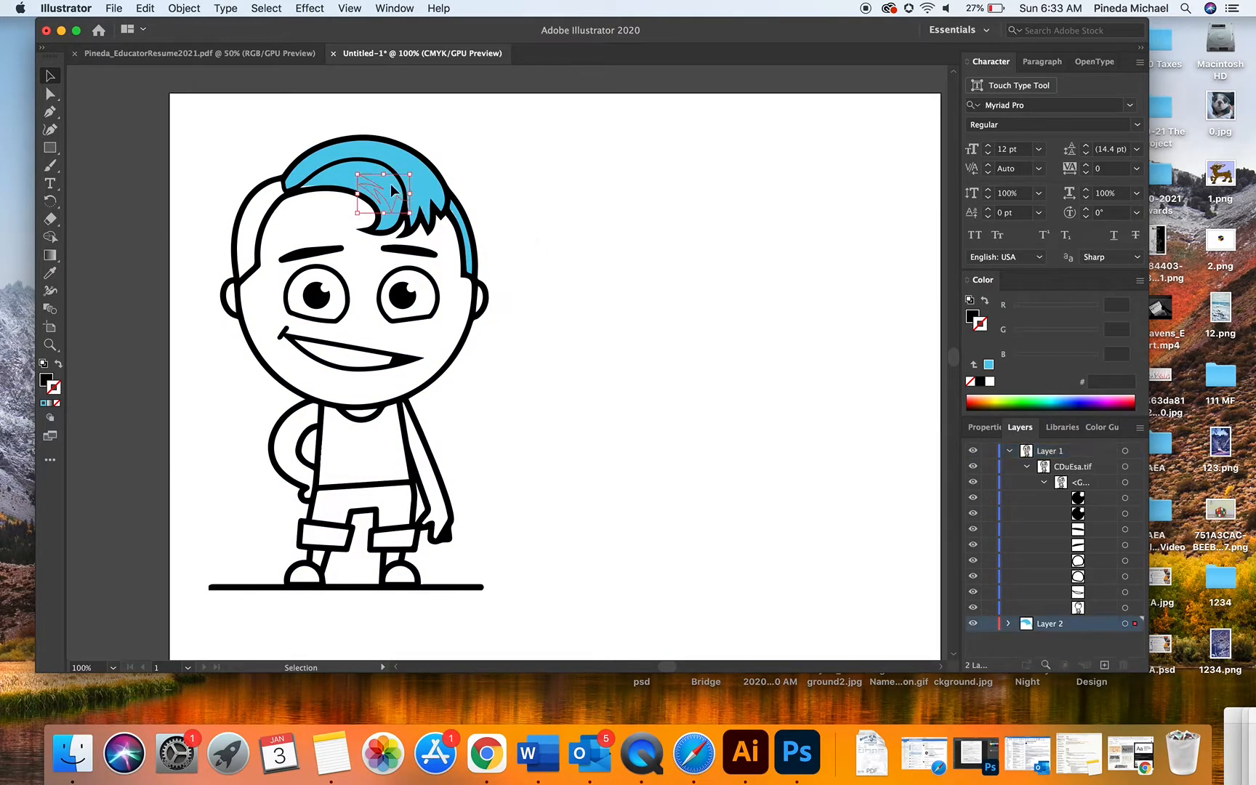
double_click(53, 387)
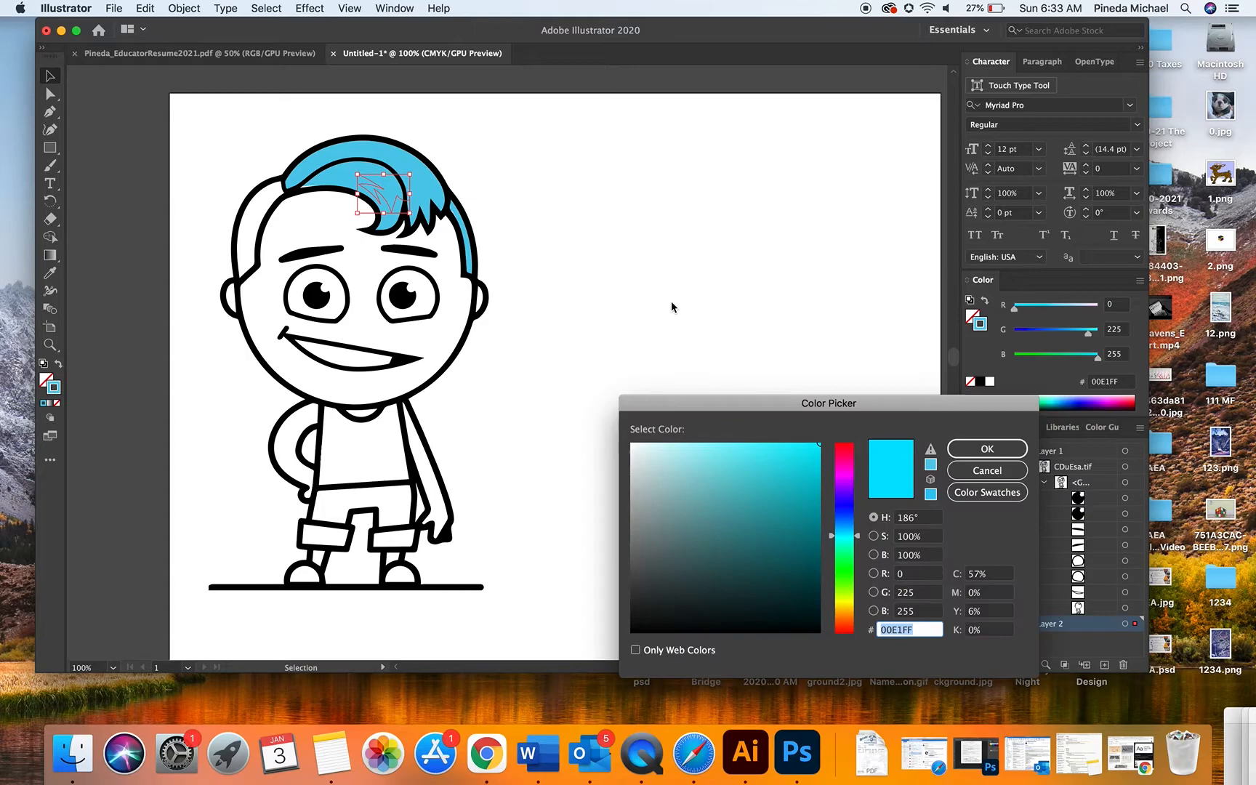
left_click_drag(849, 546, 849, 566)
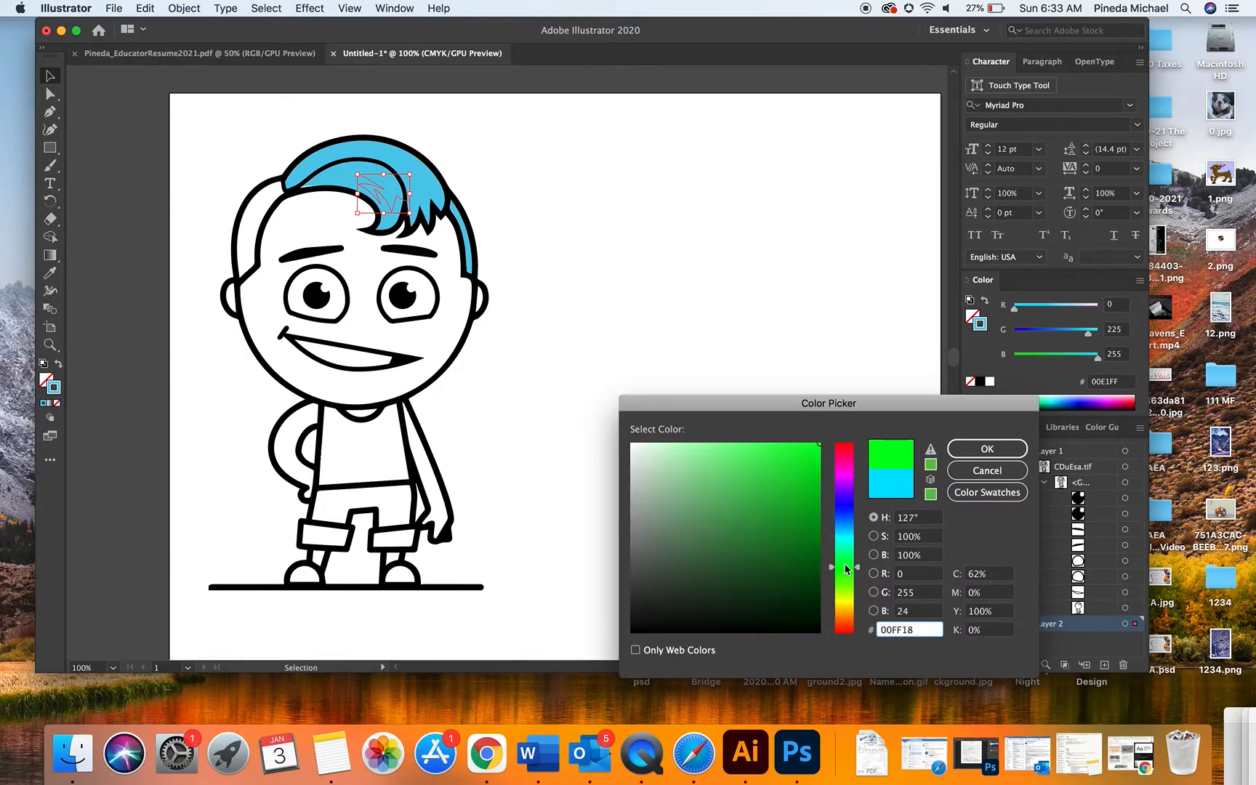
left_click(987, 449)
left_click(437, 189)
left_click(368, 174)
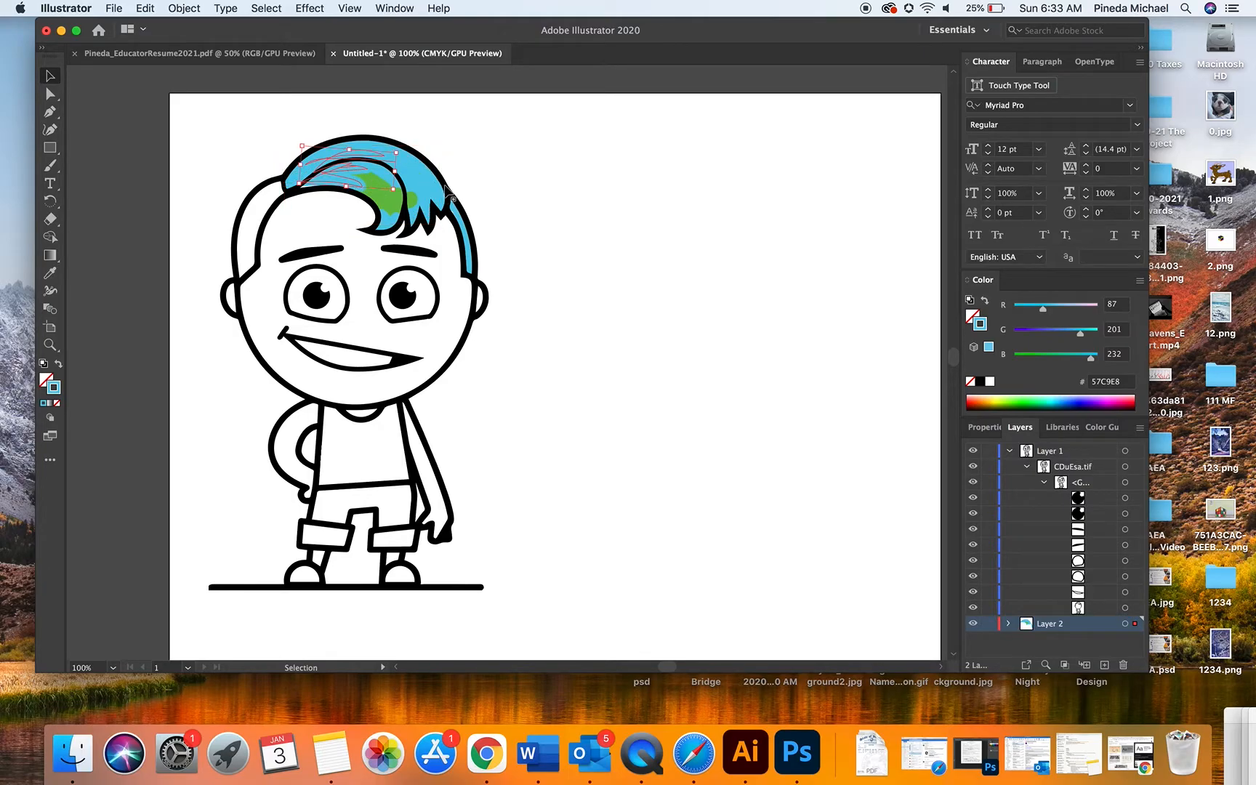
Undo the green recoloring and the other recent changes to the hair strokes.
key("super+z")
key("super+z")
key("super+z")
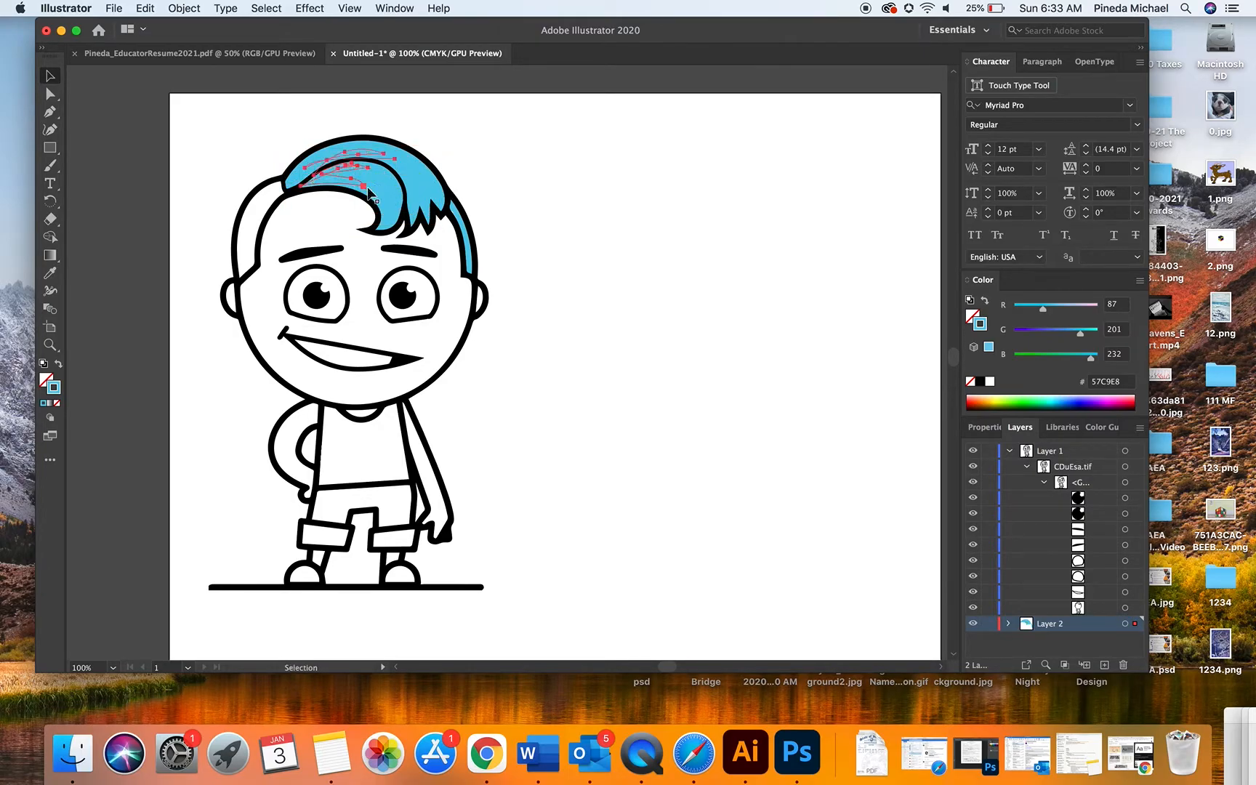
key("super+z")
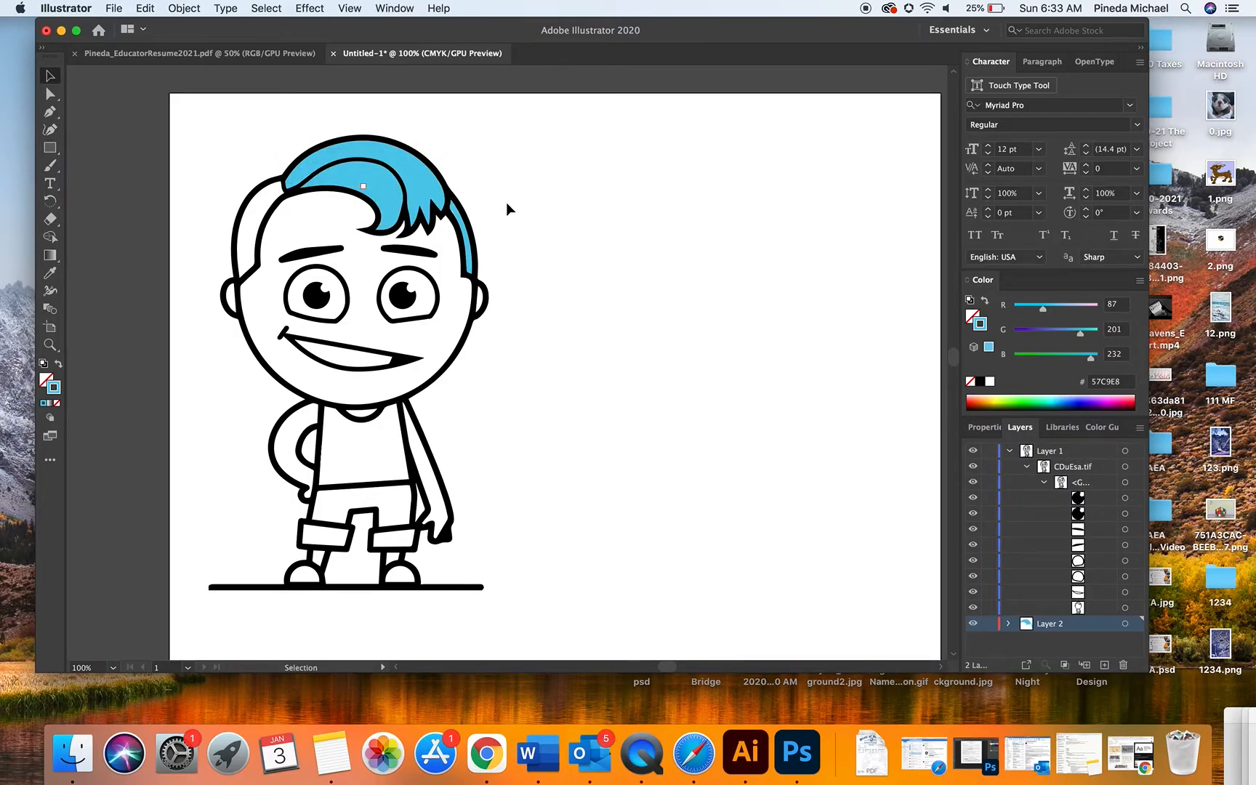
Toggle Layer 1 off and on to compare the paint with the line art, leaving the layer hidden.
left_click(974, 454)
left_click(975, 454)
left_click(975, 454)
left_click(974, 454)
left_click(974, 455)
left_click(975, 454)
left_click(975, 454)
left_click(975, 454)
left_click(975, 455)
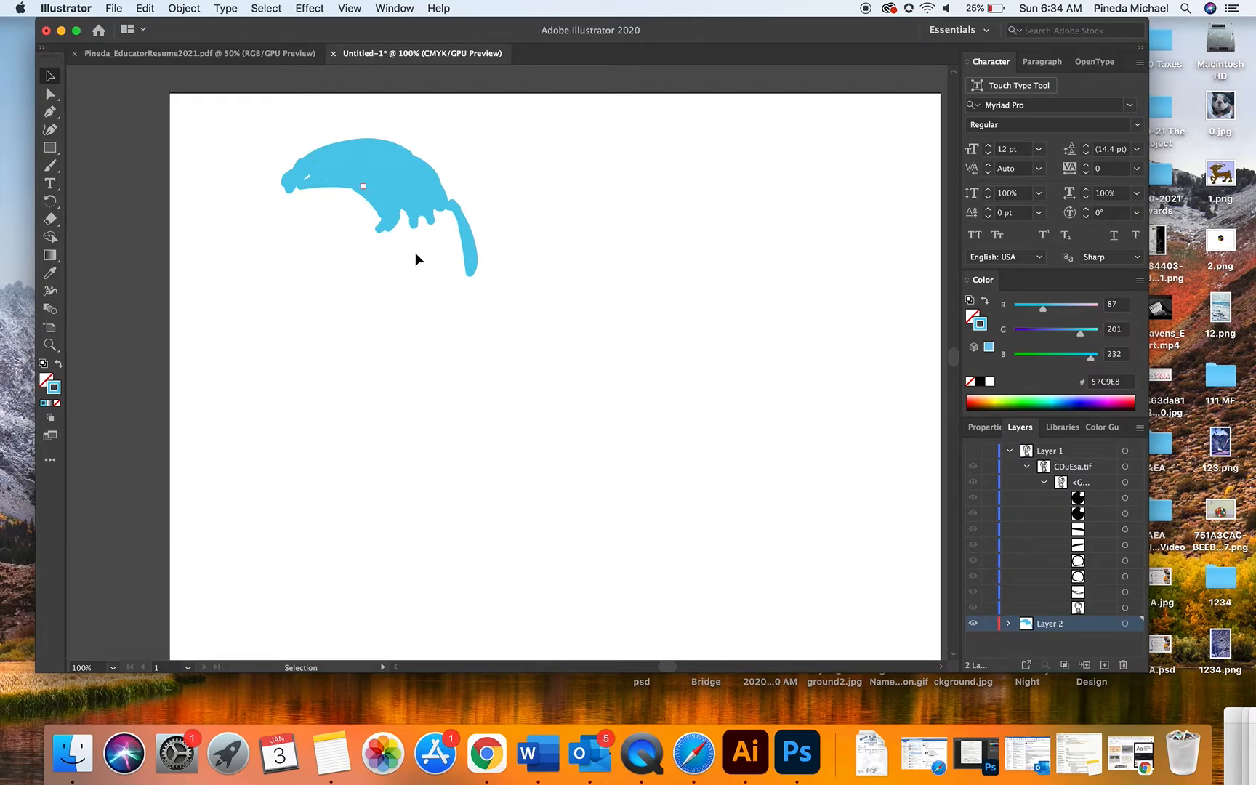
Select all the blue hair strokes and try to merge them with the Shape Builder tool.
left_click_drag(546, 327, 313, 161)
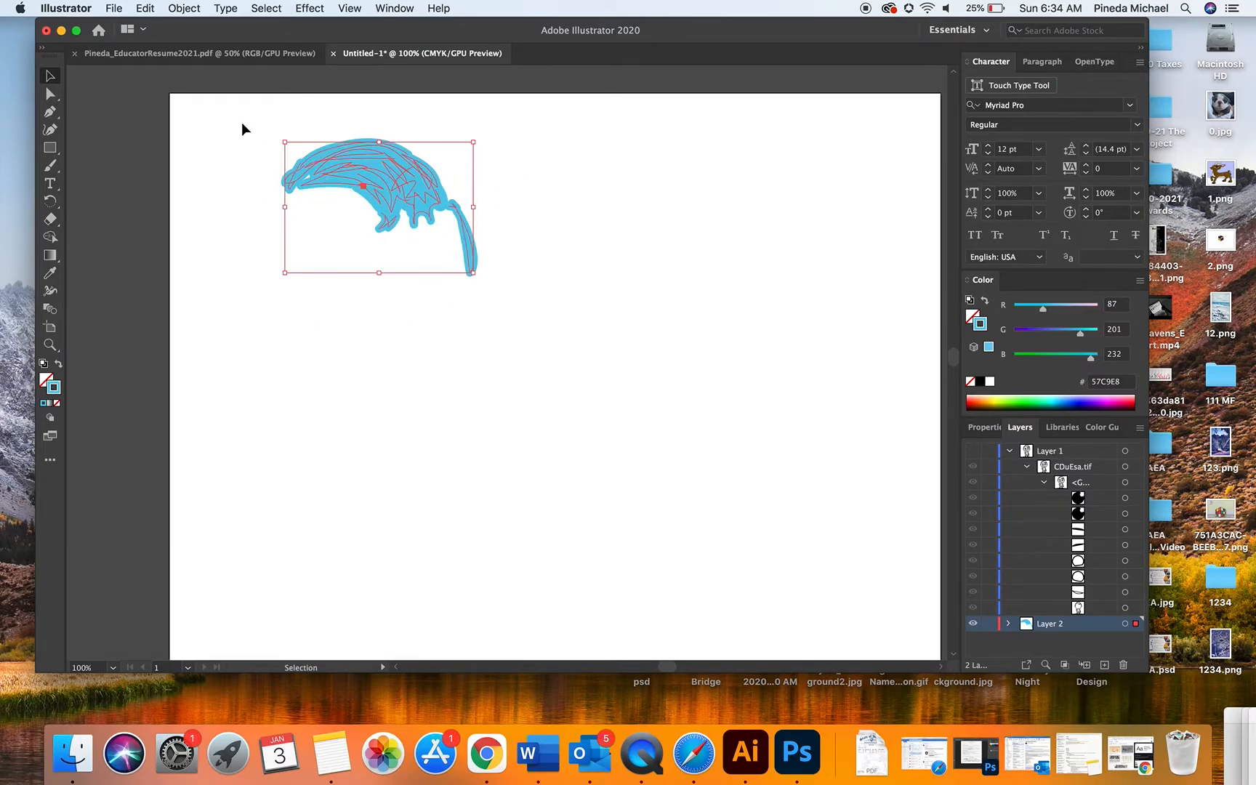
left_click(51, 238)
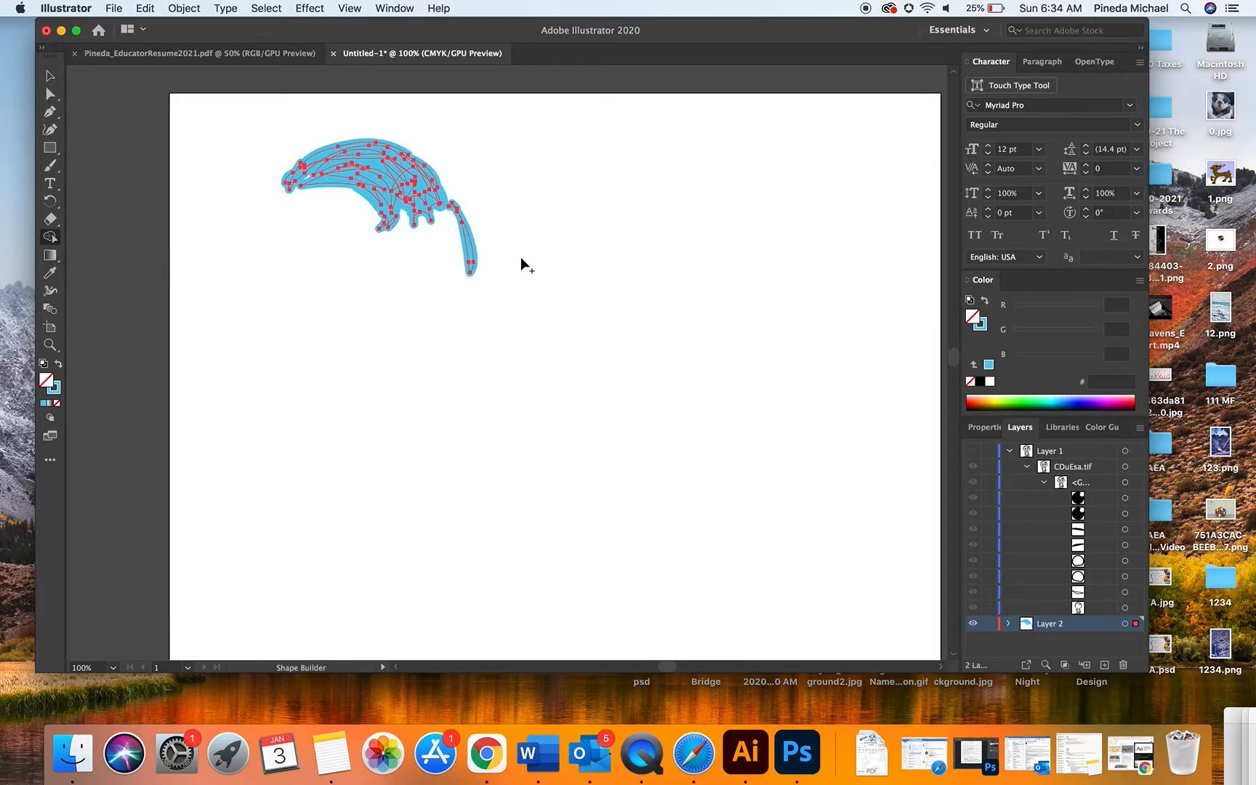
mouse_move(514, 271)
left_mouse_down()
mouse_move(387, 173)
mouse_move(327, 154)
left_mouse_up()
mouse_move(471, 157)
left_mouse_down()
mouse_move(428, 154)
mouse_move(265, 226)
left_mouse_up()
left_click(50, 75)
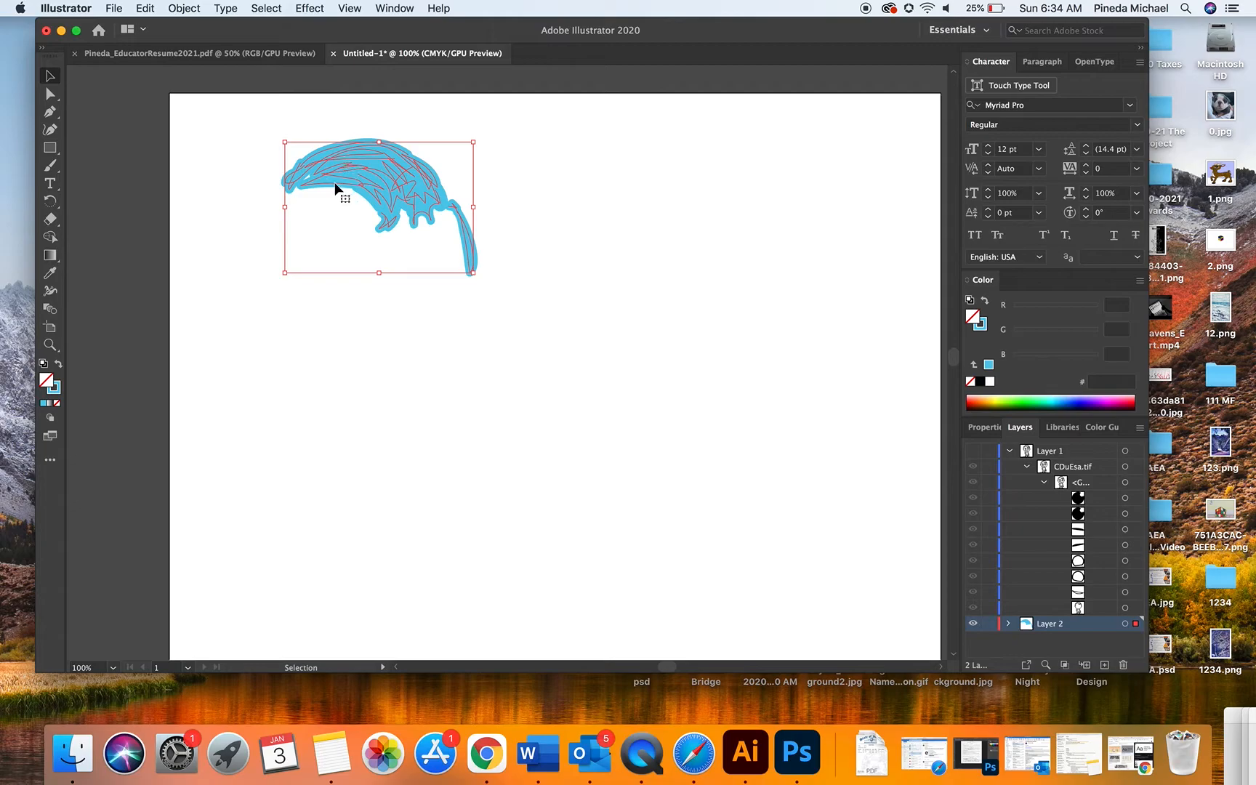
left_click(181, 129)
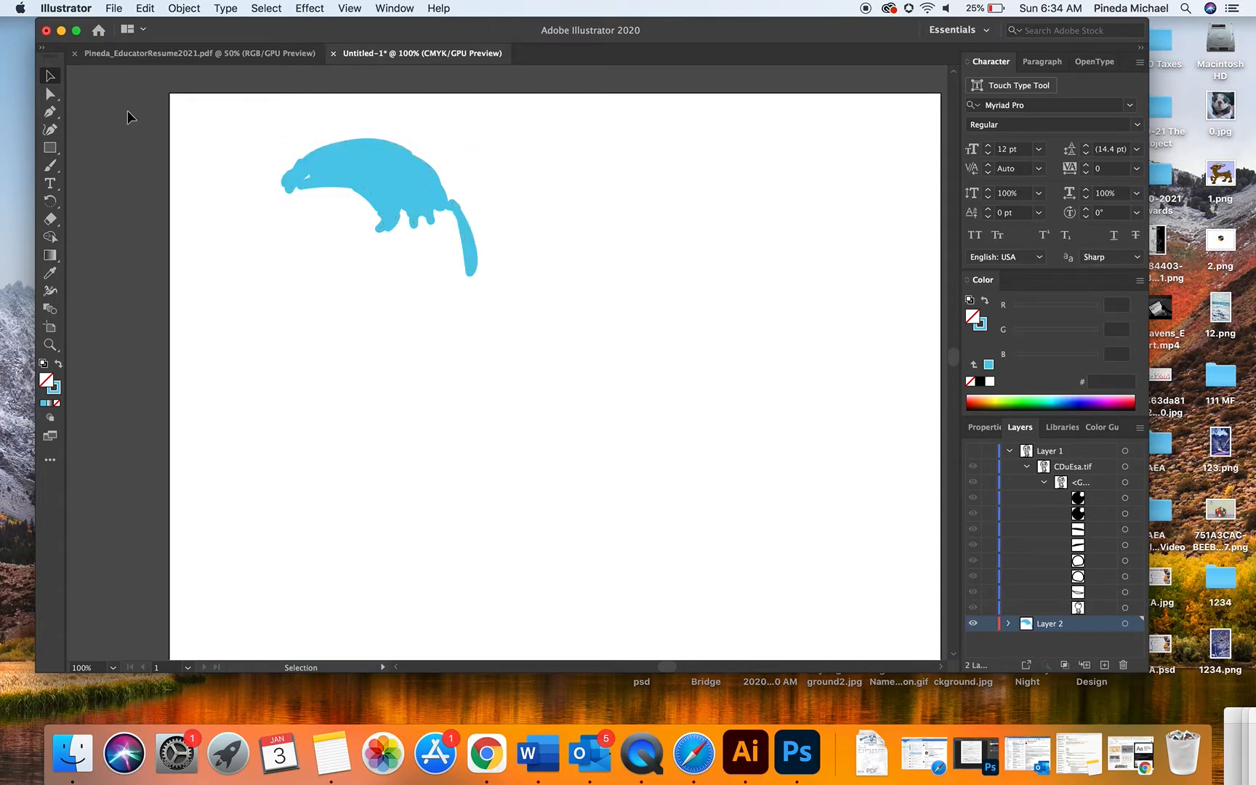
Select all the hair strokes and rasterize them in CMYK at High (300 ppi) with a white background.
left_click_drag(230, 101, 549, 370)
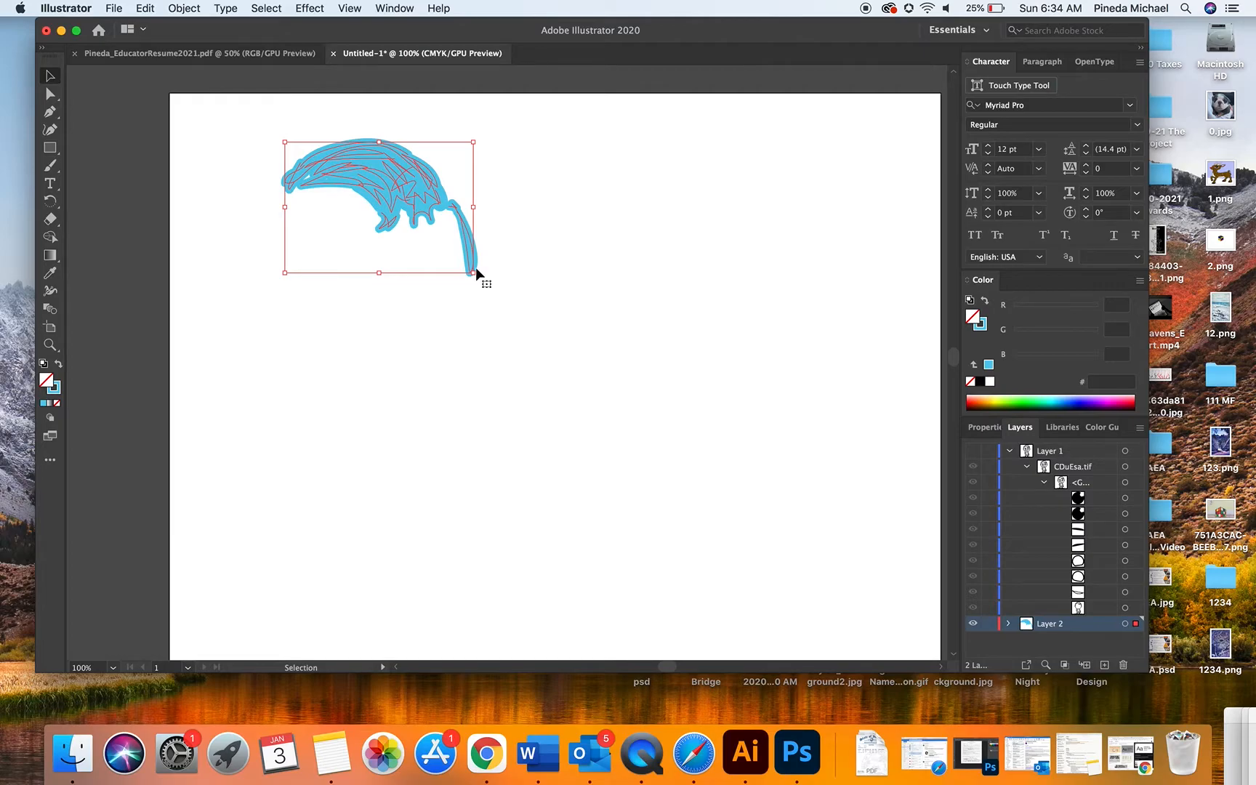
left_click(184, 9)
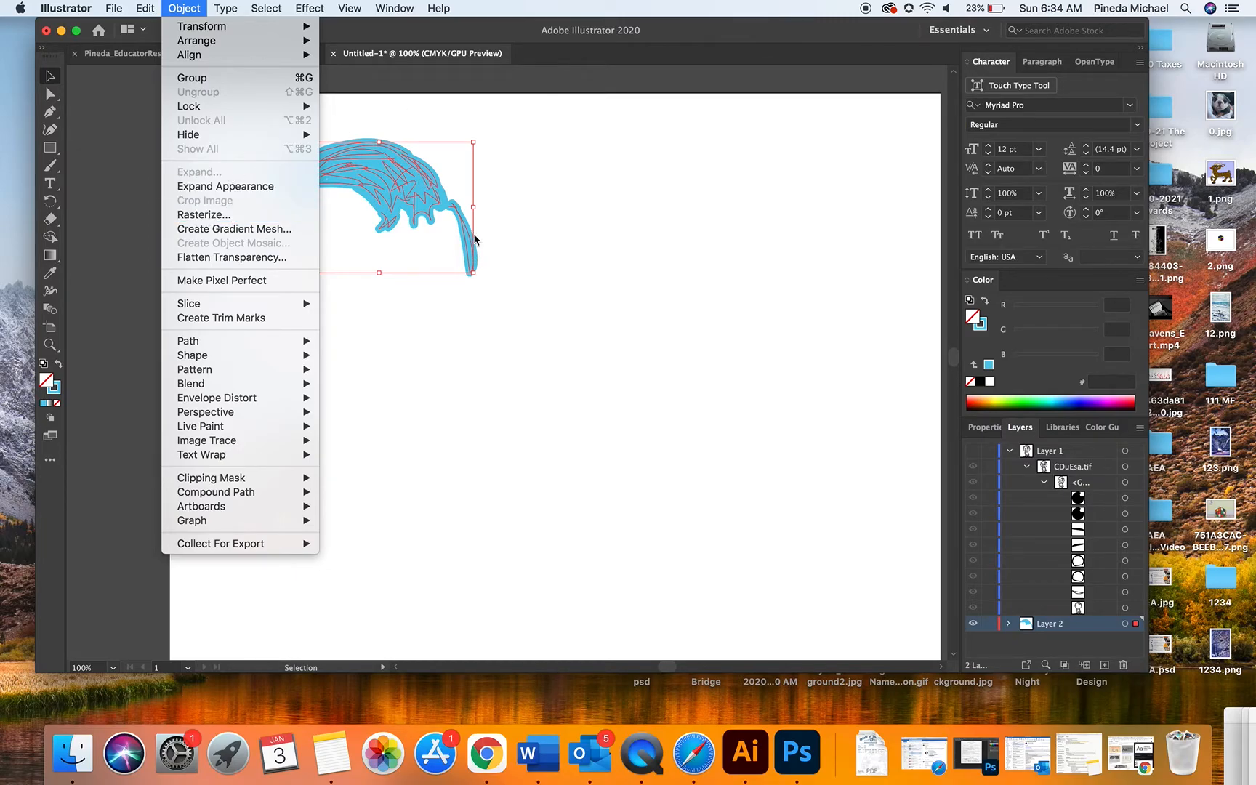
left_click(242, 217)
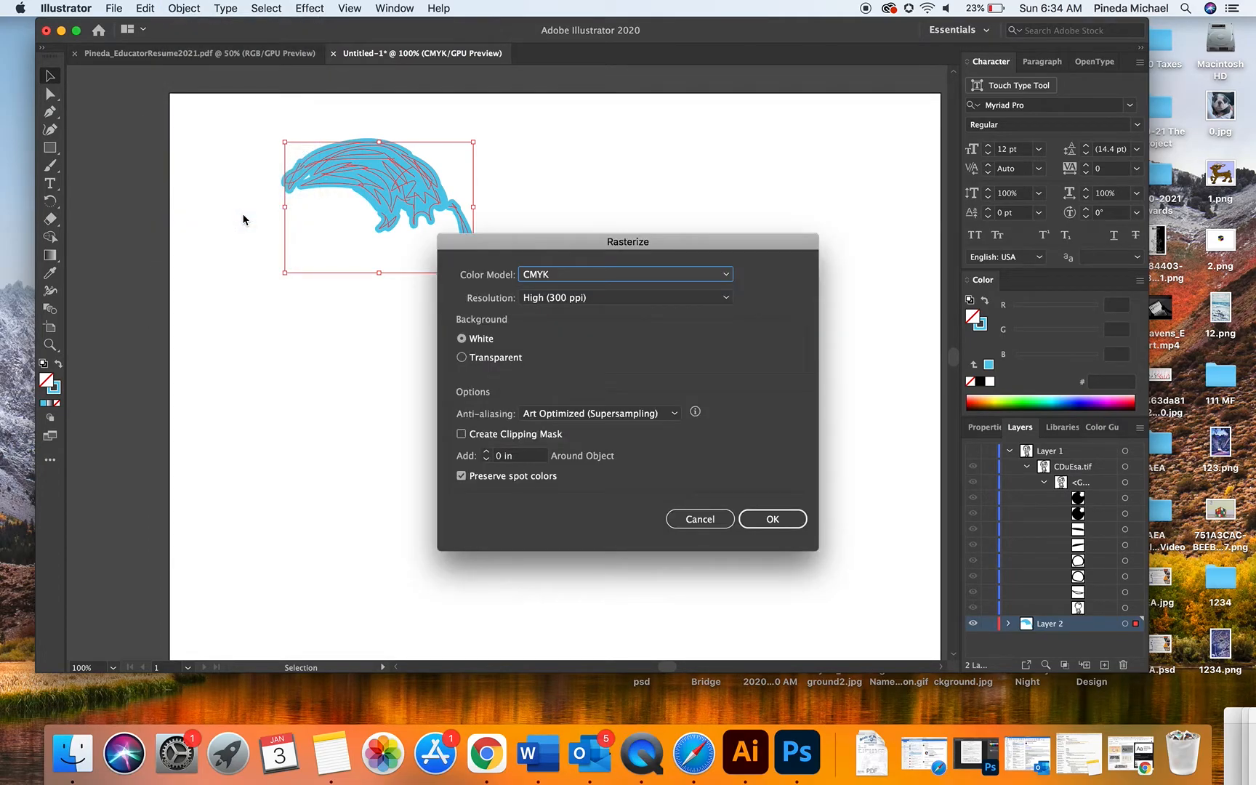
left_click(789, 519)
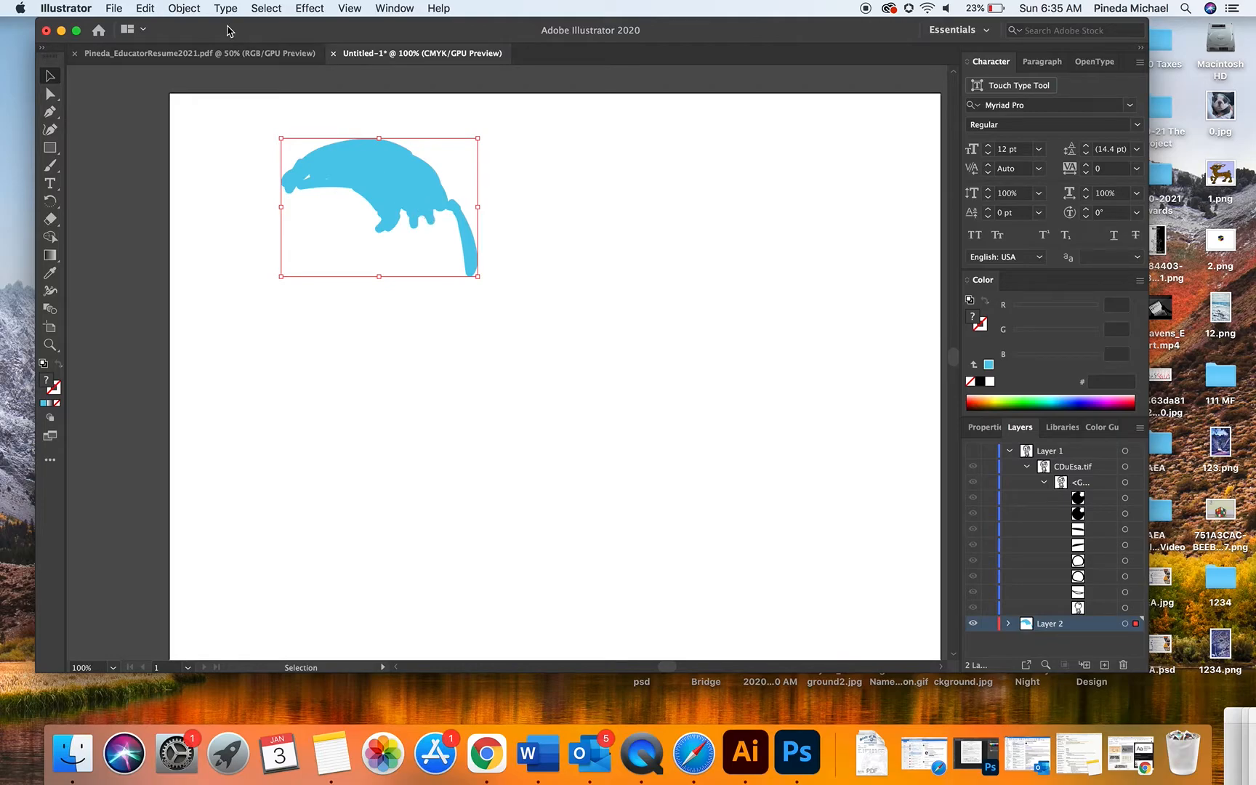
Try to convert the rasterized blue hair into vector paths with Image Trace Make and Expand.
left_click(185, 8)
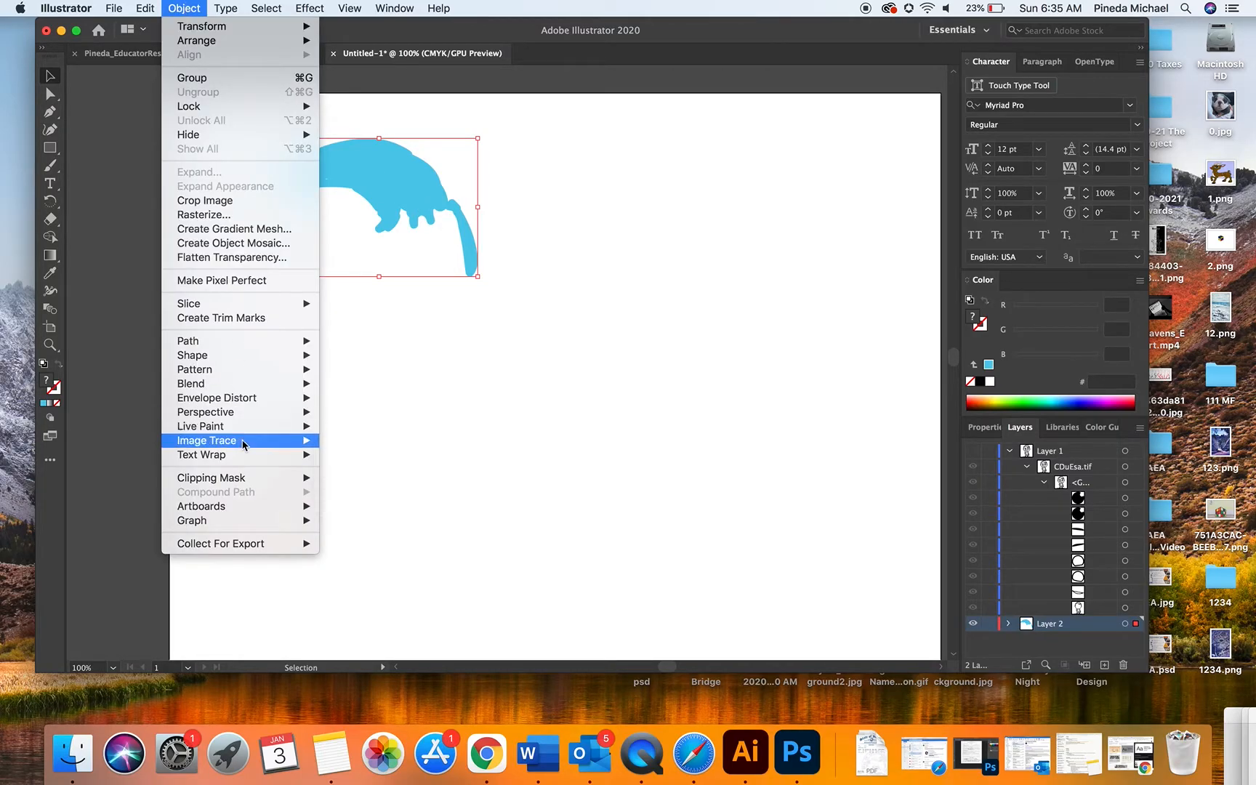
mouse_move(244, 441)
left_click(346, 455)
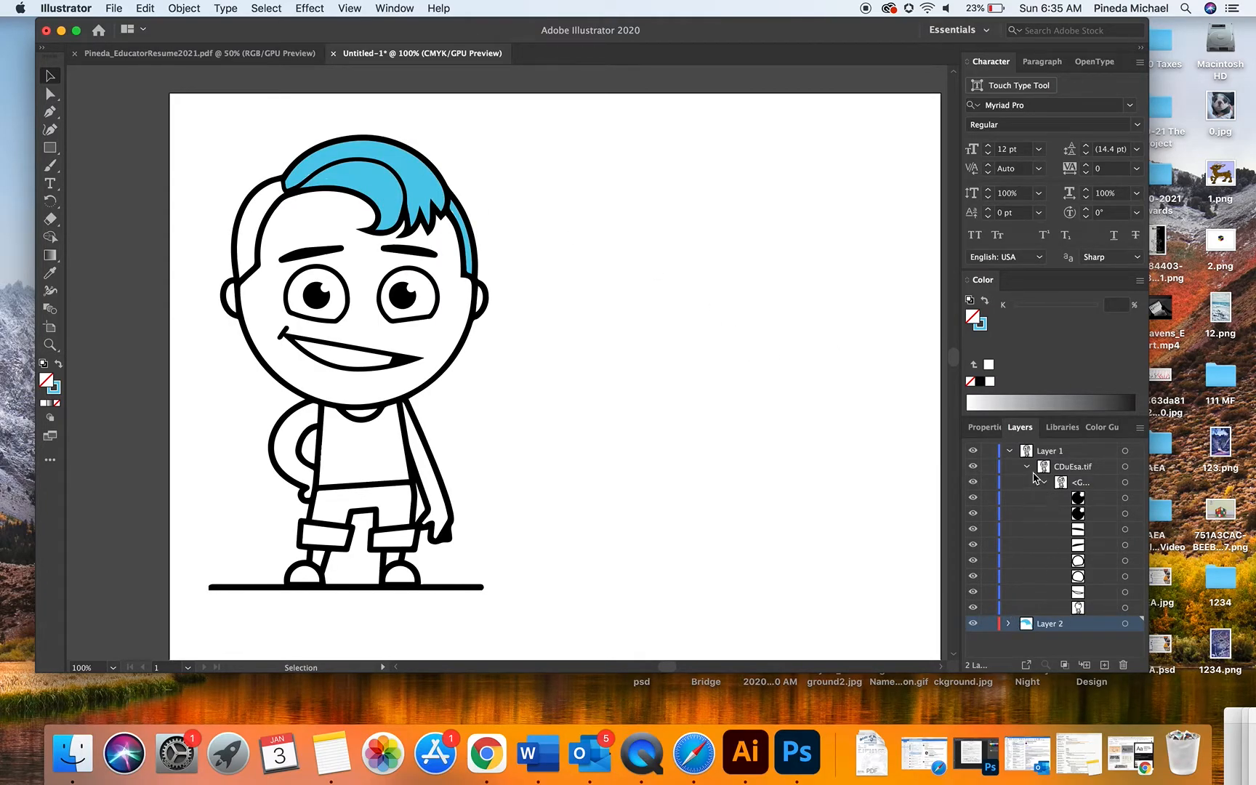
Hide Layer 1, select all the blue hair strokes and set their stroke color to black (000000).
left_click(974, 450)
left_click_drag(251, 121, 732, 546)
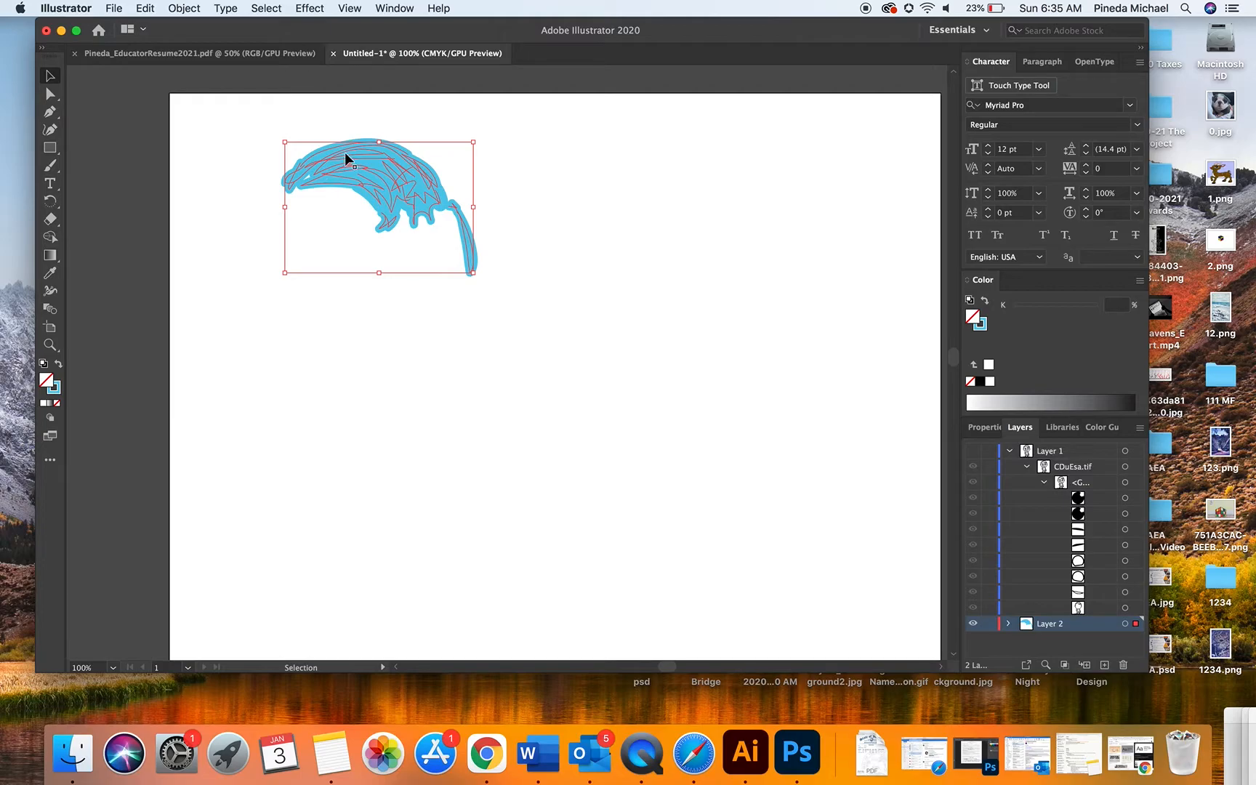
double_click(55, 389)
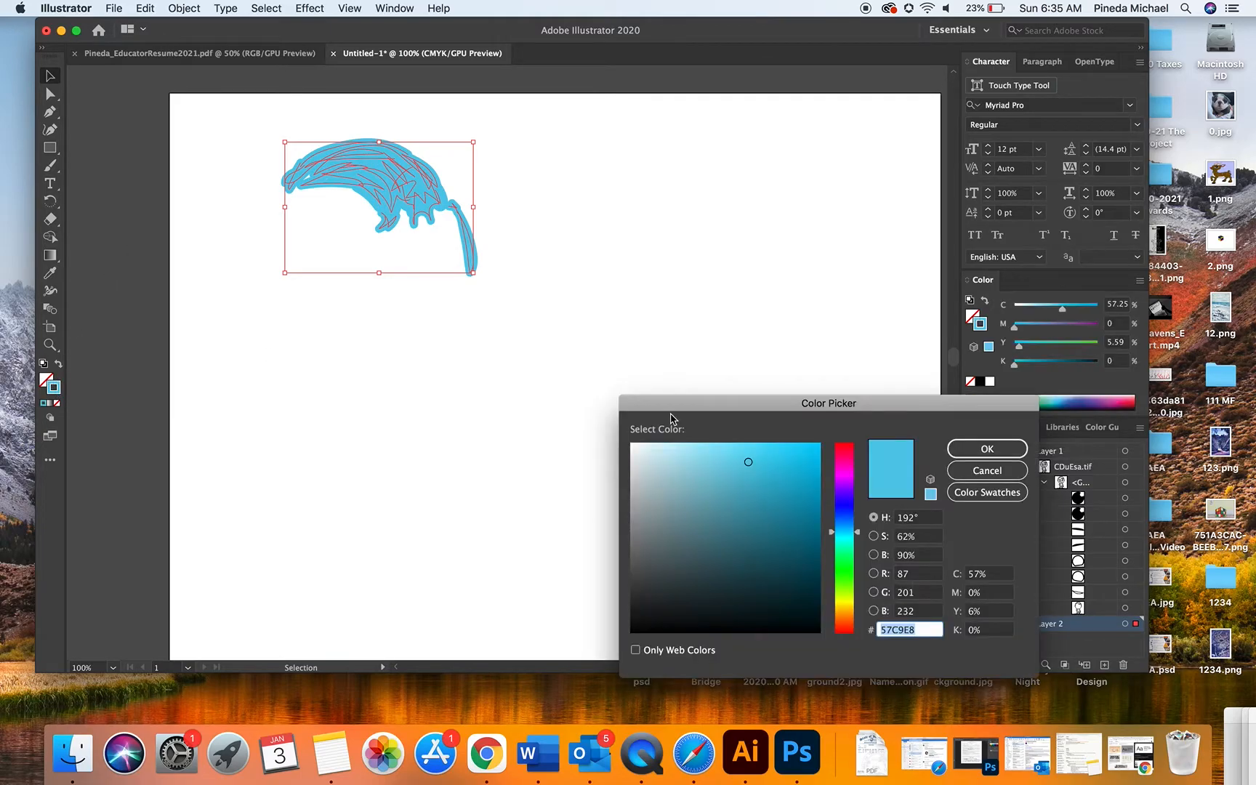
left_click(831, 517)
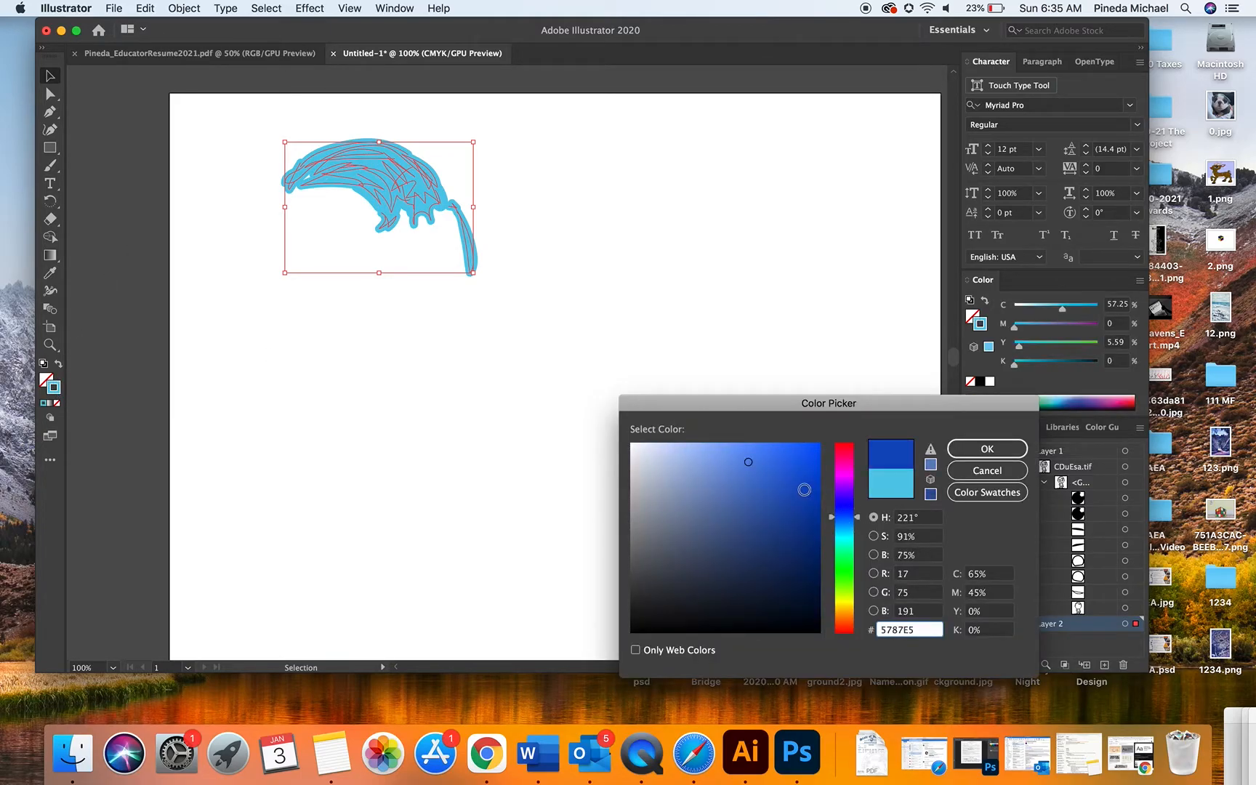
left_click_drag(743, 591, 609, 635)
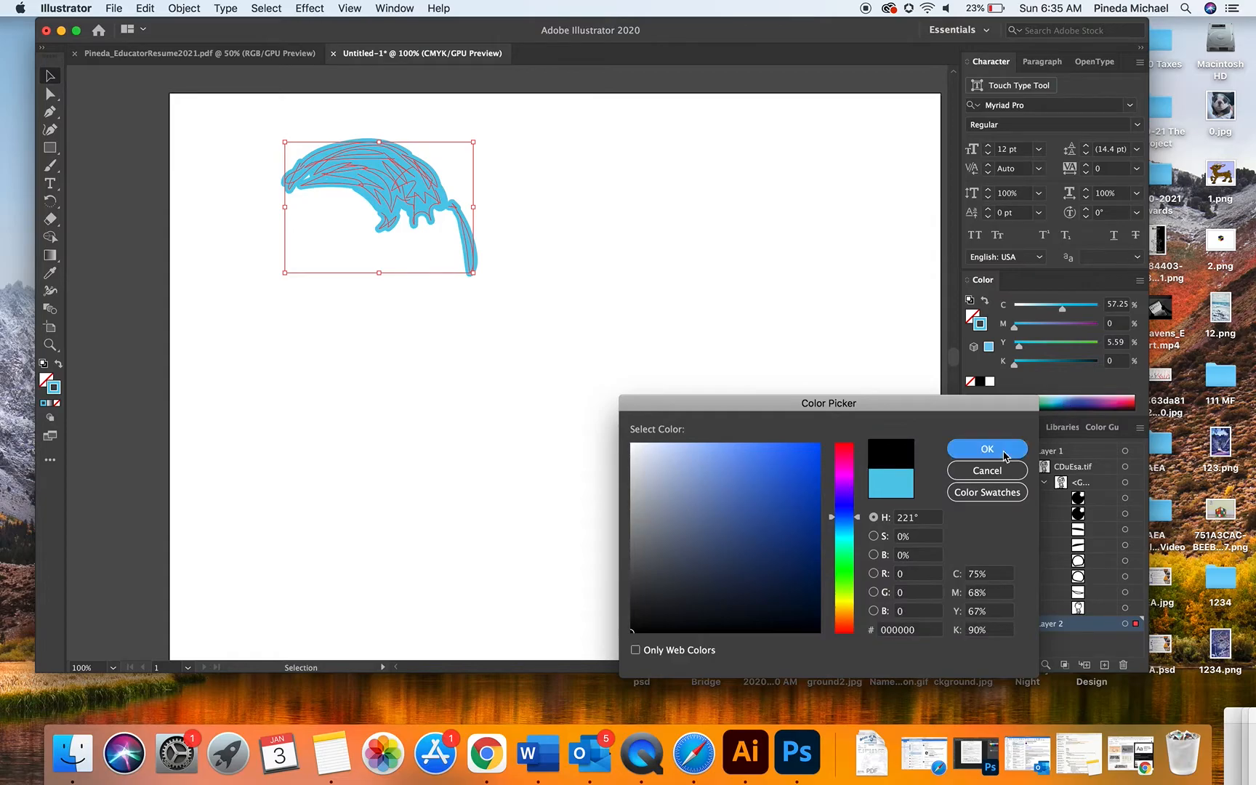
left_click(987, 449)
Rasterize the black hair strokes in CMYK at High (300 ppi) with a white background, then apply Image Trace Make and Expand.
left_click(183, 9)
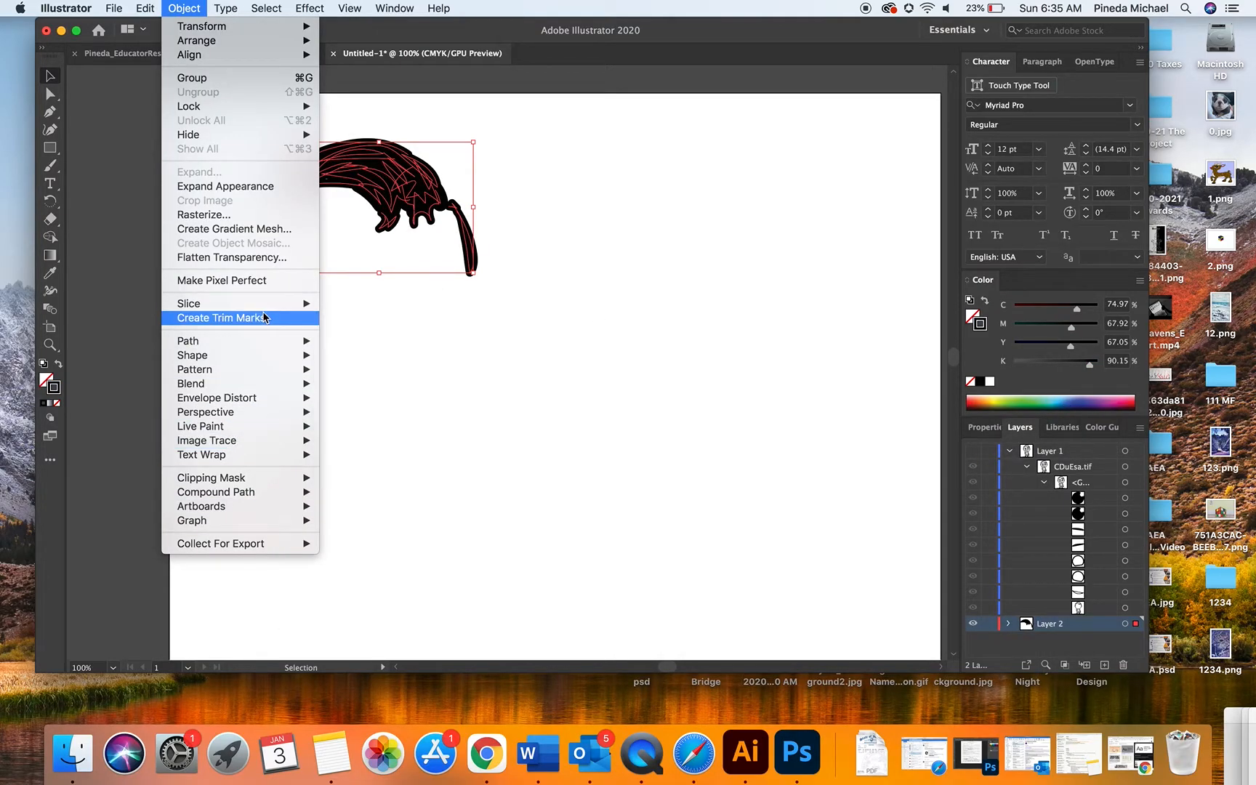
left_click(260, 215)
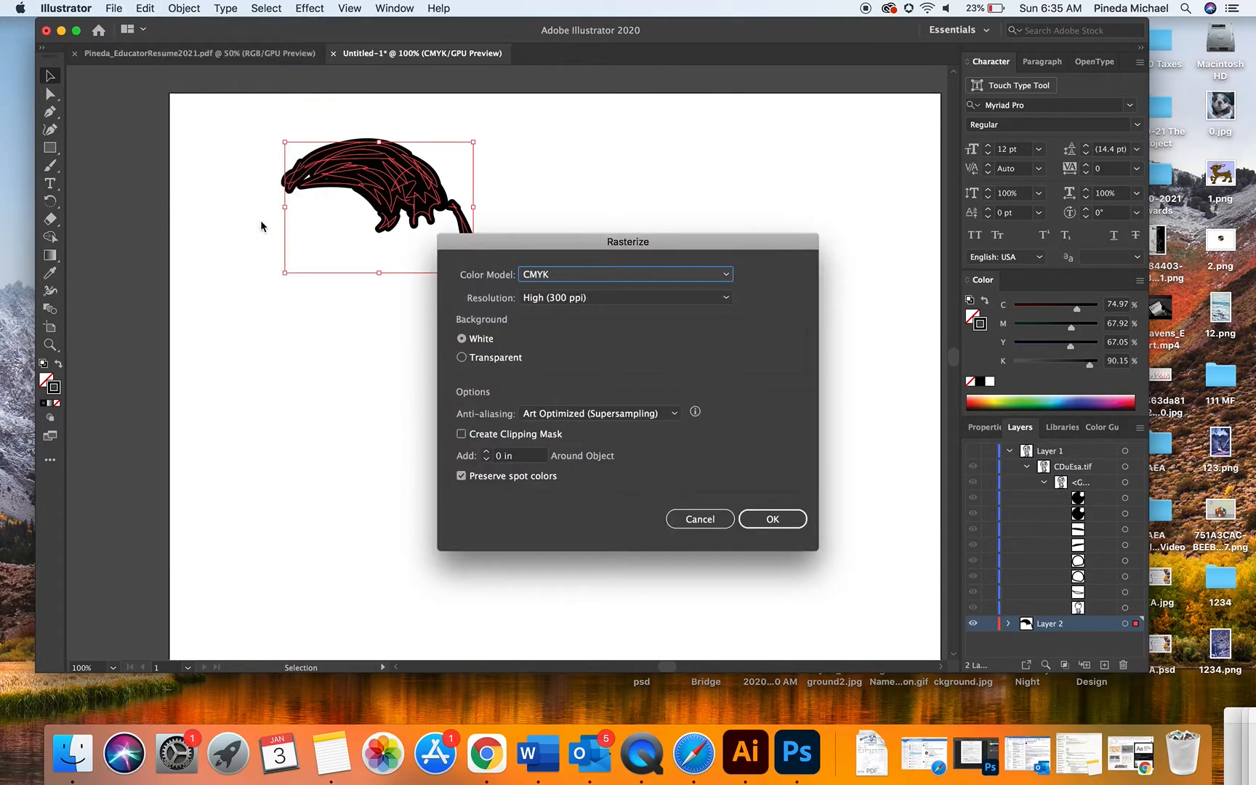
left_click(773, 519)
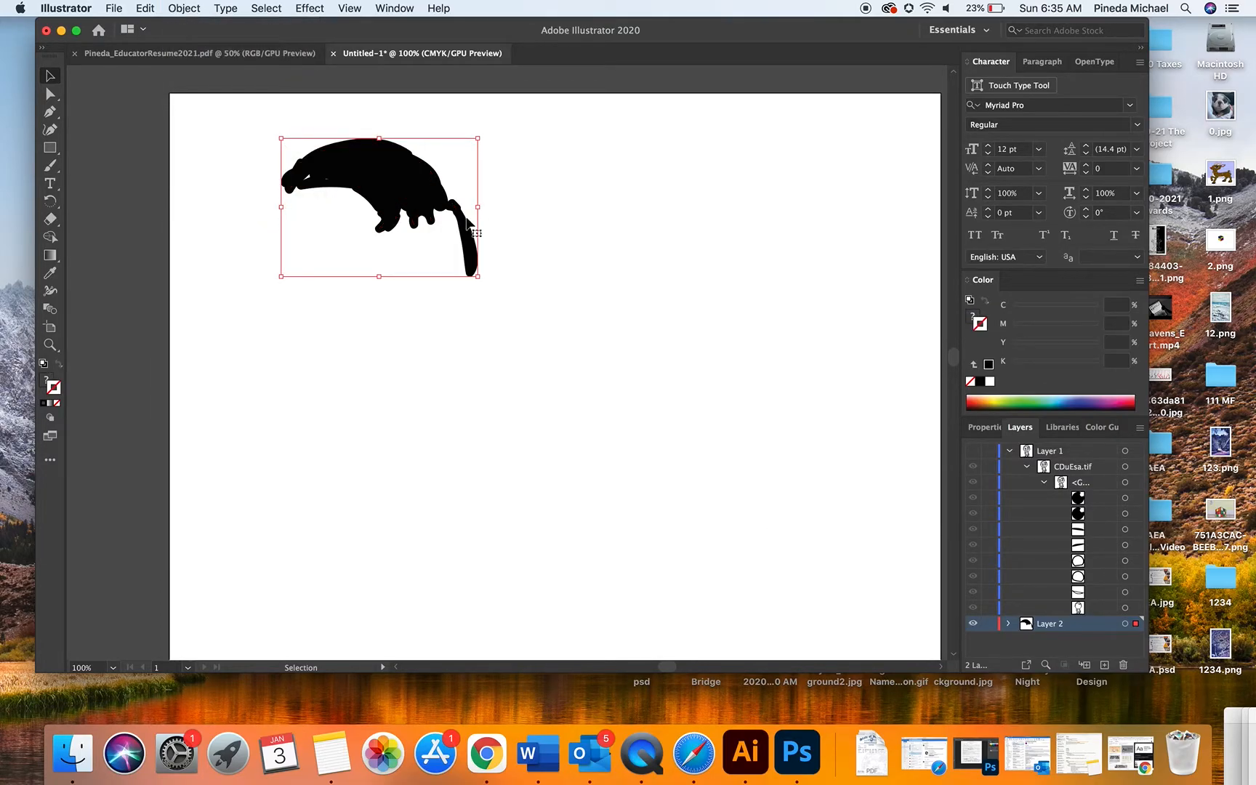
left_click(186, 8)
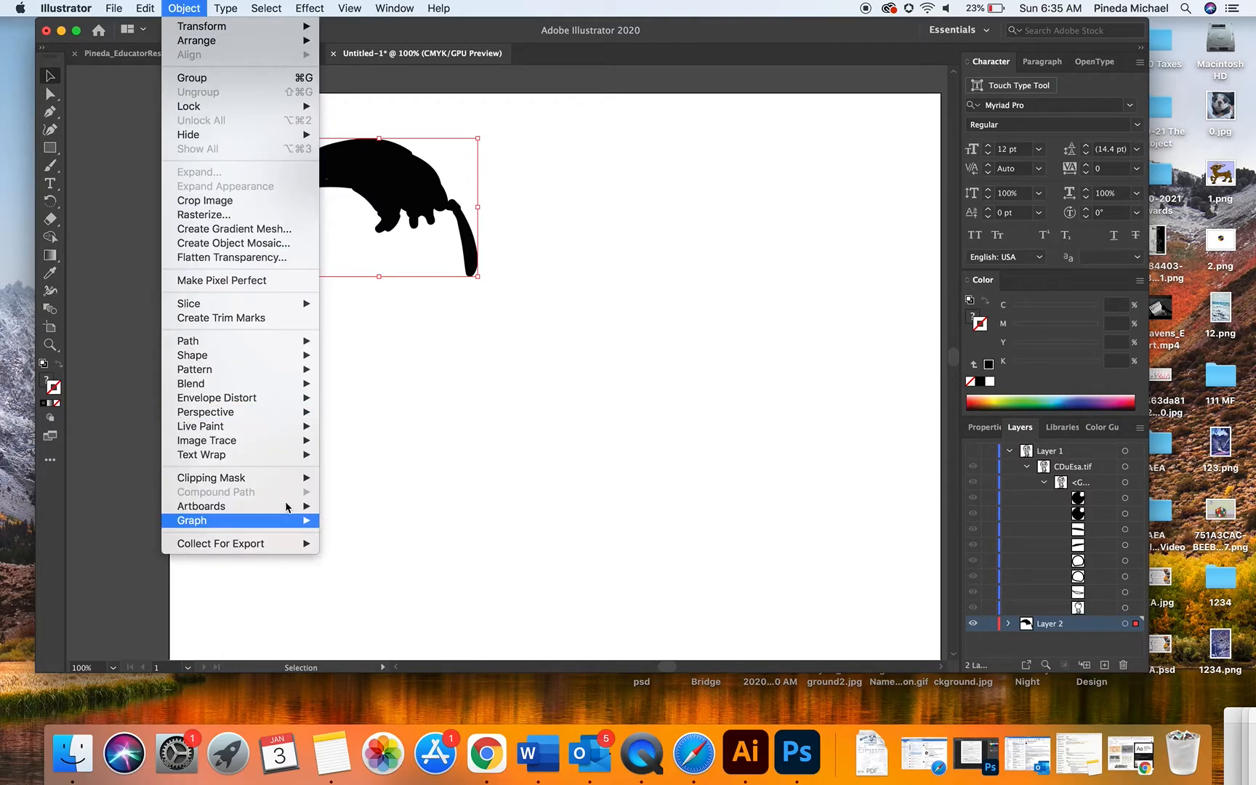
mouse_move(218, 440)
left_click(369, 454)
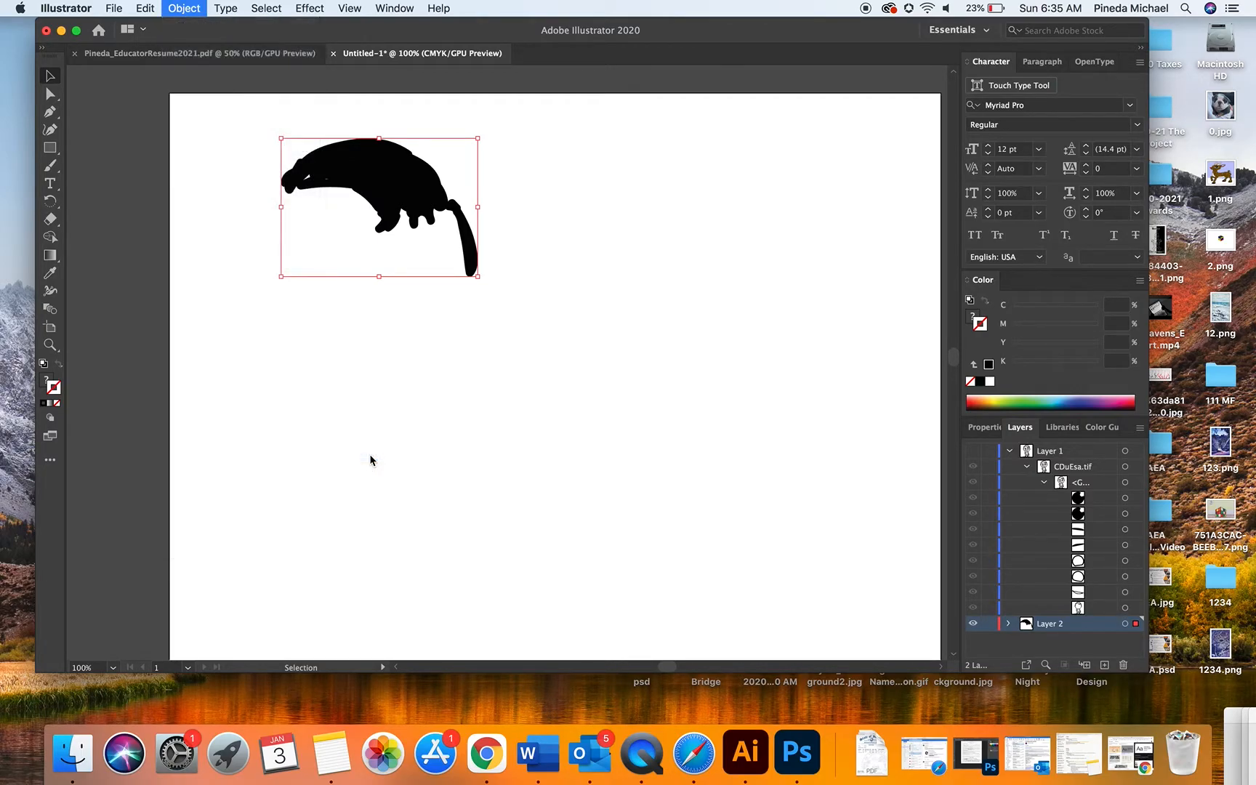
Select the white background piece of the traced hair, extend the selection to the same fill color, and delete those pieces.
left_click(50, 94)
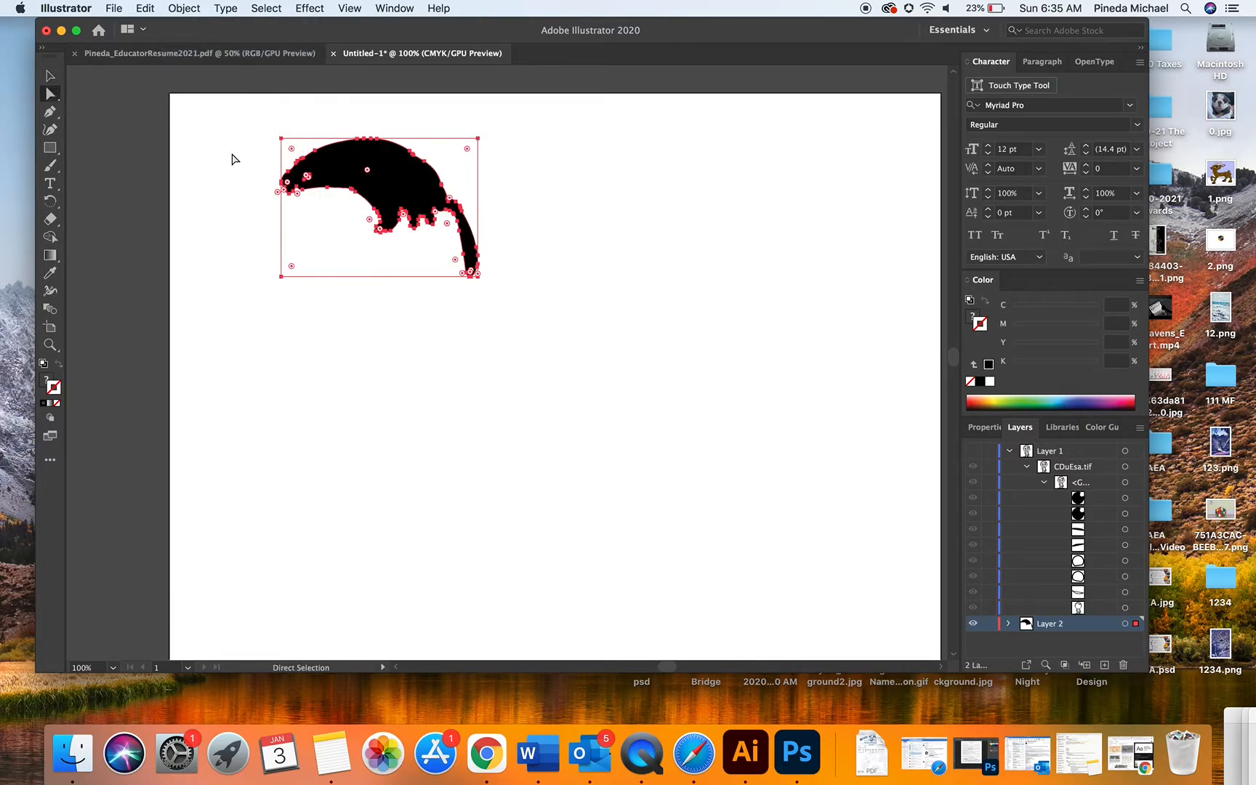
left_click(275, 234)
left_click(328, 255)
left_click(275, 258)
left_click(303, 258)
left_click(266, 8)
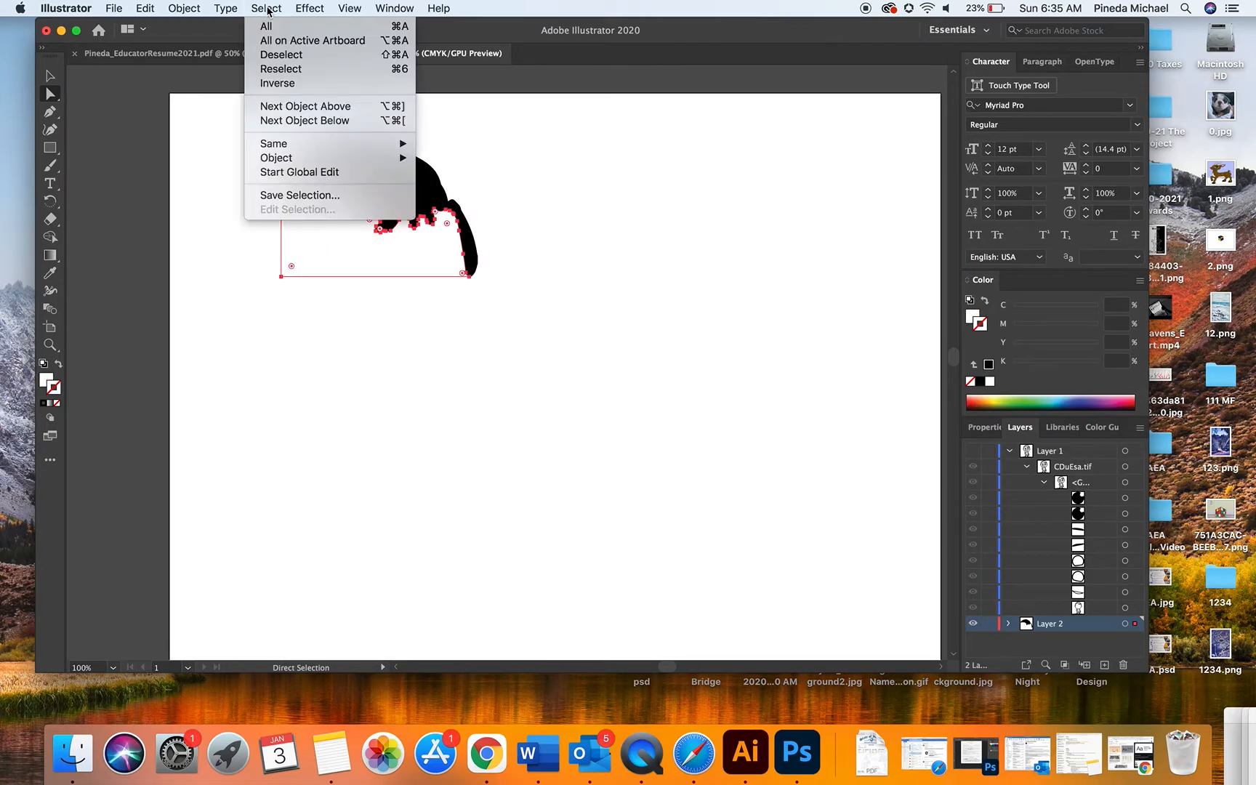
mouse_move(316, 149)
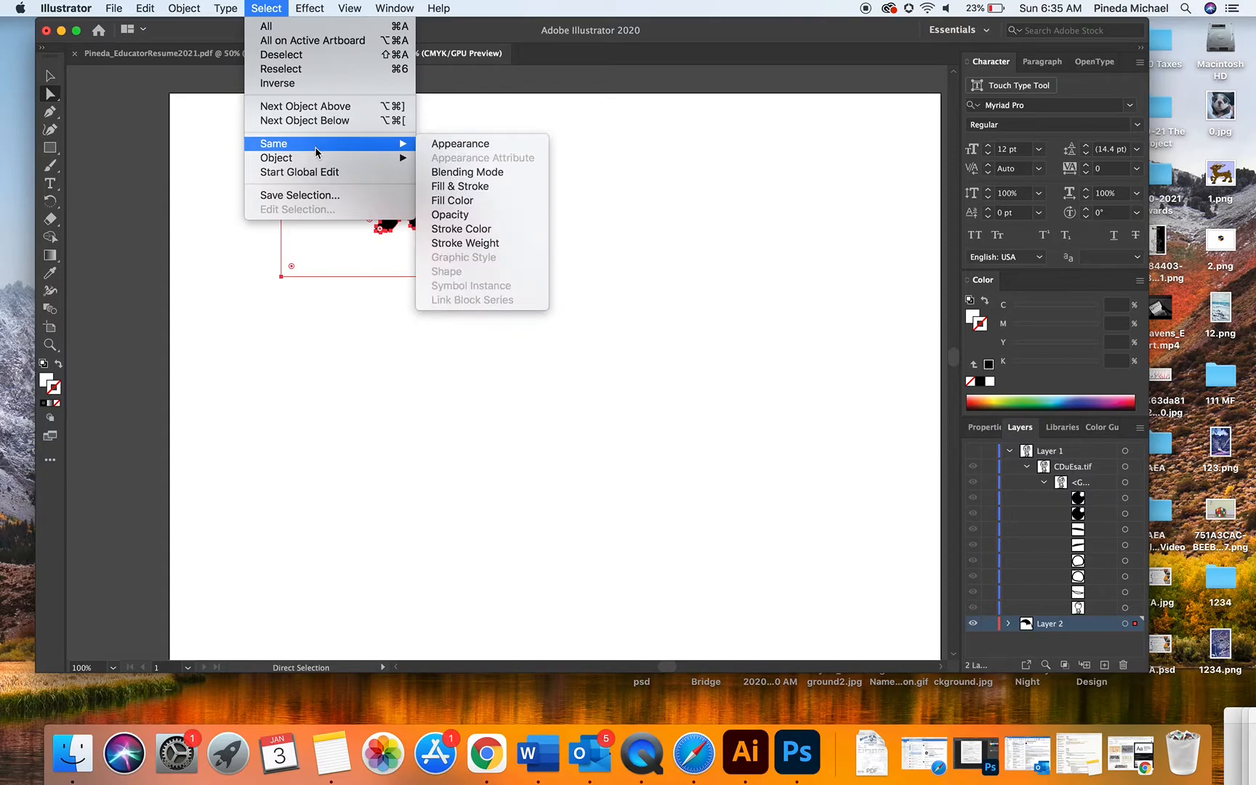
left_click(453, 200)
key("Delete")
Select the traced hair shape, switch its color mode to RGB and fill it with blue 00CFFF.
left_click(49, 75)
left_click(402, 202)
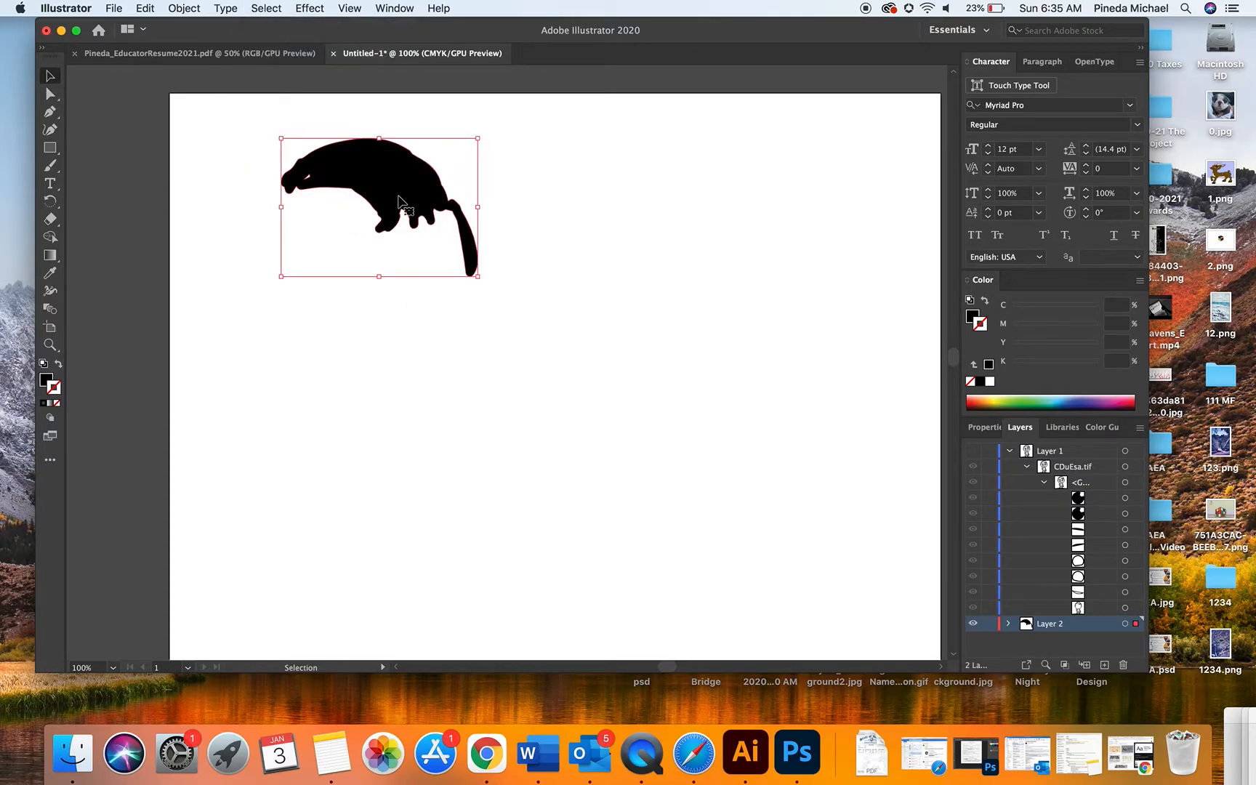
double_click(45, 379)
left_click_drag(798, 461, 825, 437)
left_click(1017, 447)
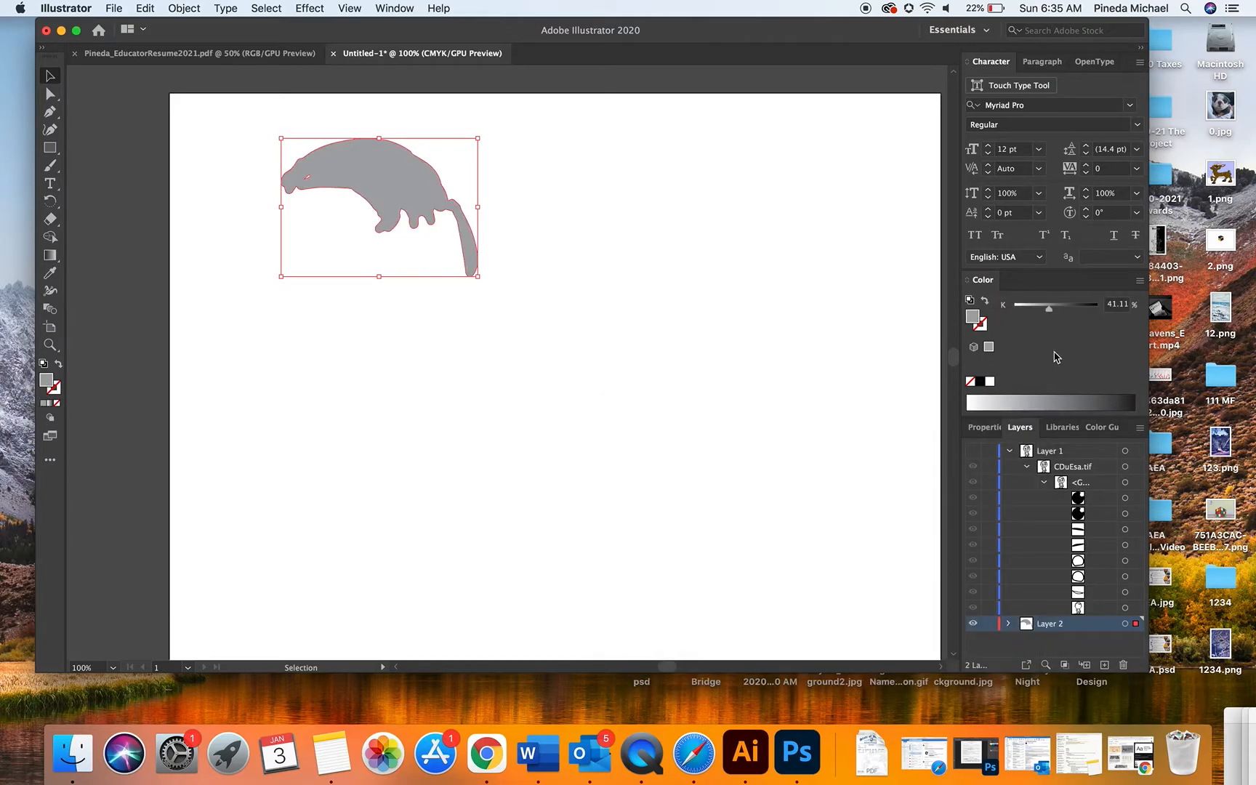
left_click(1139, 280)
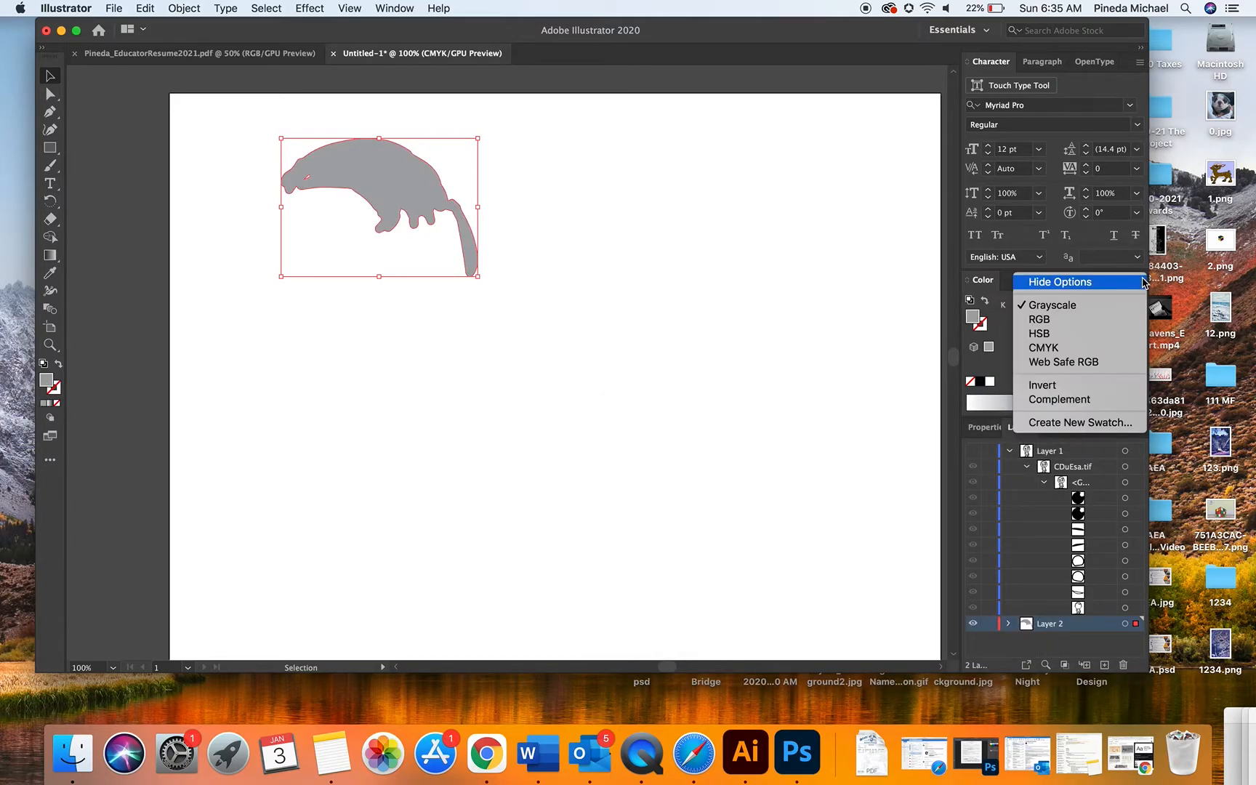
left_click(1120, 324)
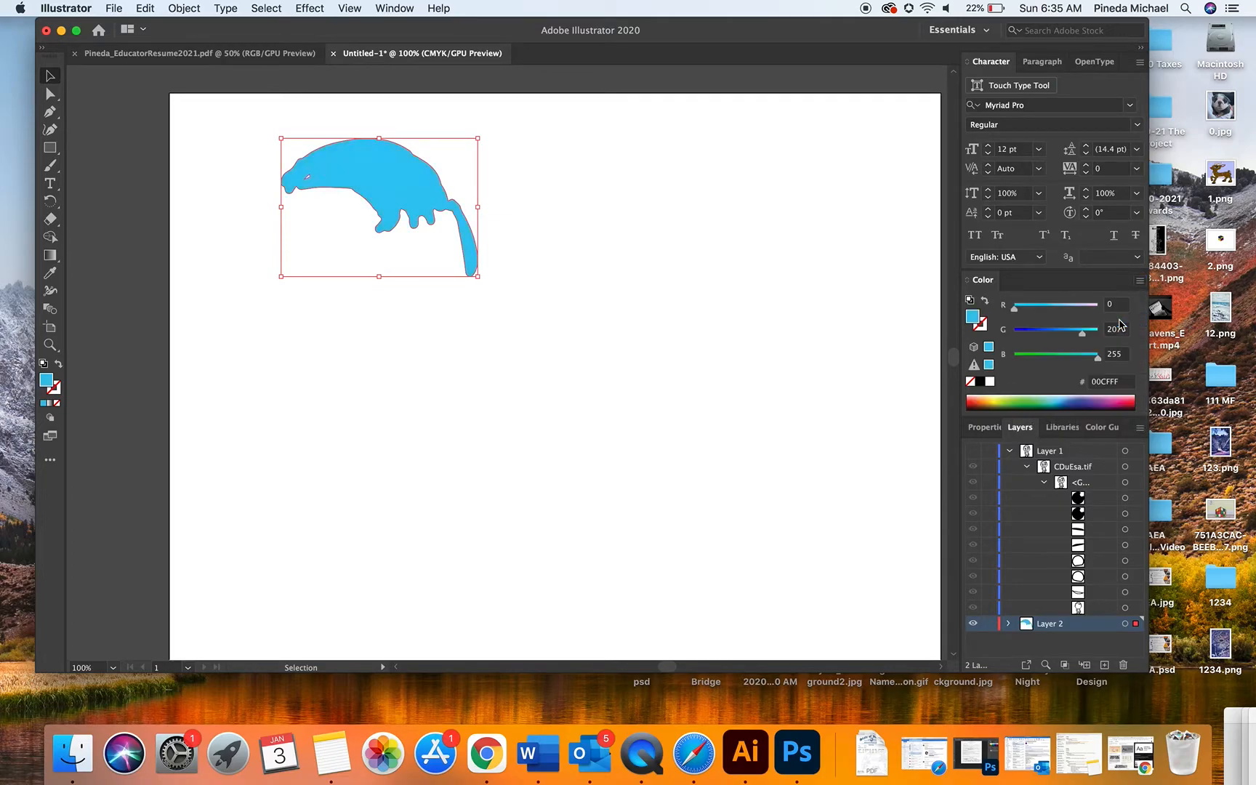
Show Layer 1 again and select the blue hair shape beneath the line art to reuse its color.
left_click(972, 450)
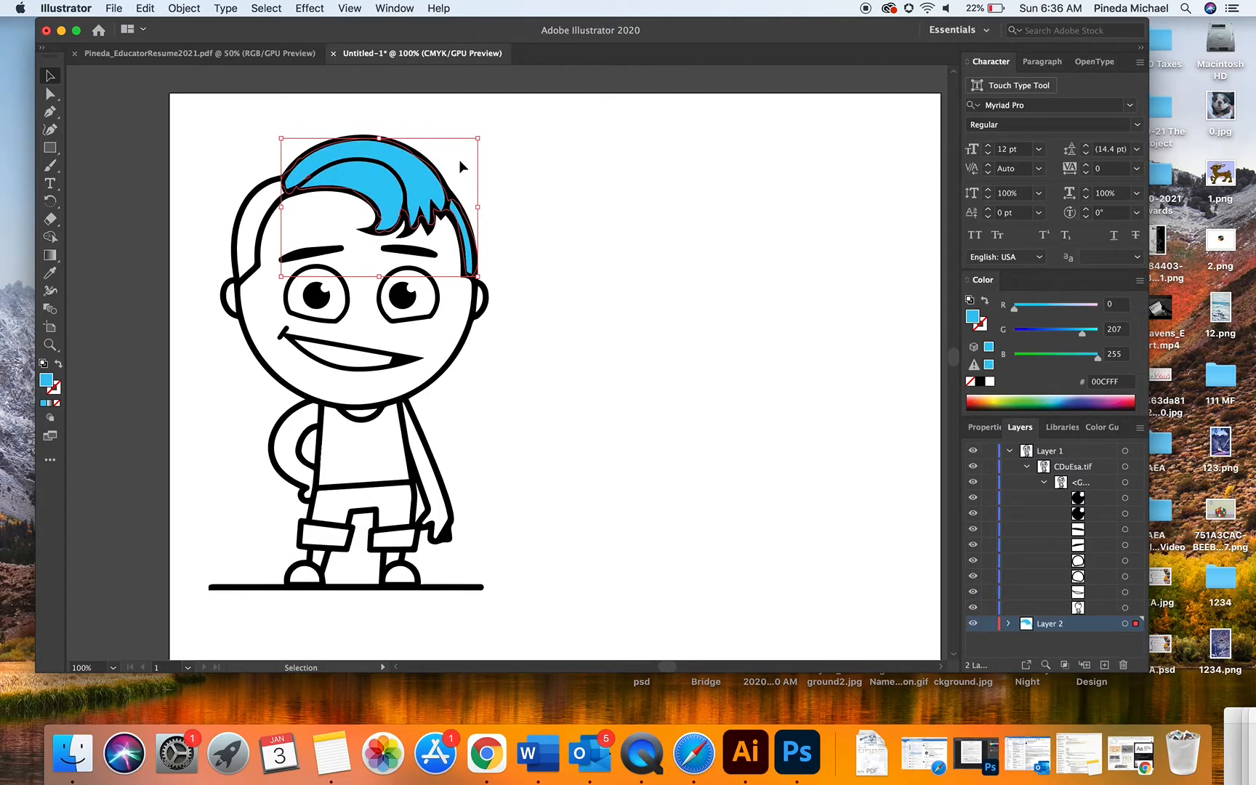
left_click(50, 93)
left_click(67, 102)
left_click(362, 180)
left_click(466, 252)
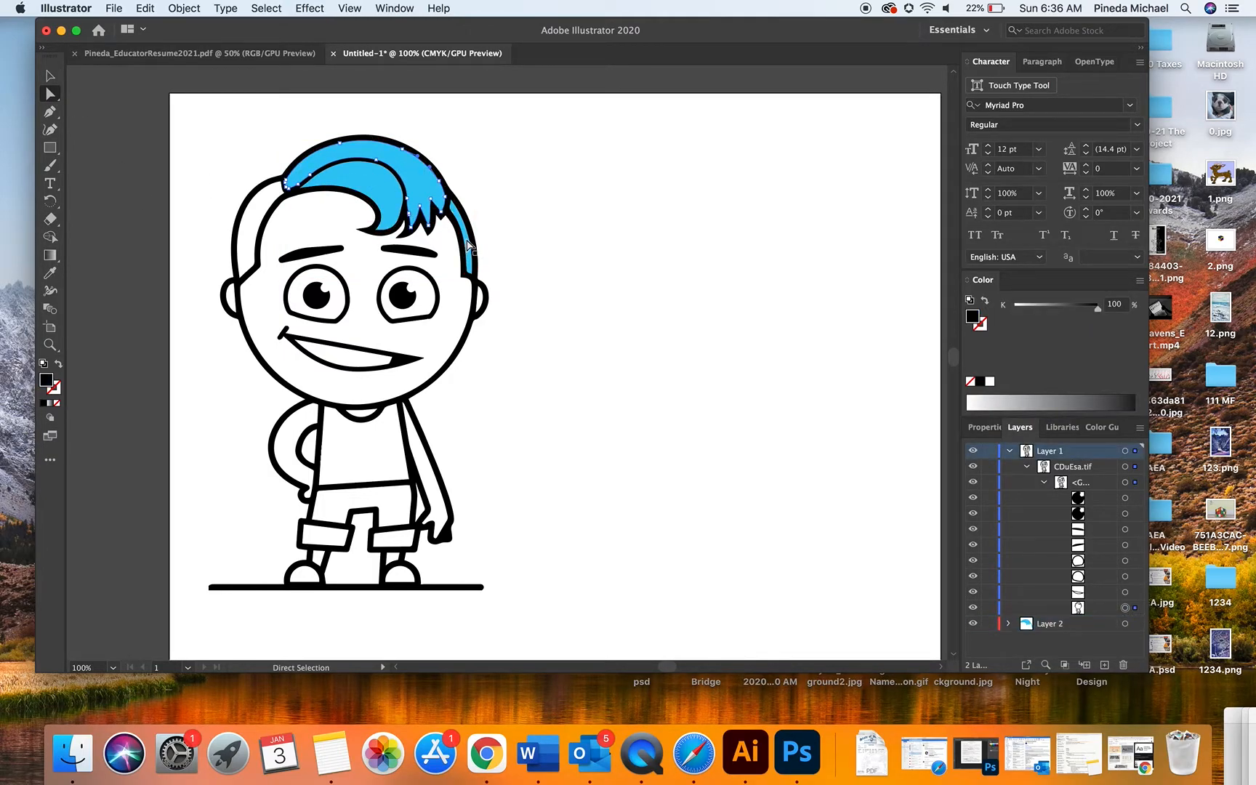
left_click(354, 182)
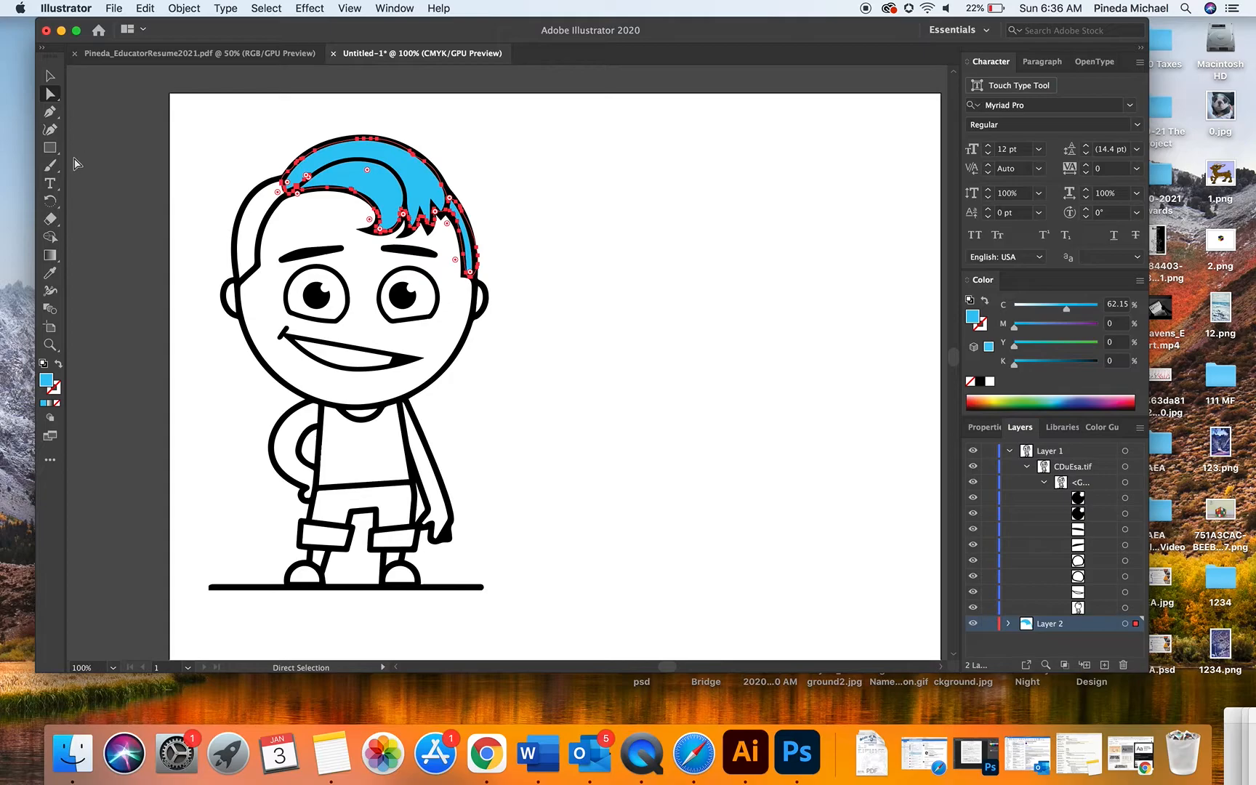
Add a new layer between Layer 1 and Layer 2 and paint the hair above the boy's left-hand ear blue with the Paintbrush.
left_click(49, 166)
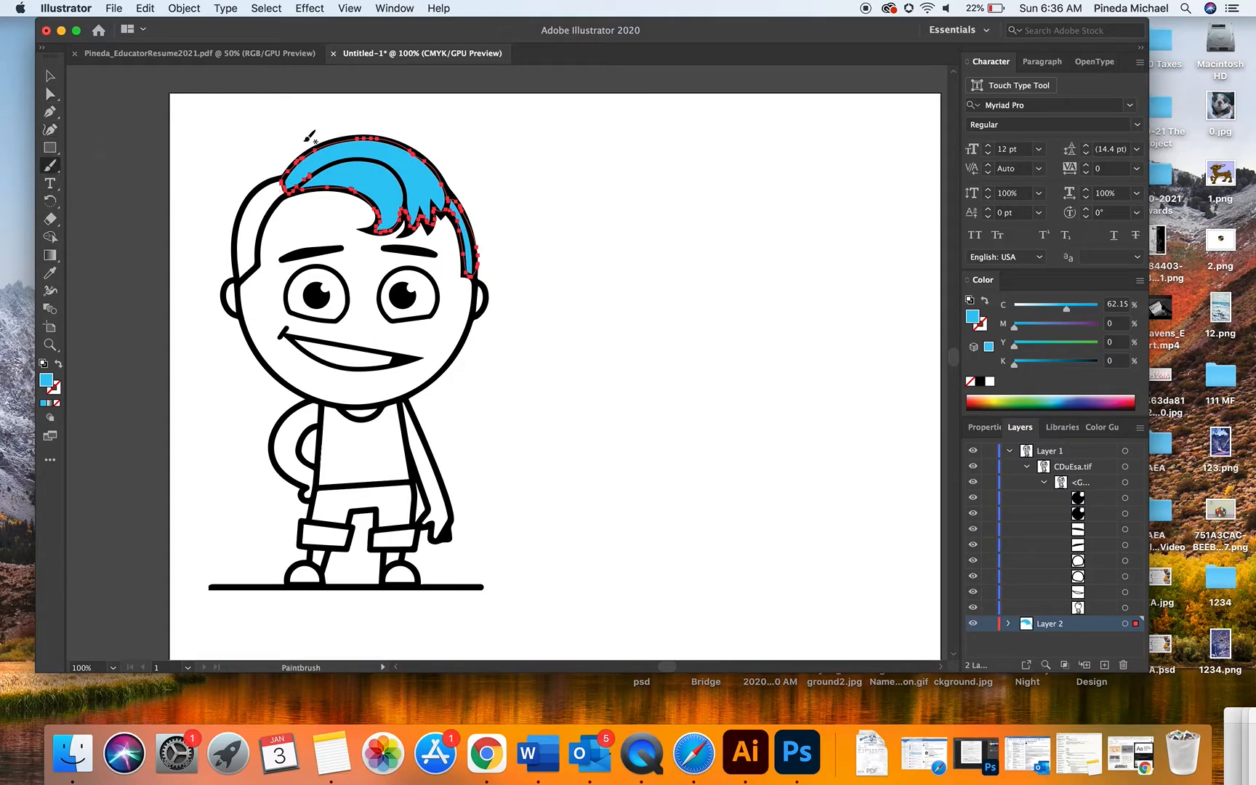
left_click(1104, 664)
left_click(1124, 624)
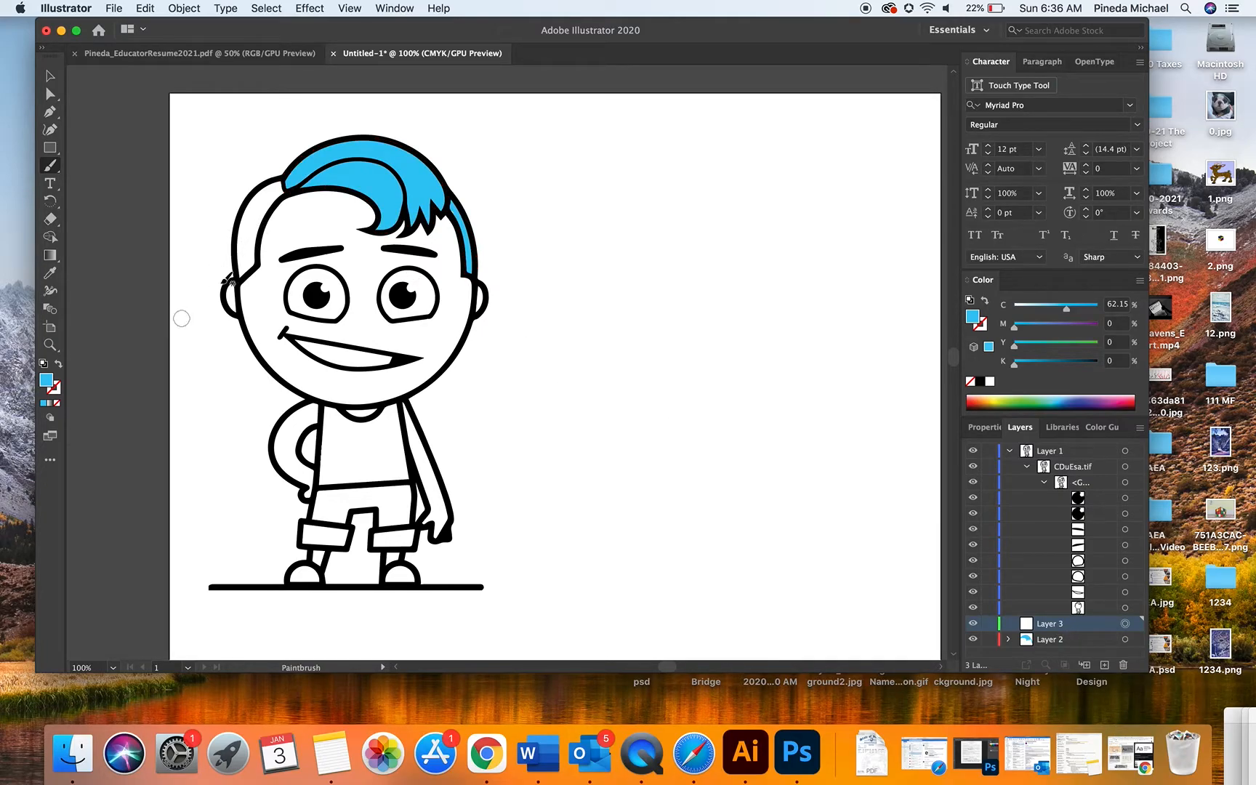
left_click(243, 271)
mouse_move(244, 270)
left_mouse_down()
mouse_move(283, 187)
mouse_move(243, 256)
left_mouse_up()
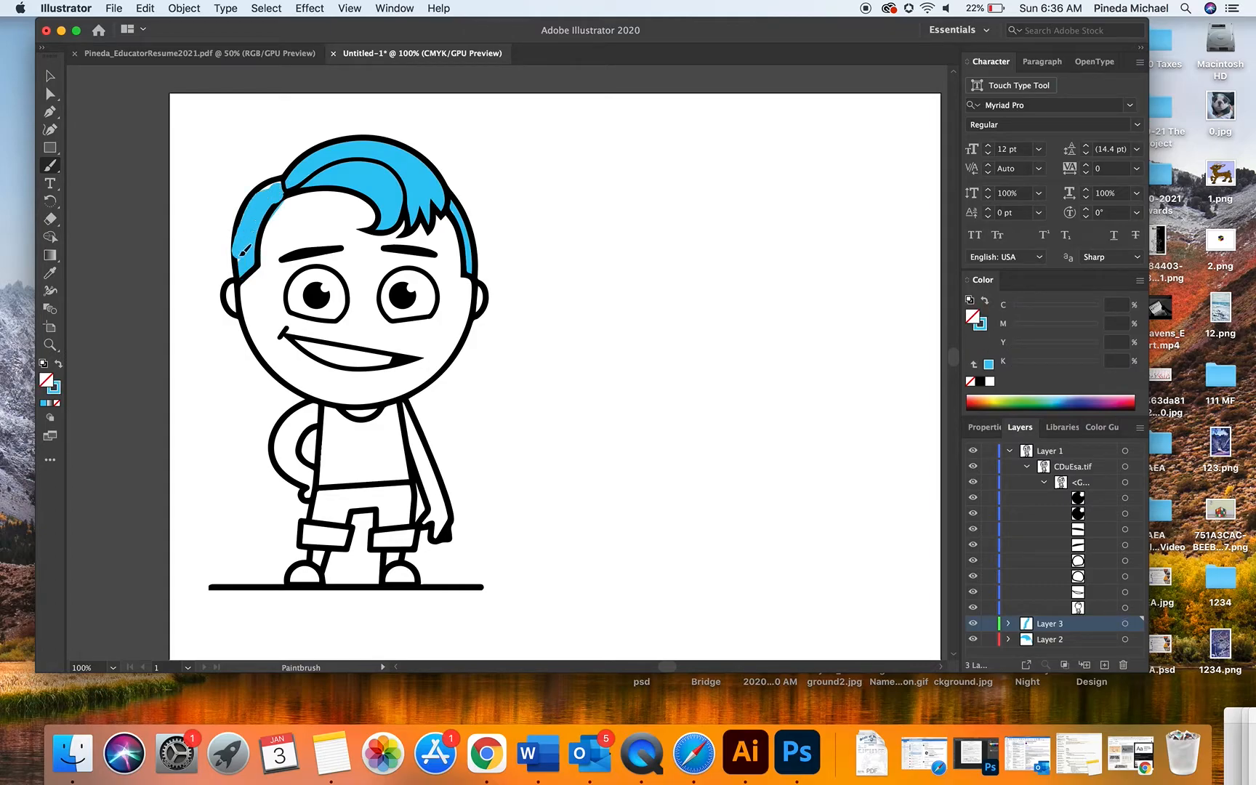
left_click_drag(280, 179, 278, 182)
Try to select the newly painted side hair strokes with the Direct Selection tool while the line art is visible.
left_click(49, 94)
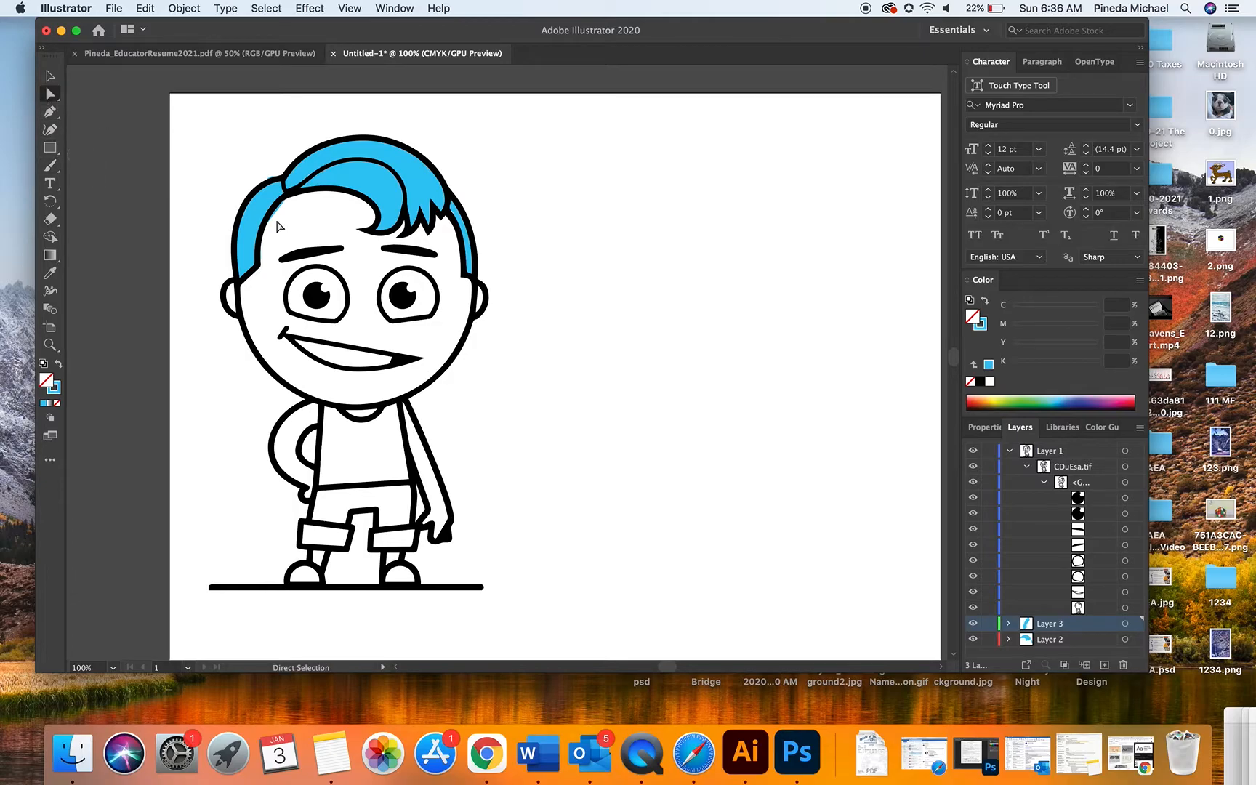
left_click(274, 208)
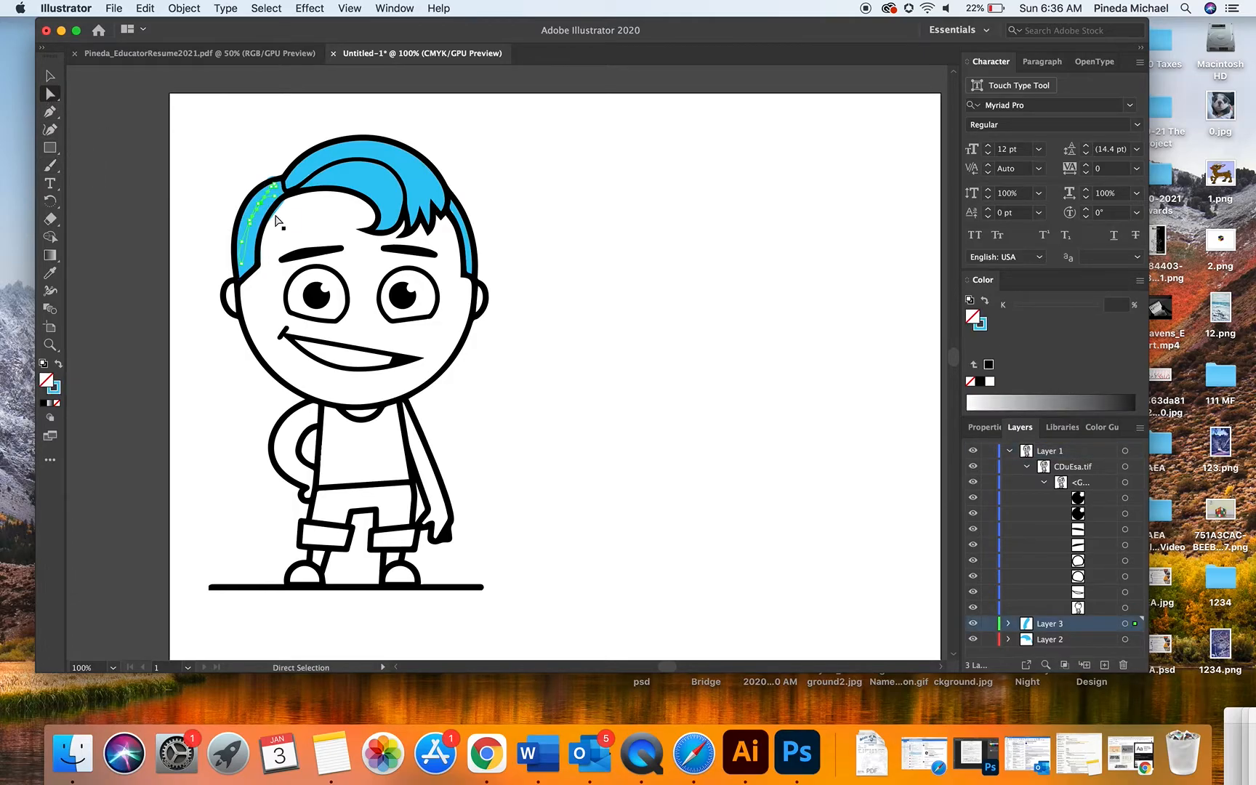
left_click(221, 218)
left_click_drag(249, 229, 252, 226)
left_click(191, 204)
left_click(254, 230)
left_click(253, 229)
left_click(256, 230)
left_click(252, 227)
Hide Layer 1, select the side hair strokes on Layer 3 and set their stroke color to black (000000).
left_click(973, 451)
left_click(208, 208)
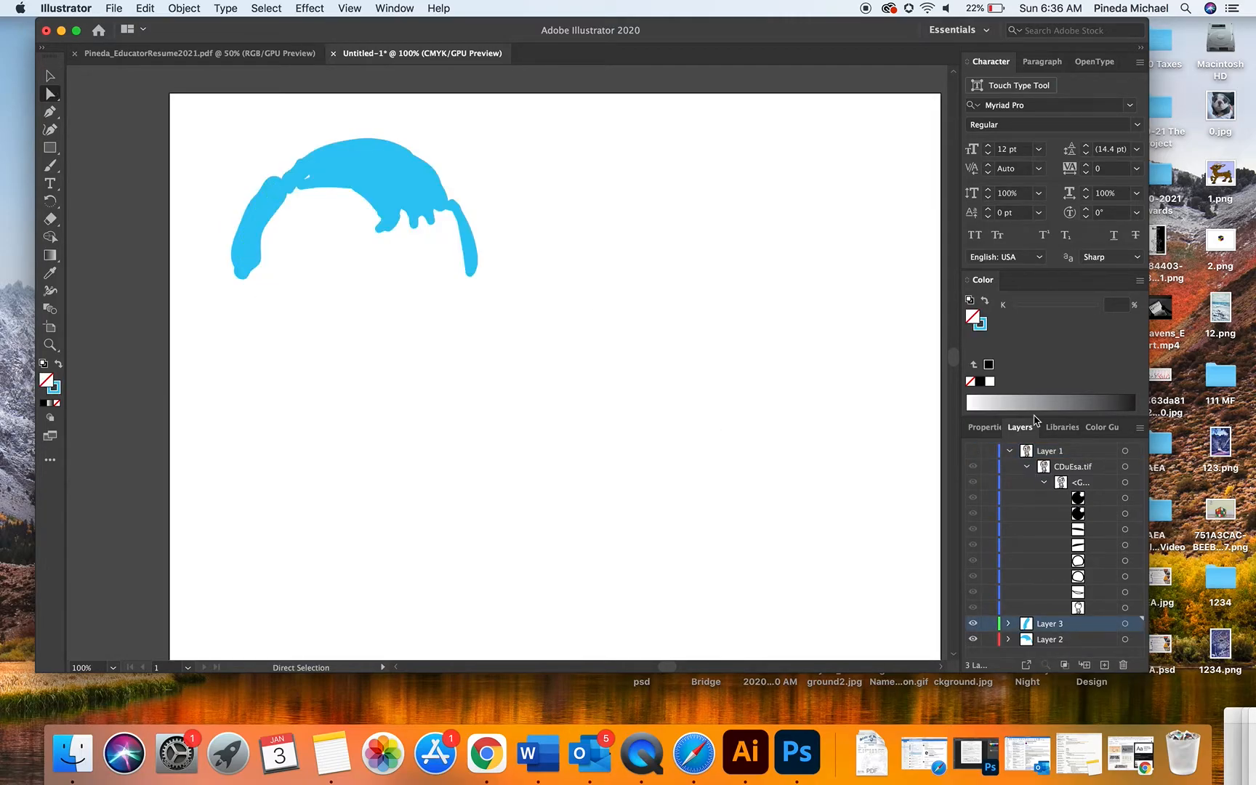
left_click_drag(200, 198, 295, 271)
double_click(54, 387)
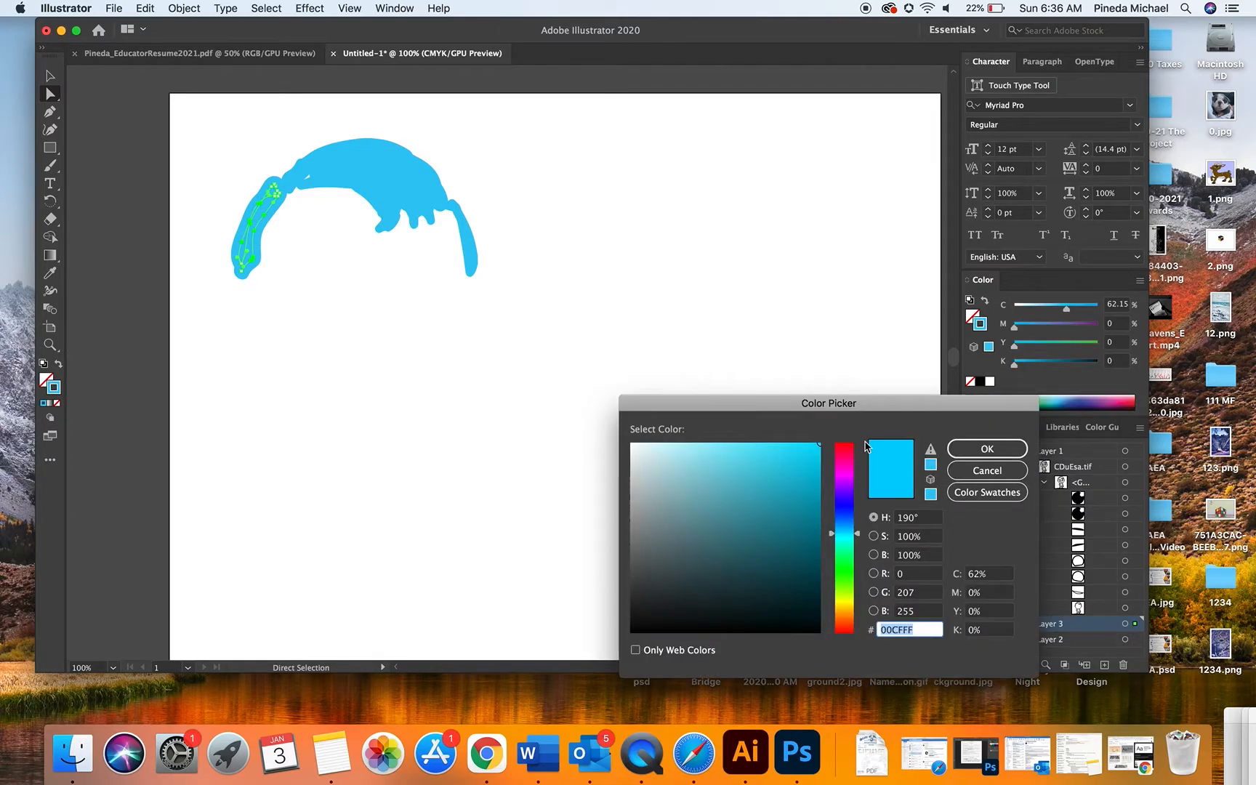
mouse_move(802, 504)
left_mouse_down()
mouse_move(647, 599)
mouse_move(631, 632)
left_mouse_up()
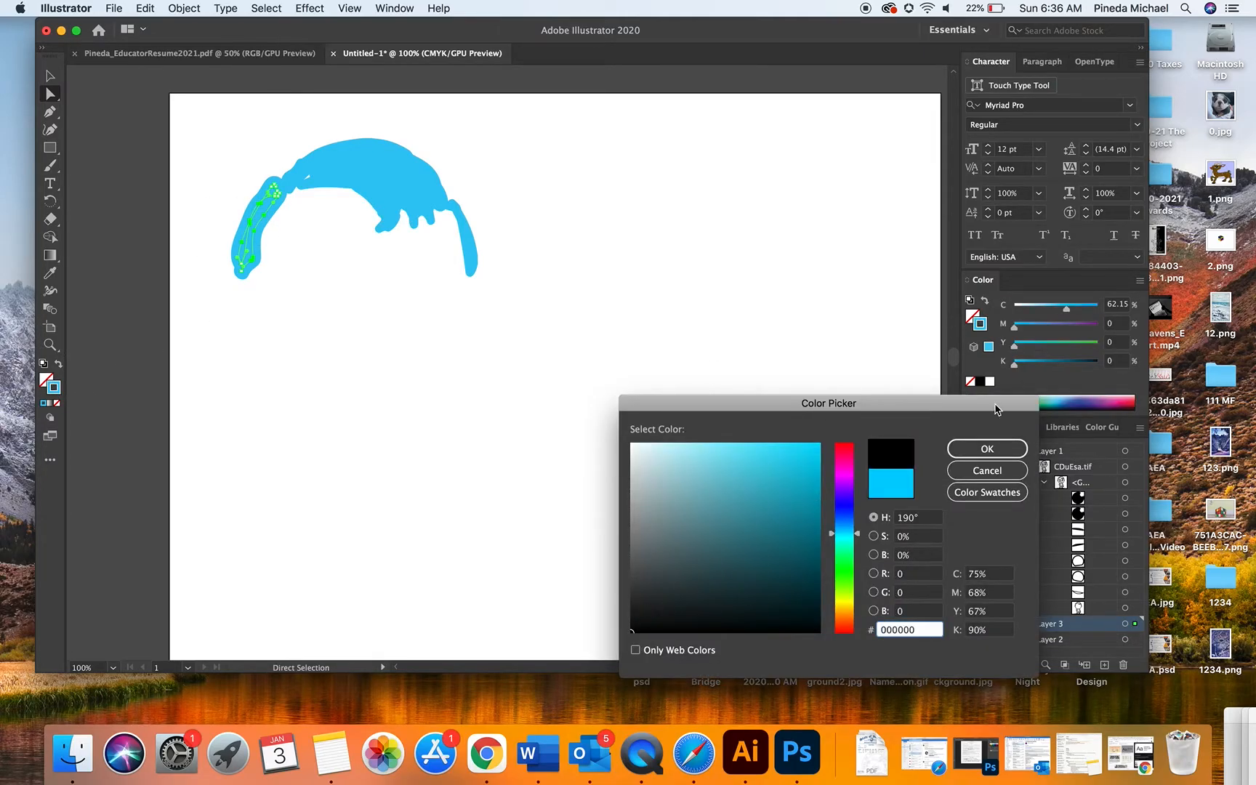
left_click(993, 447)
Rasterize the black side hair strokes and convert them to vector paths with Image Trace Make and Expand.
key("v")
left_click(227, 302)
left_click_drag(274, 269, 280, 275)
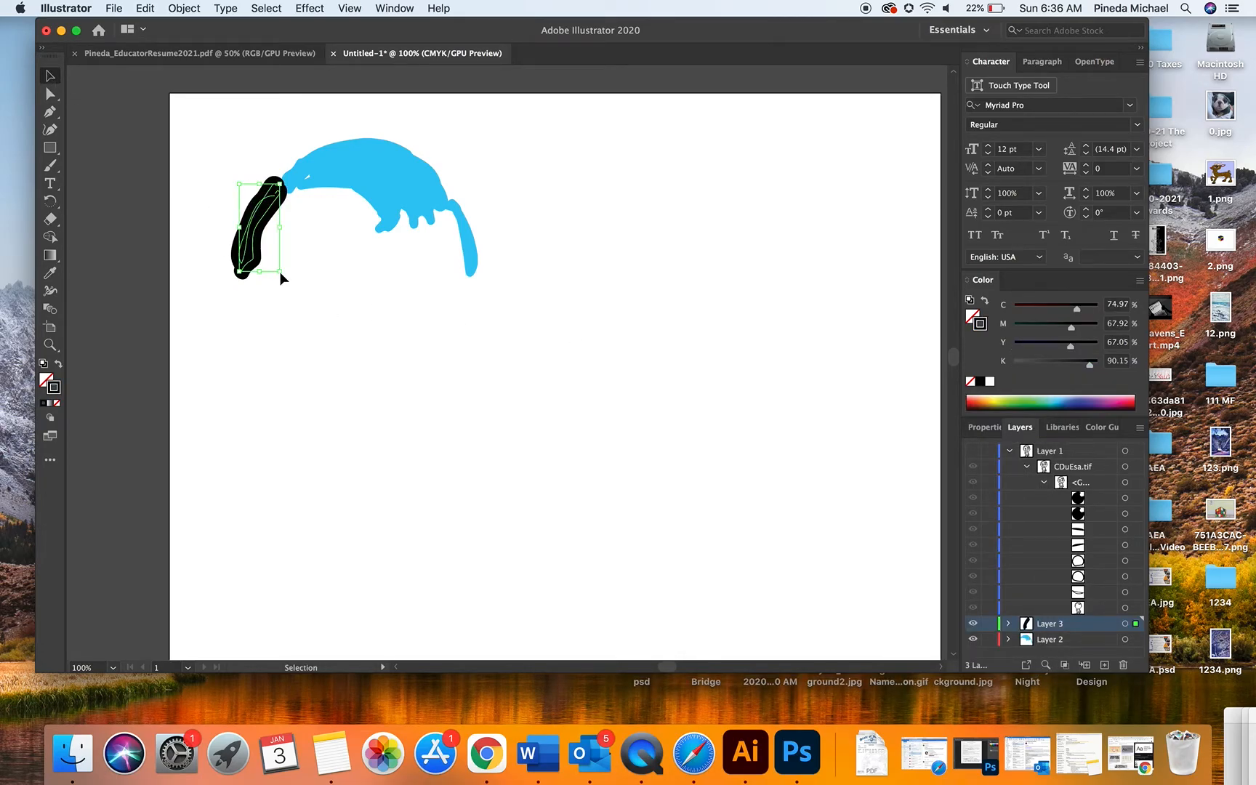
left_click(172, 8)
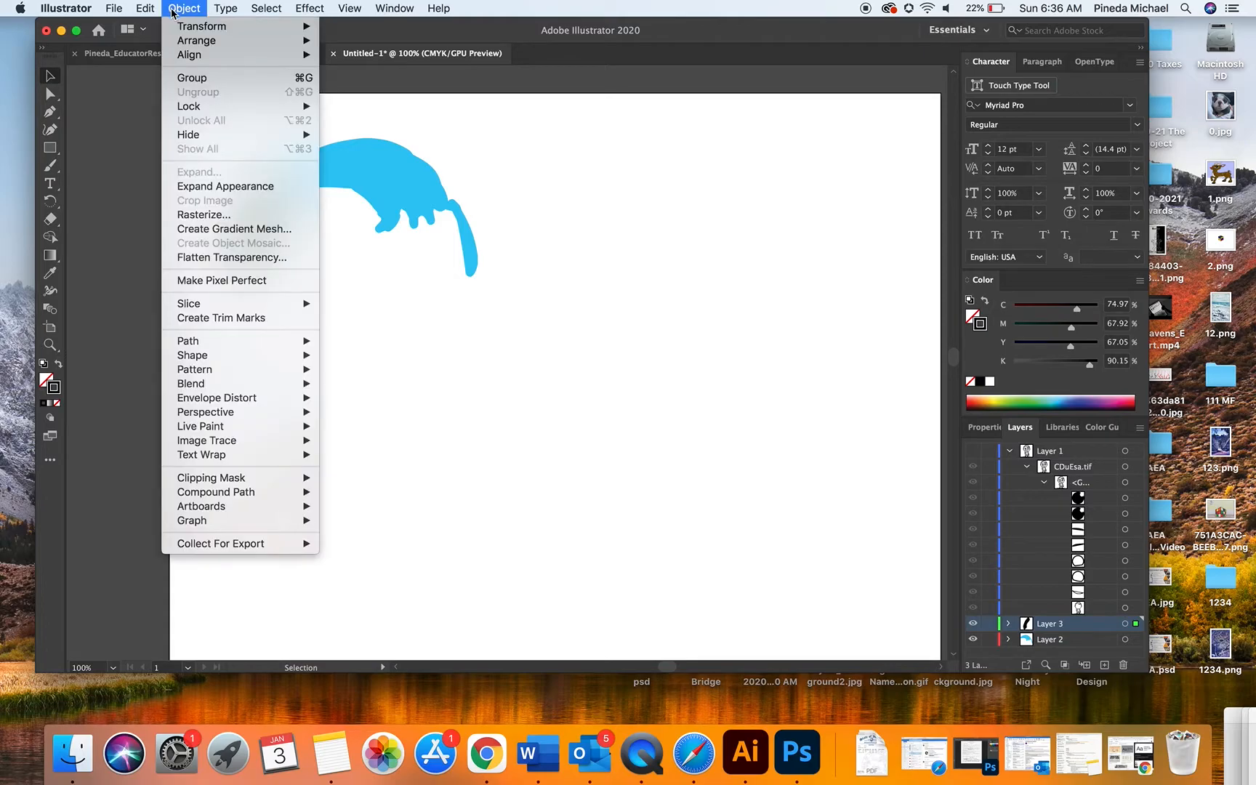
left_click(237, 215)
left_click(774, 520)
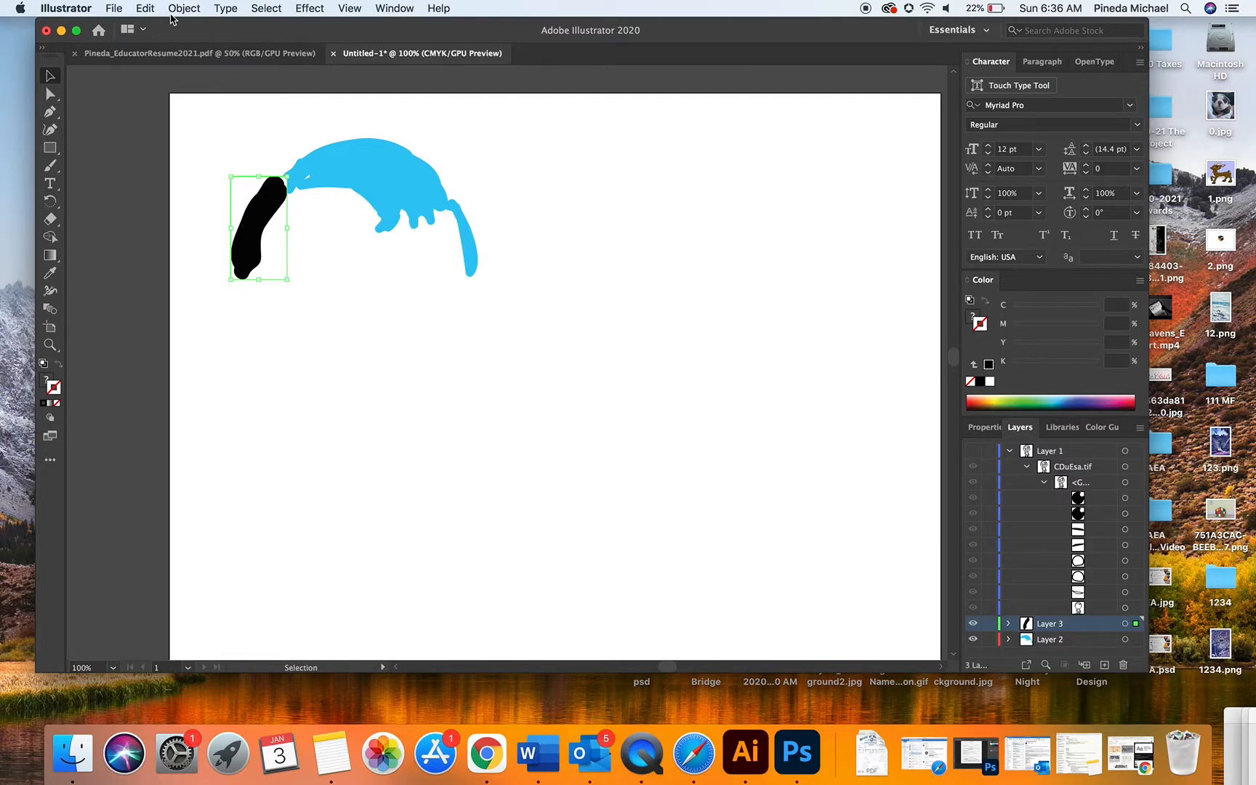
left_click(175, 9)
mouse_move(269, 445)
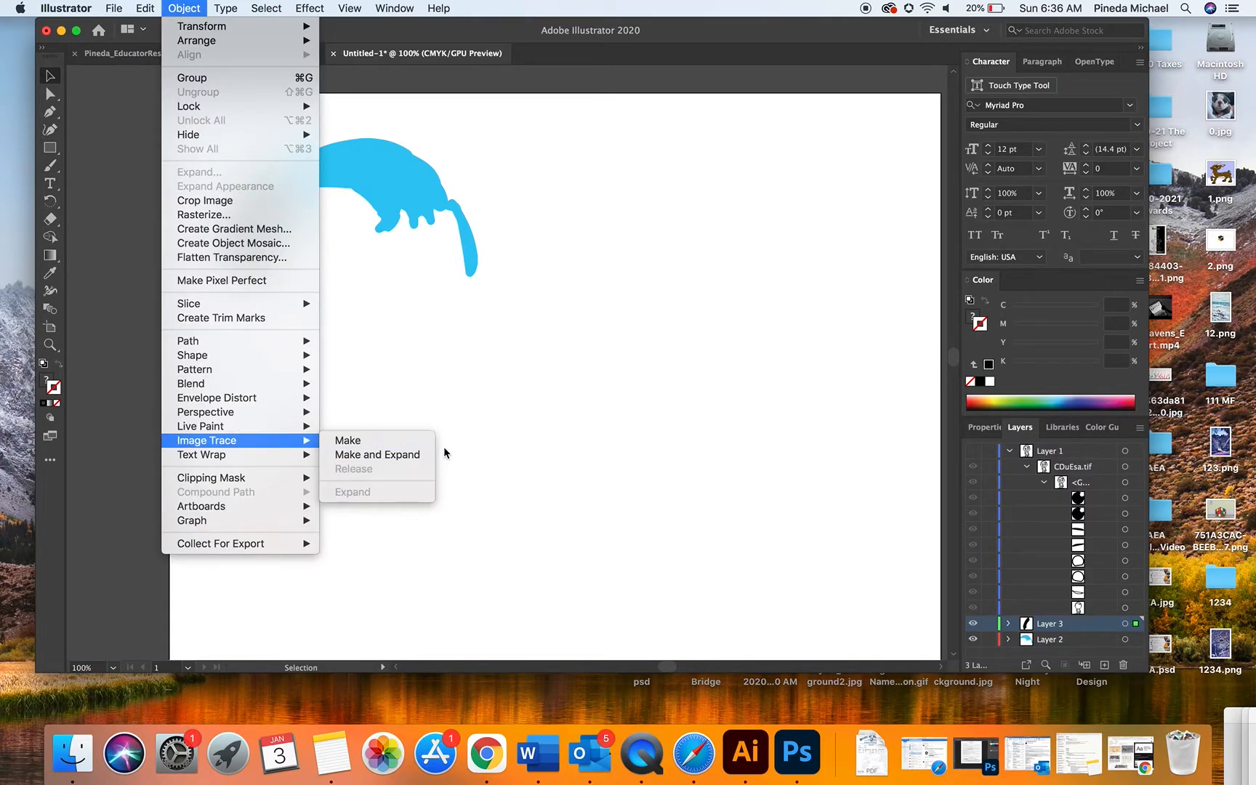
left_click(419, 454)
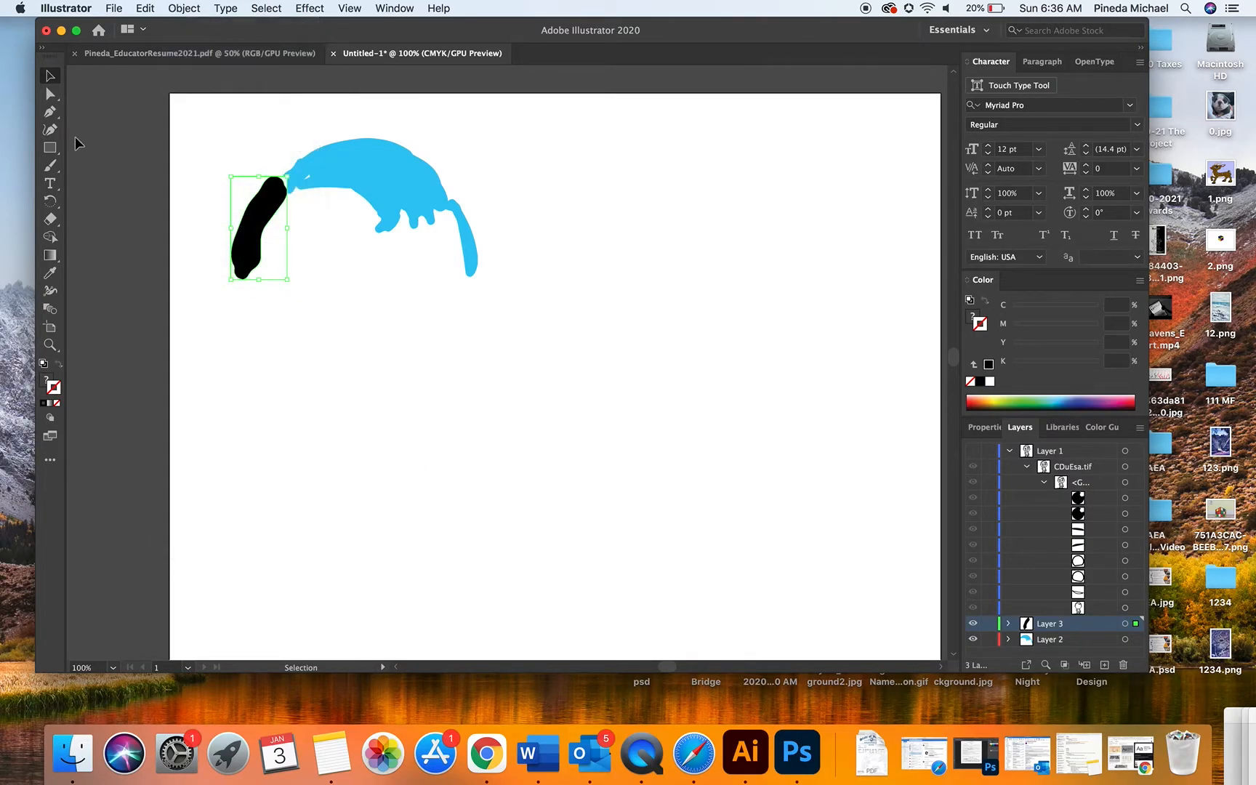
Select the white areas left by the side hair trace by matching fill color.
left_click(48, 95)
left_click(193, 108)
left_click(249, 188)
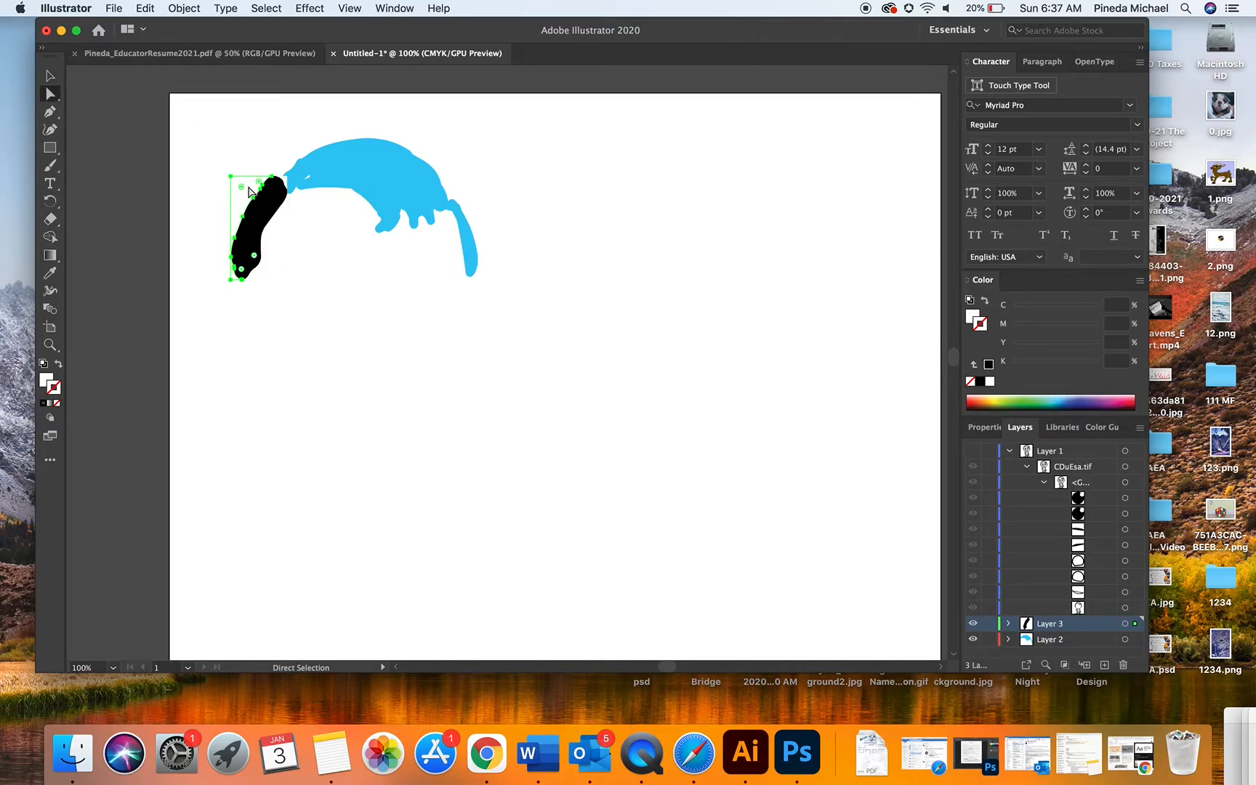
left_click(269, 8)
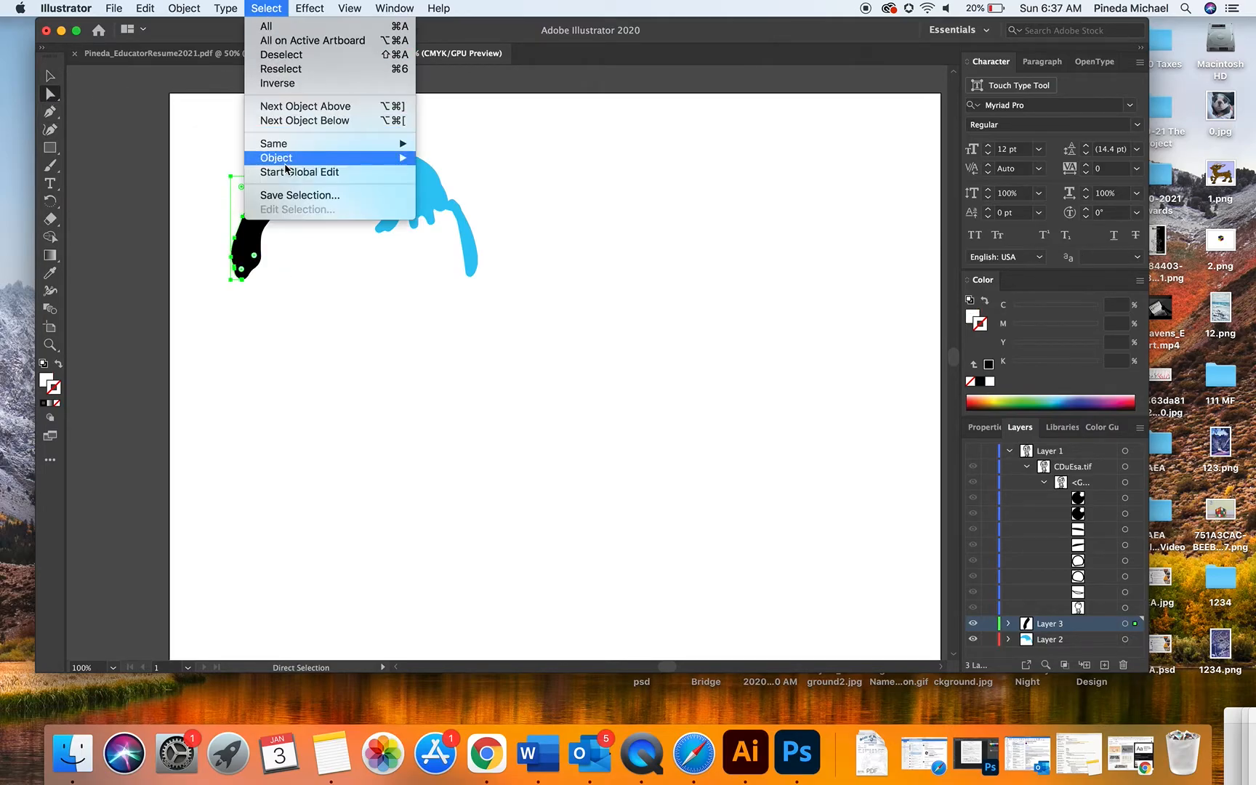
mouse_move(289, 143)
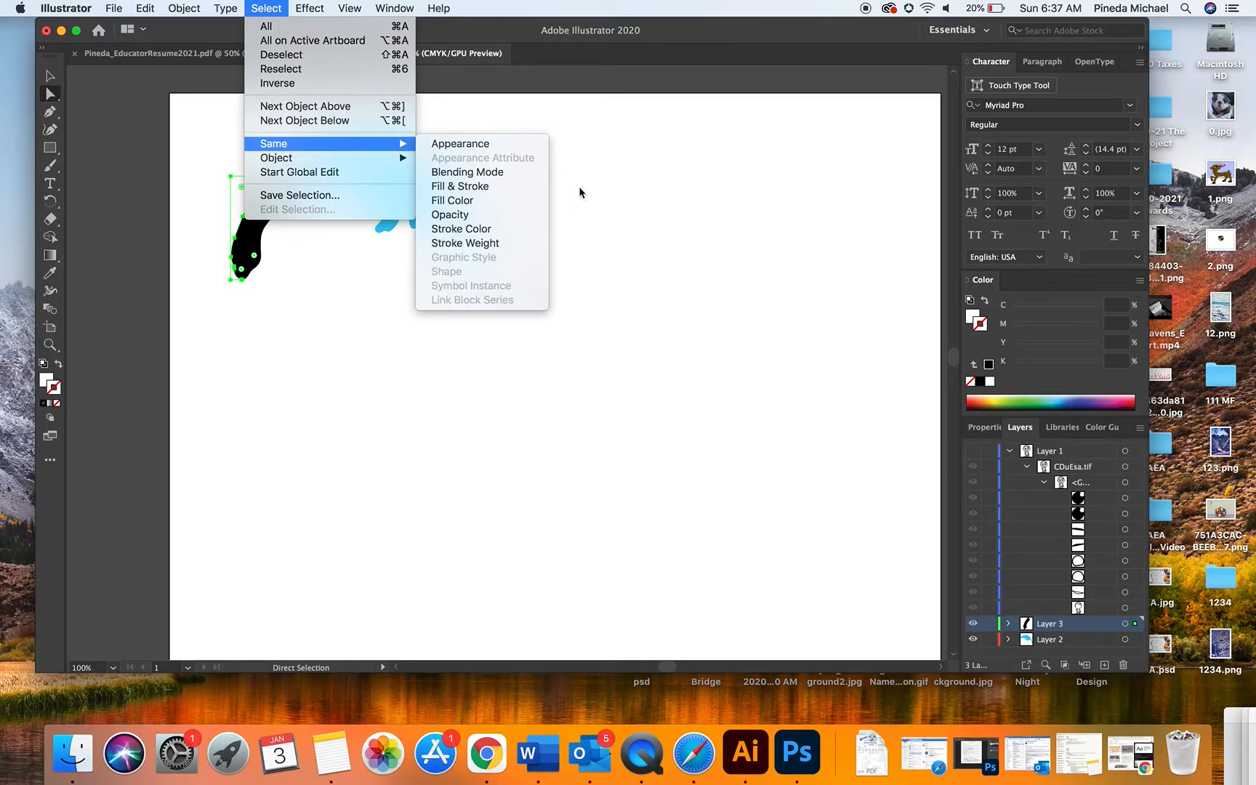
left_click(485, 200)
Recolor the black traced side hair with the main hair's blue using the Eyedropper.
left_click(263, 211)
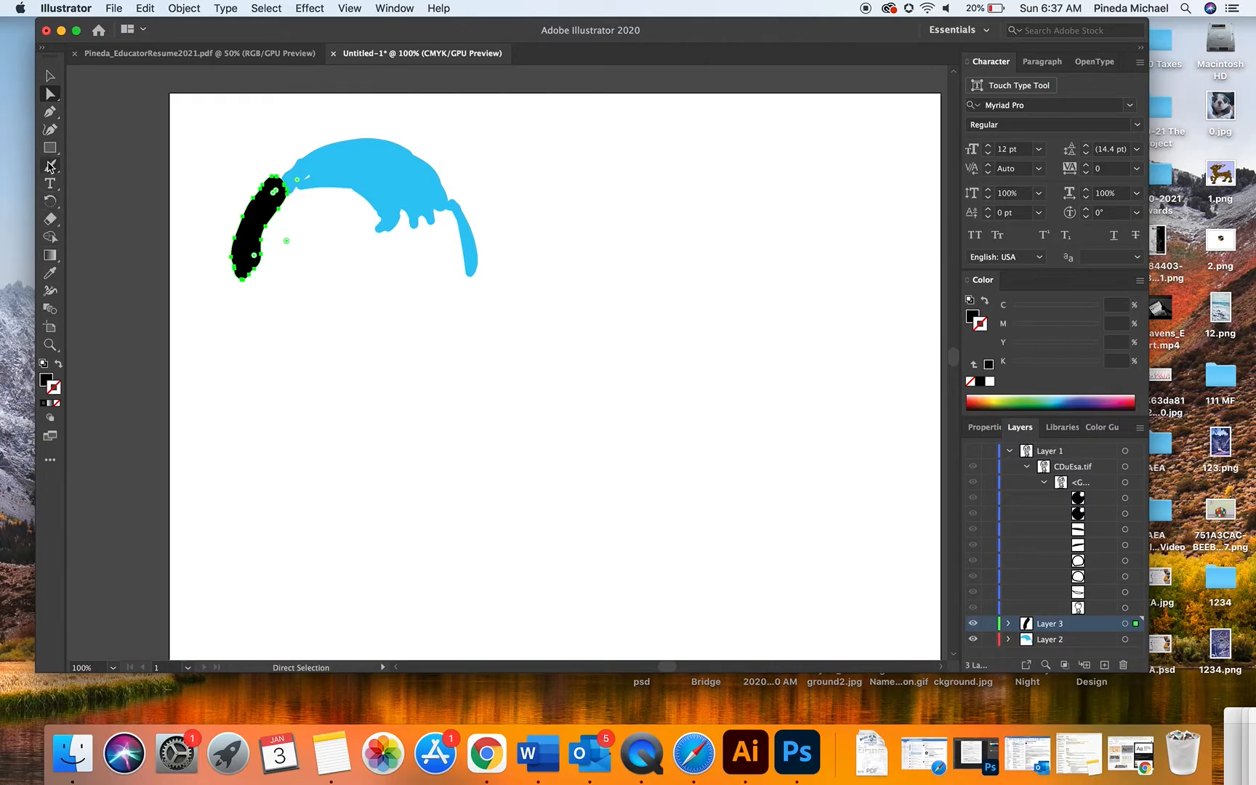
left_click(51, 277)
left_click(395, 172)
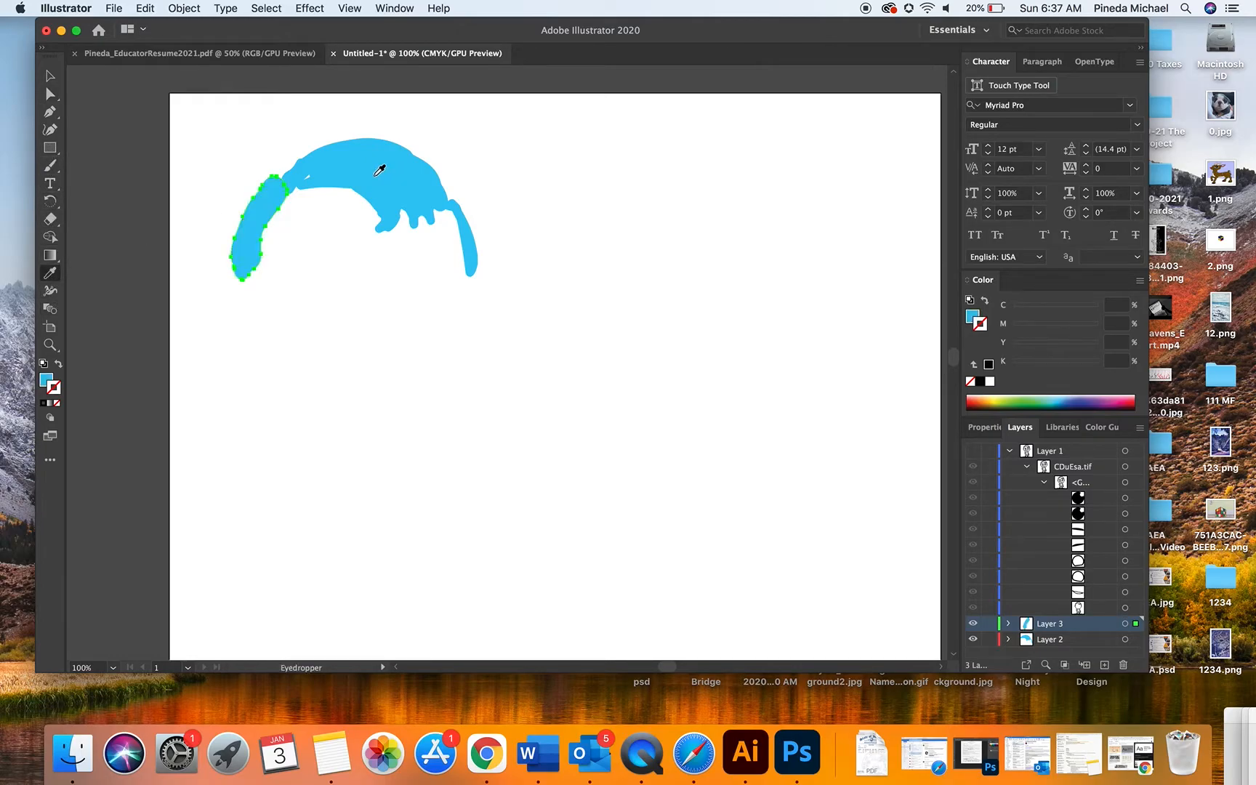
Select the main hair and the side hair in turn to check whether they are separate shapes.
left_click(49, 75)
left_click(375, 160)
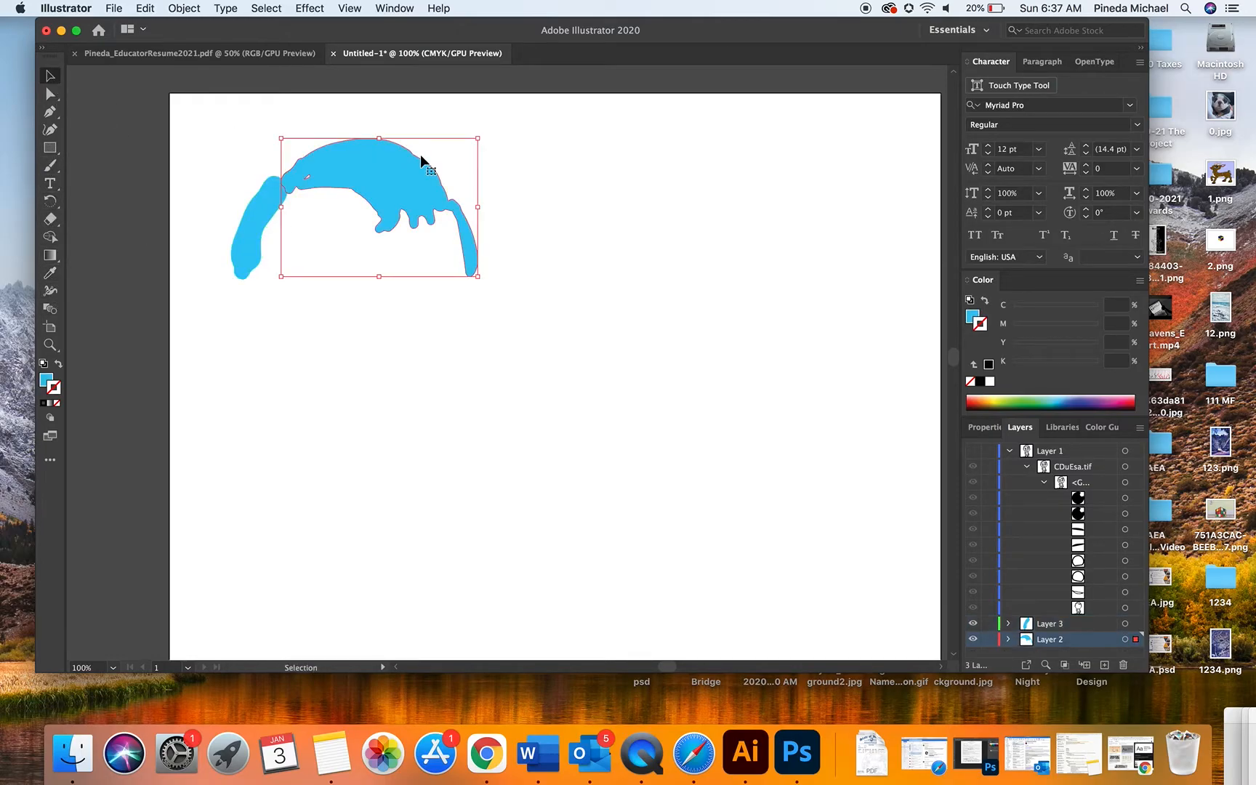
left_click(250, 218)
left_click(359, 174)
left_click(260, 201)
left_click(348, 178)
left_click(261, 193)
left_click(359, 162)
Select the side hair and main hair together and merge them into one shape with the Shape Builder tool.
left_click(266, 191)
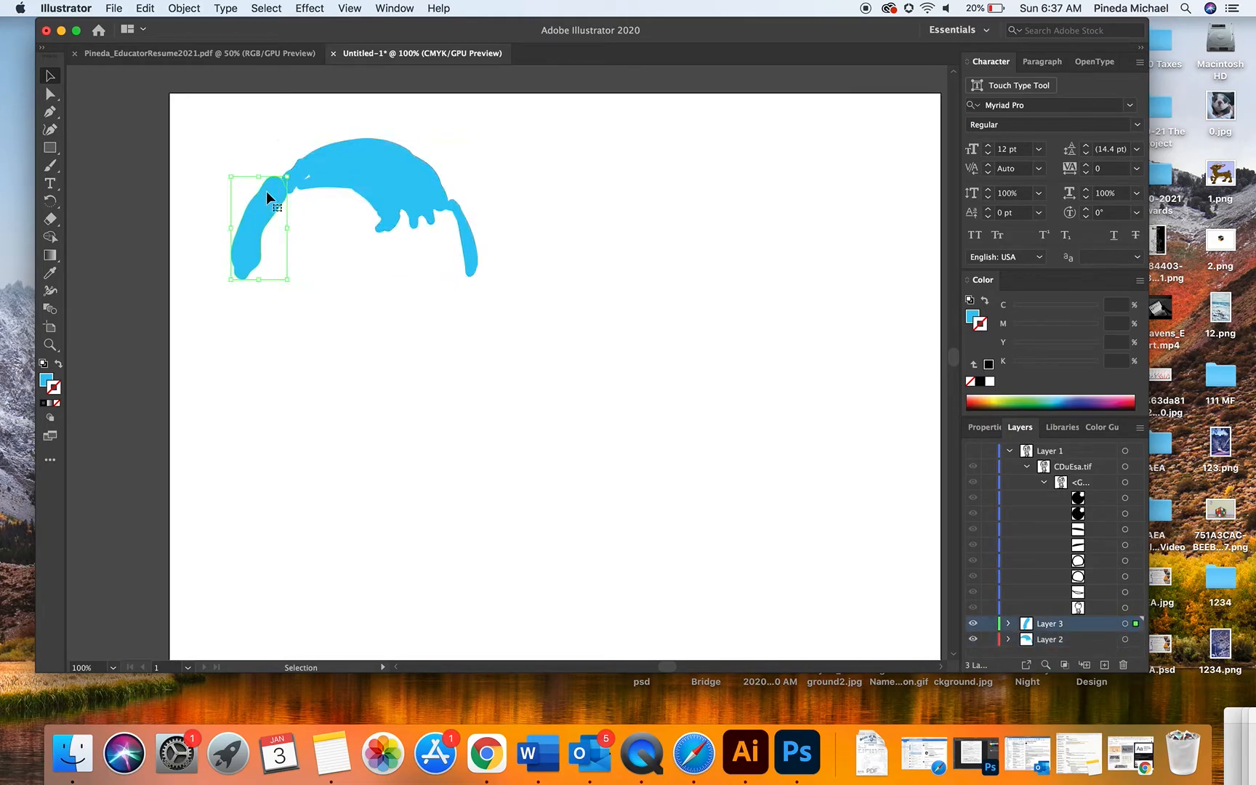
left_click(466, 269, "shift")
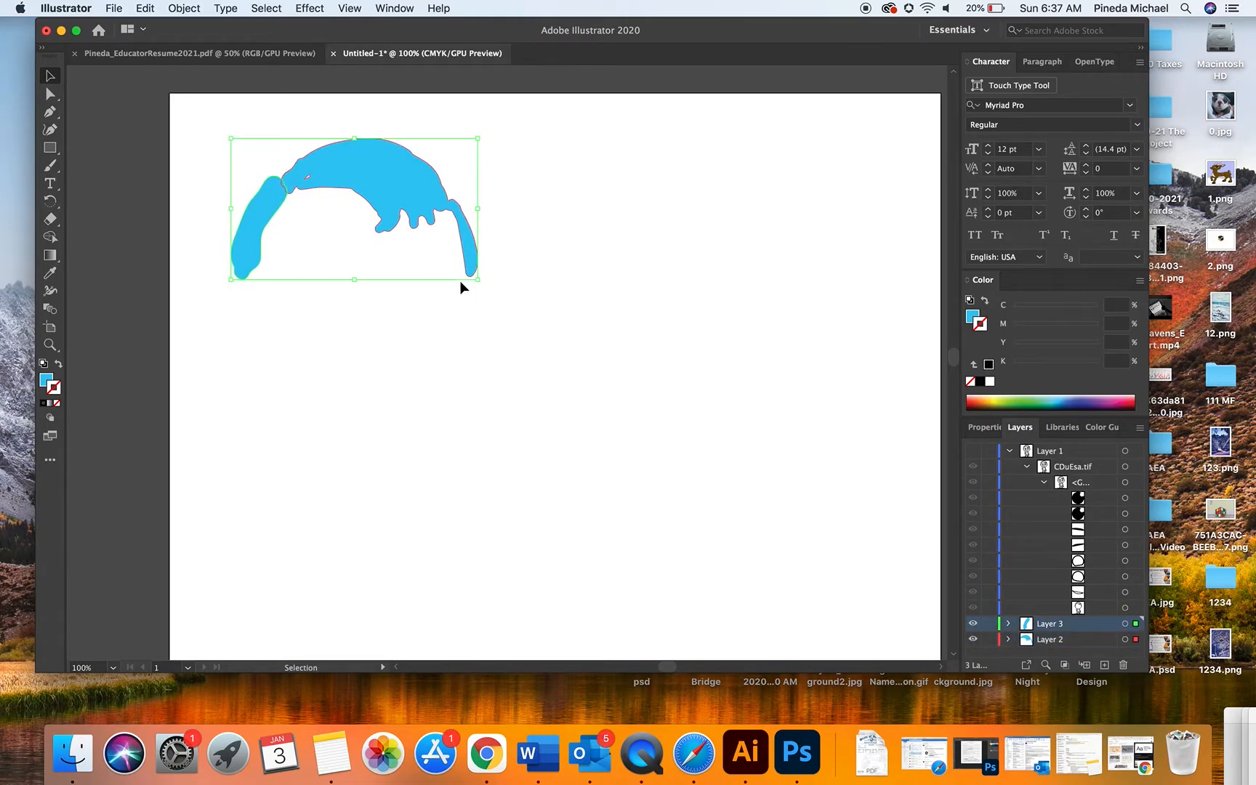
left_click(53, 238)
left_click_drag(270, 206, 297, 177)
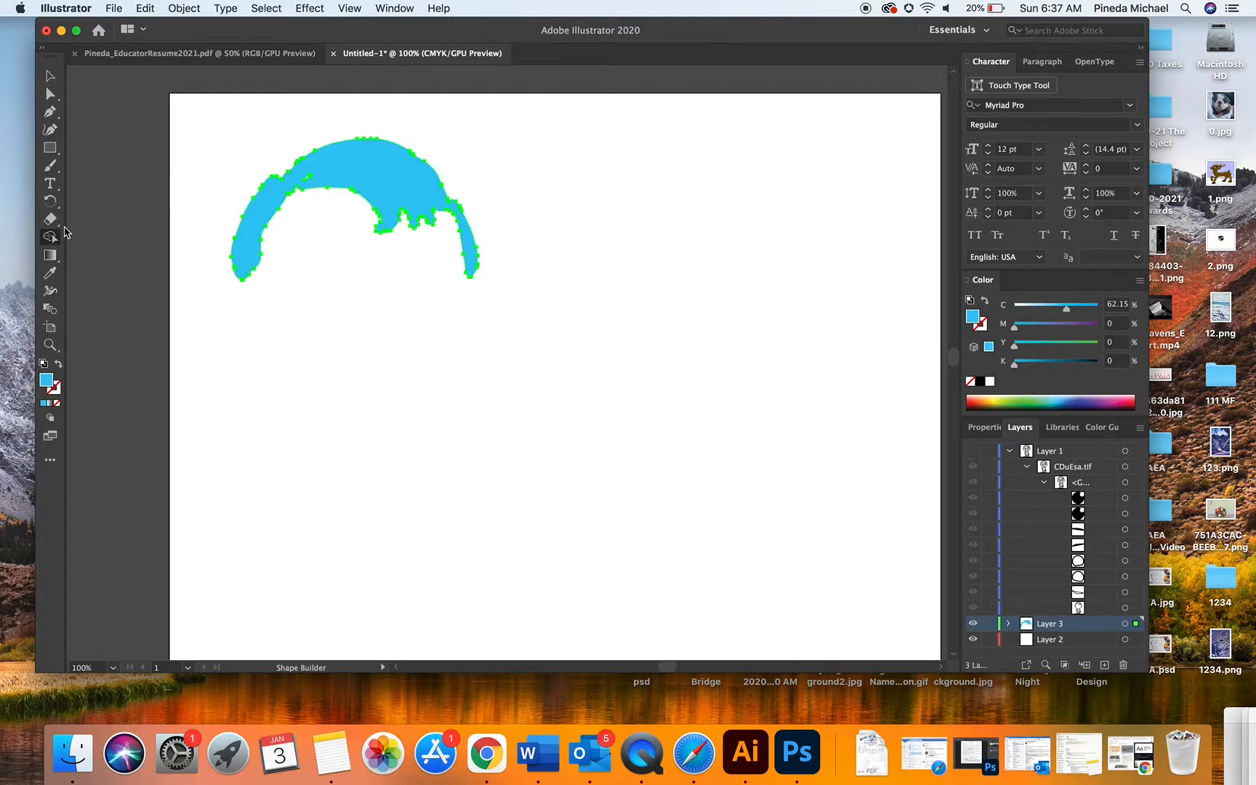
Select the merged blue hair as a single object and show the Layer 1 line art again.
left_click(51, 75)
left_click(320, 120)
left_click(356, 145)
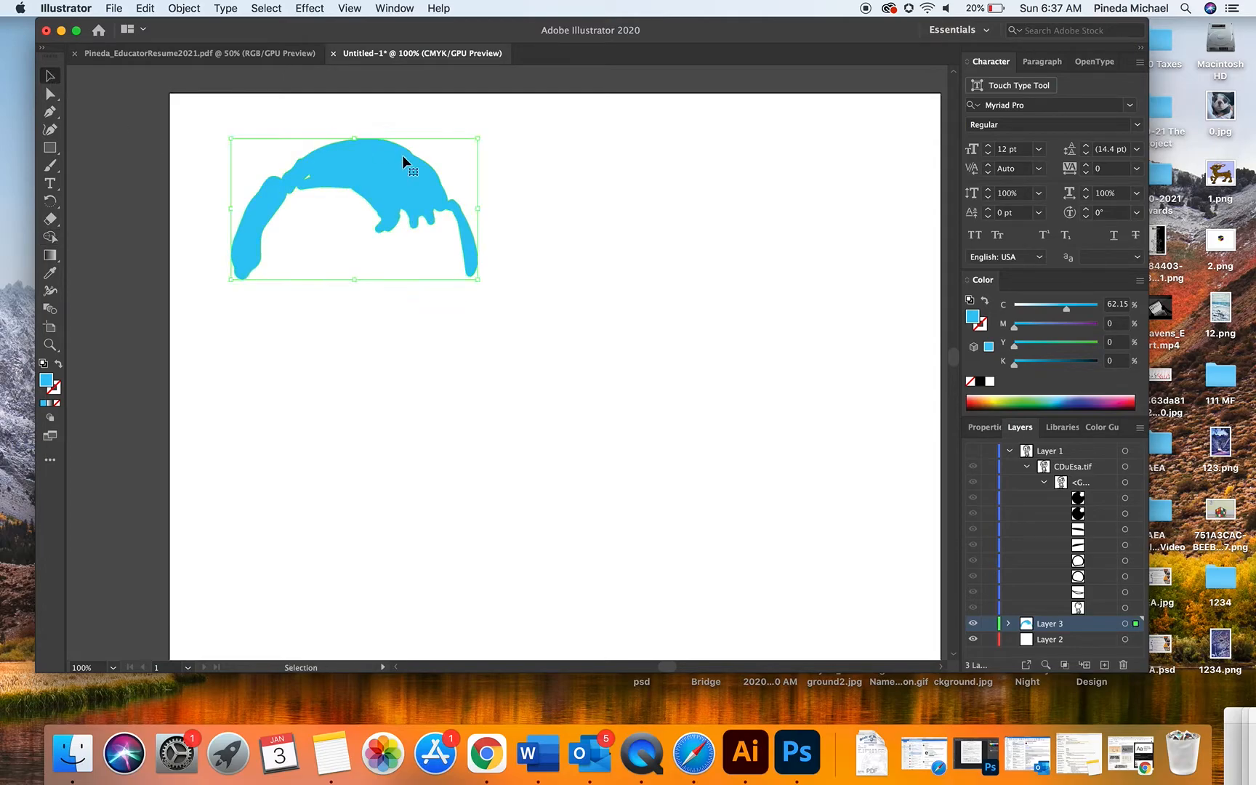
left_click_drag(288, 379, 494, 157)
left_click(974, 452)
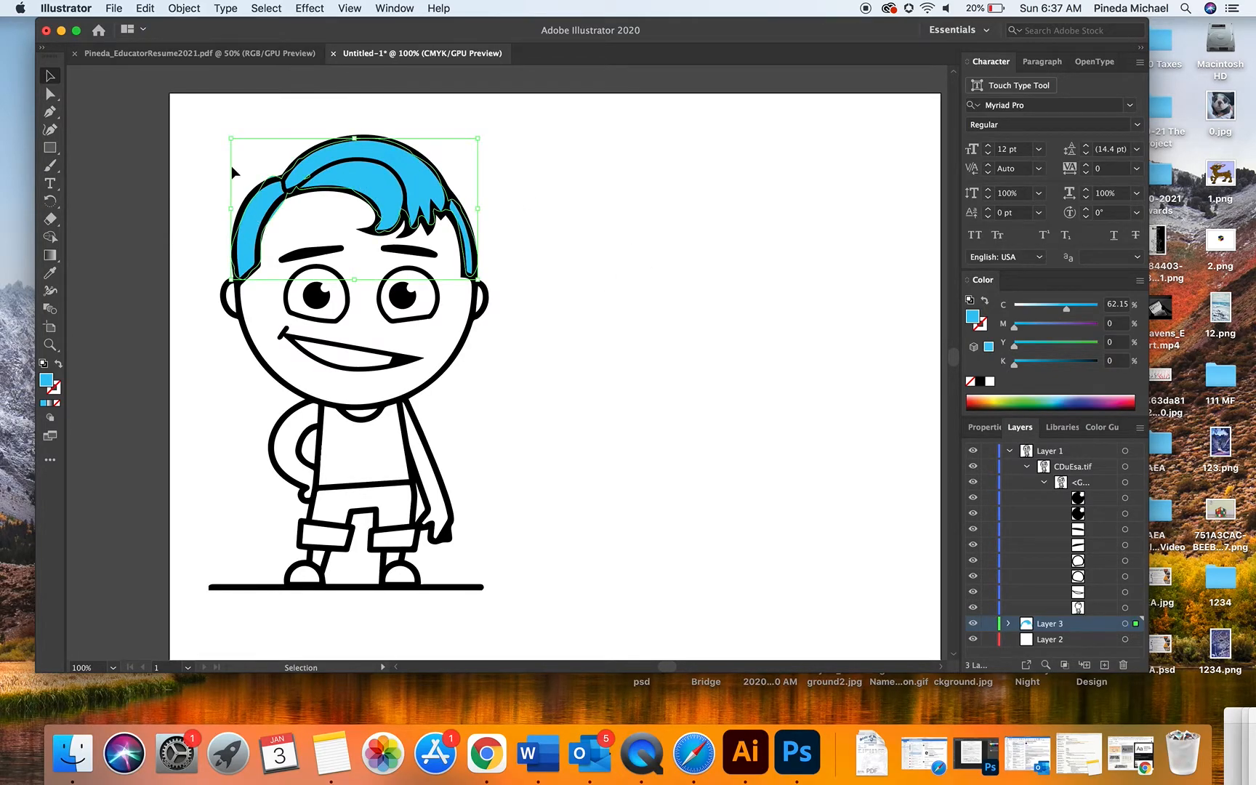
Move two anchor points on the side hair's inner edge beneath the black outline with the Direct Selection tool.
left_click(173, 268)
left_click(247, 220)
left_click(50, 345)
left_click(306, 259)
left_click(307, 259)
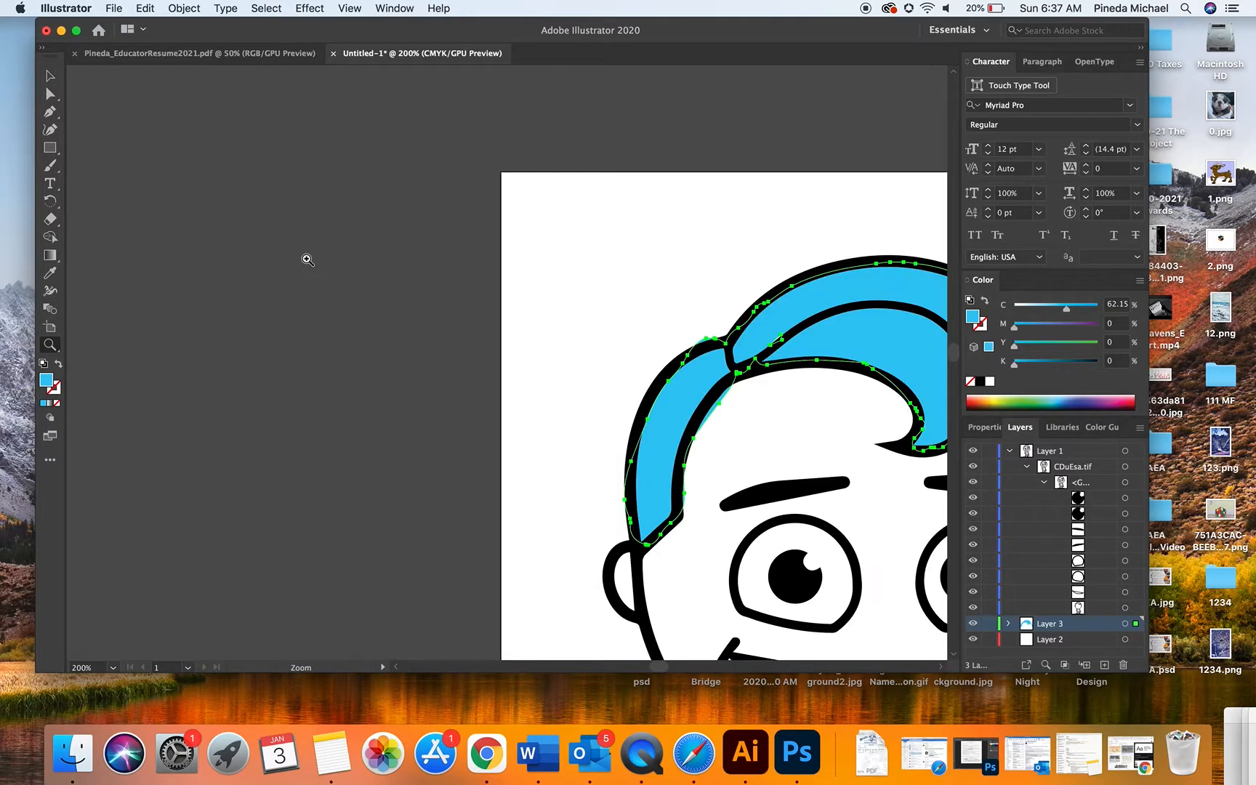
left_click(744, 461)
left_click(508, 349)
left_click(51, 94)
left_click(260, 166)
left_click_drag(456, 267, 442, 261)
left_click_drag(405, 336, 398, 331)
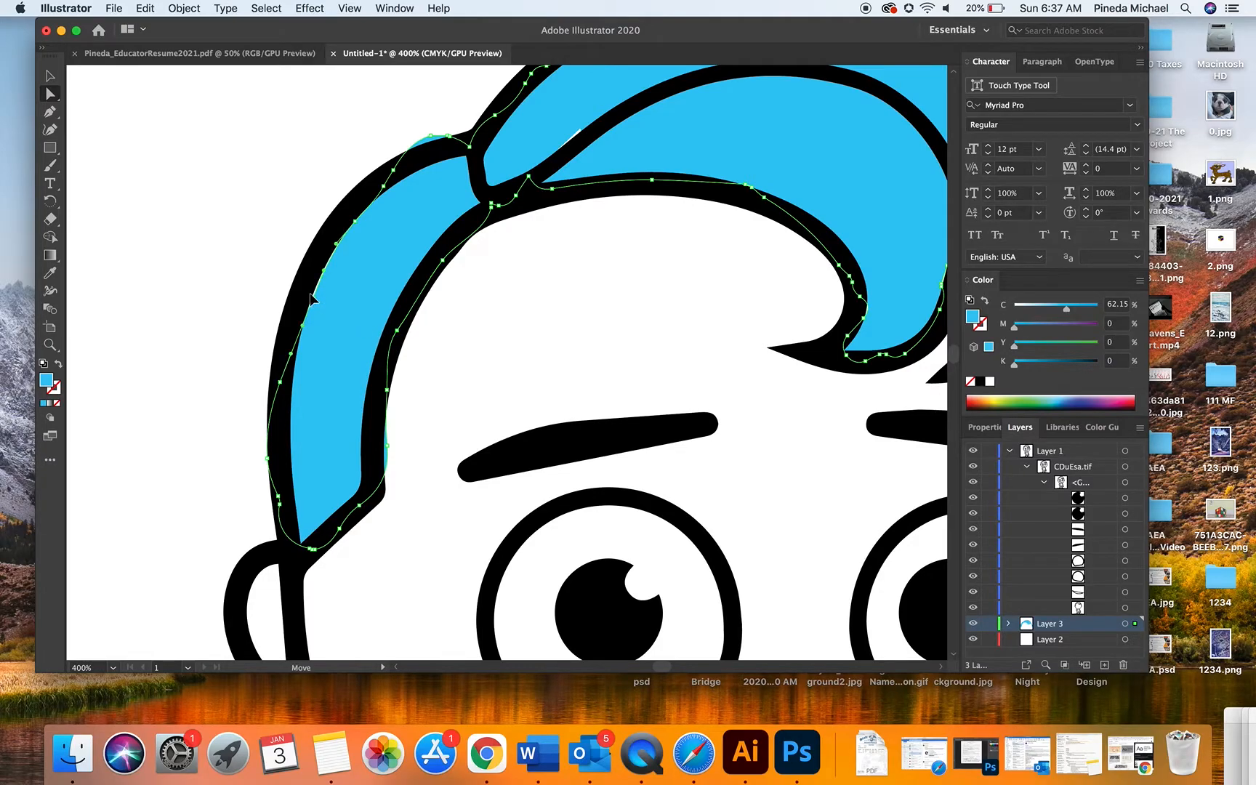
Try to move an anchor point on the side hair's outer edge.
left_click(290, 243)
left_click_drag(356, 222, 353, 210)
key("super+z")
left_click(282, 183)
Move the boy's line art off the artboard, leaving the blue hair shape in place.
left_click(50, 345)
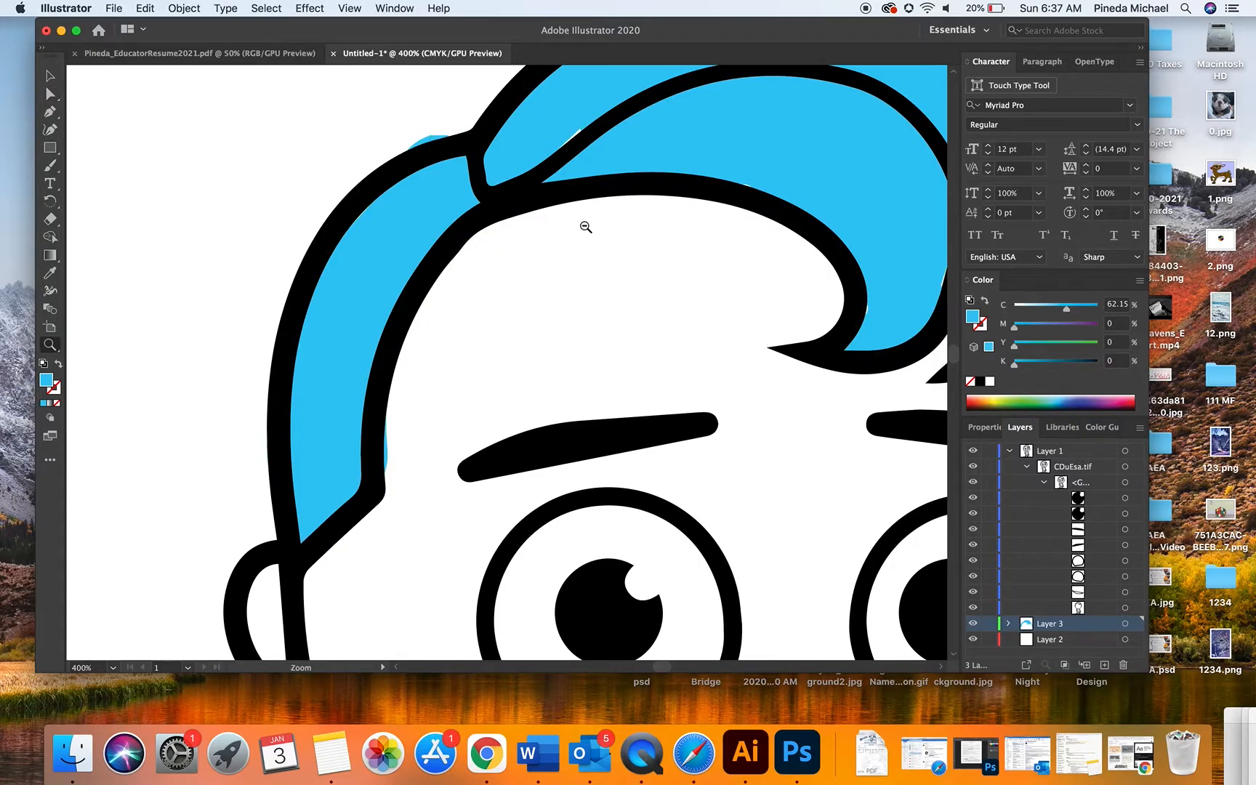
left_click(585, 226, "alt")
left_click(585, 226, "alt")
left_click(586, 226, "alt")
scroll(585, 226, "down", 9)
left_click(585, 226, "alt")
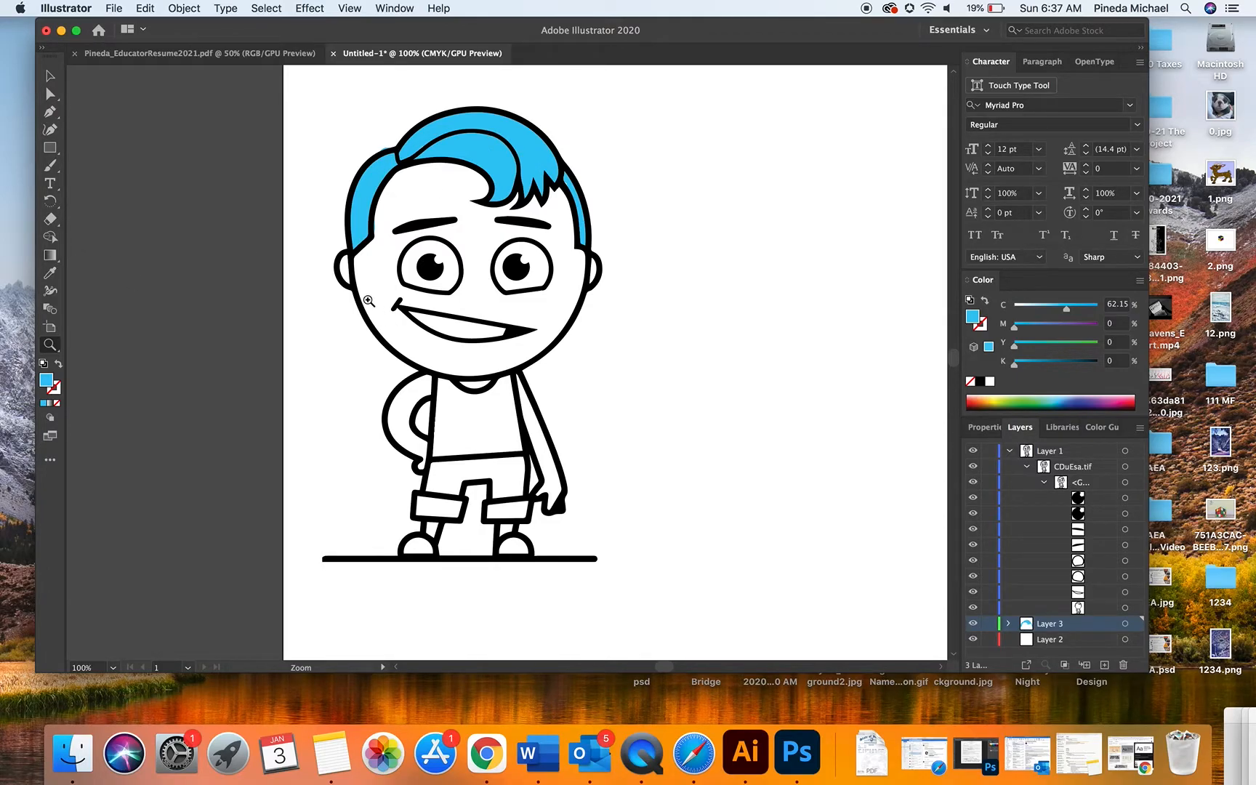
scroll(349, 274, "left", 5)
left_click(51, 77)
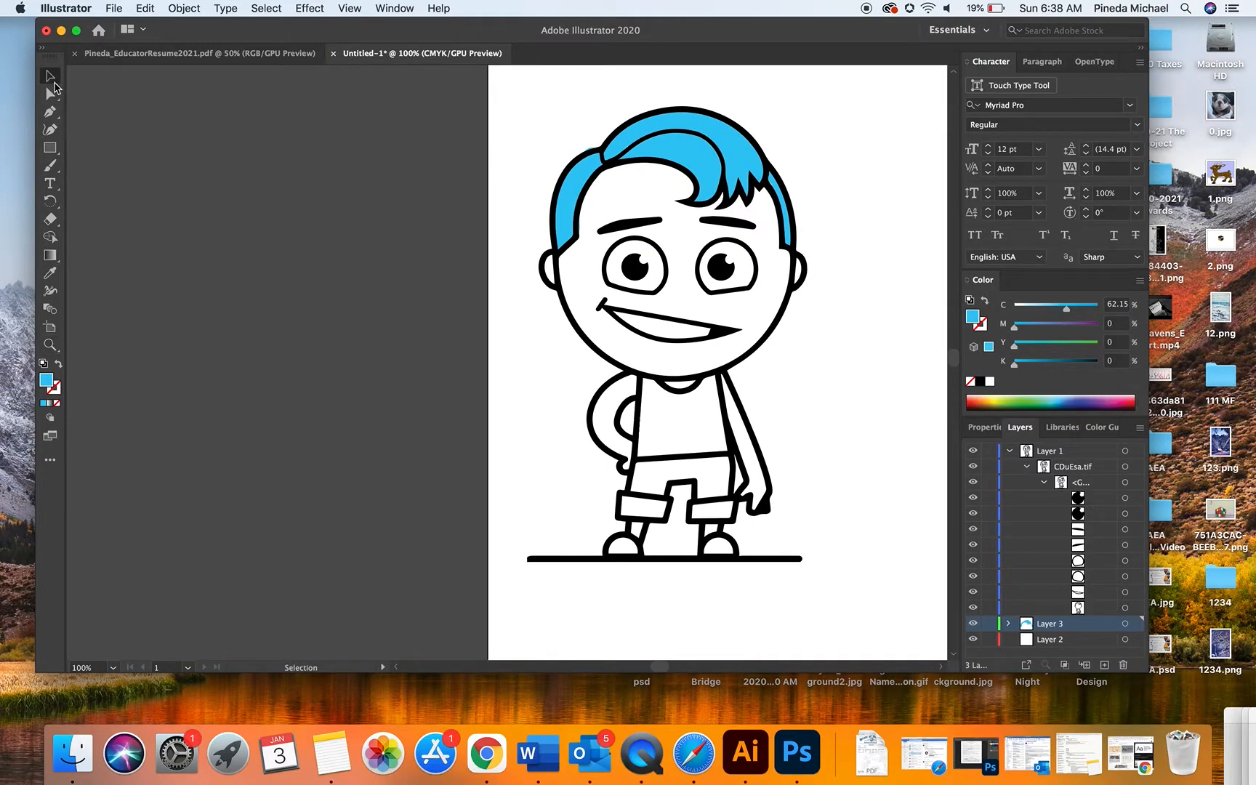
left_click_drag(640, 322, 320, 349)
left_click(557, 365)
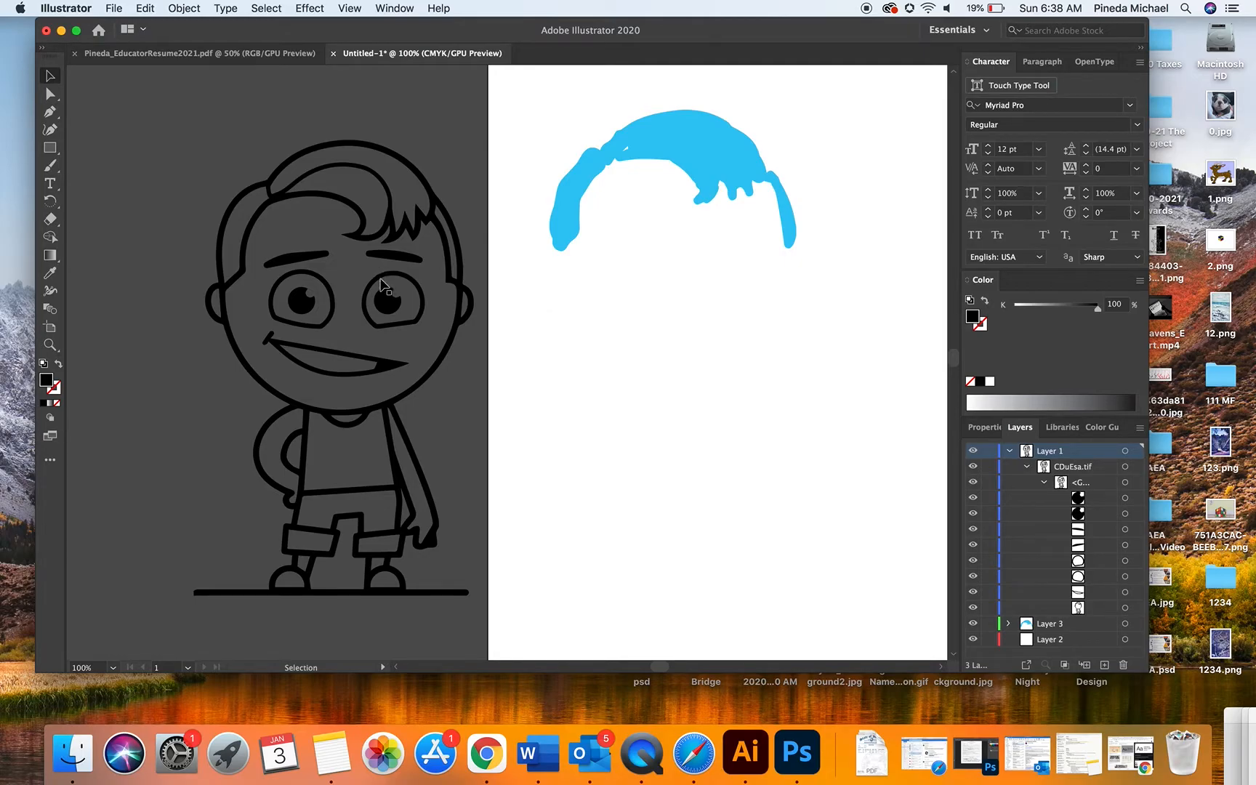
Undo the line art's move off the artboard and deselect it.
scroll(402, 311, "right", 3)
scroll(402, 312, "left", 4)
scroll(402, 311, "up", 2)
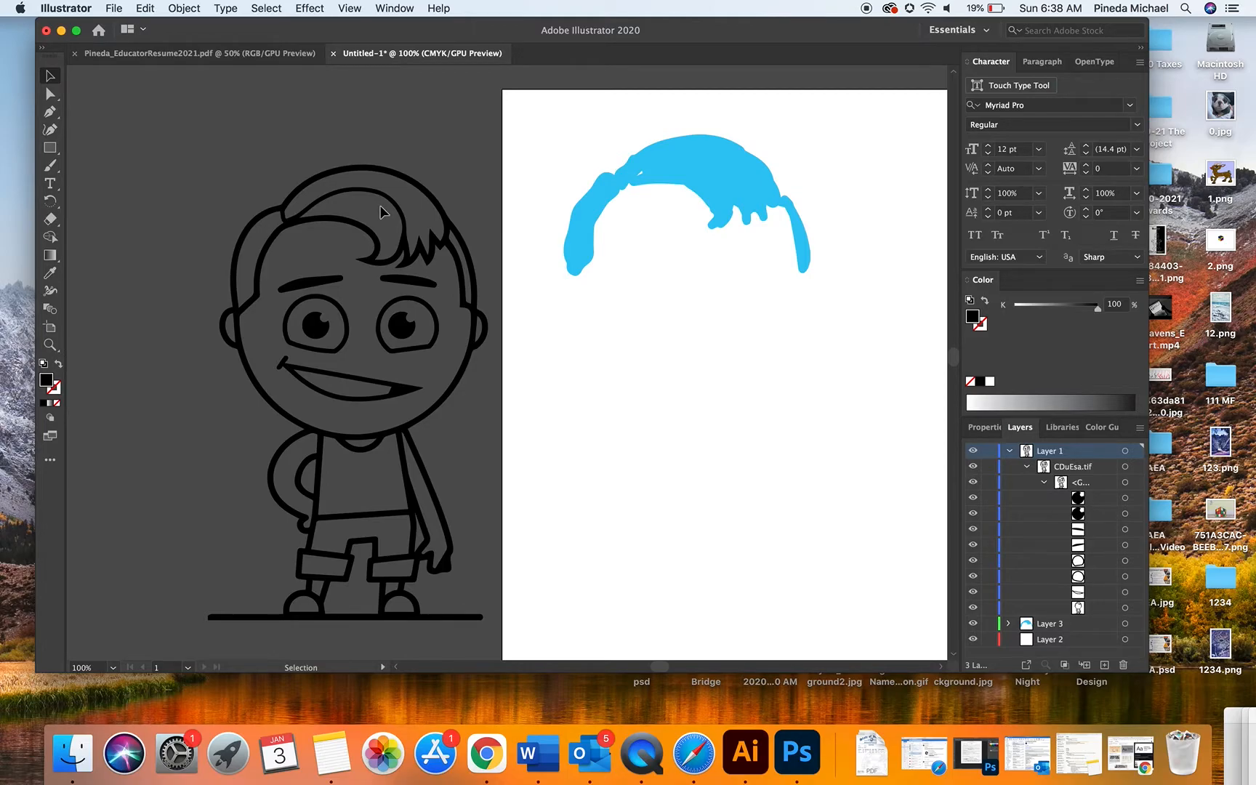
left_click_drag(340, 200, 308, 219)
left_click(301, 271)
key("super+z")
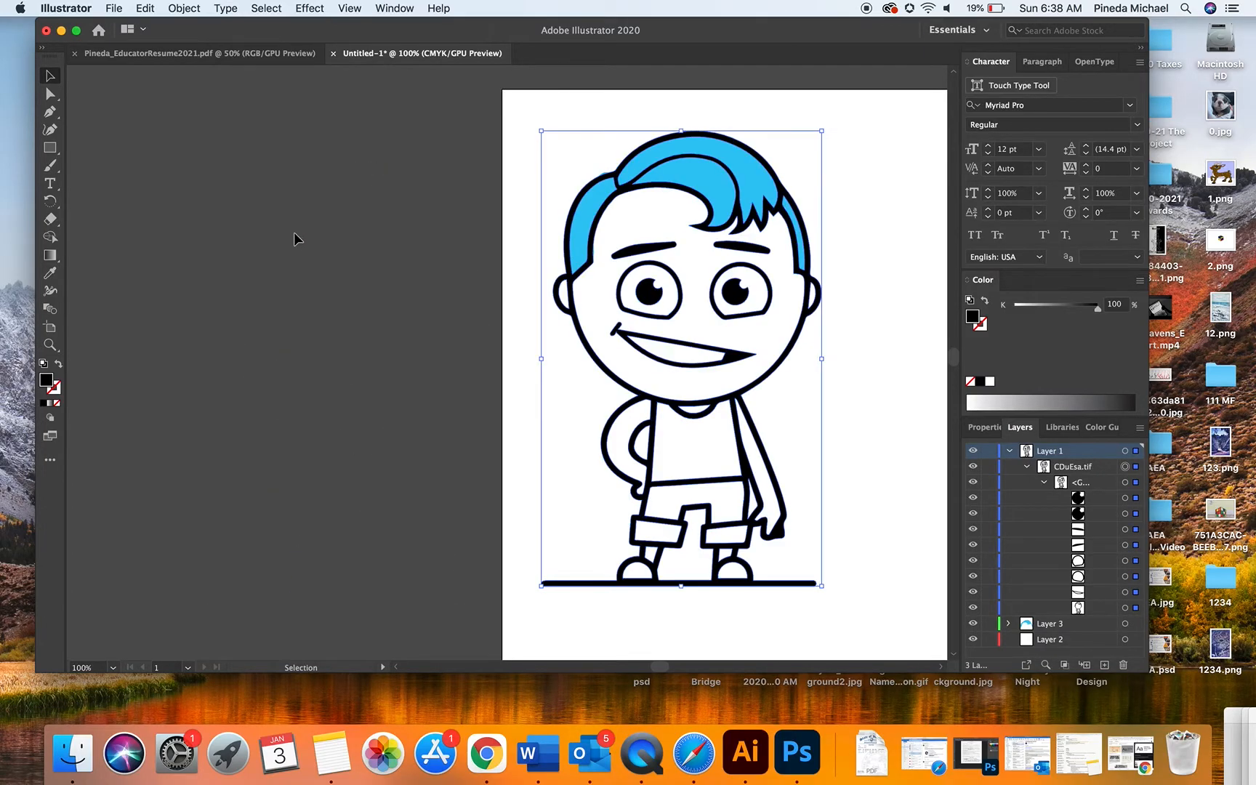
left_click(544, 315)
Make Layer 2 the active layer and lock Layer 1 and Layer 3 in preparation for Pen tool drawing.
scroll(545, 315, "right", 5)
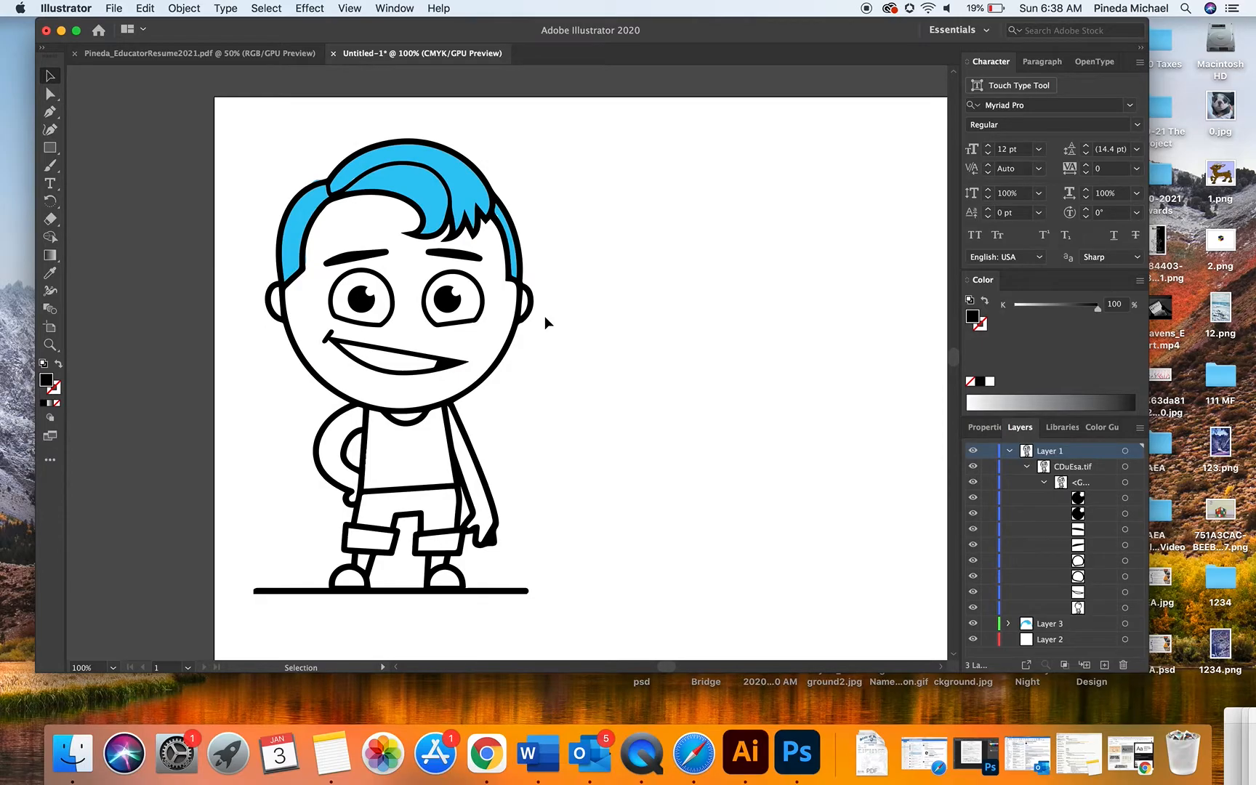
scroll(706, 397, "down", 2)
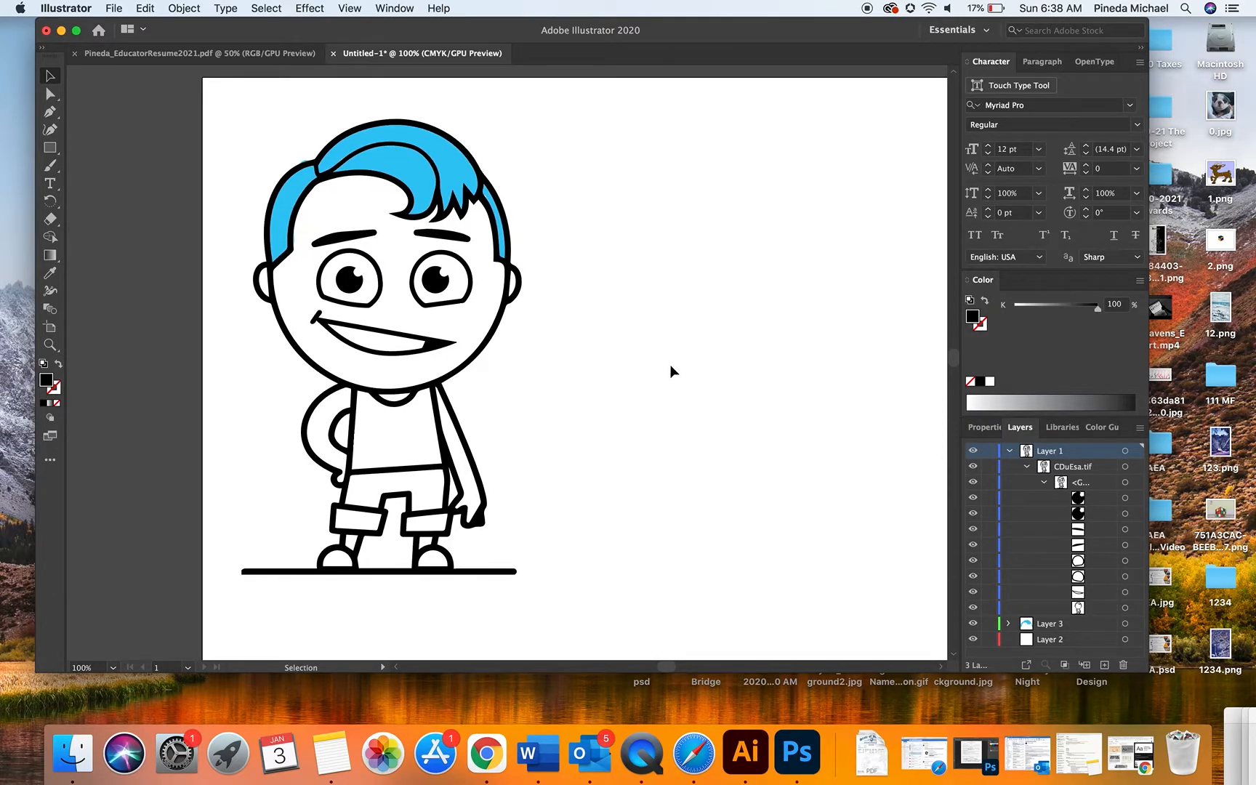
left_click(1077, 641)
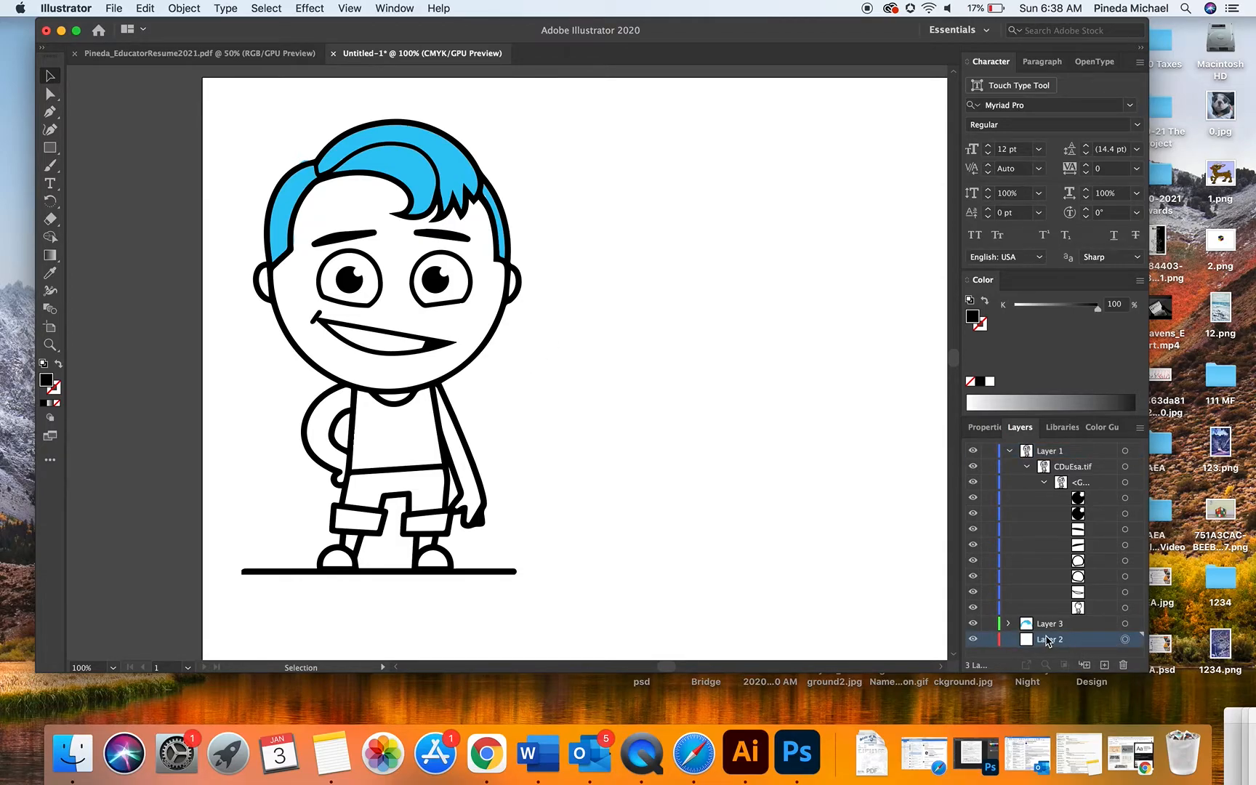
left_click(48, 114)
left_click(988, 451)
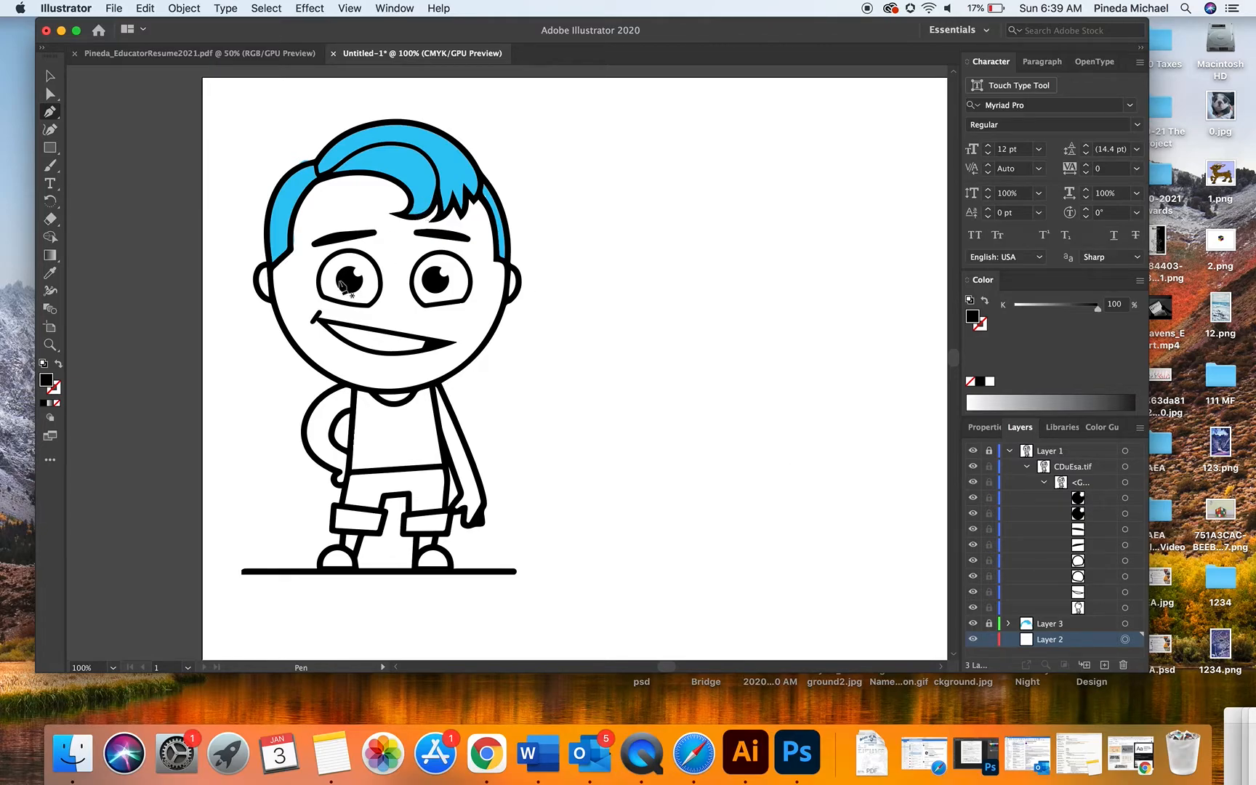
Trace the lower face from ear to ear along the jaw outline with the Pen tool and close the path across the eyes.
left_click(269, 268)
left_click(271, 293)
left_click(285, 329)
left_click(300, 352)
left_click(332, 378)
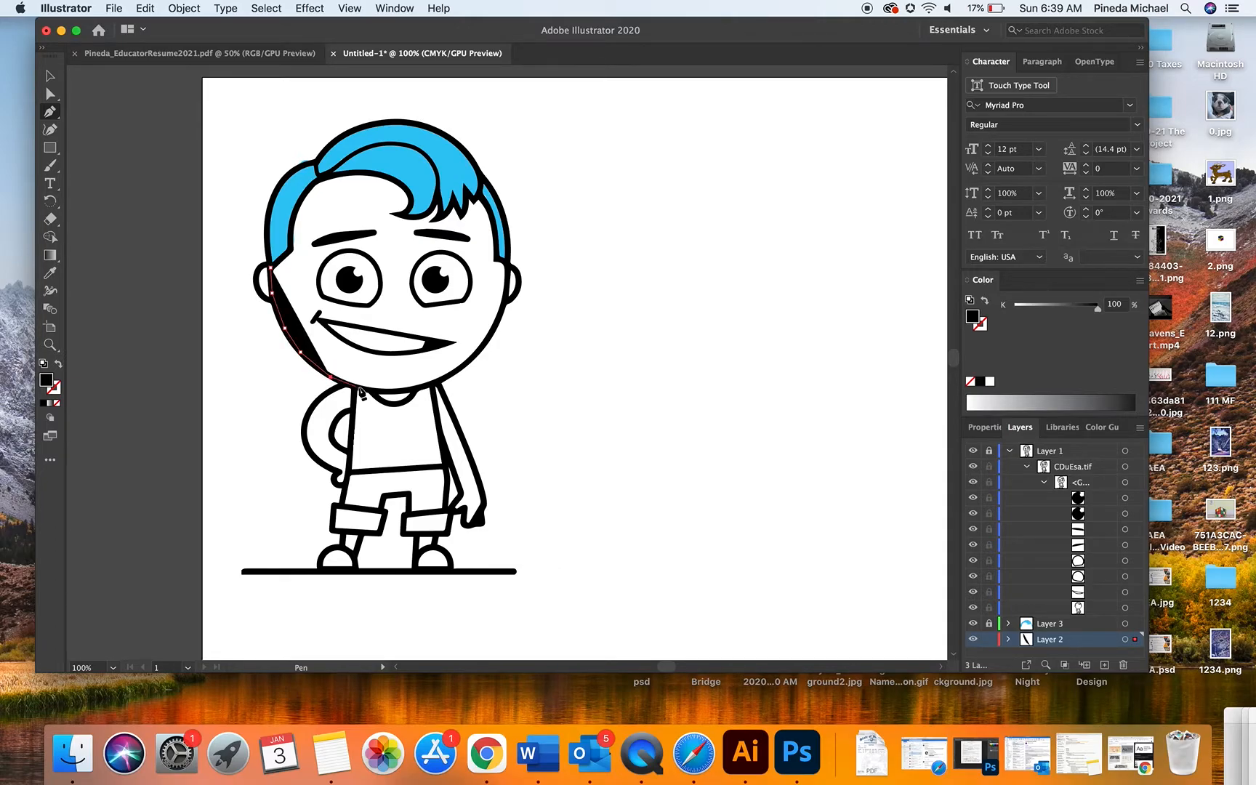
left_click(358, 387)
left_click(388, 392)
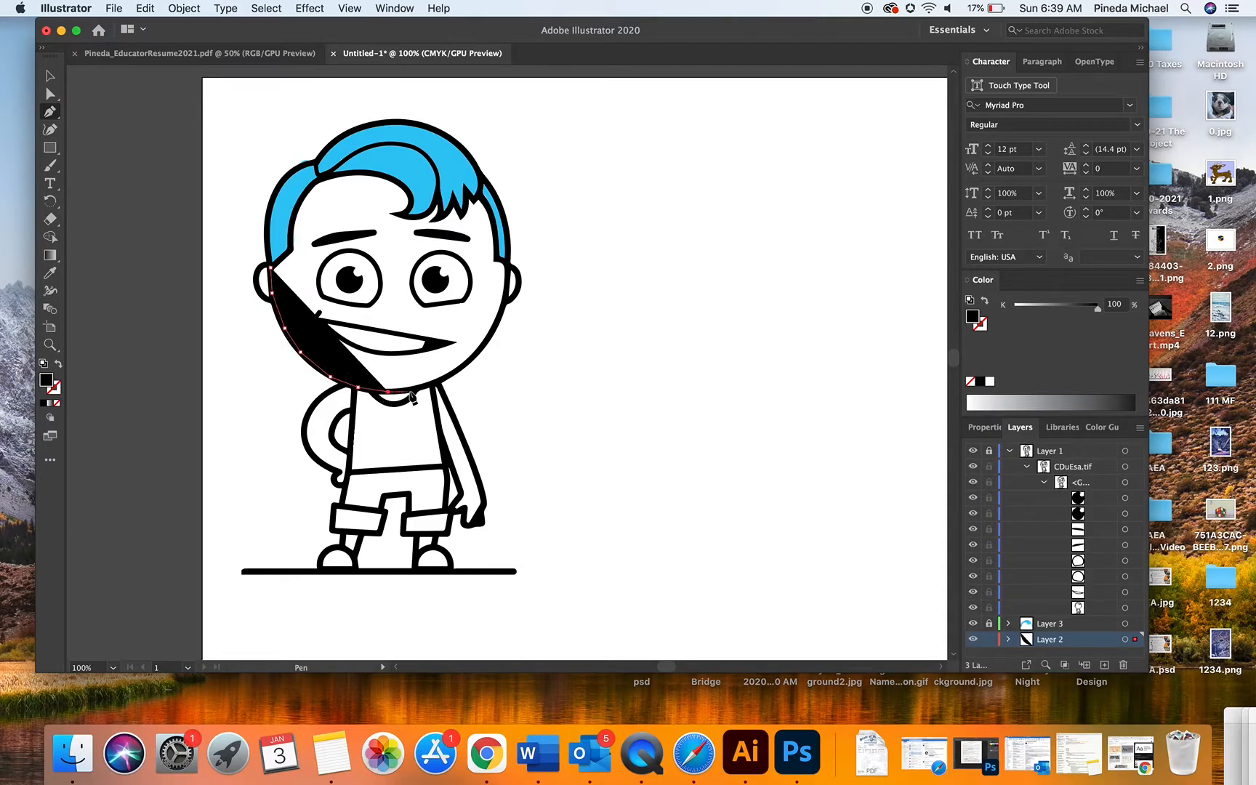
left_click(413, 390)
left_click(438, 383)
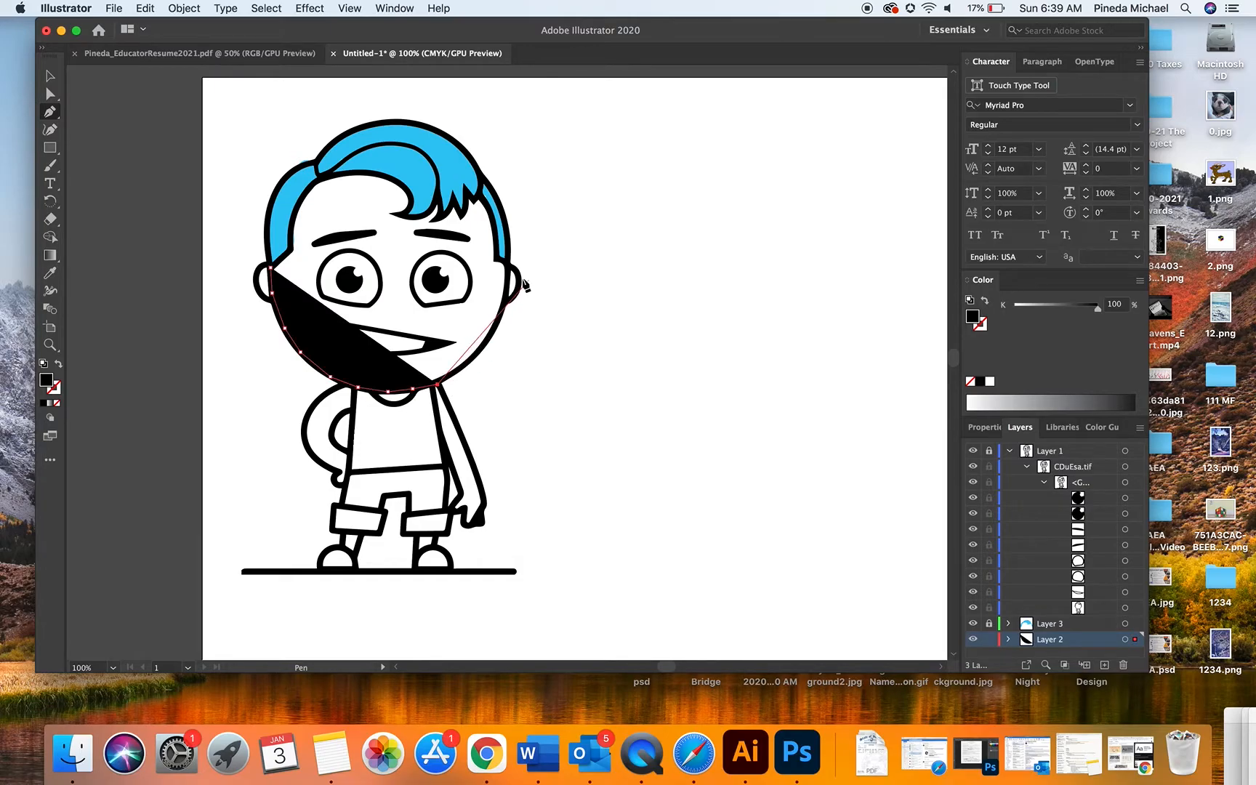
left_click_drag(508, 264, 507, 177)
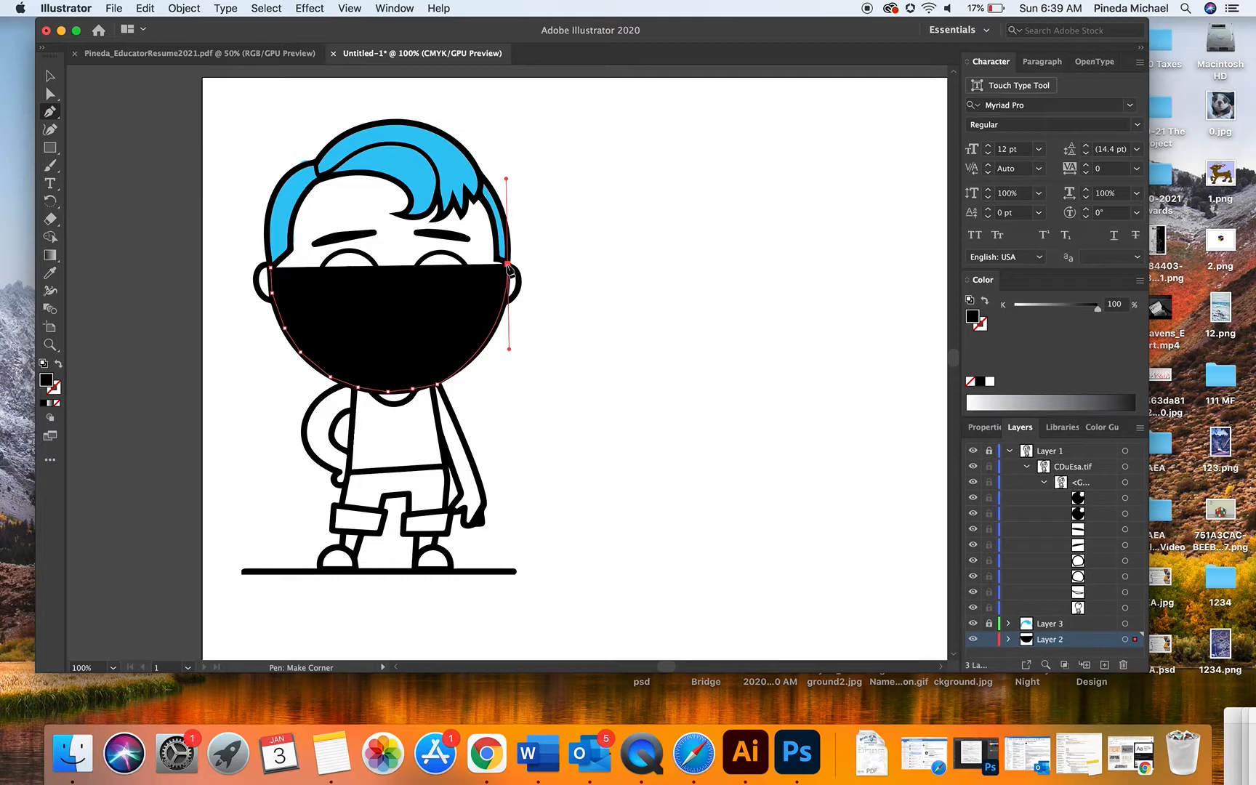
left_click(271, 269)
double_click(45, 381)
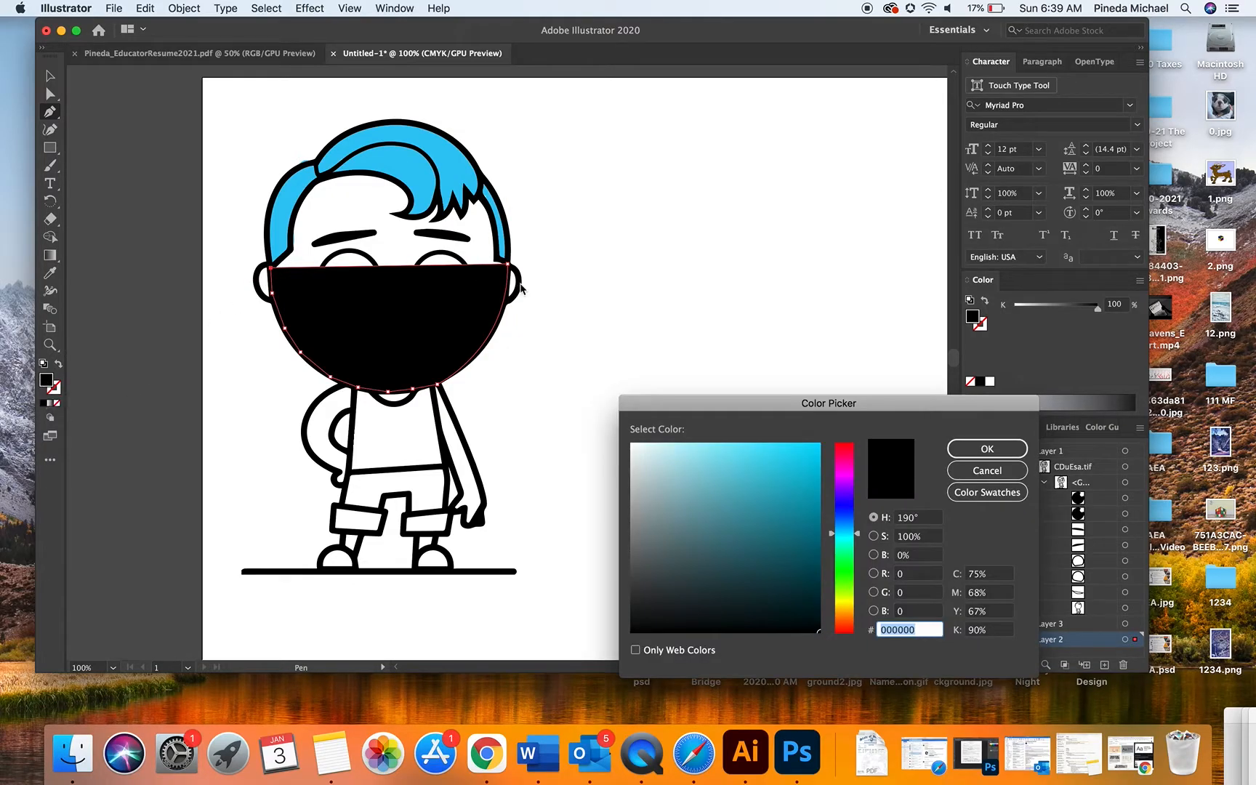
left_click(847, 618)
left_click_drag(782, 519, 842, 430)
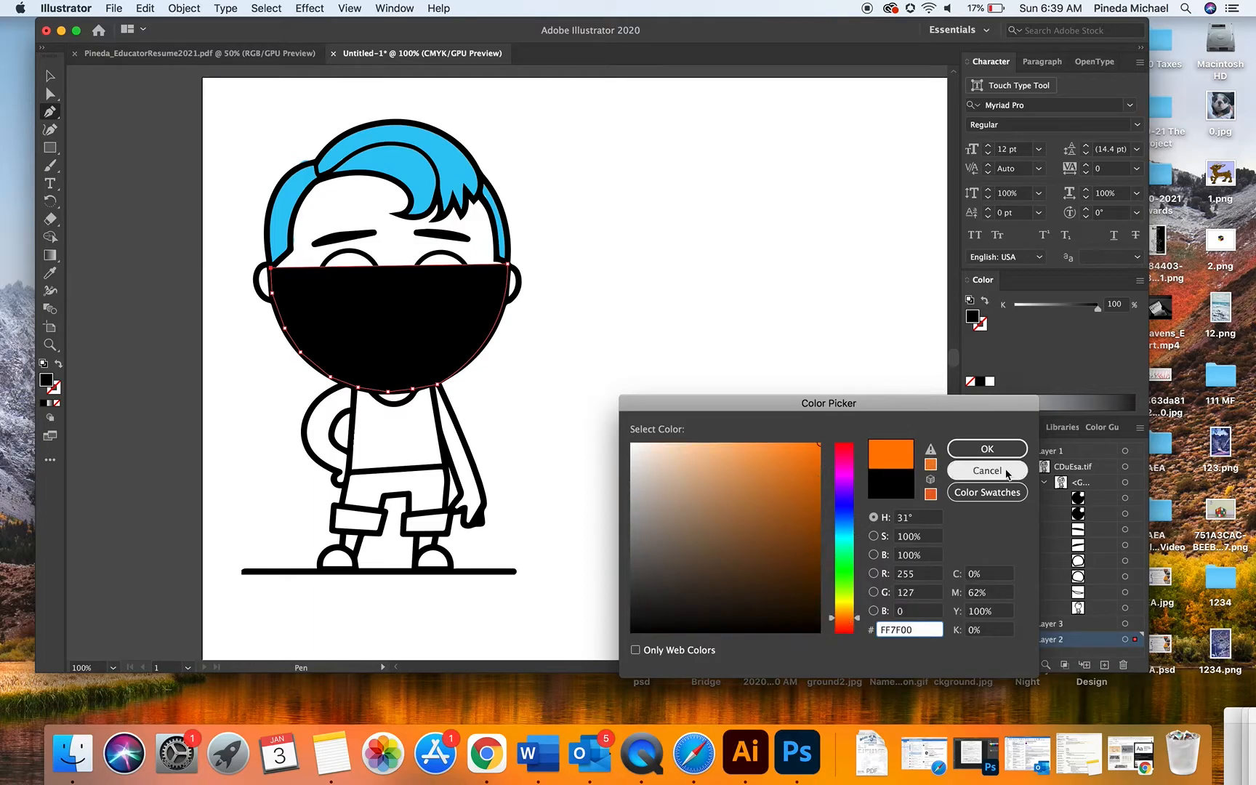
left_click(1019, 468)
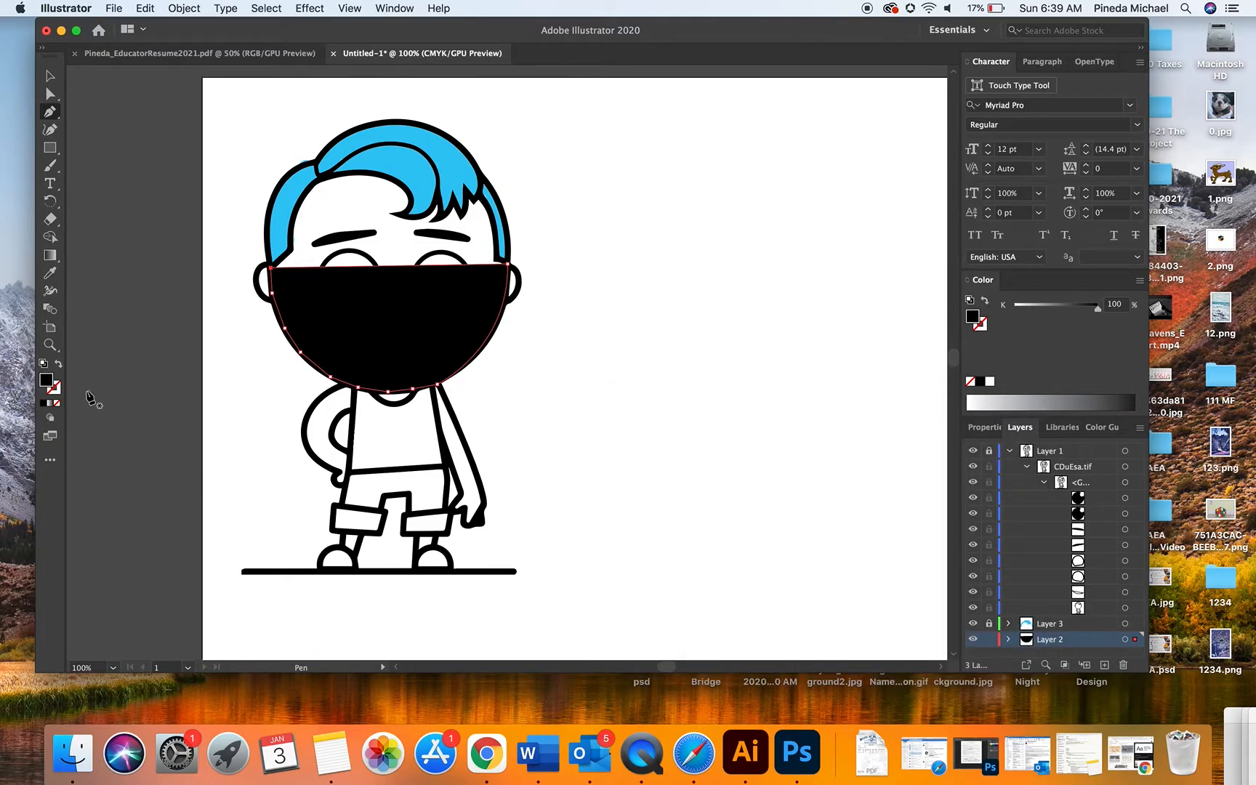
Fill the lower face shape with yellow (FFE600) and switch the color mode from Grayscale to RGB.
double_click(46, 380)
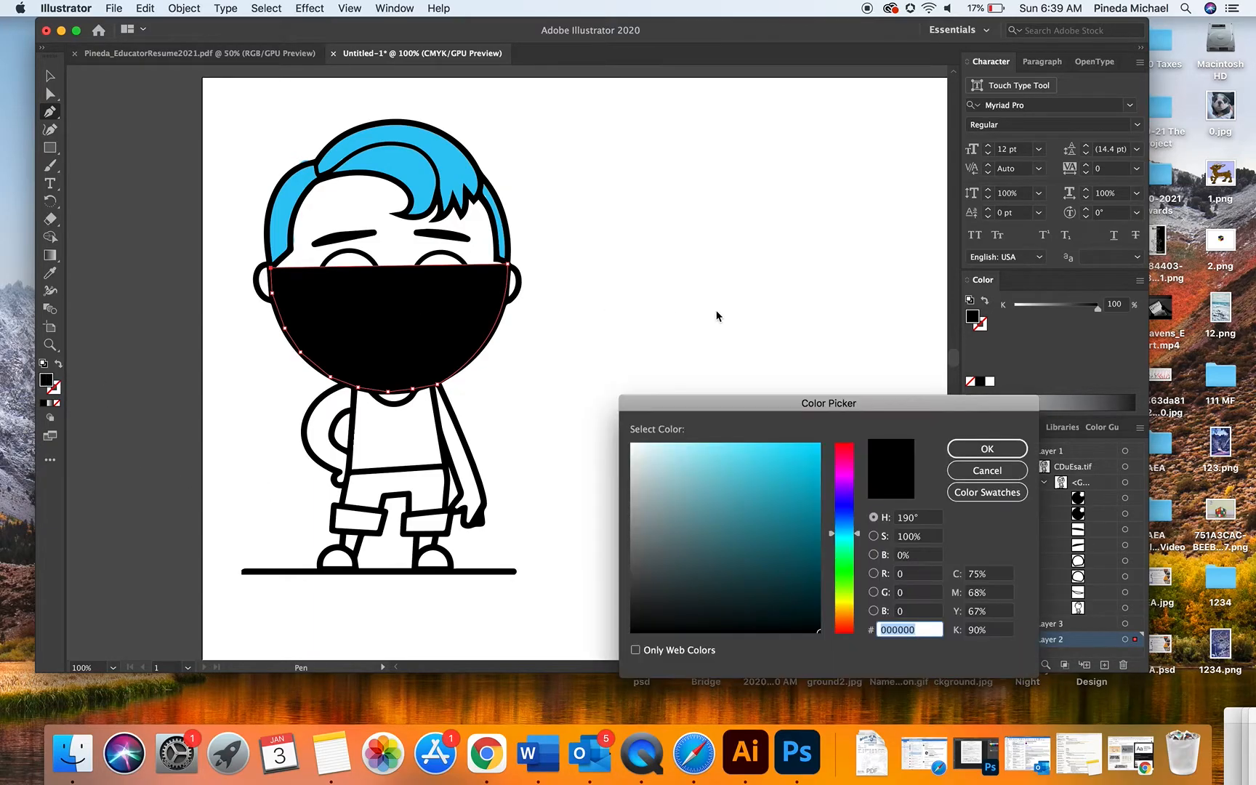
left_click(843, 611)
left_click(820, 443)
left_click(987, 449)
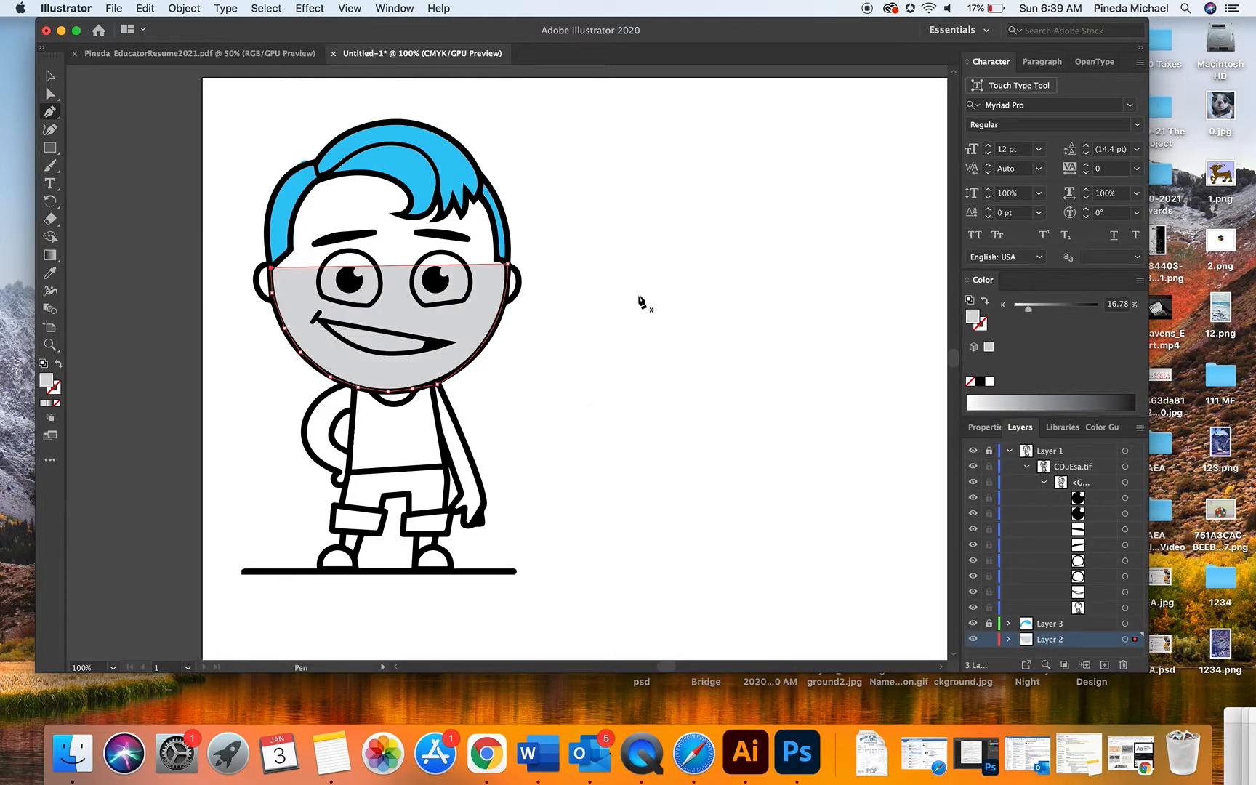
left_click(1140, 281)
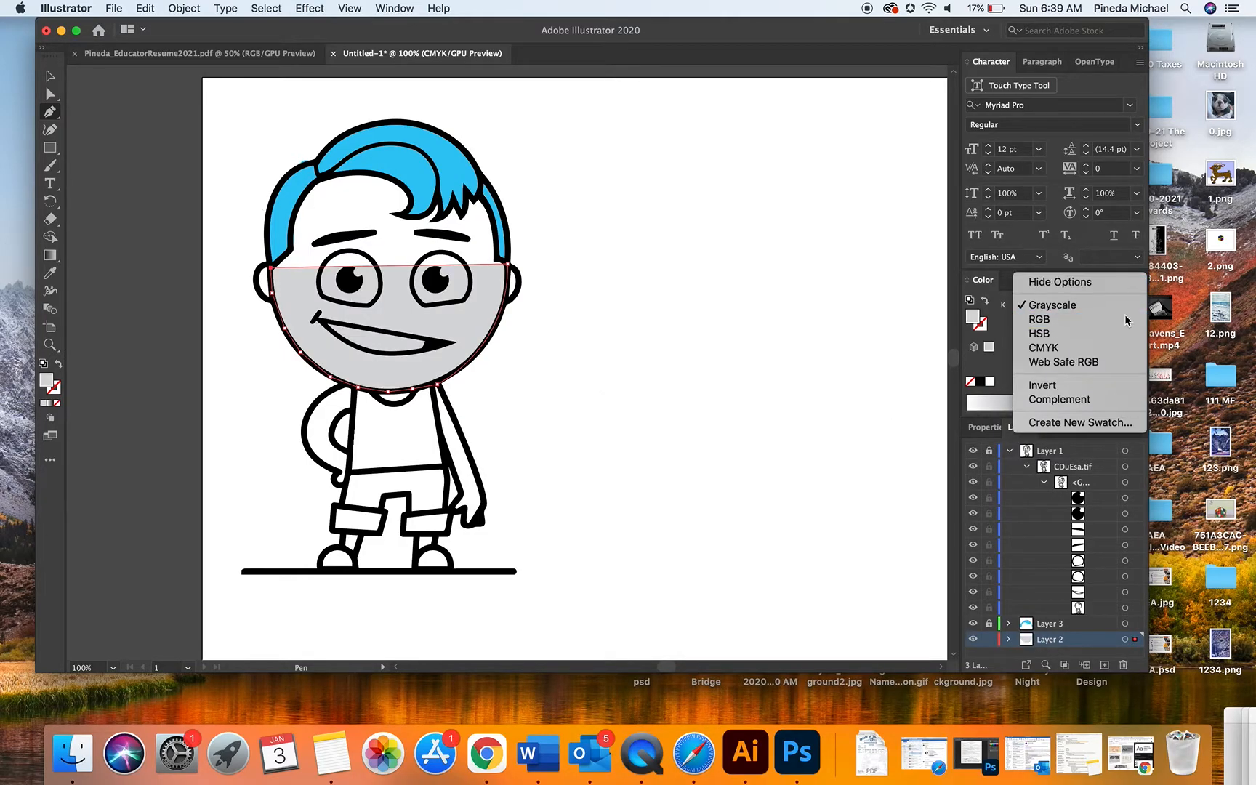
left_click(1125, 313)
key("v")
left_click(166, 266)
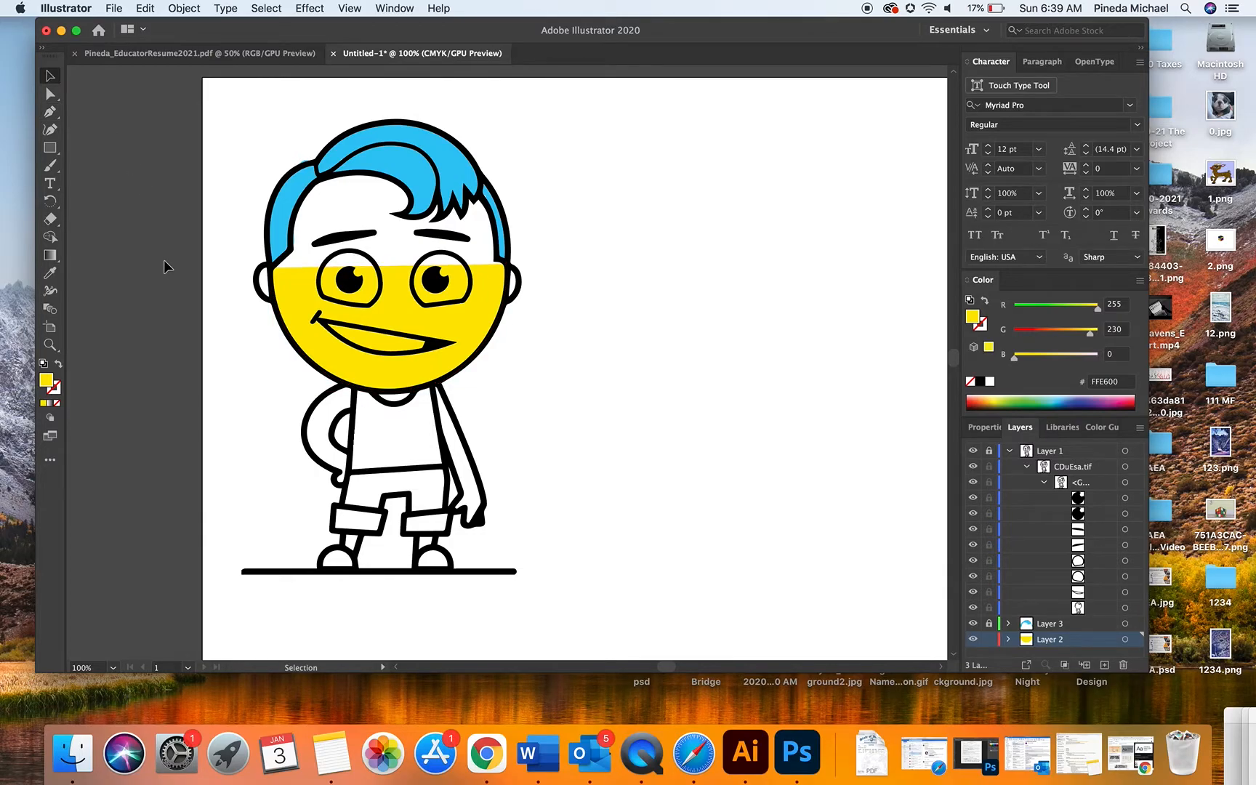
left_click(294, 284)
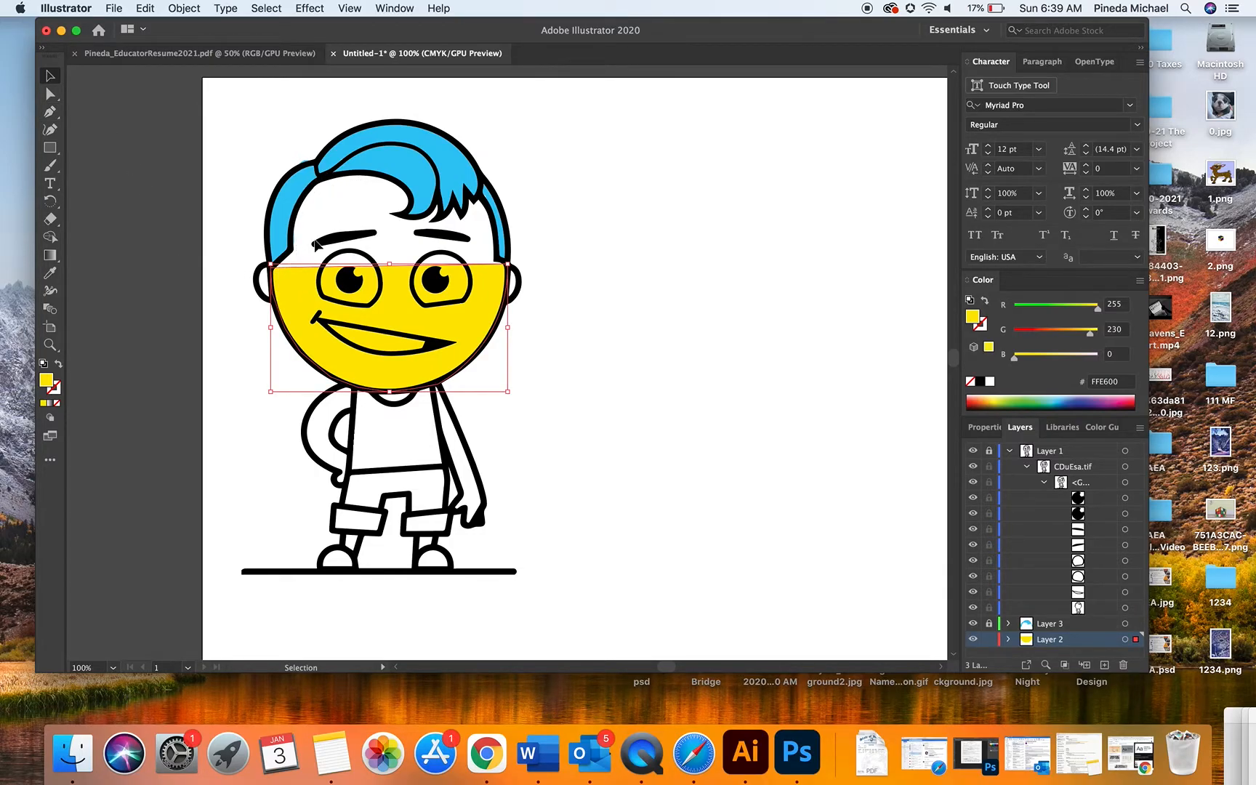
Draw a closed yellow Pen tool shape over the forehead and eyes, overlapping the lower face shape.
left_click(51, 111)
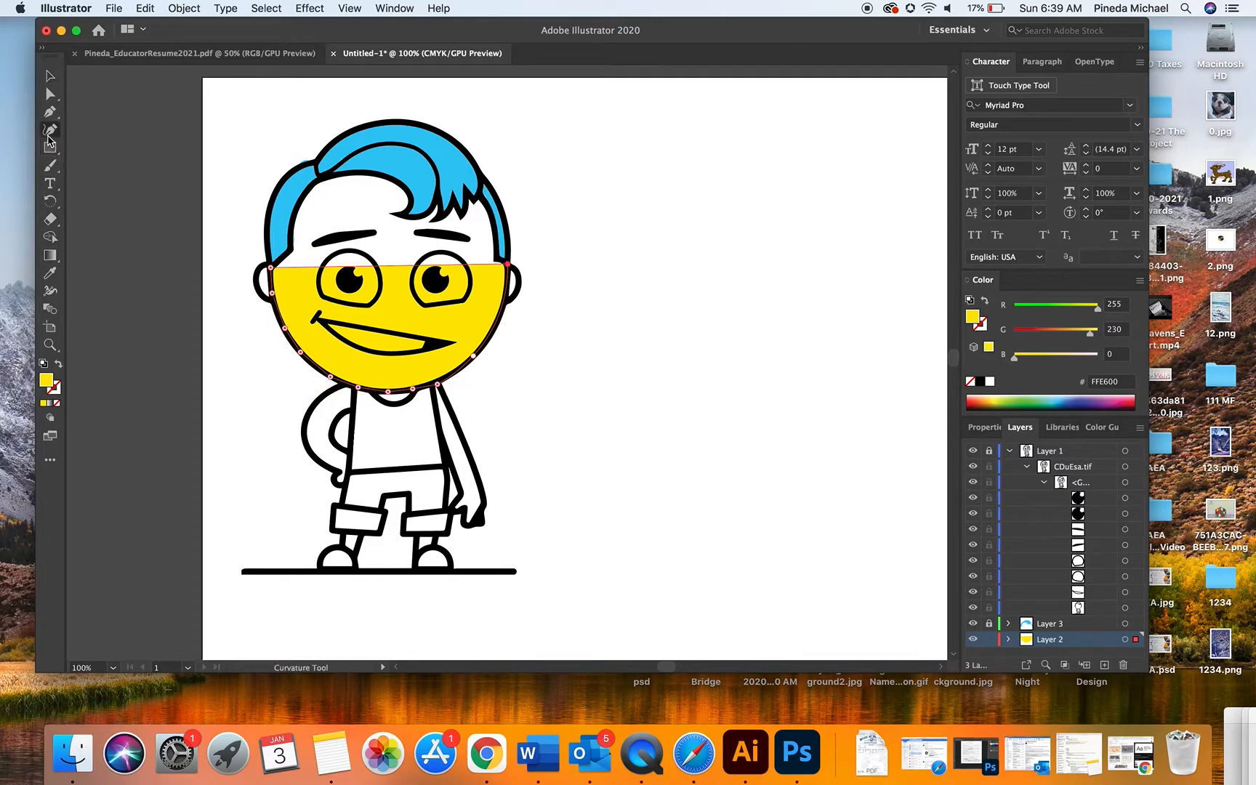
left_click(373, 195)
left_click(310, 218)
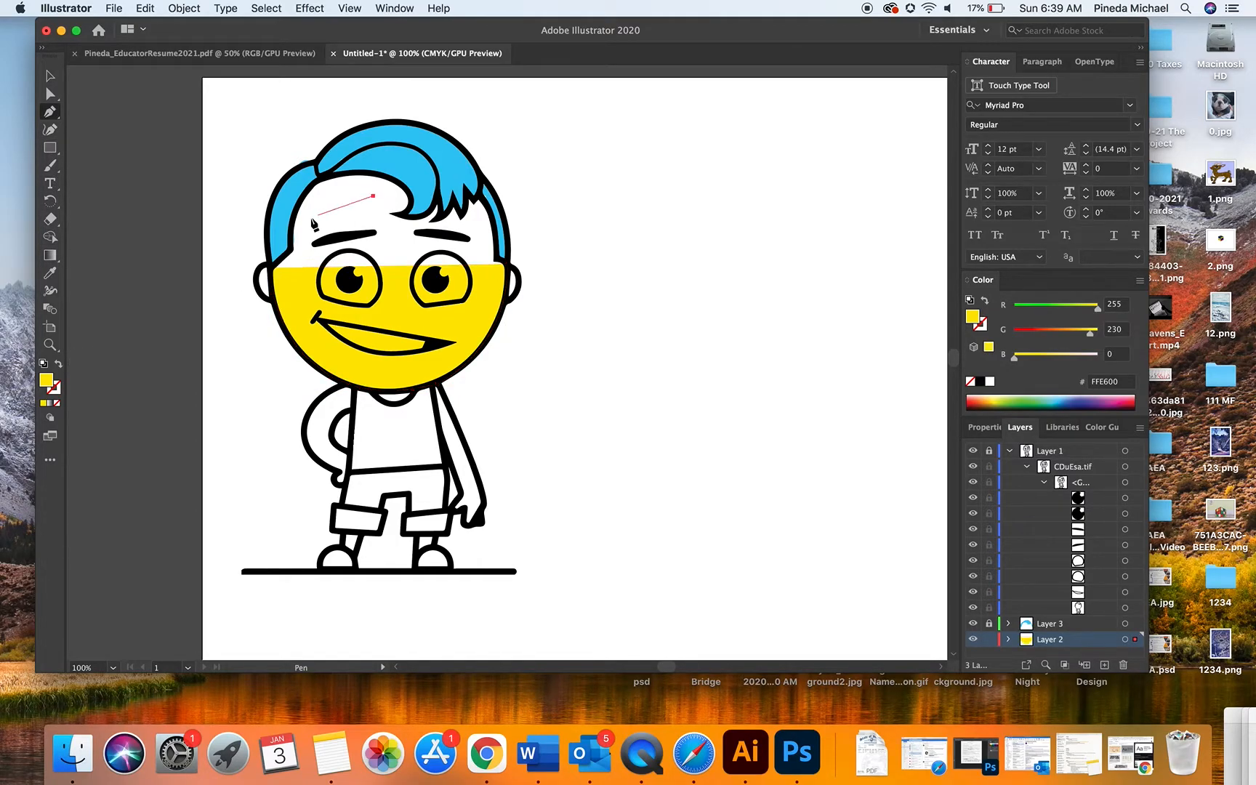
left_click(310, 273)
left_click(374, 313)
left_click(483, 316)
left_click(485, 226)
left_click(392, 224)
left_click(373, 197)
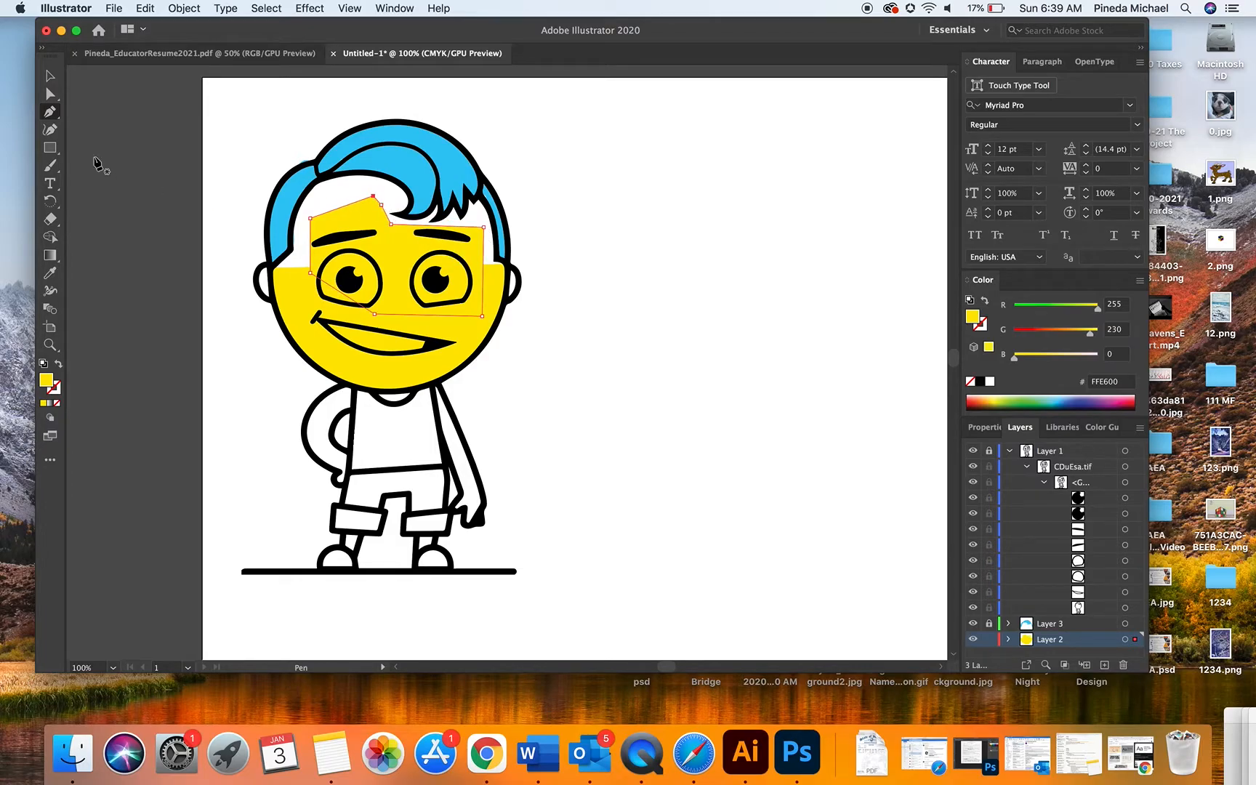
Merge the forehead shape and the lower face shape into one with the Shape Builder tool, and deselect the result.
left_click(50, 76)
left_click(293, 296, "shift")
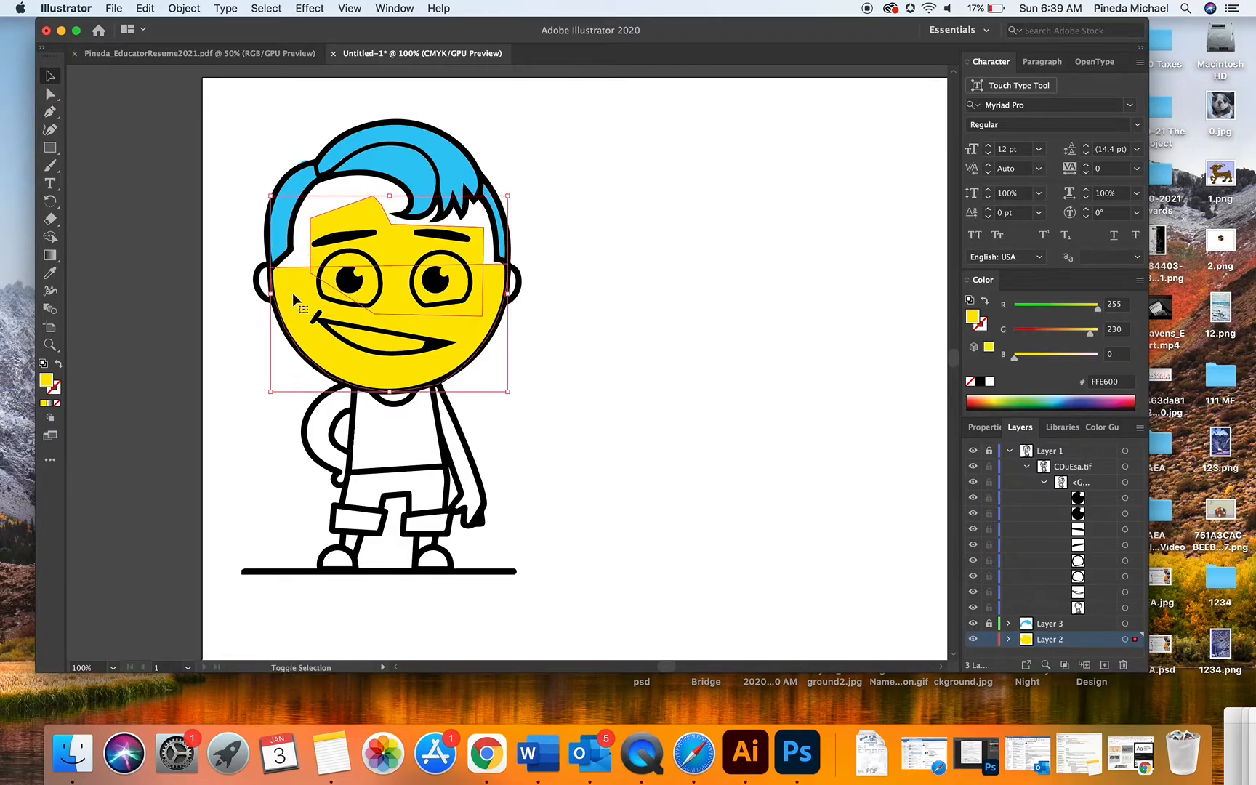
left_click(48, 238)
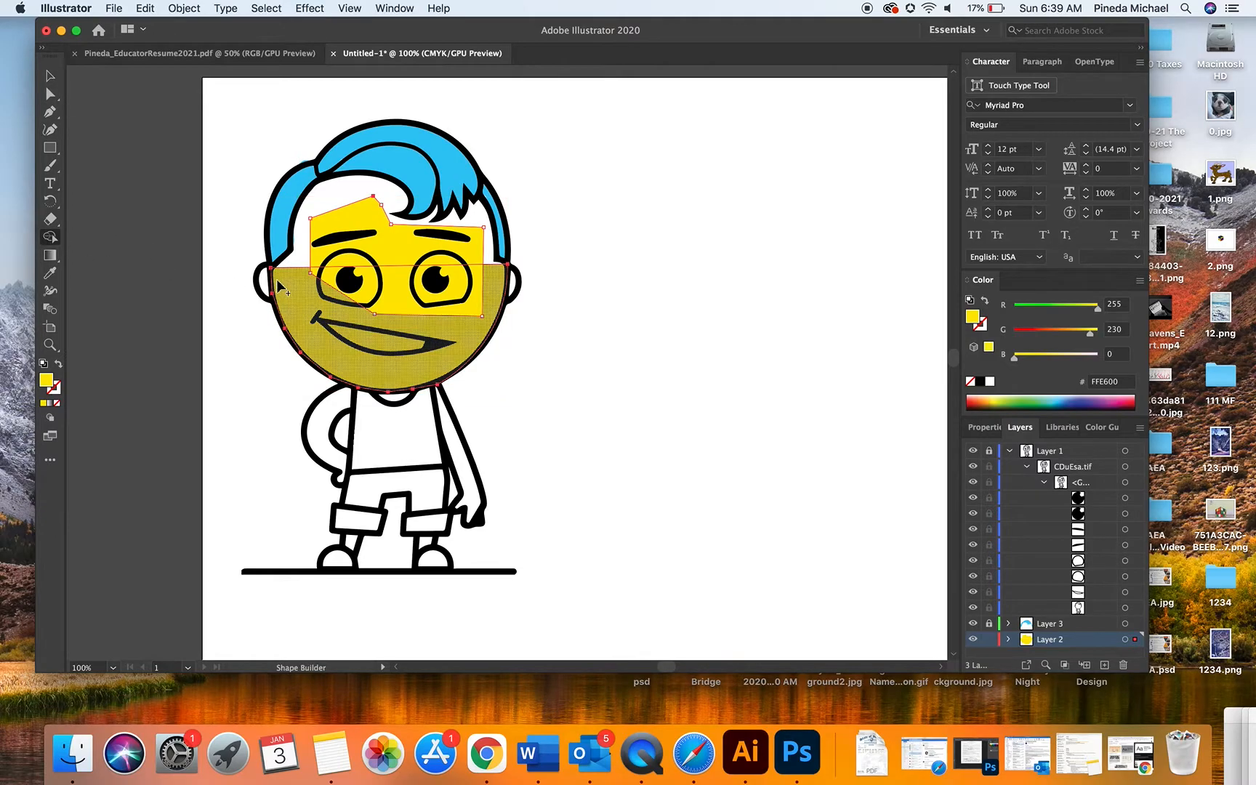
left_click_drag(305, 290, 364, 255)
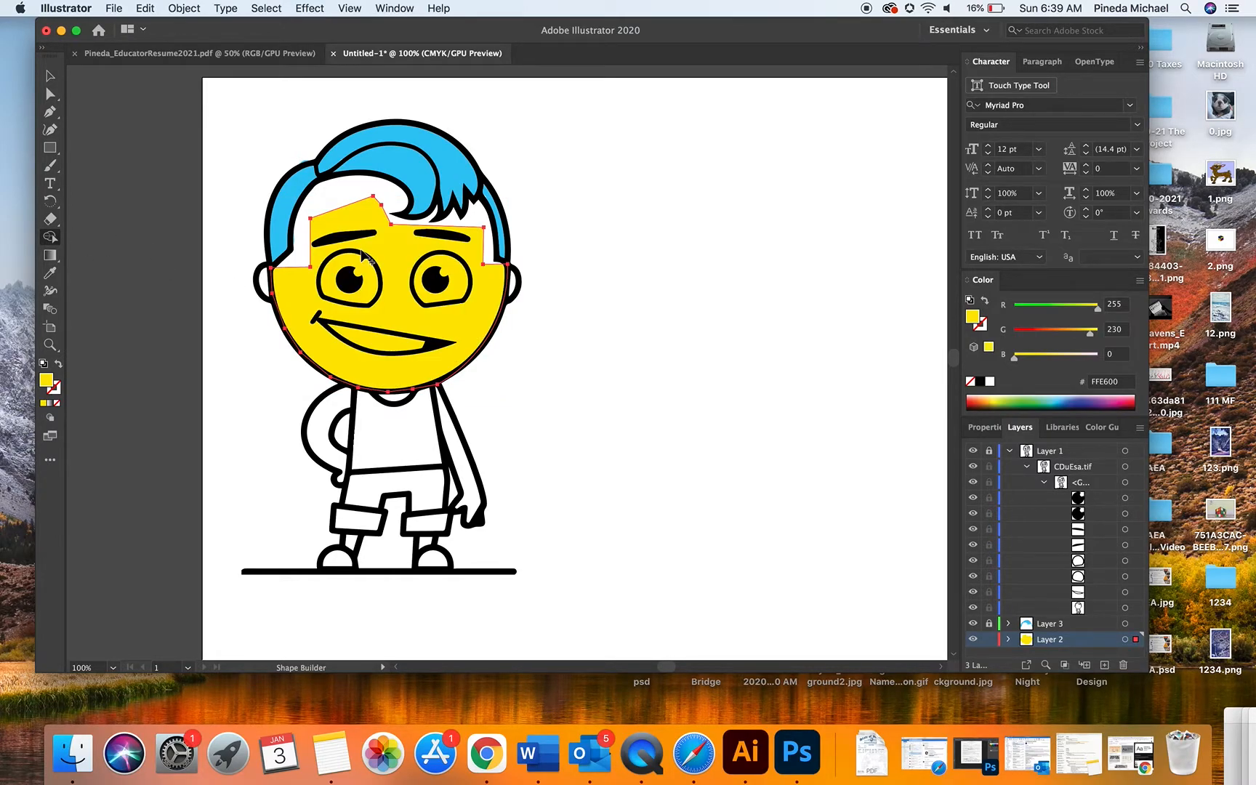
left_click(50, 76)
left_click(246, 205)
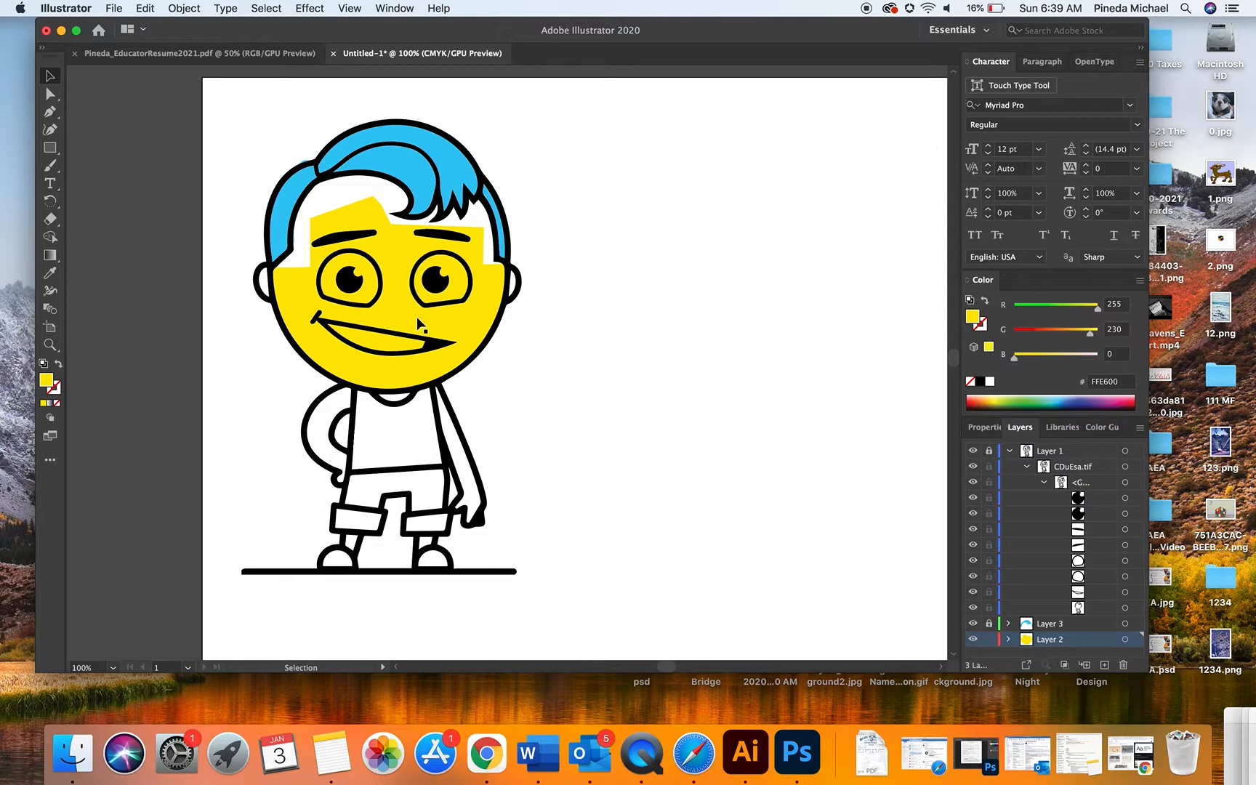
left_click(291, 295)
left_click(324, 207)
left_click(345, 234)
left_click(383, 162)
left_click(285, 304)
left_click(225, 310)
left_click(54, 347)
scroll(503, 383, "right", 4)
scroll(503, 382, "down", 2)
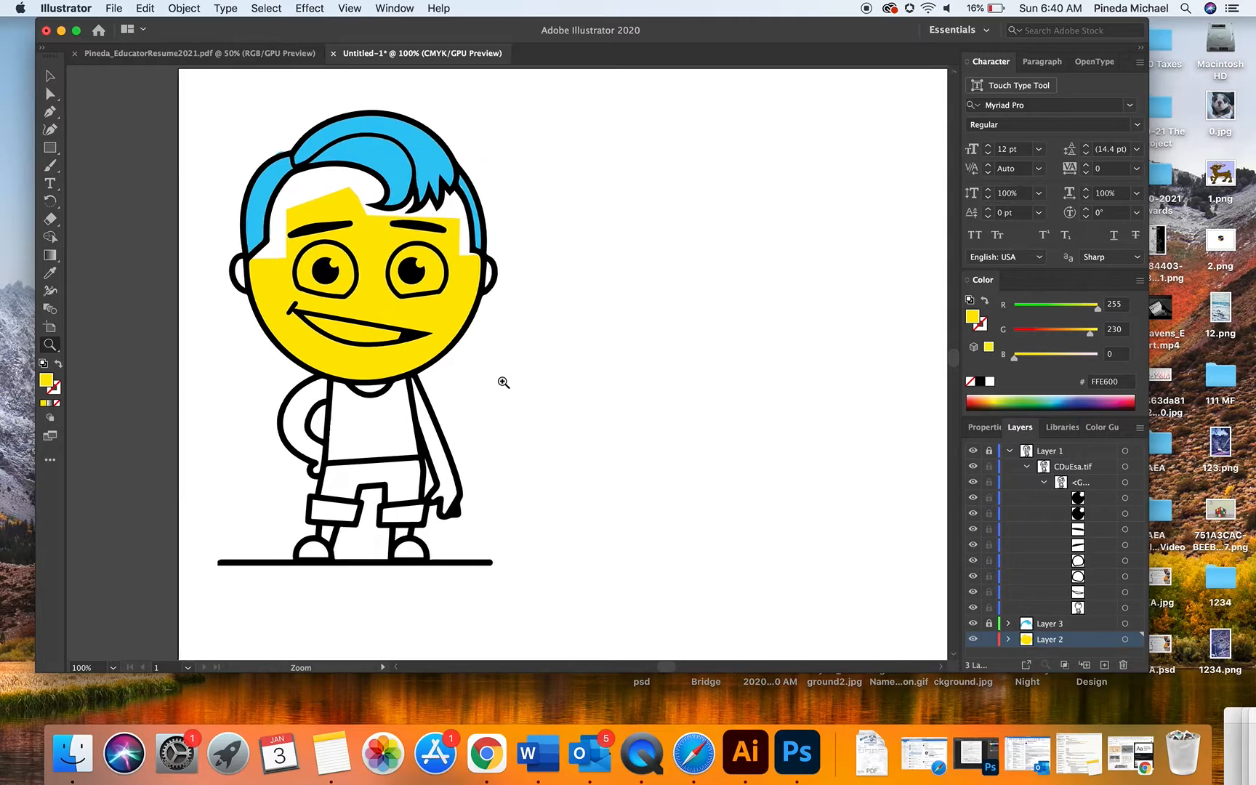
Undo the face shapes and the merged hair work, back to the partly painted blue hair on Layer 2 with the line art displayed.
key("super+a")
key("super+z")
key("super+z")
key("super+z")
key("super+z")
key("super+z")
key("super+z")
key("super+z")
key("super+z")
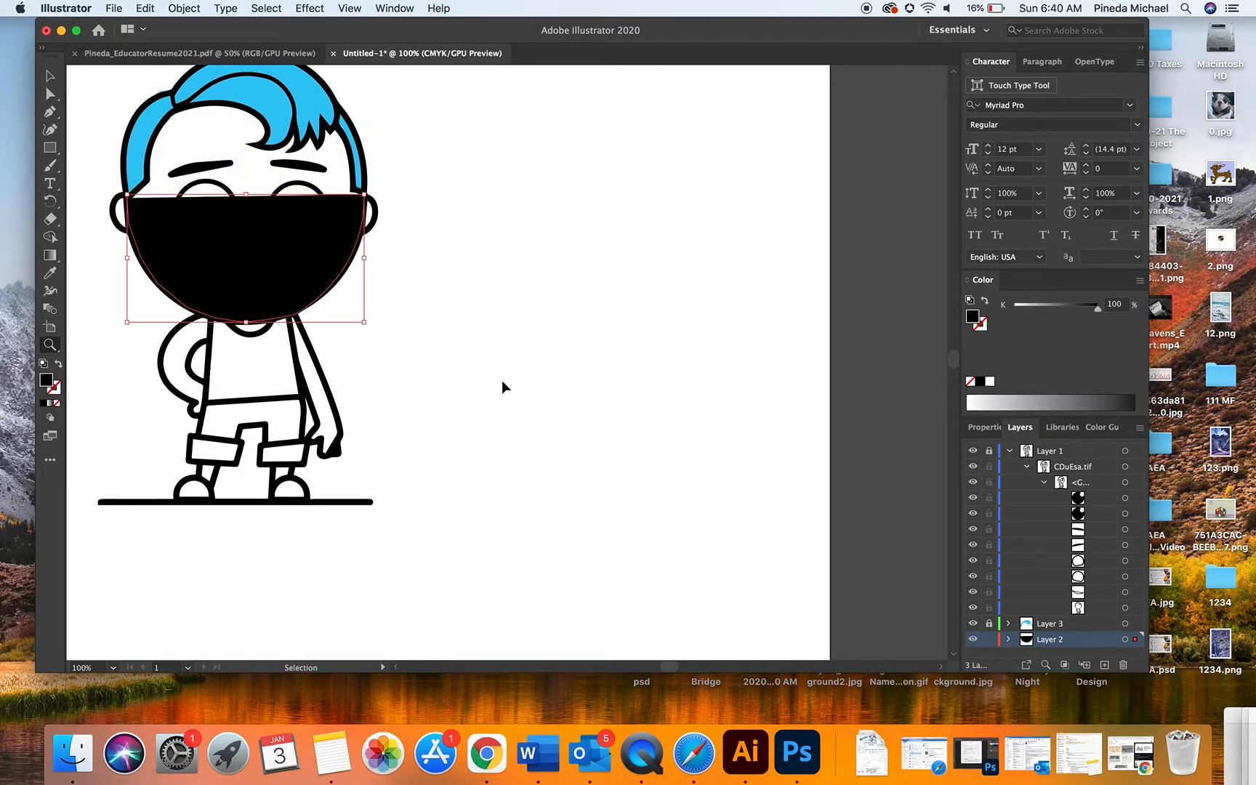
key("super+z")
key("super+z")
key("super+z")
key("super+z")
key("super+z")
key("super+z")
key("super+z")
key("super+z")
key("super+z")
key("super+z")
key("super+z")
key("super+z")
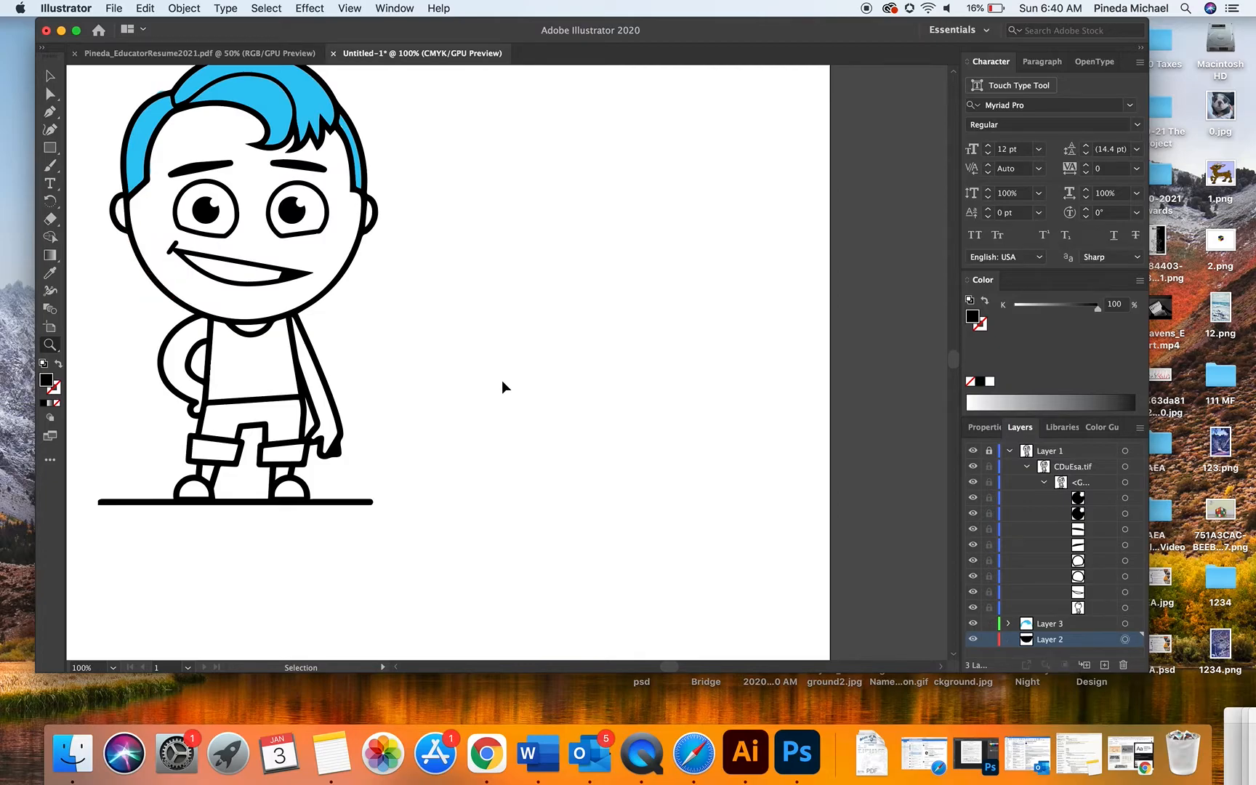
key("super+z")
key("super+z")
key("super+z")
key("super+z")
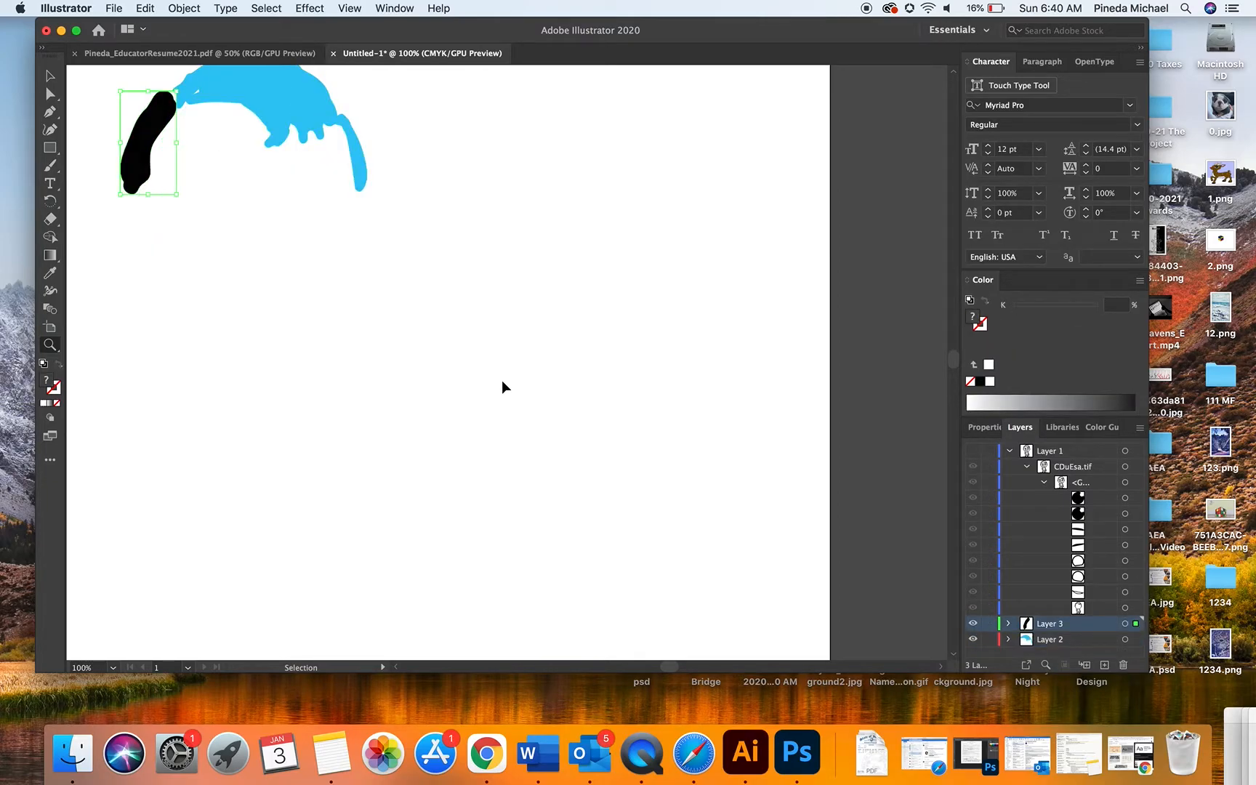
key("super+z")
key("super+z")
key("super+z")
key("super+z")
key("super+z")
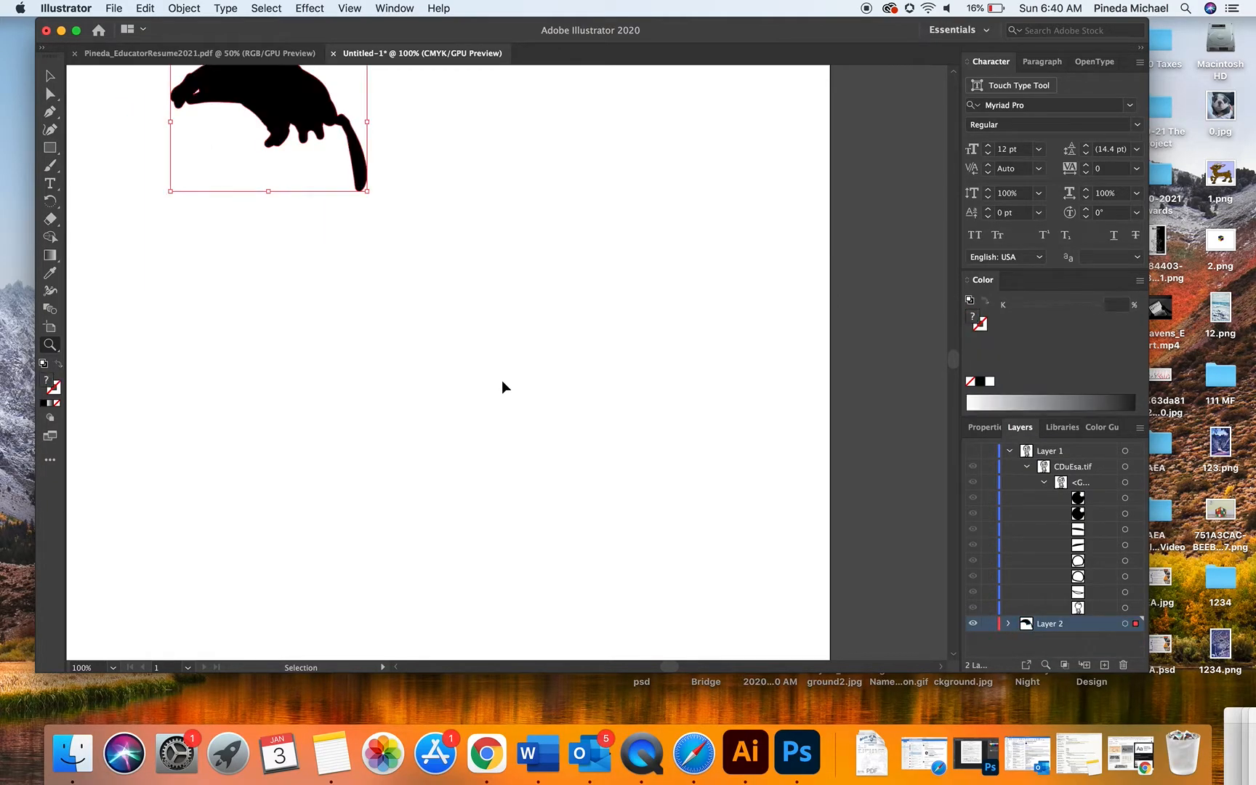
key("super+z")
key("super+z")
key("super+z")
key("super+z")
key("super+z")
key("super+z")
key("super+z")
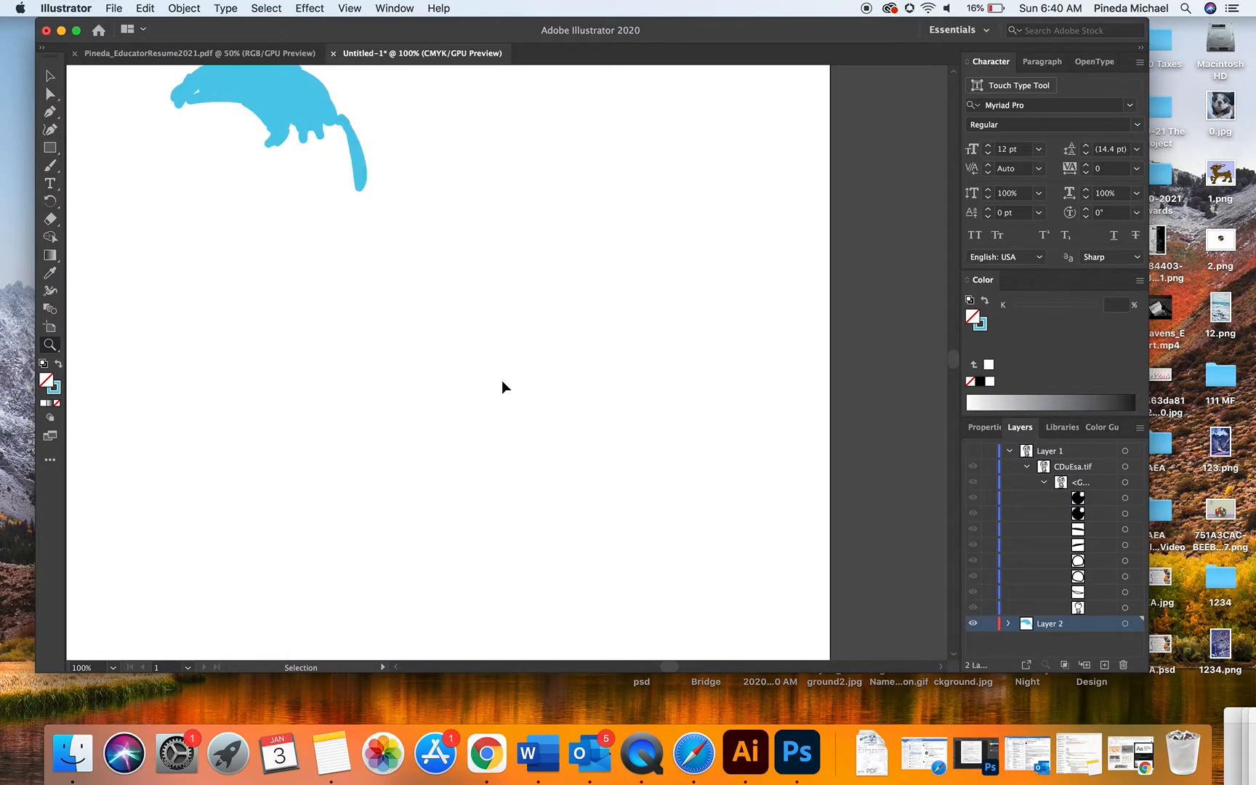
key("super+z")
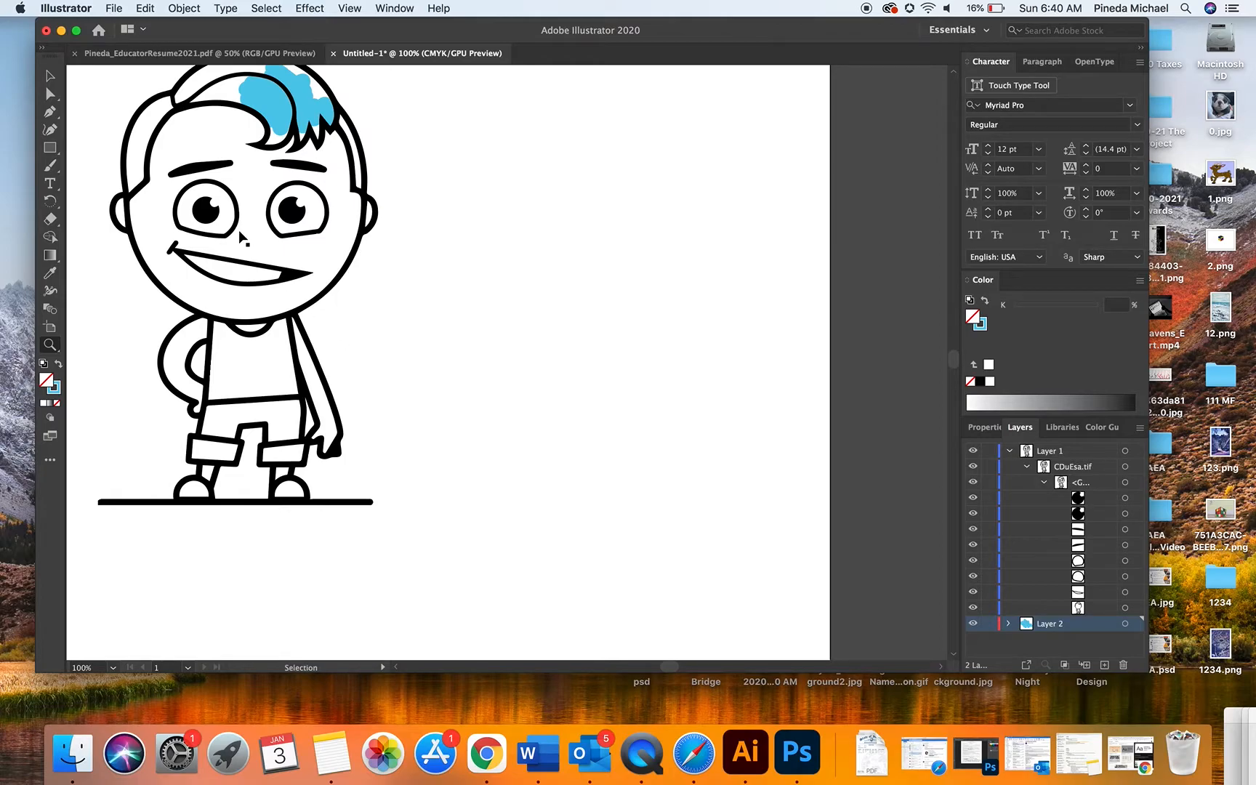
Zoom out to 50% to view the boy and more of the artboard.
left_click(51, 345)
left_click(497, 321, "alt")
left_click(529, 320, "alt")
left_click(113, 8)
left_click(443, 272)
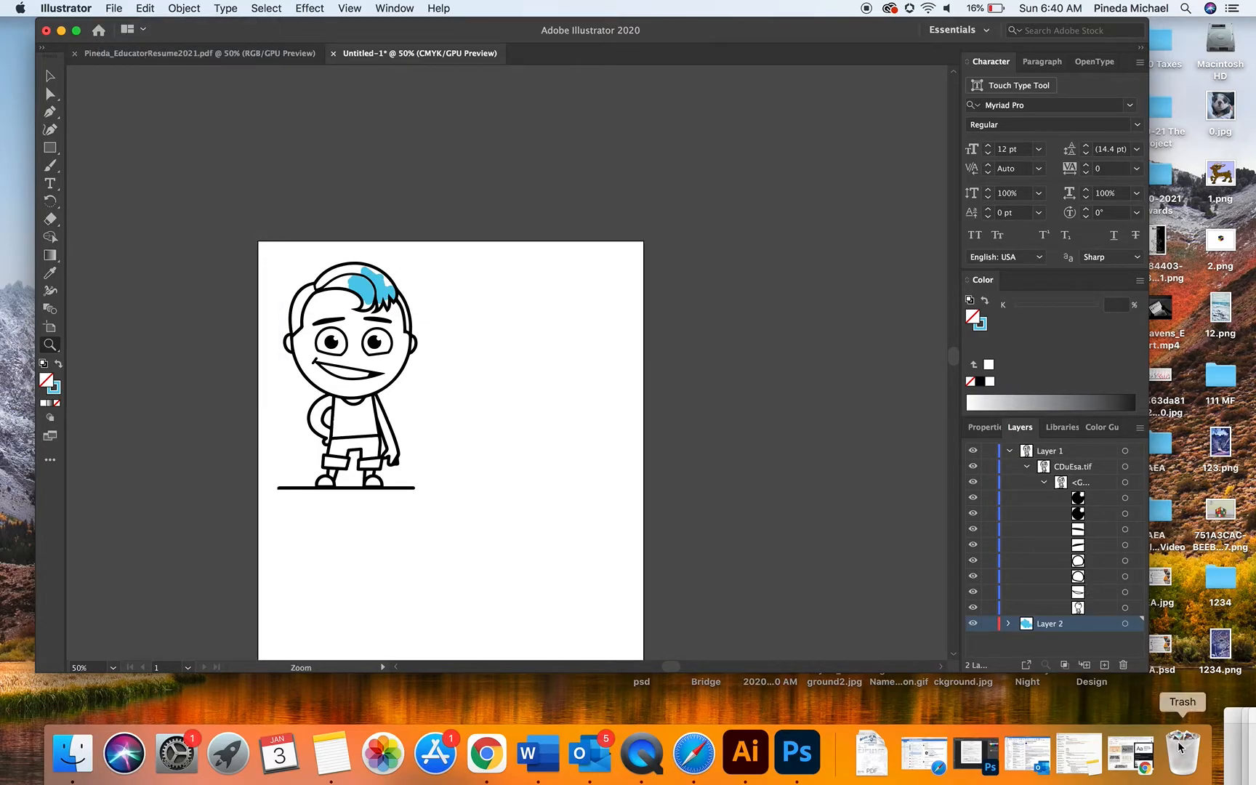
Switch to Chrome and go back through the image searches to the "character drawing black white" results.
left_click(1130, 753)
left_click(299, 63)
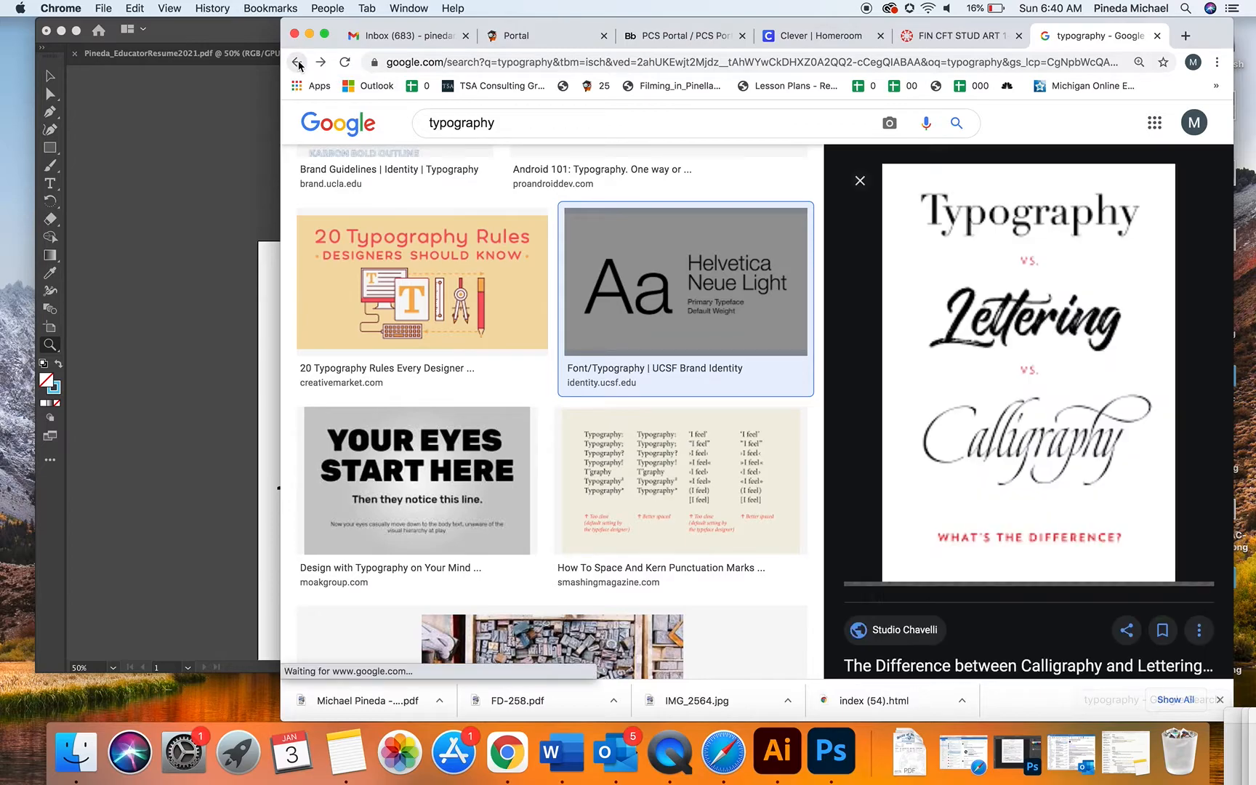
left_click(298, 63)
left_click(298, 63)
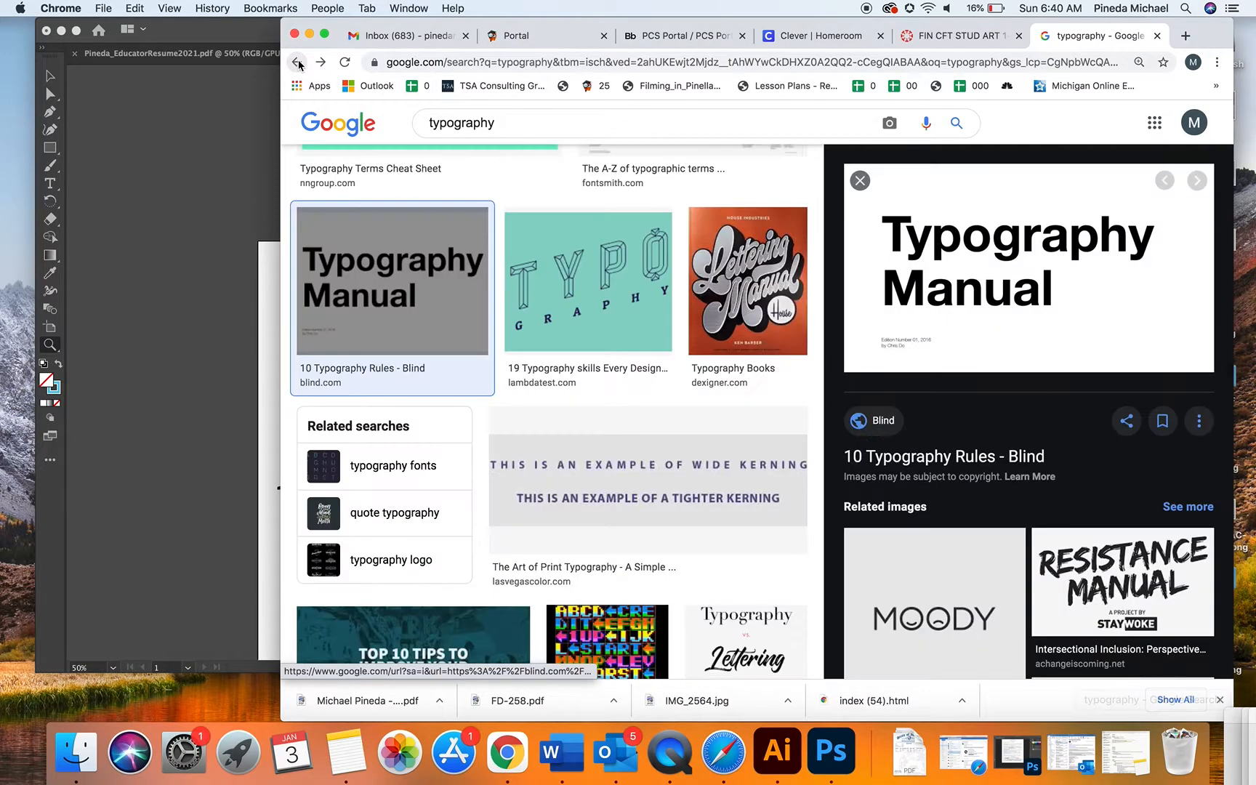
left_click(299, 63)
left_click(299, 64)
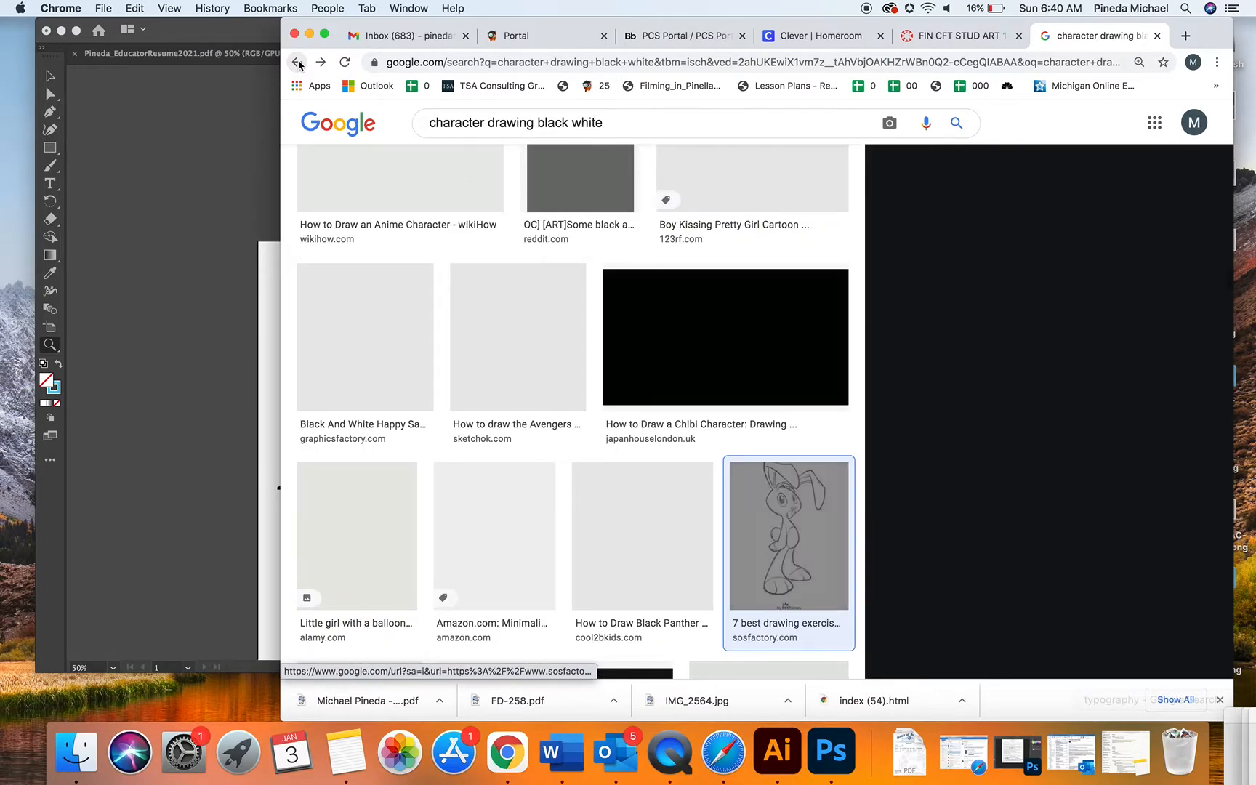
Browse the black and white character drawings and open the preview of the Shutterstock monkey line drawing.
scroll(629, 430, "down", 15)
scroll(629, 429, "up", 20)
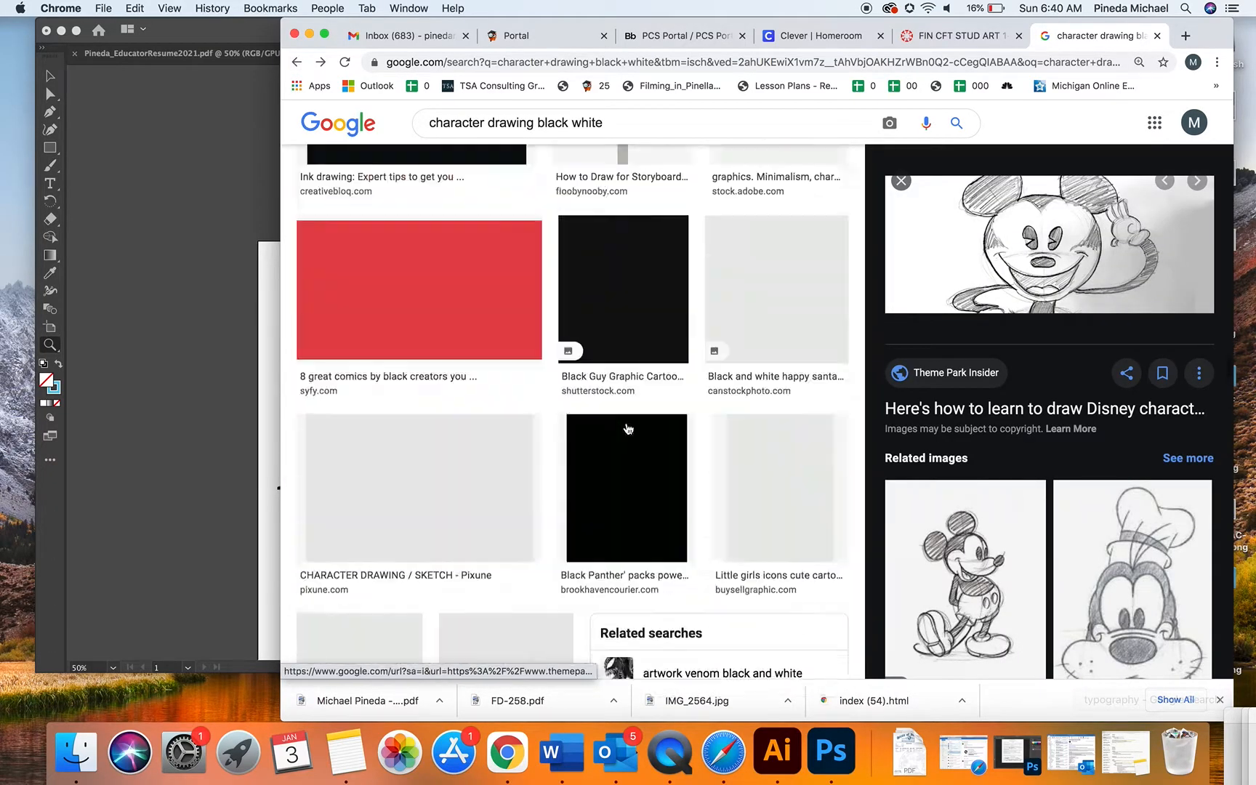
scroll(629, 430, "down", 20)
scroll(629, 429, "up", 20)
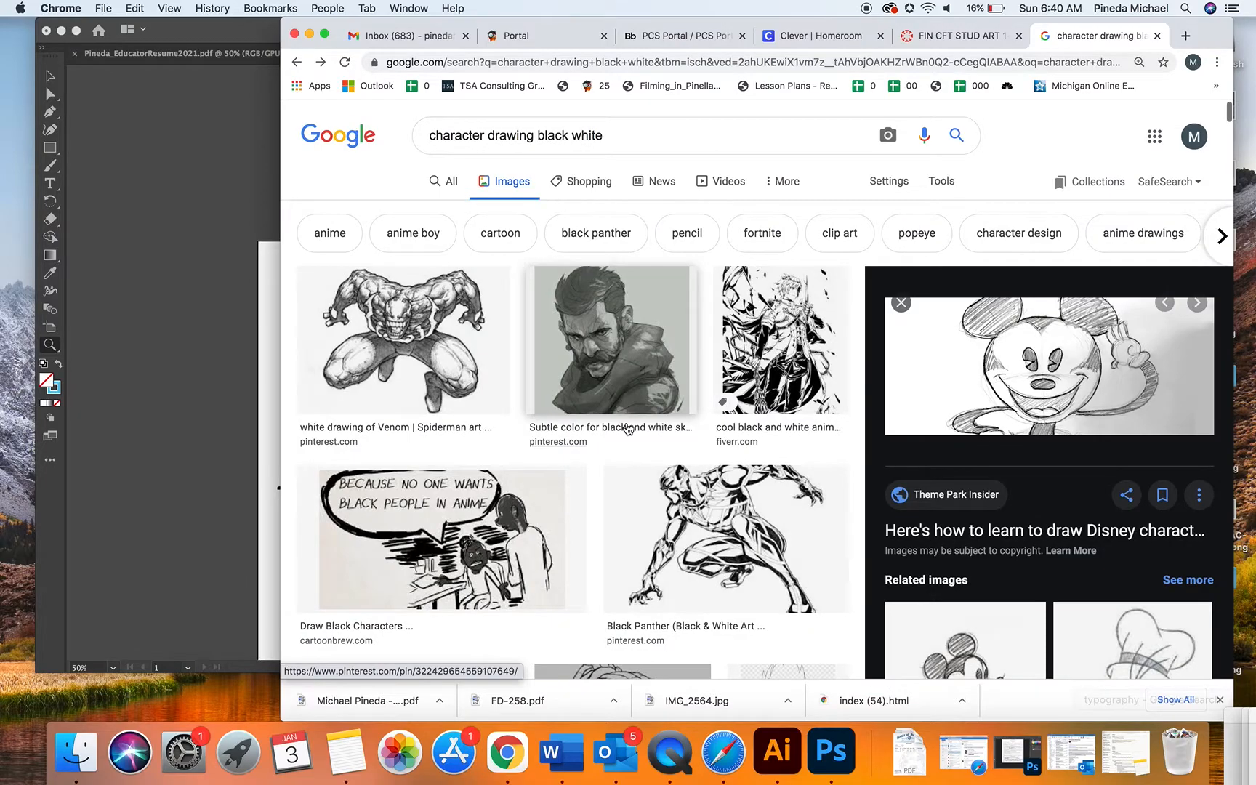
scroll(629, 430, "down", 5)
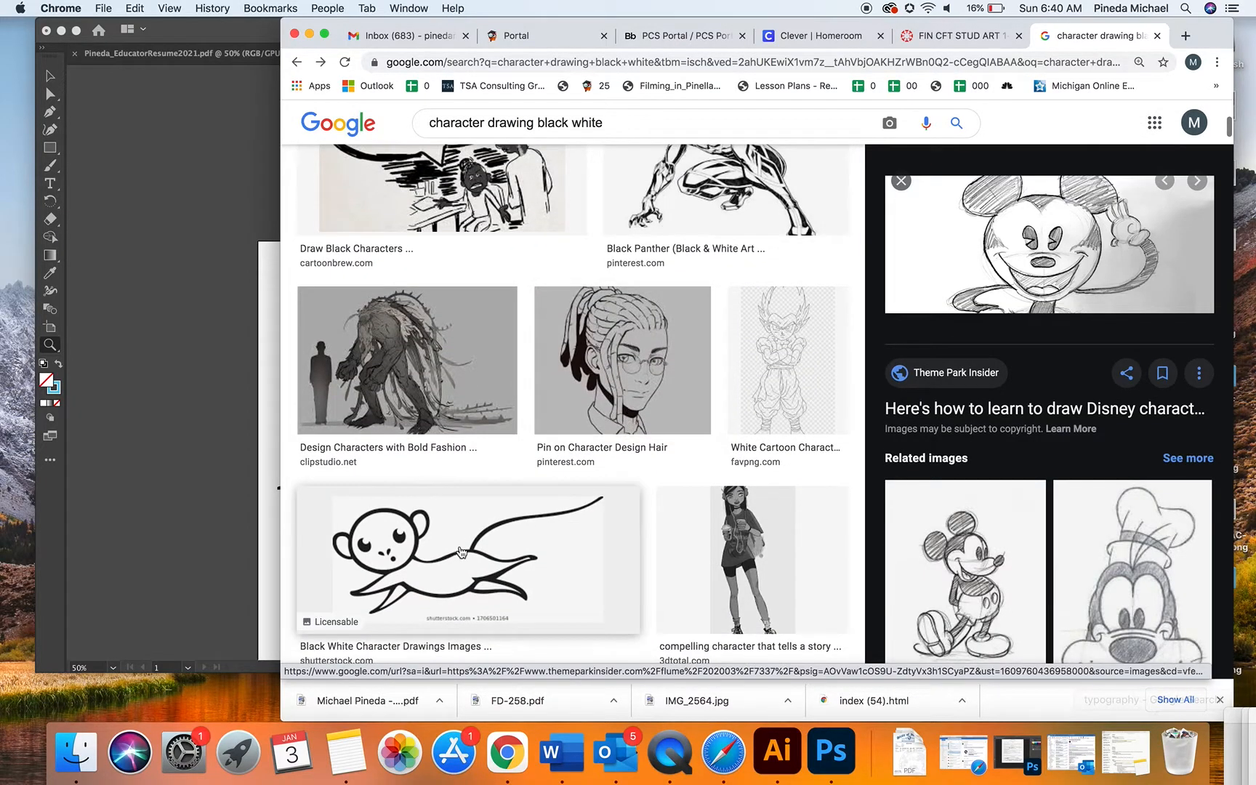
left_click(465, 538)
Try to bring the previewed monkey drawing from Chrome into the Illustrator document, and return to the browser.
left_click_drag(1052, 234, 151, 287)
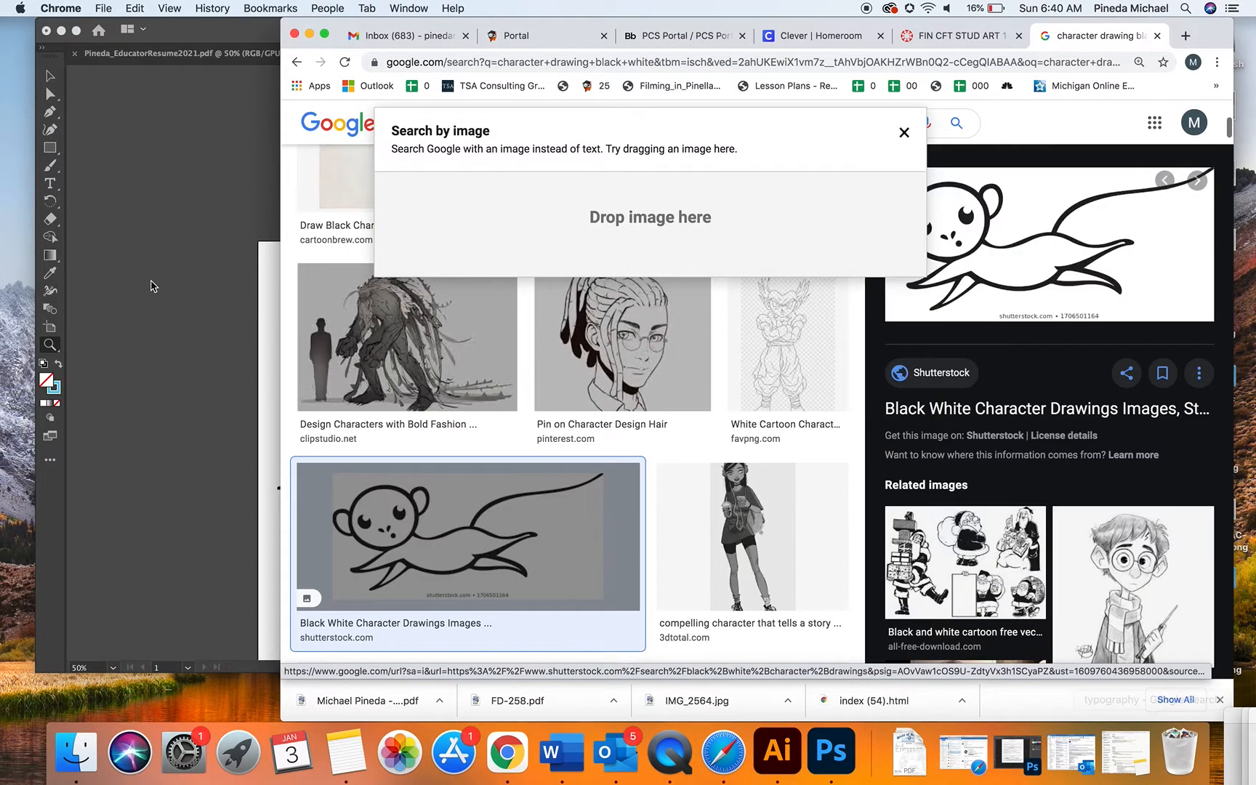
left_click(212, 290)
left_click(1215, 294)
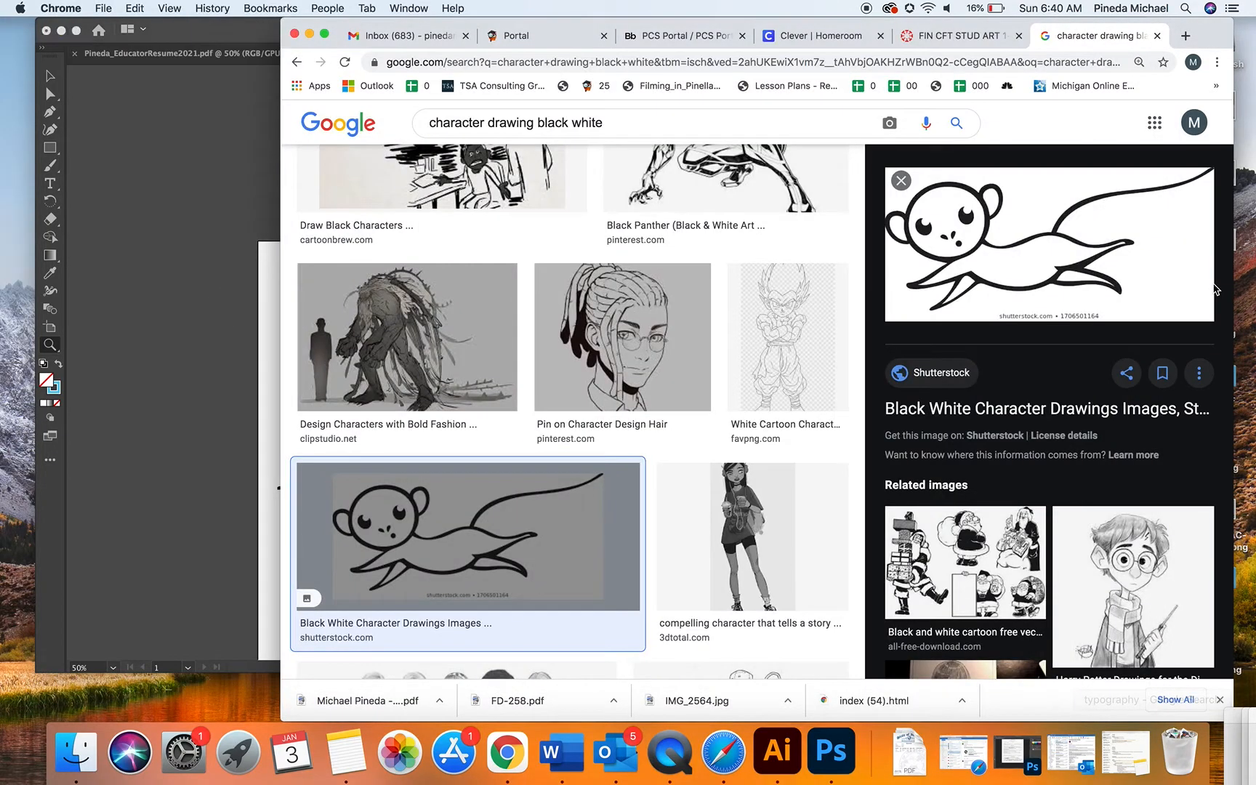
left_click_drag(983, 295, 258, 377)
left_click(259, 377)
scroll(551, 388, "down", 8)
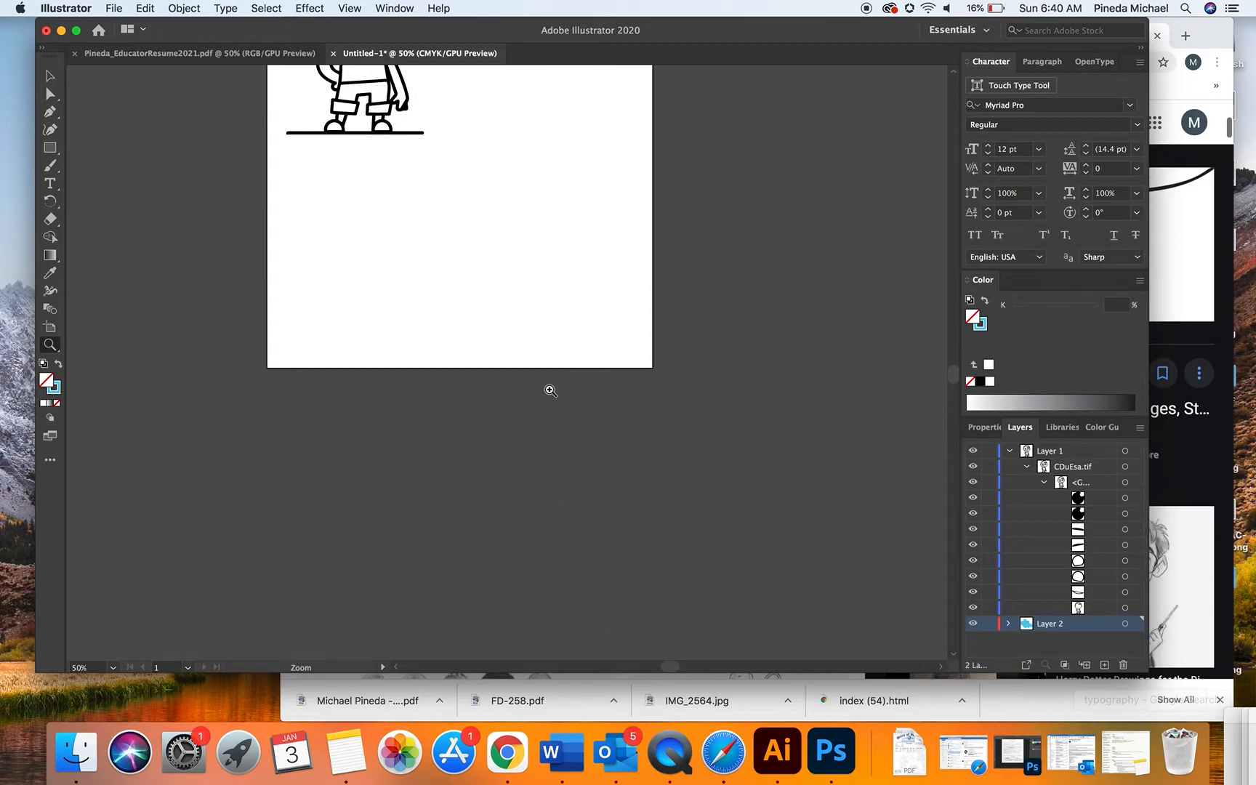
scroll(550, 390, "up", 6)
left_click(1178, 211)
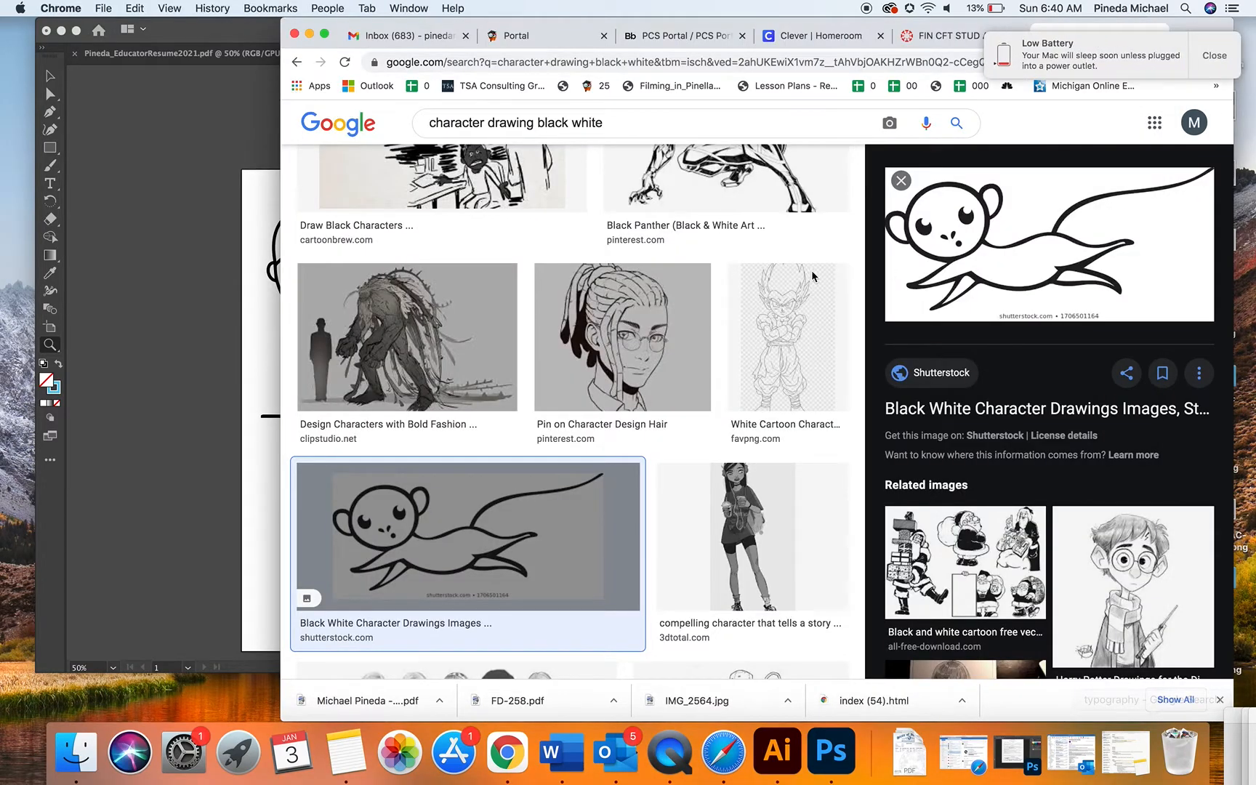
Dismiss the low battery notification, move the browser window off the desktop icons and try to copy the monkey image onto the desktop.
left_click(1220, 67)
left_click_drag(1210, 34, 905, 114)
left_click_drag(721, 293, 1255, 278)
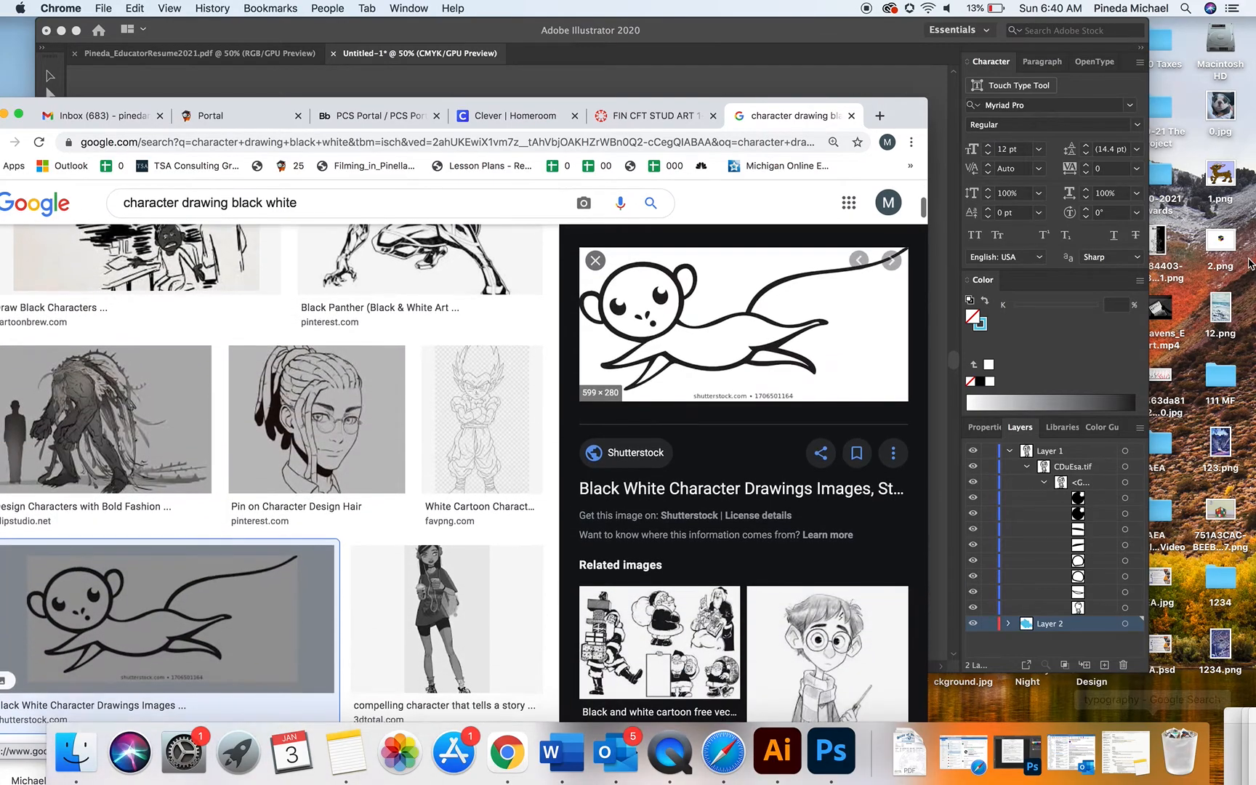
Rearrange the Illustrator and Chrome windows side by side so that the boy and the image search are both visible.
left_click_drag(667, 131, 783, 361)
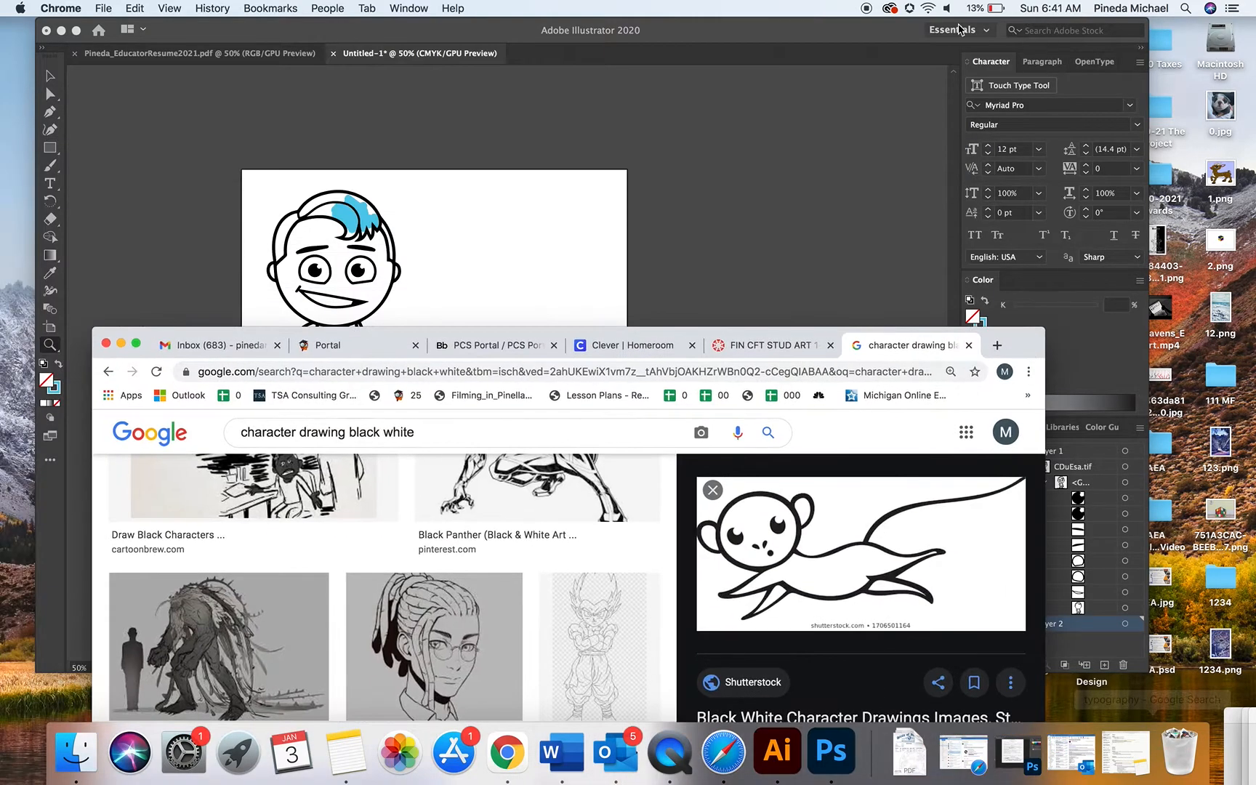
left_click(634, 335)
left_click_drag(780, 39, 679, 6)
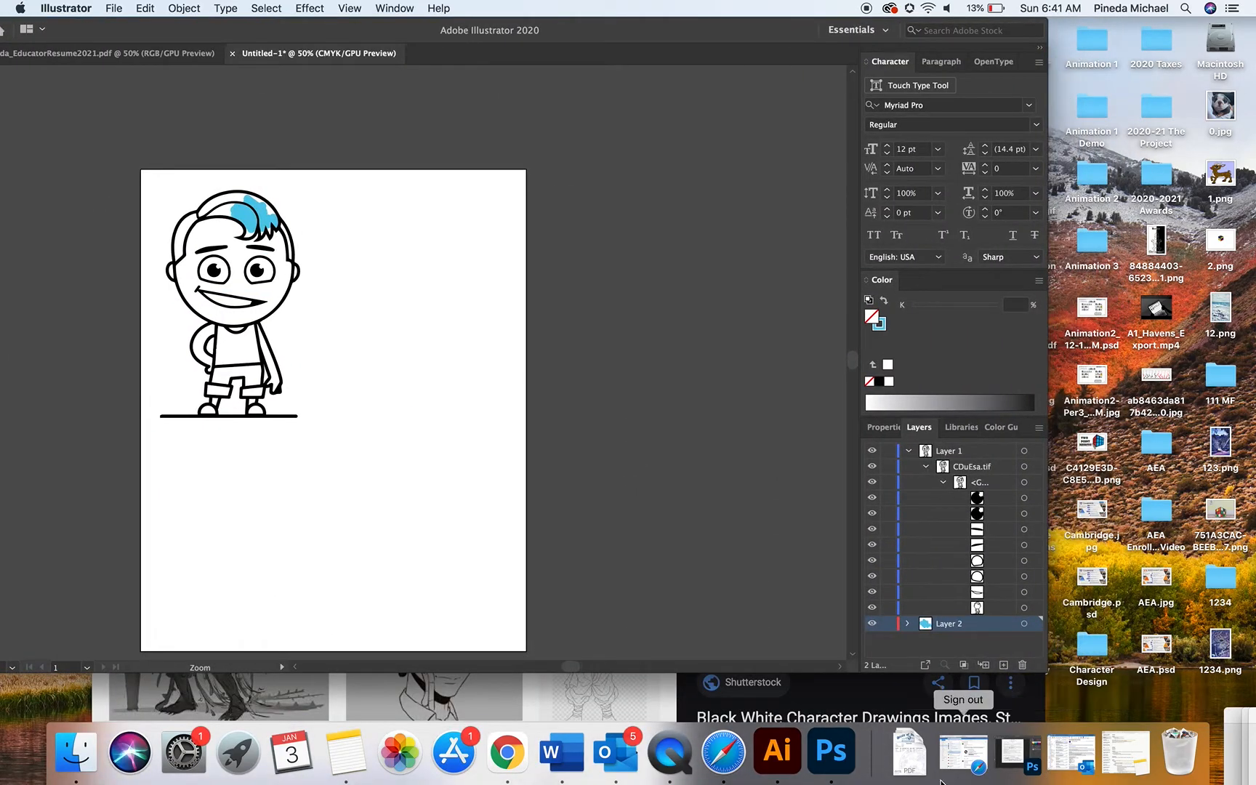
left_click(870, 699)
left_click_drag(1025, 343, 1255, 64)
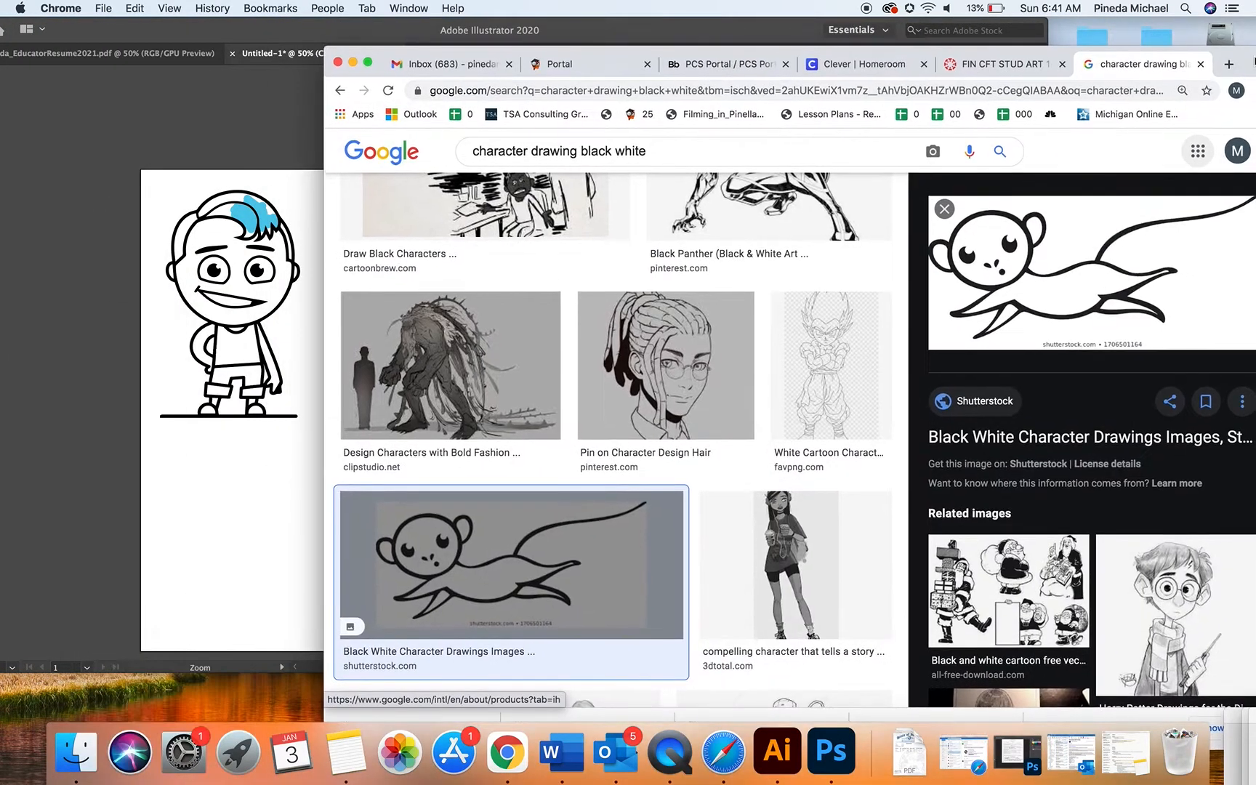
Open the monkey image's Shutterstock source page, browse its character drawings and open the gnome silhouettes image.
left_click(1103, 275)
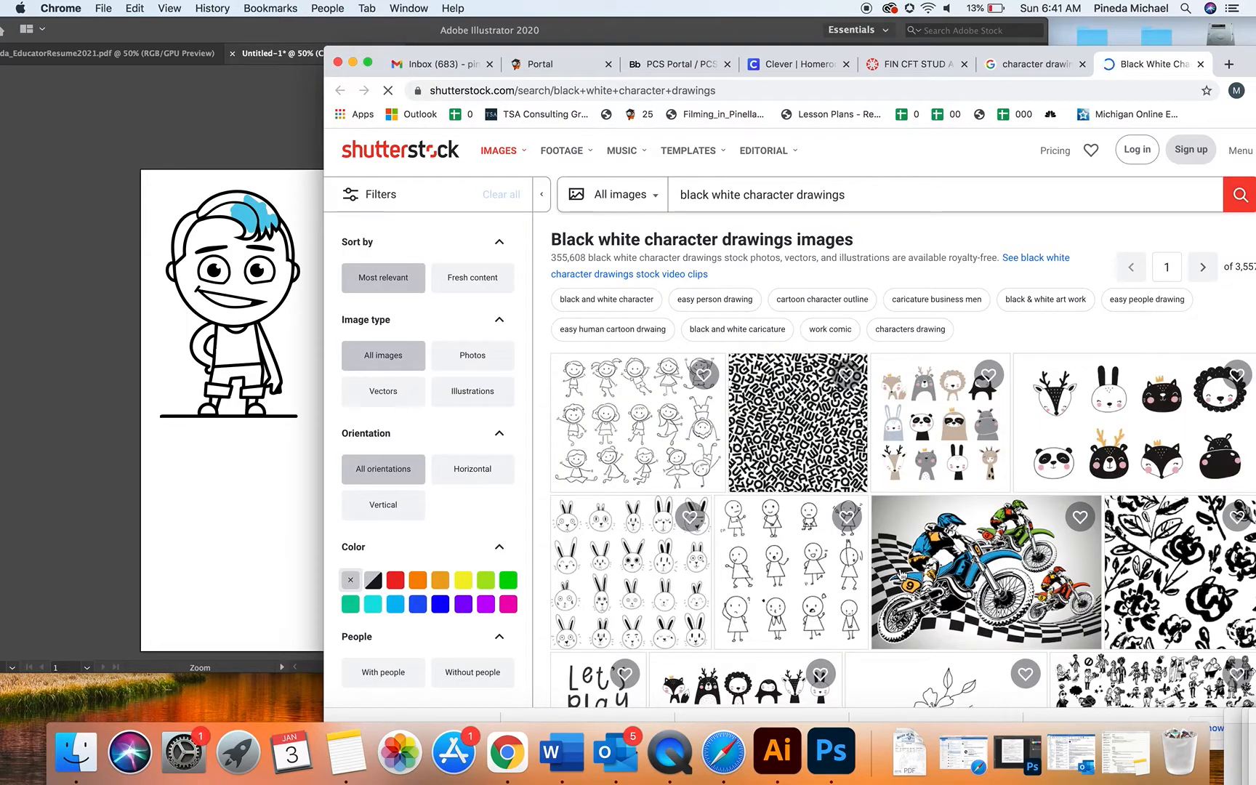
scroll(900, 570, "down", 5)
scroll(899, 571, "down", 2)
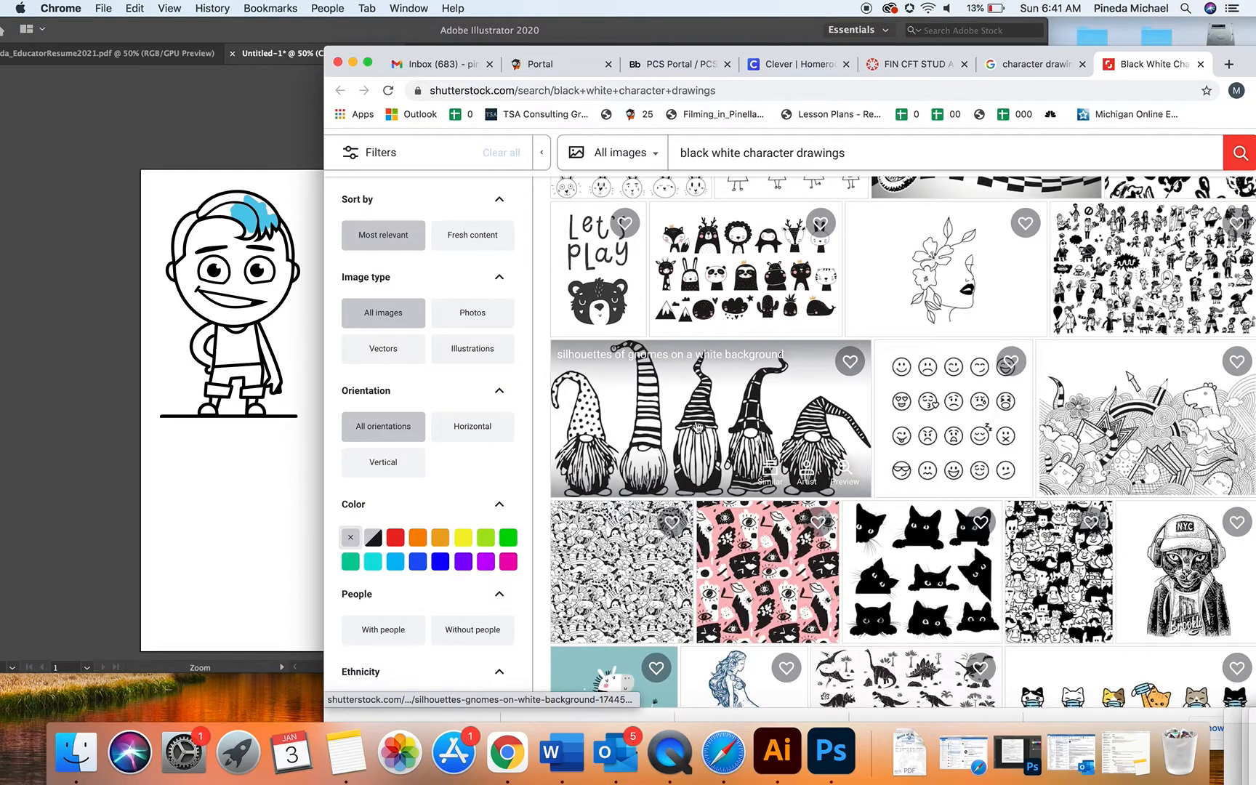
left_click(729, 425)
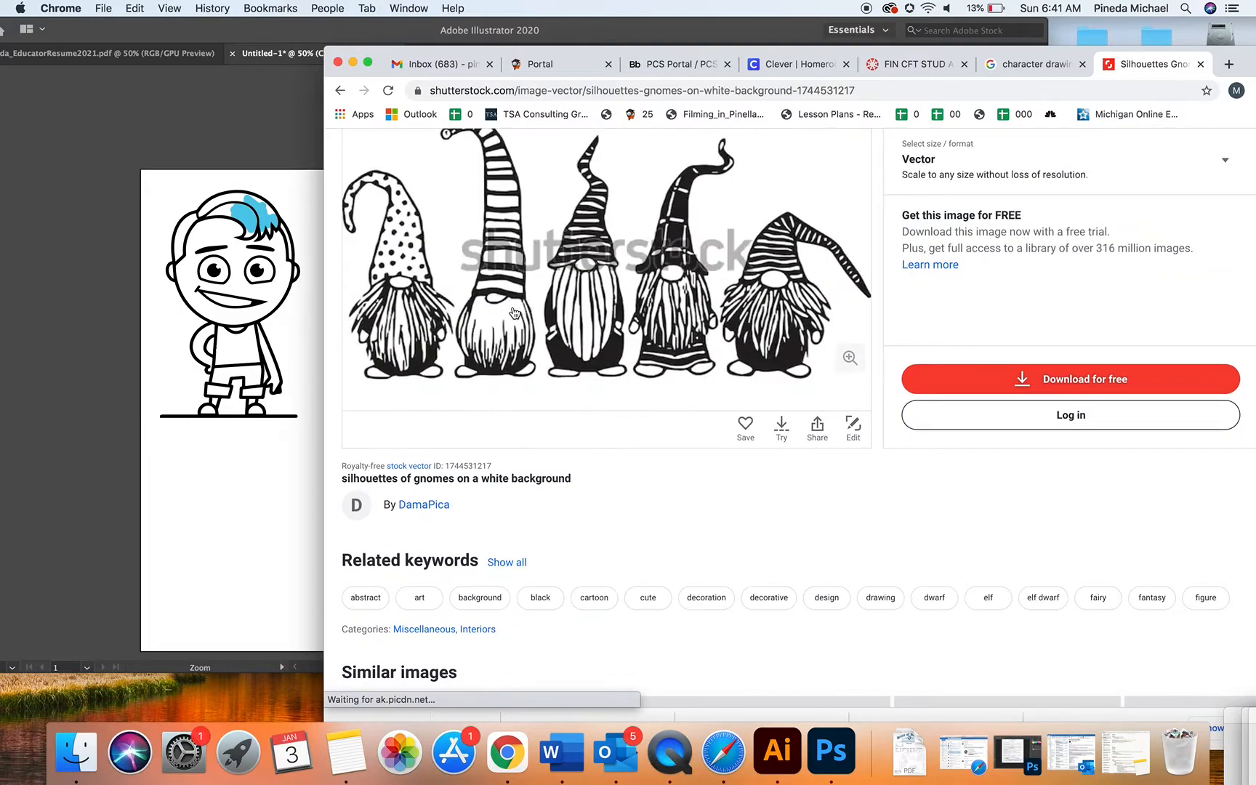
Try to bring the gnome silhouettes image into the Illustrator document, and go back to the Shutterstock search results.
left_click_drag(376, 383, 229, 507)
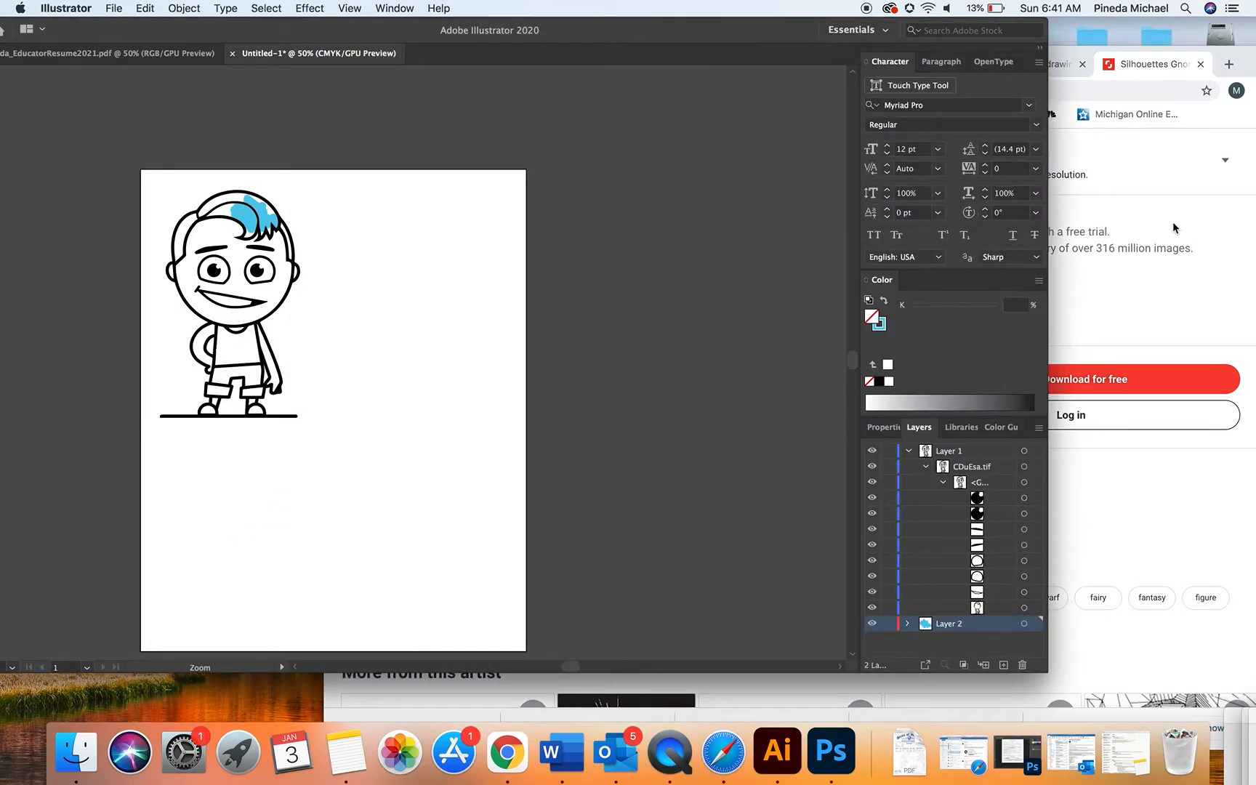
left_click(1174, 228)
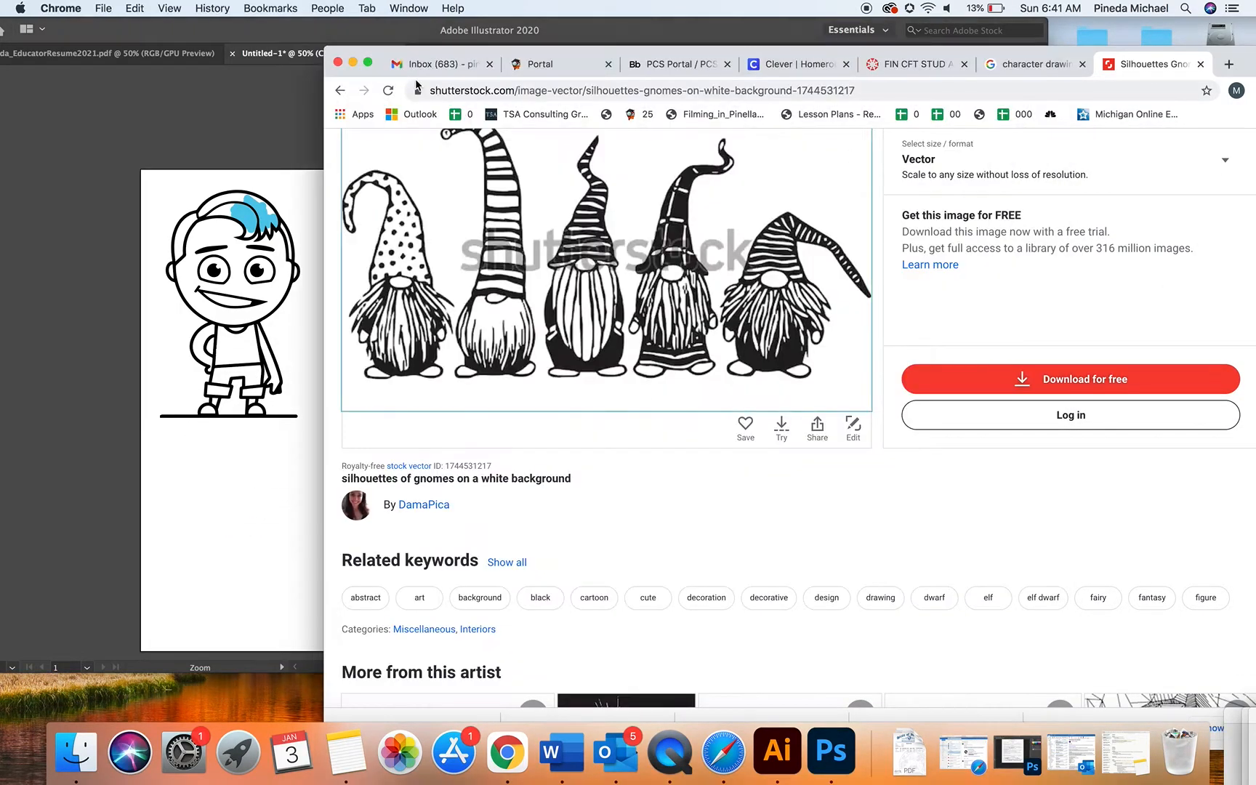
left_click(339, 90)
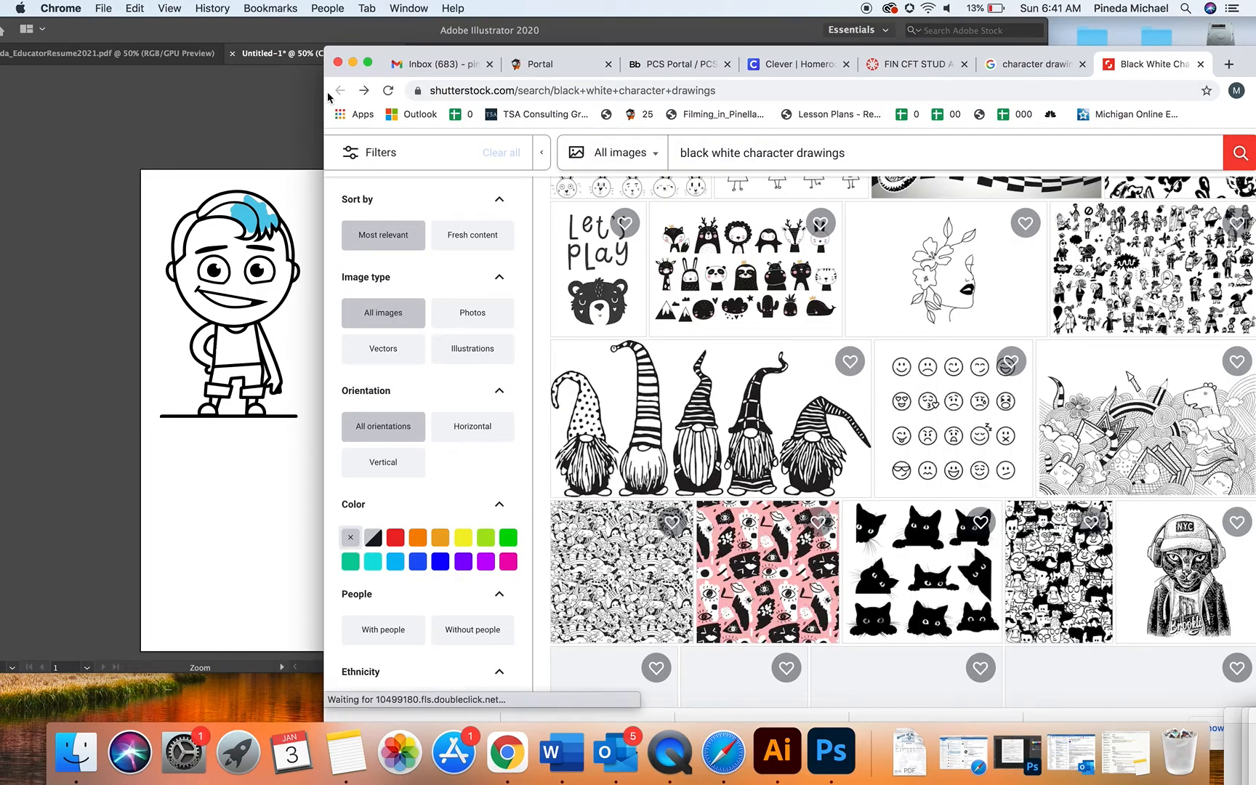
Look through the Shutterstock results, return to the Google image search and open the black and white cartoon girl from alamy.com.
scroll(890, 502, "down", 8)
scroll(891, 502, "down", 6)
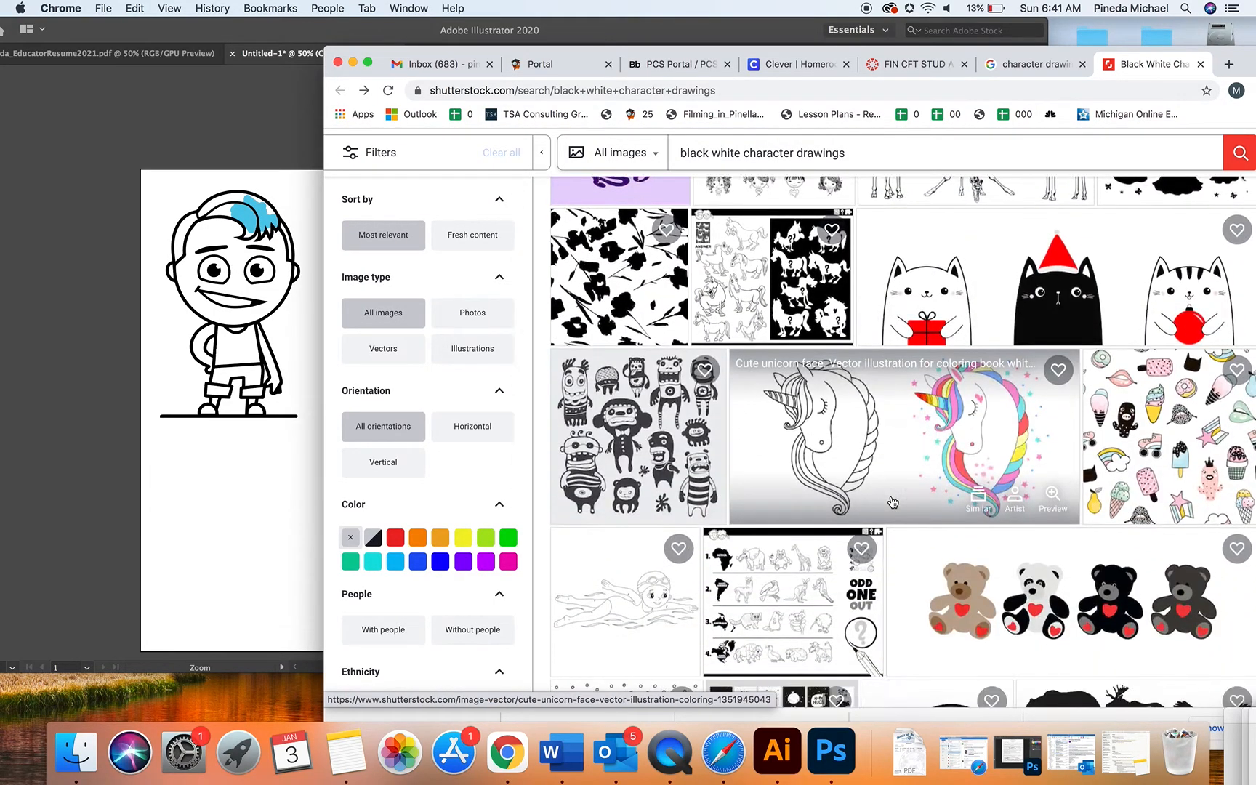
left_click(1027, 64)
scroll(786, 436, "down", 5)
left_click(813, 416)
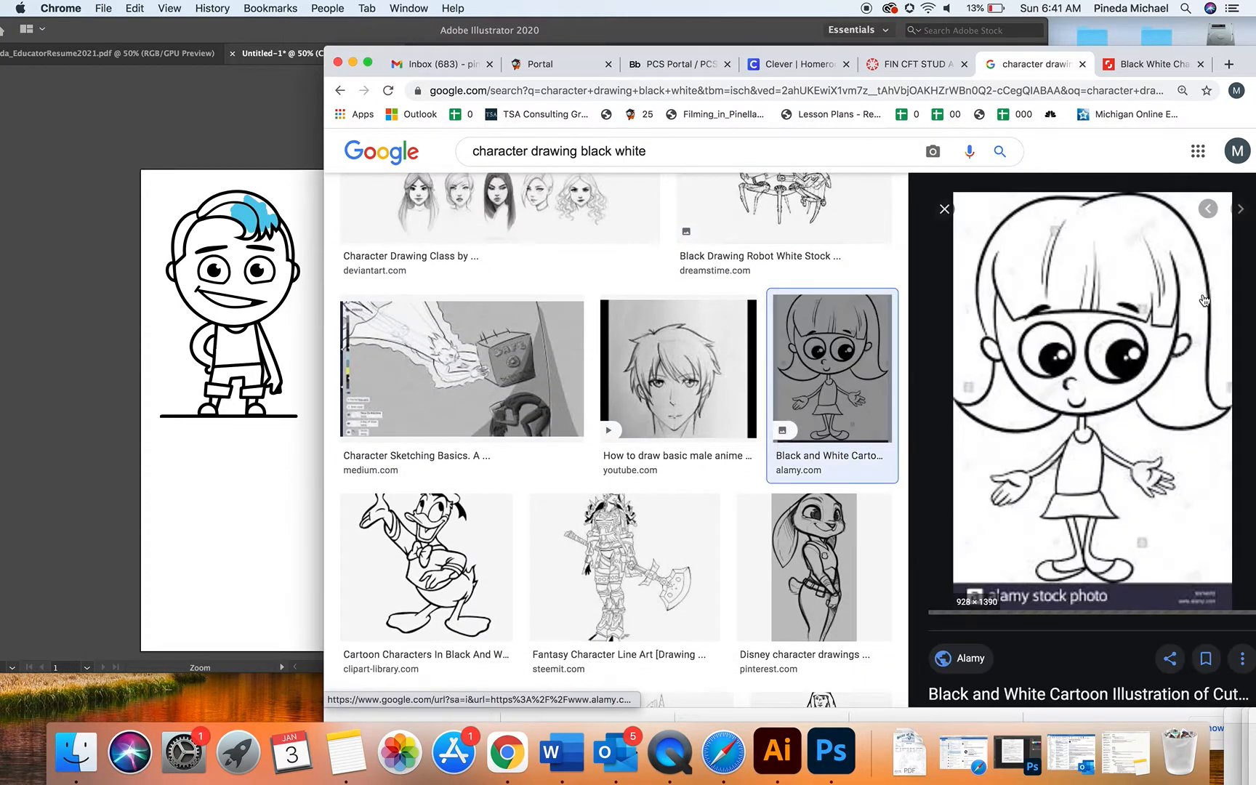
Place the cartoon girl image from the browser into the Untitled-1 Illustrator document.
left_click_drag(1040, 367, 230, 386)
left_click(197, 402)
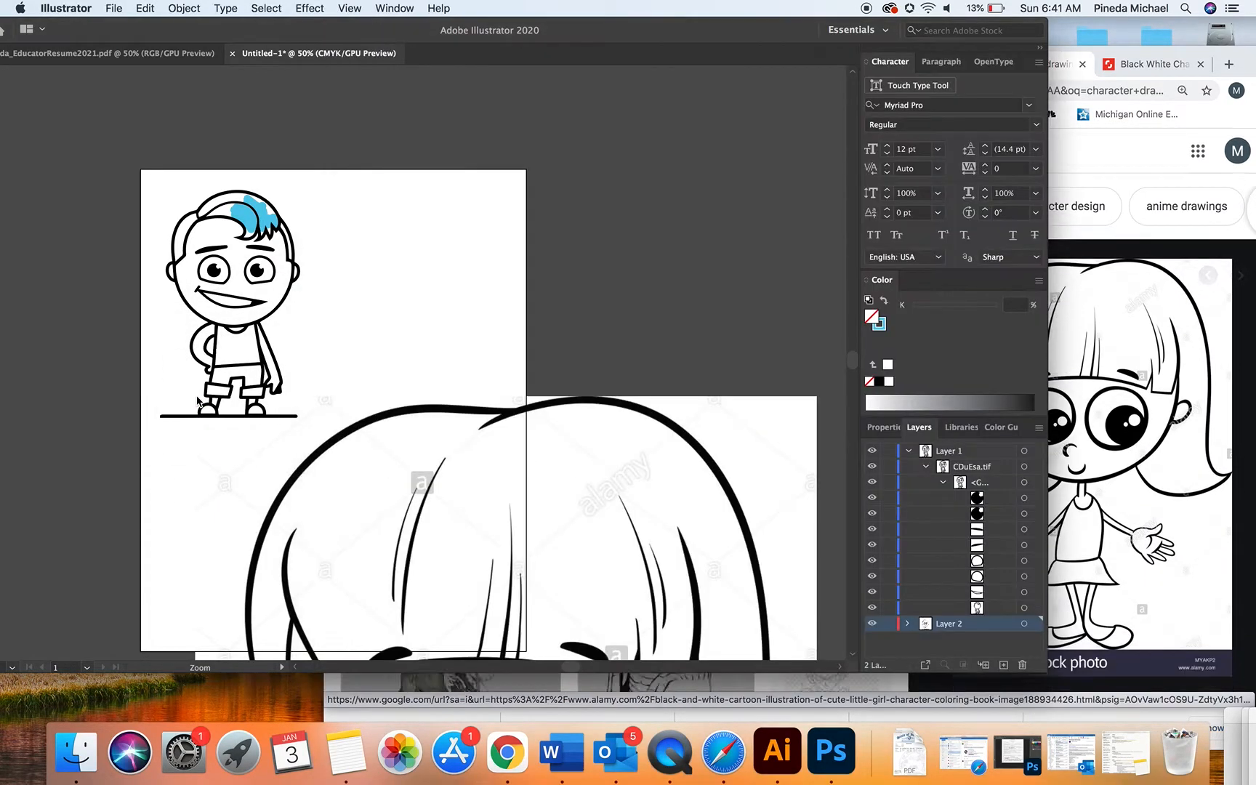
left_click(457, 441, "alt")
scroll(458, 443, "down", 6)
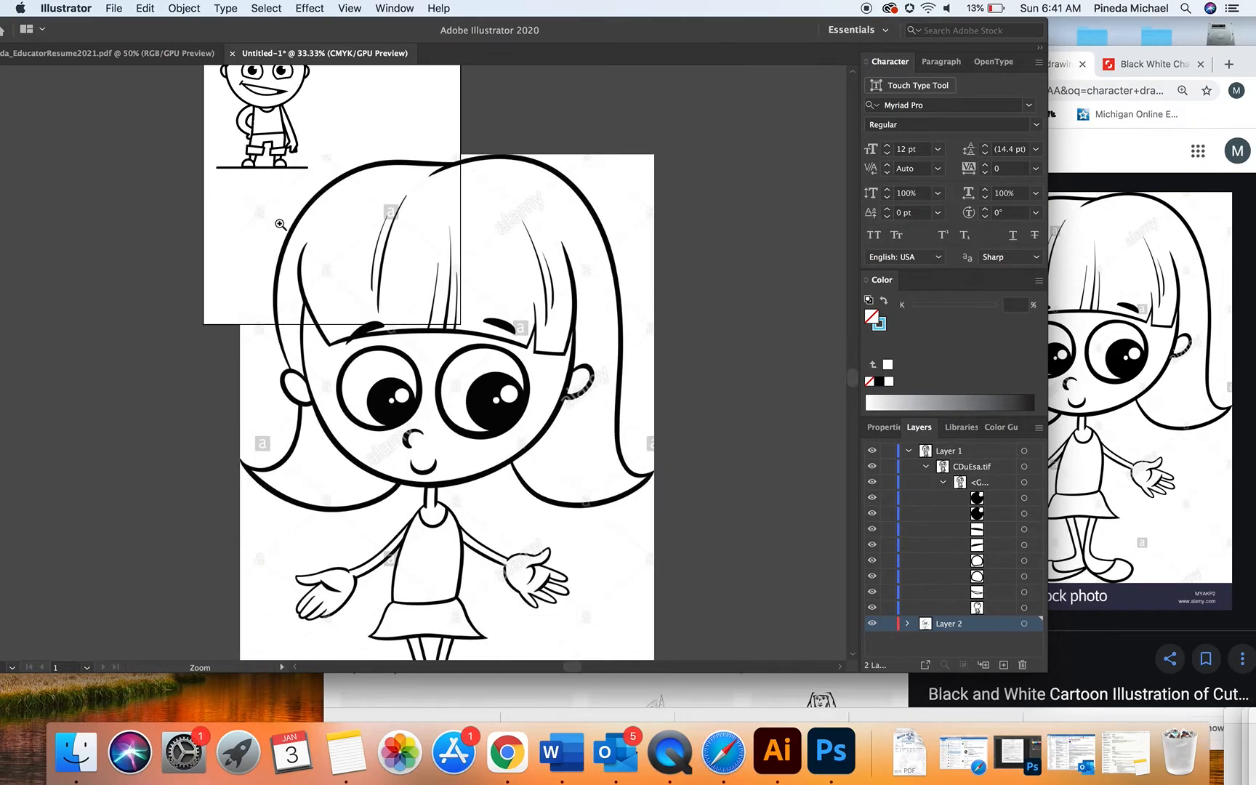
Reposition the Illustrator window, then scale the girl image down proportionally and move it just below the boy.
left_click_drag(606, 37, 681, 40)
key("v")
left_click(434, 429)
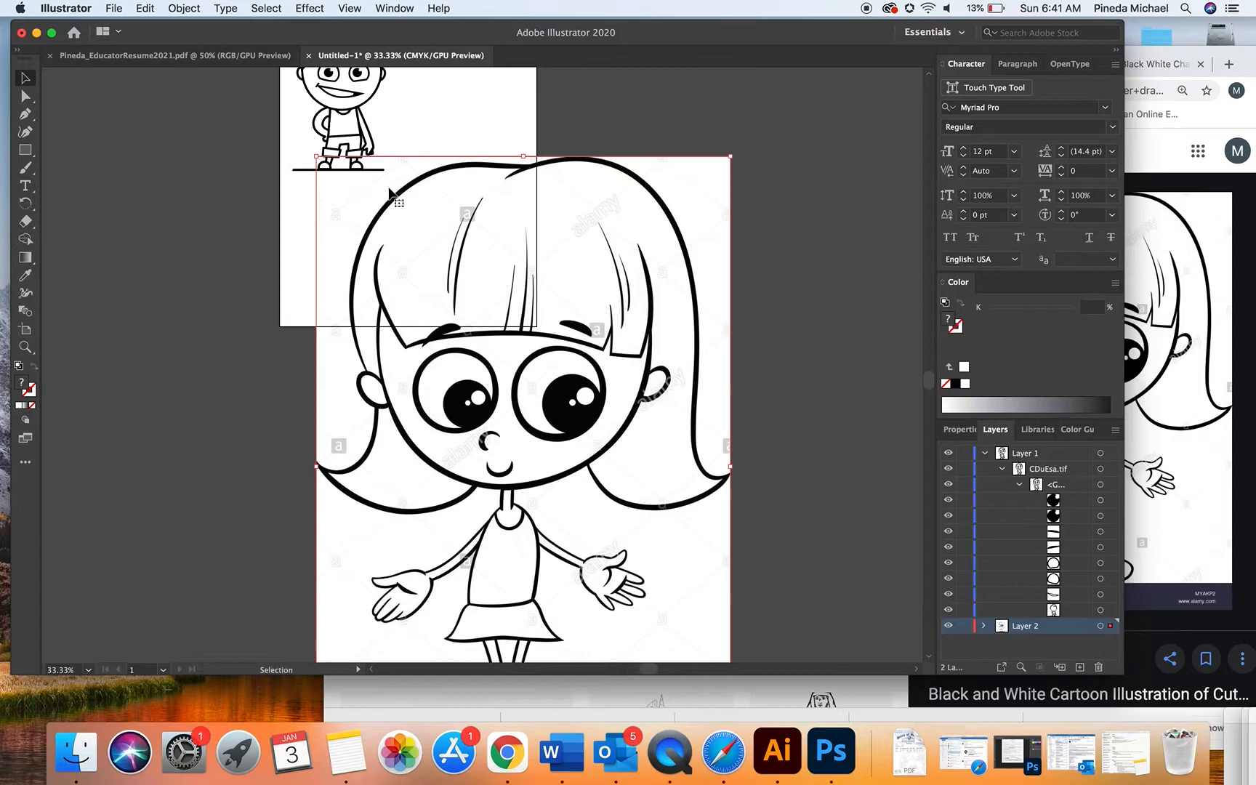
left_click_drag(317, 157, 517, 368)
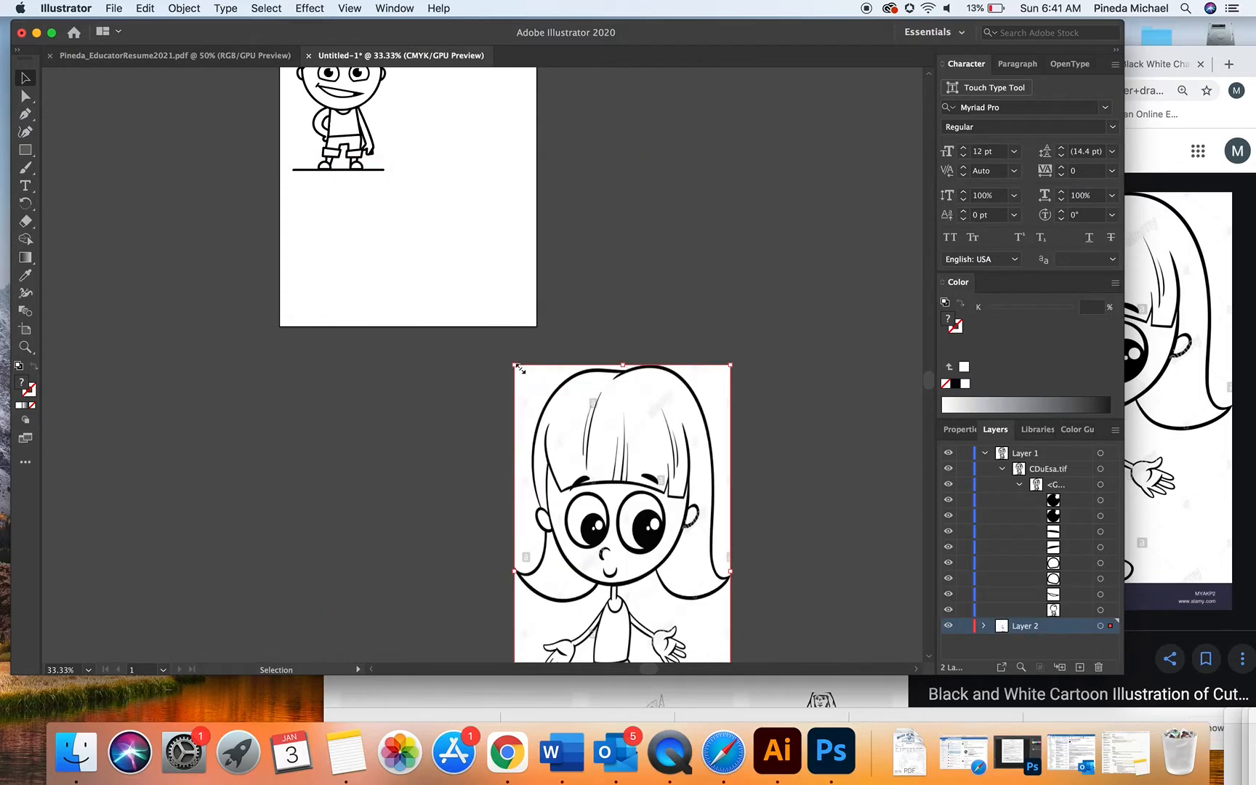
key("super+z")
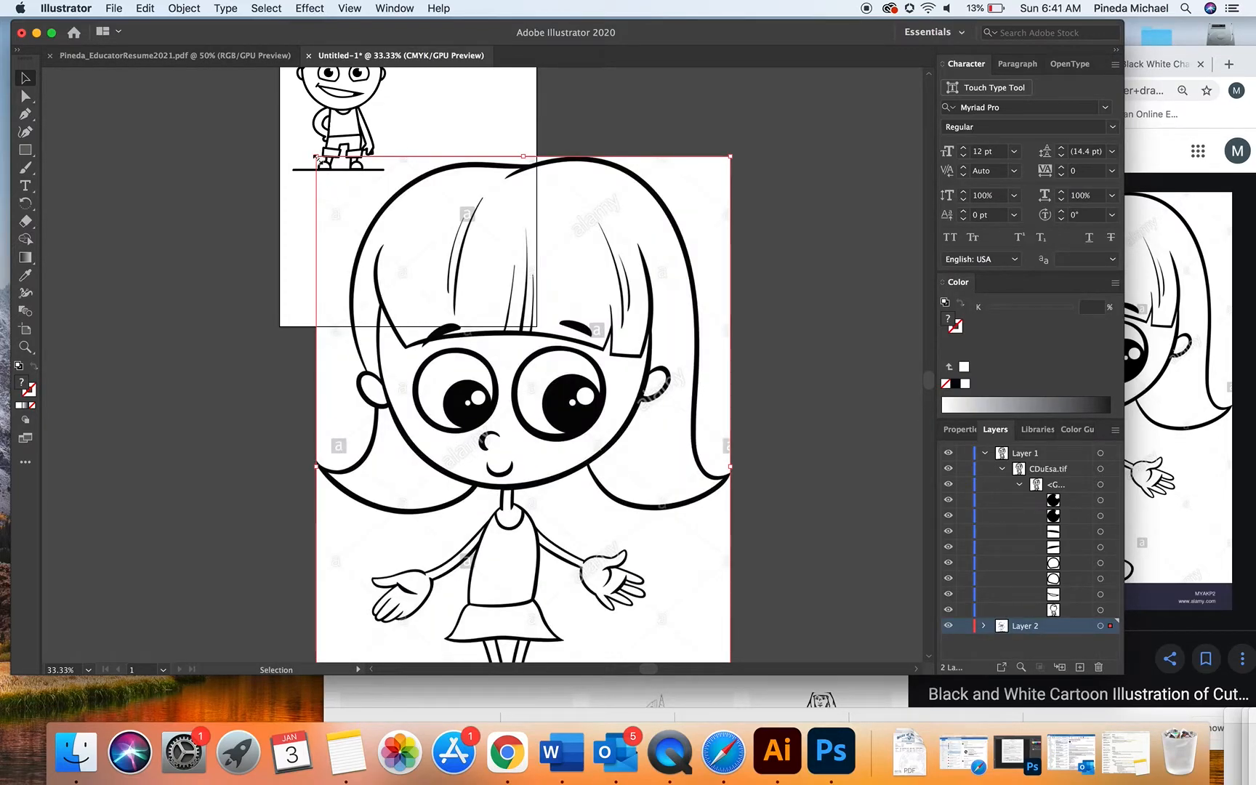
left_click_drag(318, 158, 449, 360)
left_click_drag(552, 446, 378, 155)
scroll(378, 151, "up", 5)
left_click_drag(485, 373, 487, 489)
Delete the boy's line art and the blue hair coloring beneath it.
left_click(371, 283)
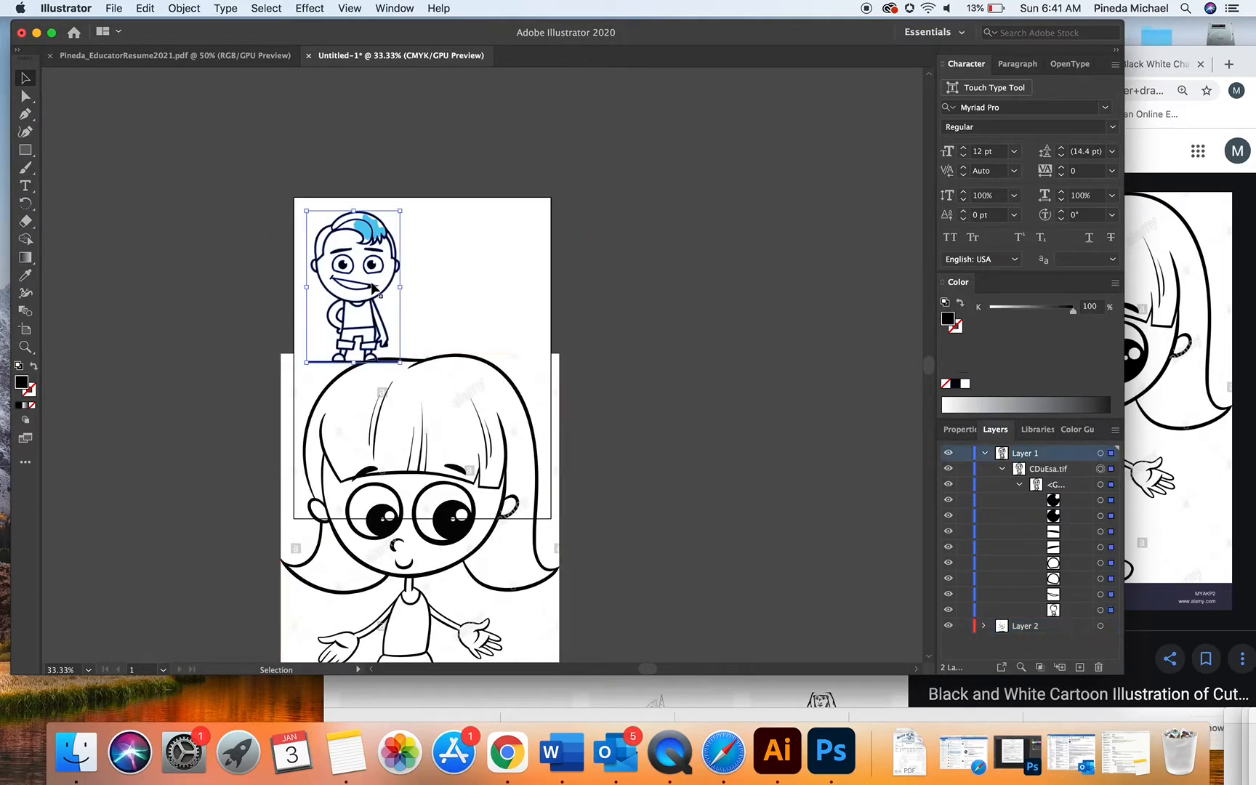
key("Delete")
left_click_drag(345, 208, 394, 252)
key("Delete")
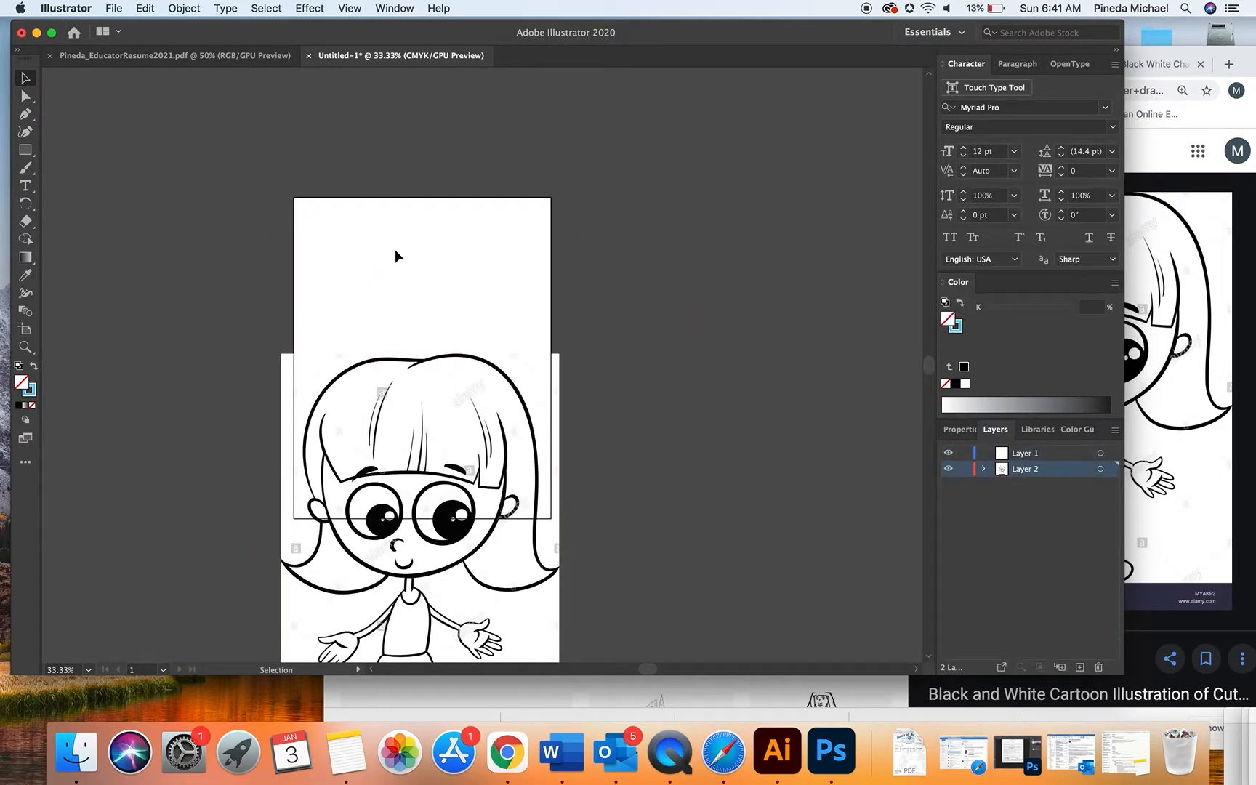
Scale the girl image down further and position it so that it fits within the artboard.
left_click_drag(388, 415, 428, 262)
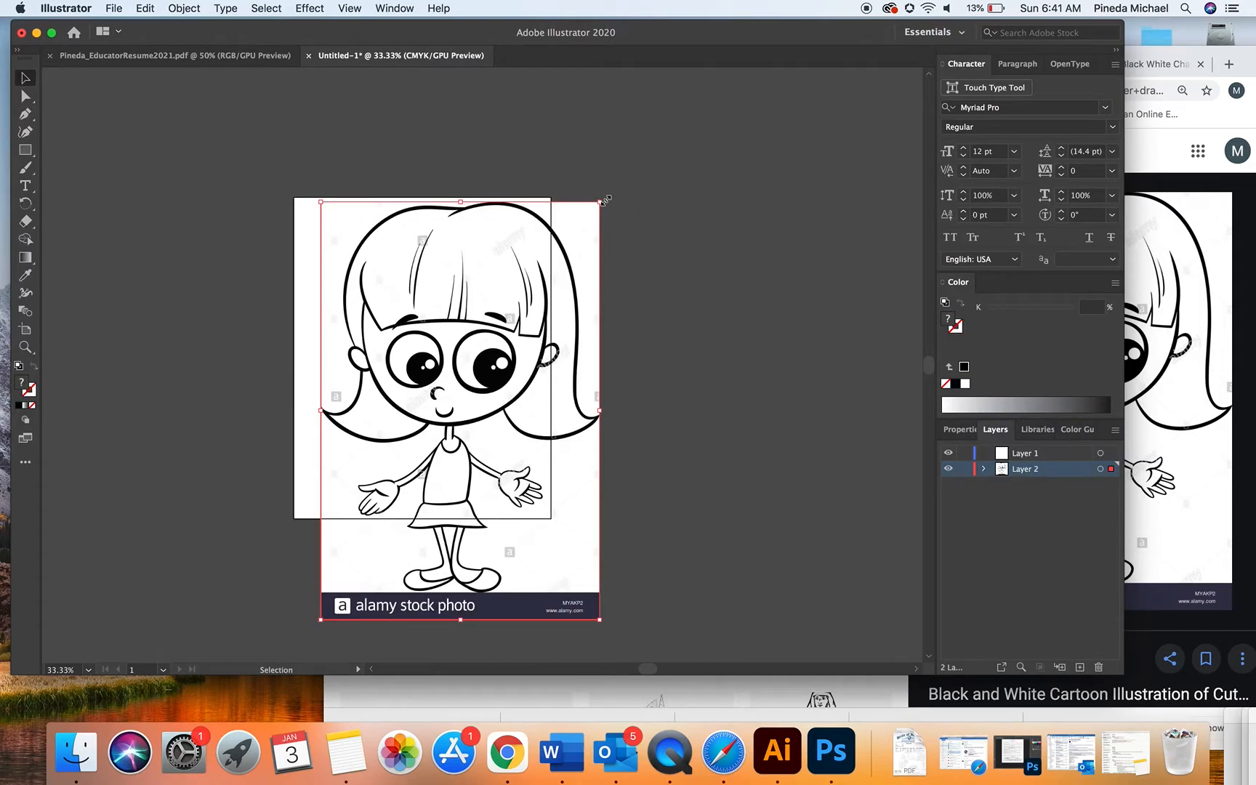
left_click_drag(589, 222, 515, 328)
left_click_drag(481, 378, 428, 259)
Image trace and expand the girl drawing with Make and Expand, then deselect it.
left_click(169, 8)
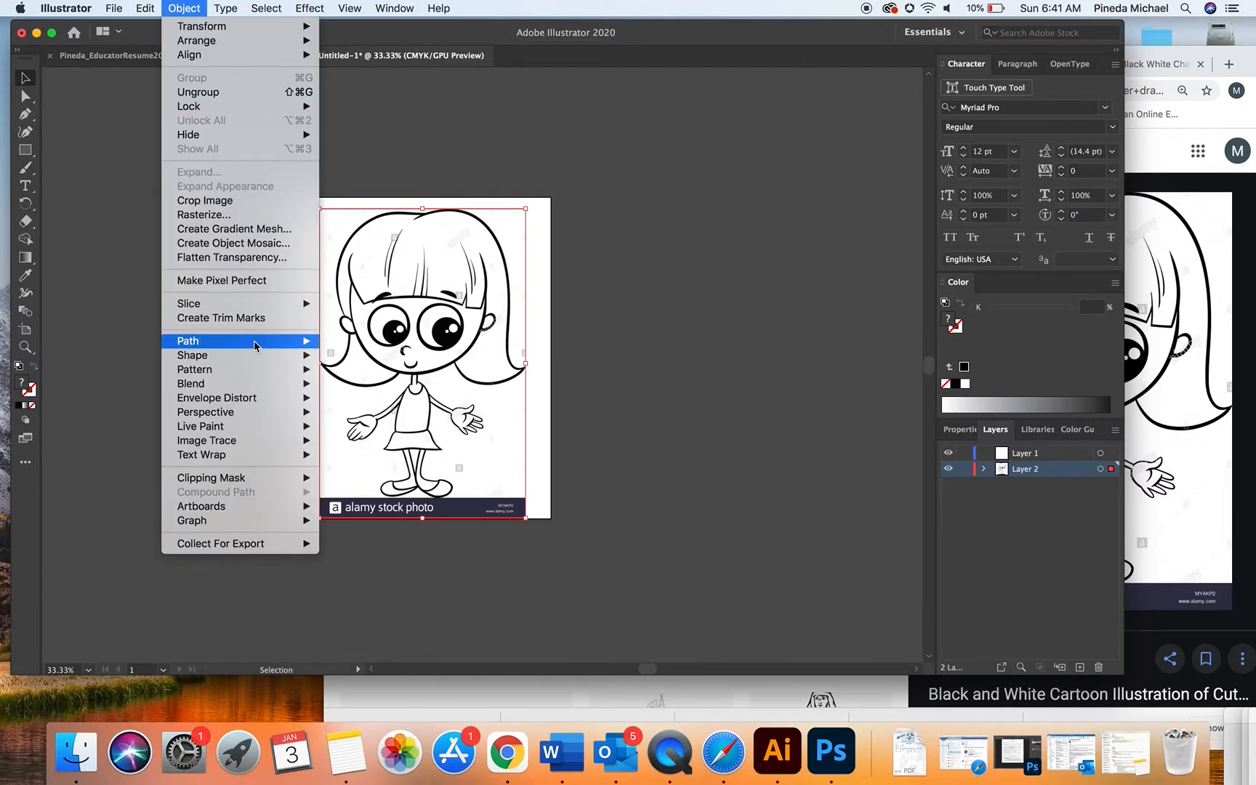
mouse_move(252, 440)
left_click(405, 455)
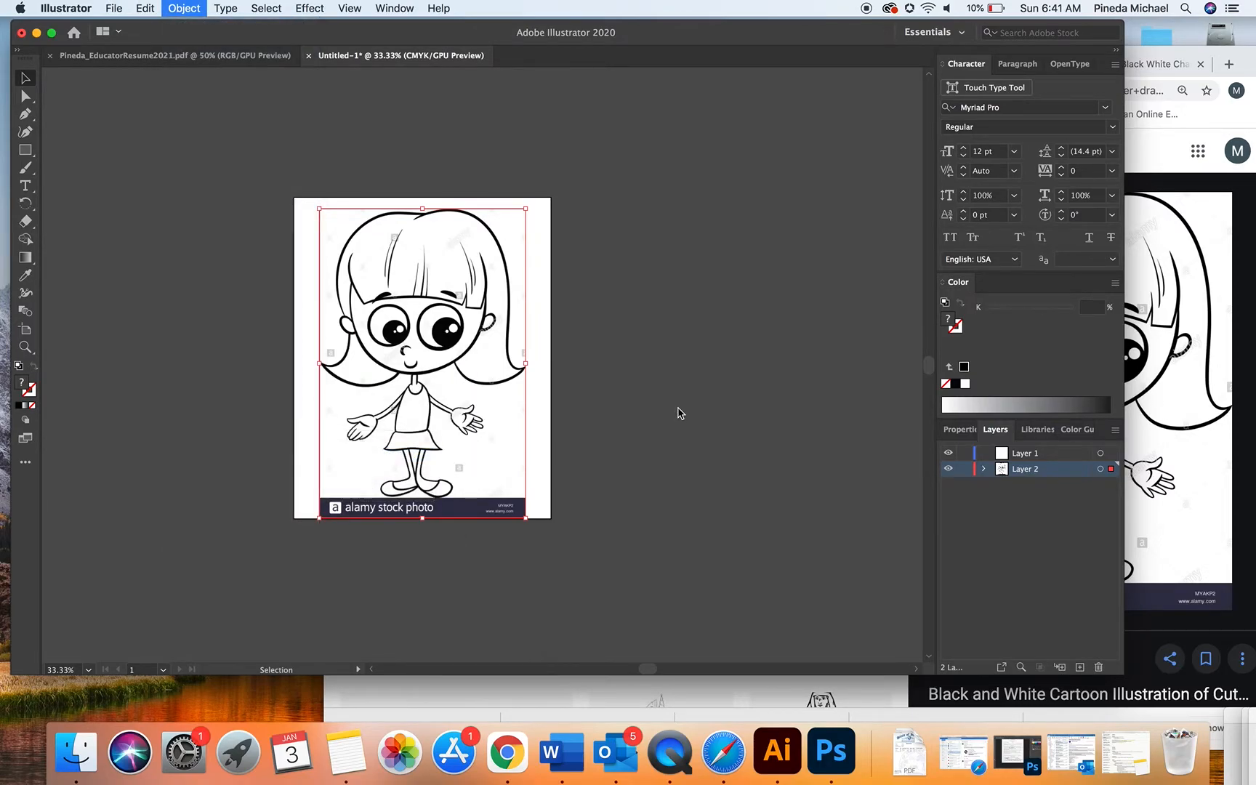
left_click(553, 379)
Select one white hair shape, extend the selection to everything with the same fill color, and delete those white shapes.
left_click(27, 348)
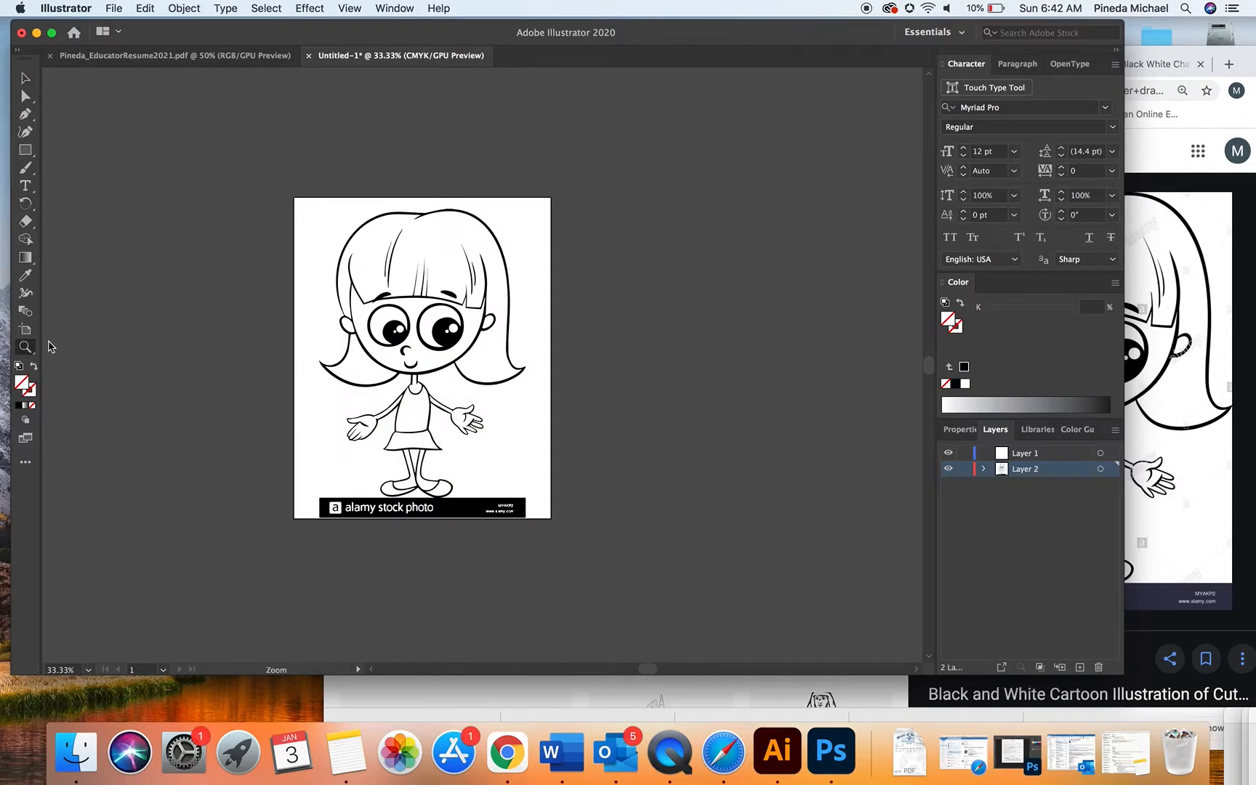
left_click(409, 359)
left_click(27, 97)
left_click(480, 222)
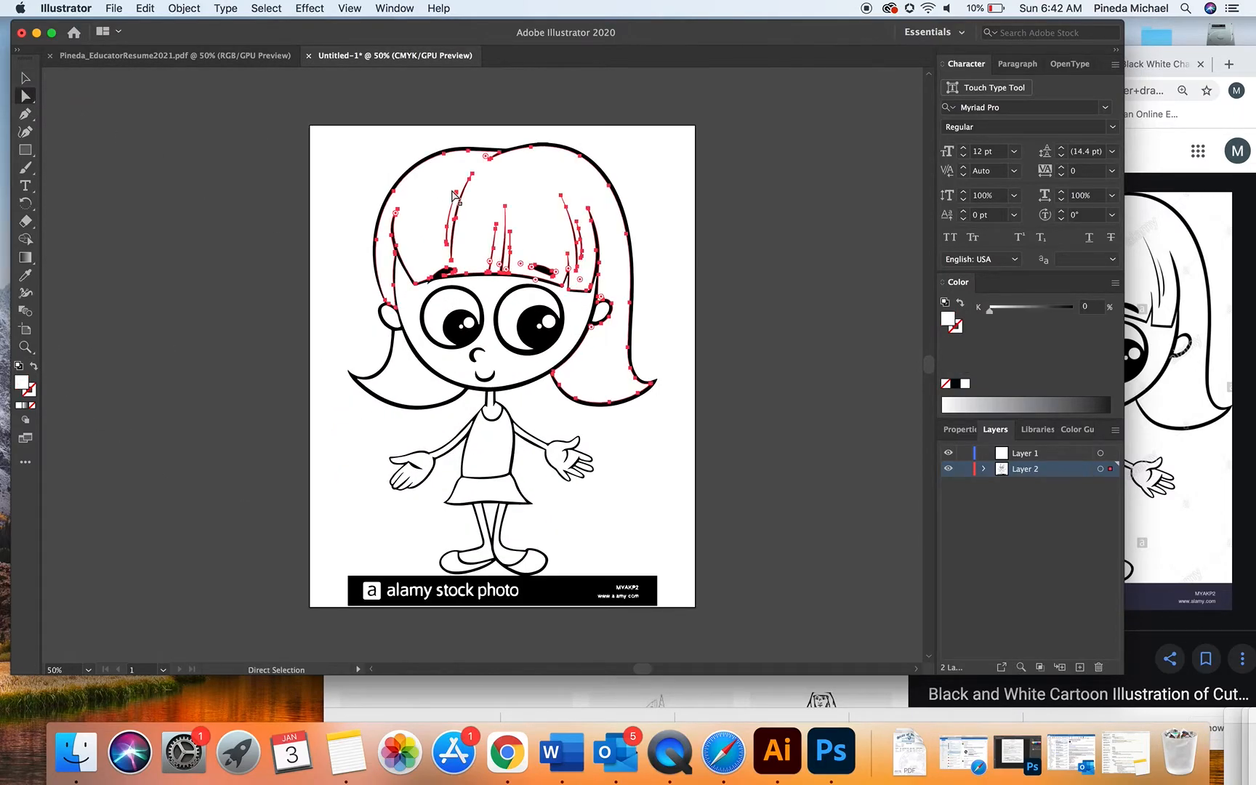
left_click(265, 8)
mouse_move(299, 145)
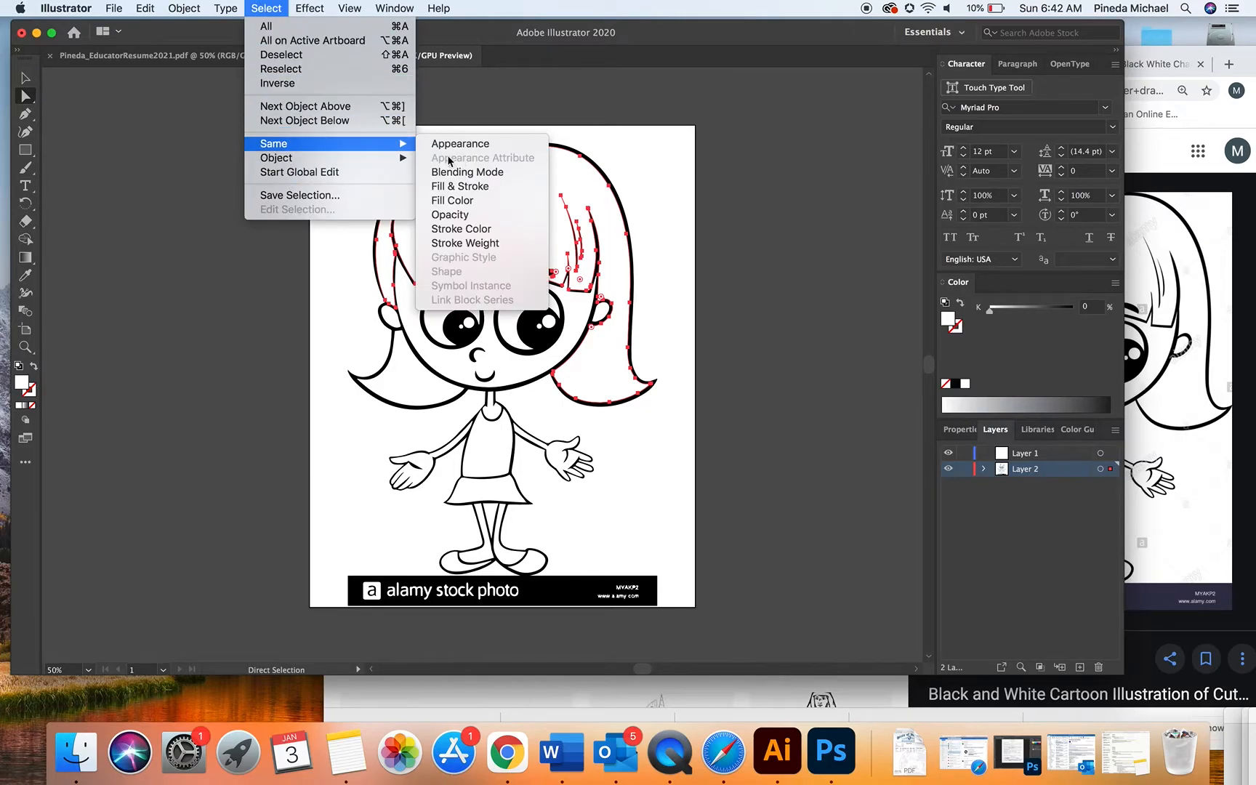
left_click(450, 203)
key("Delete")
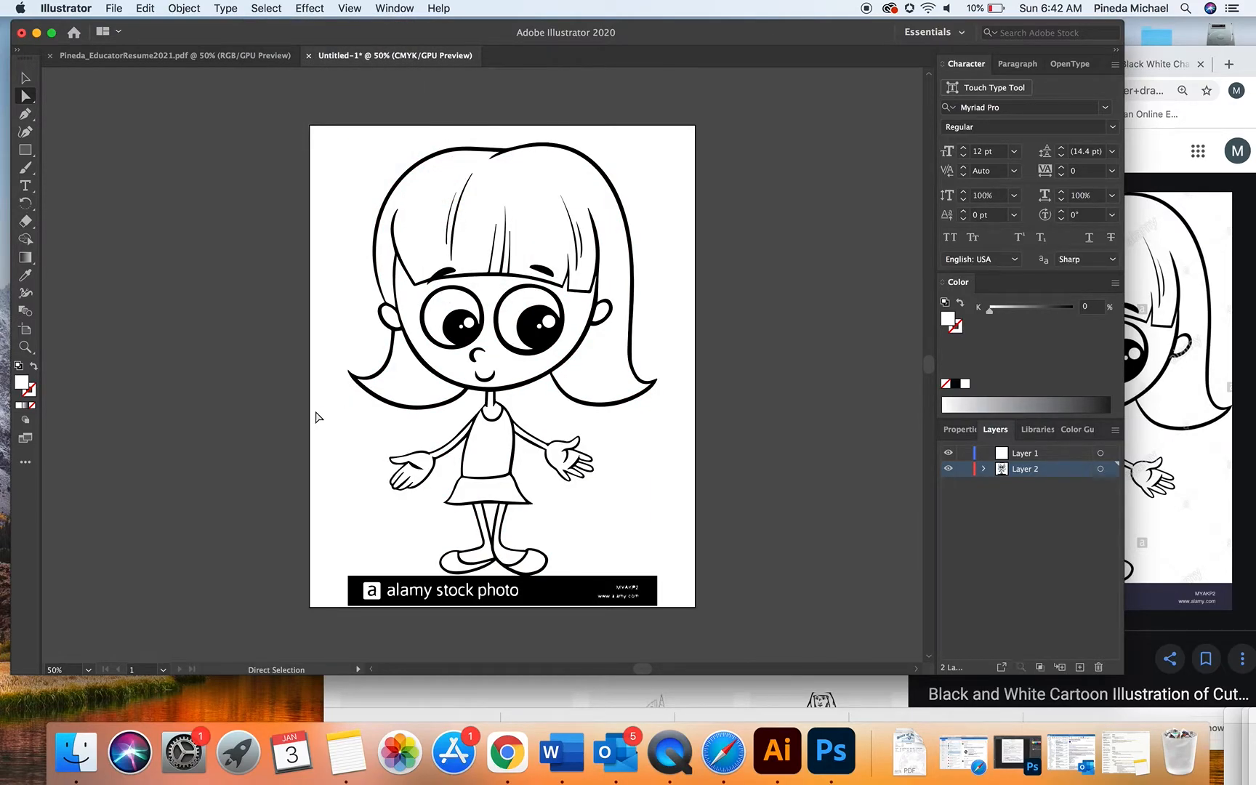
Check the remaining black line art by selecting one eye outline and the whole drawing, then deselect everything.
left_click(451, 349)
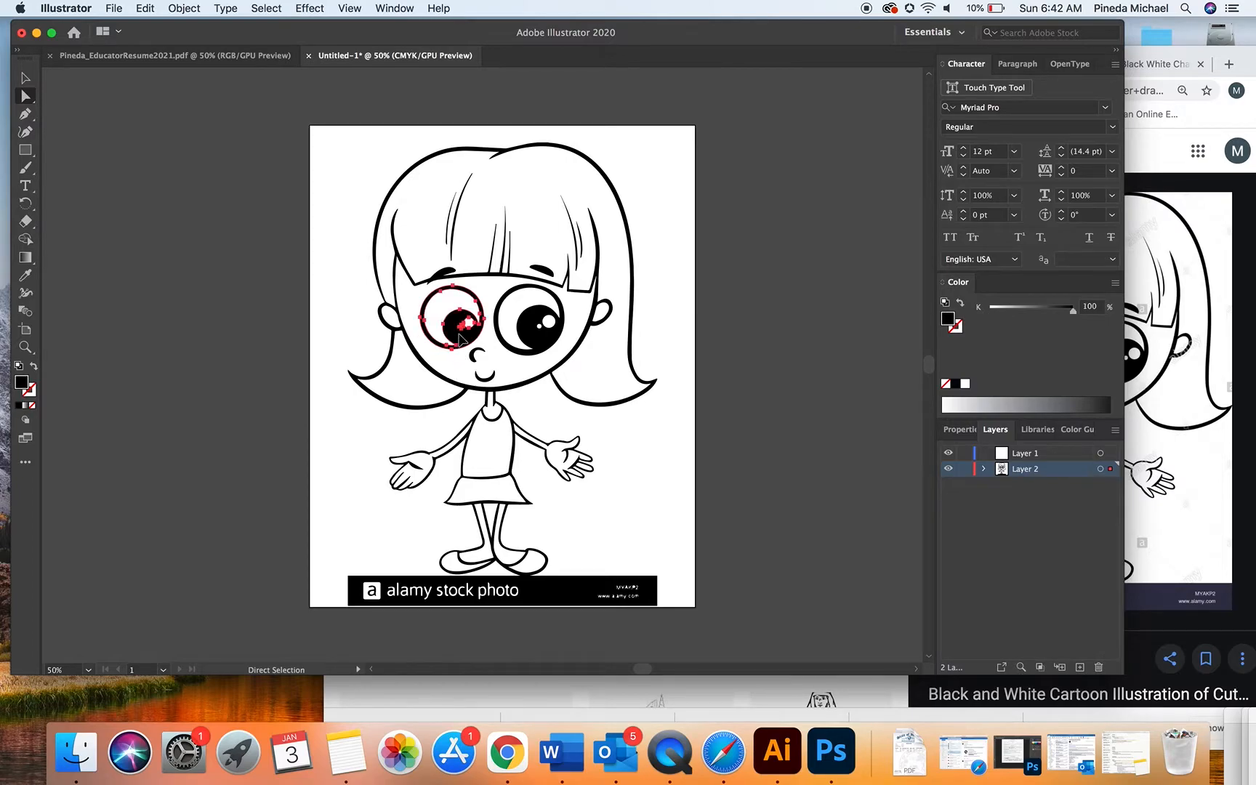
left_click(509, 193)
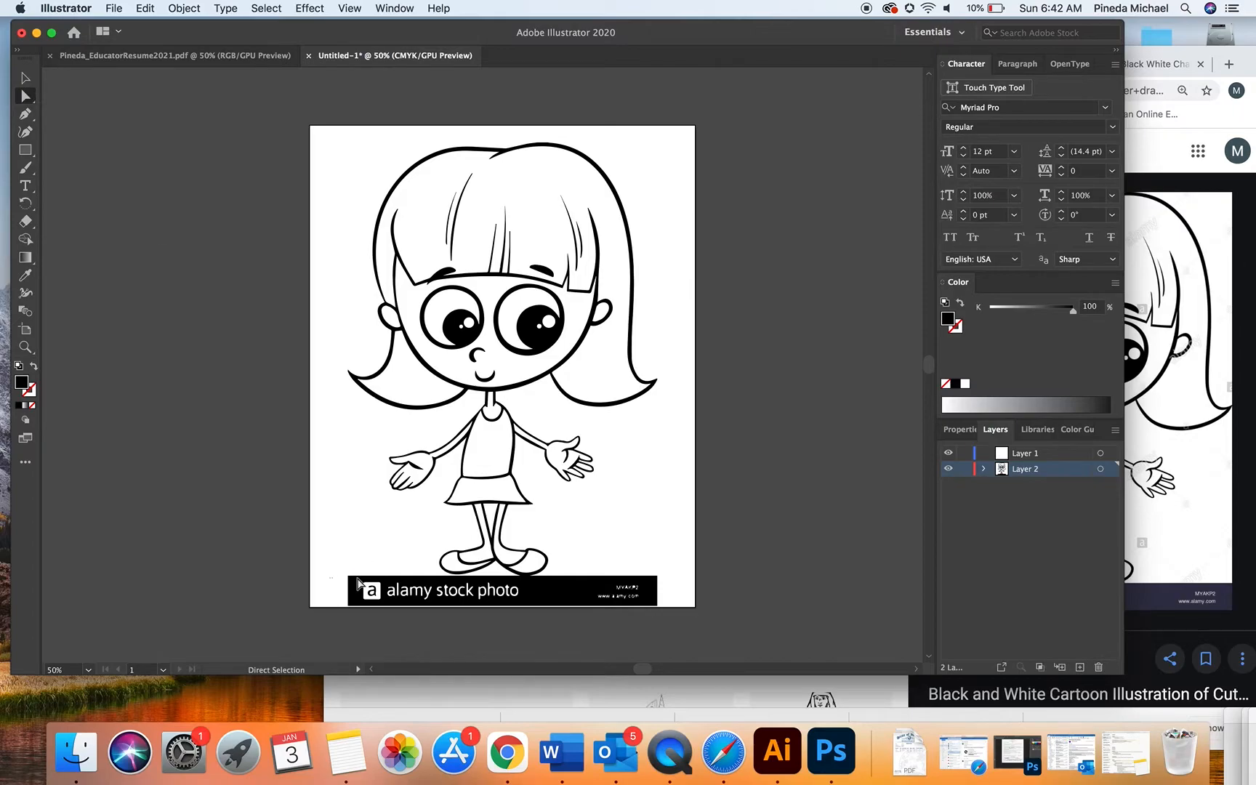
key("super+a")
left_click(689, 556)
left_click(27, 78)
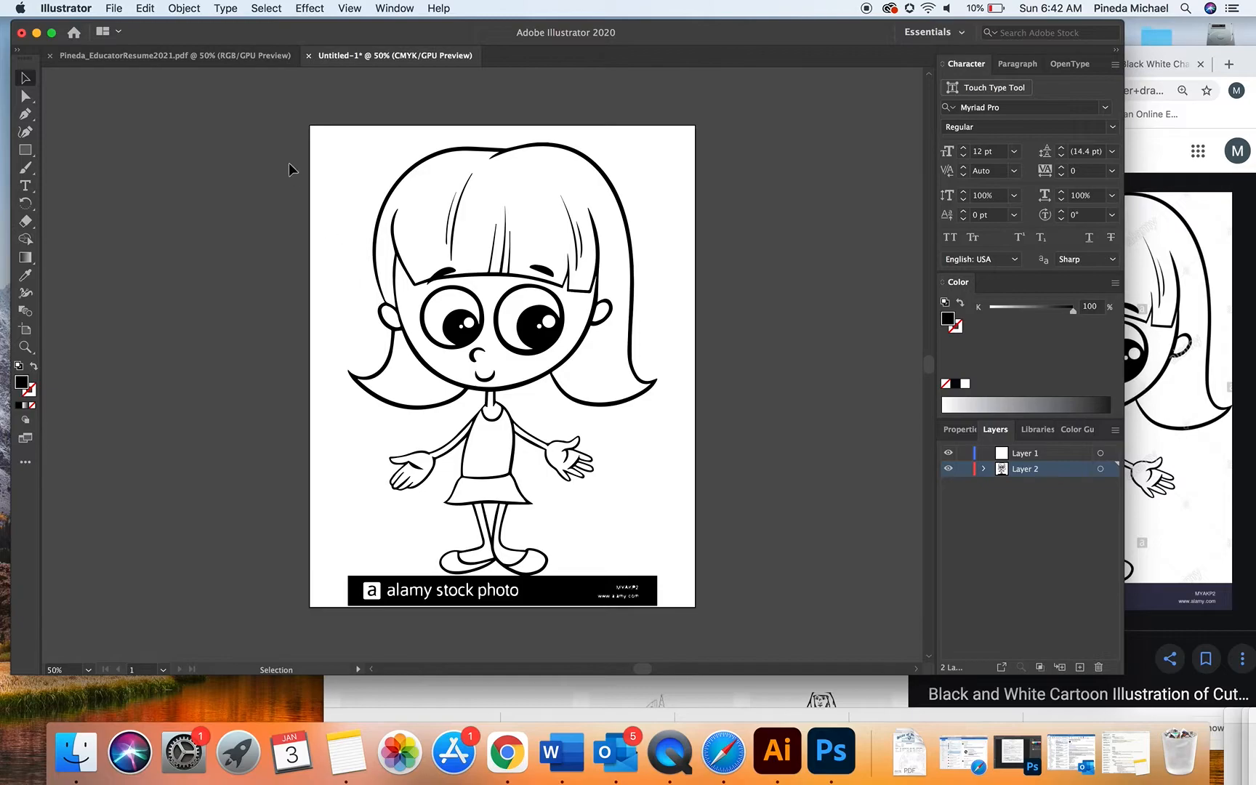
Rasterize the whole girl line art in CMYK at High (300 ppi) with a white background.
left_click_drag(267, 111, 789, 682)
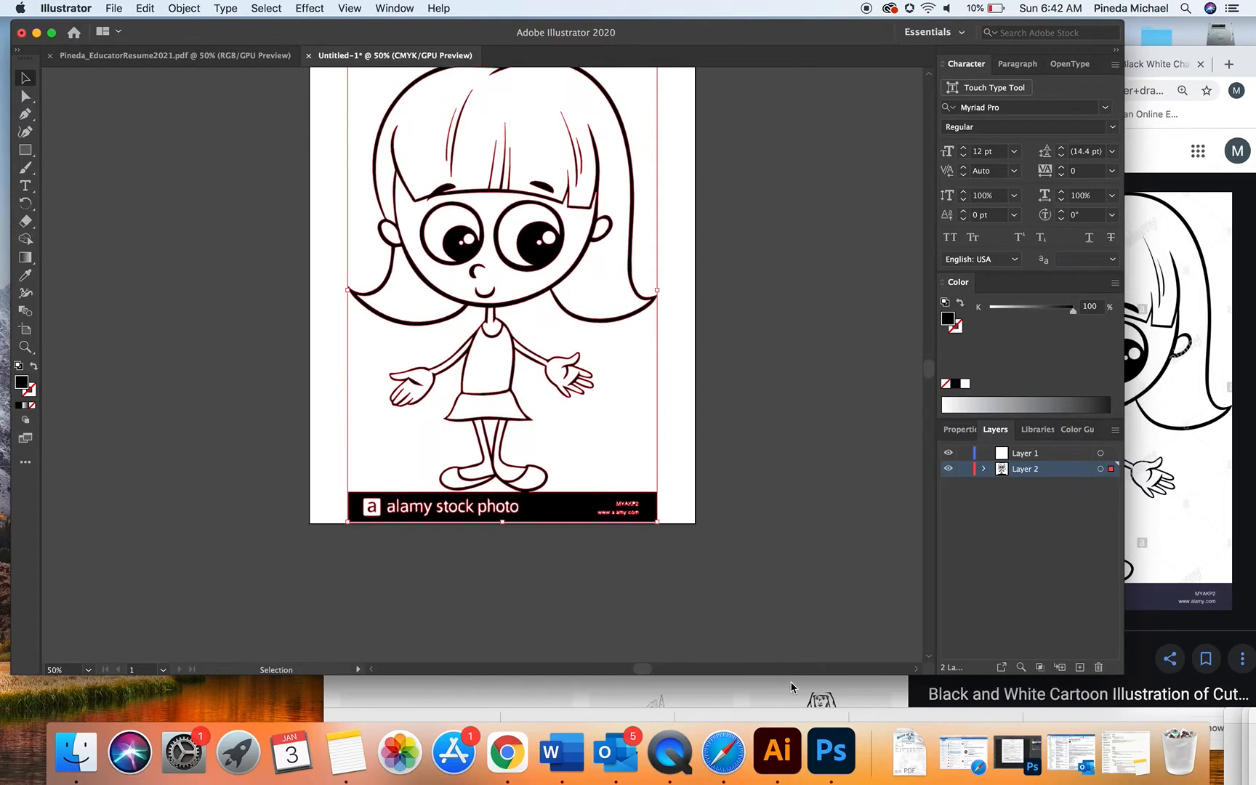
scroll(743, 414, "up", 3)
scroll(743, 414, "right", 2)
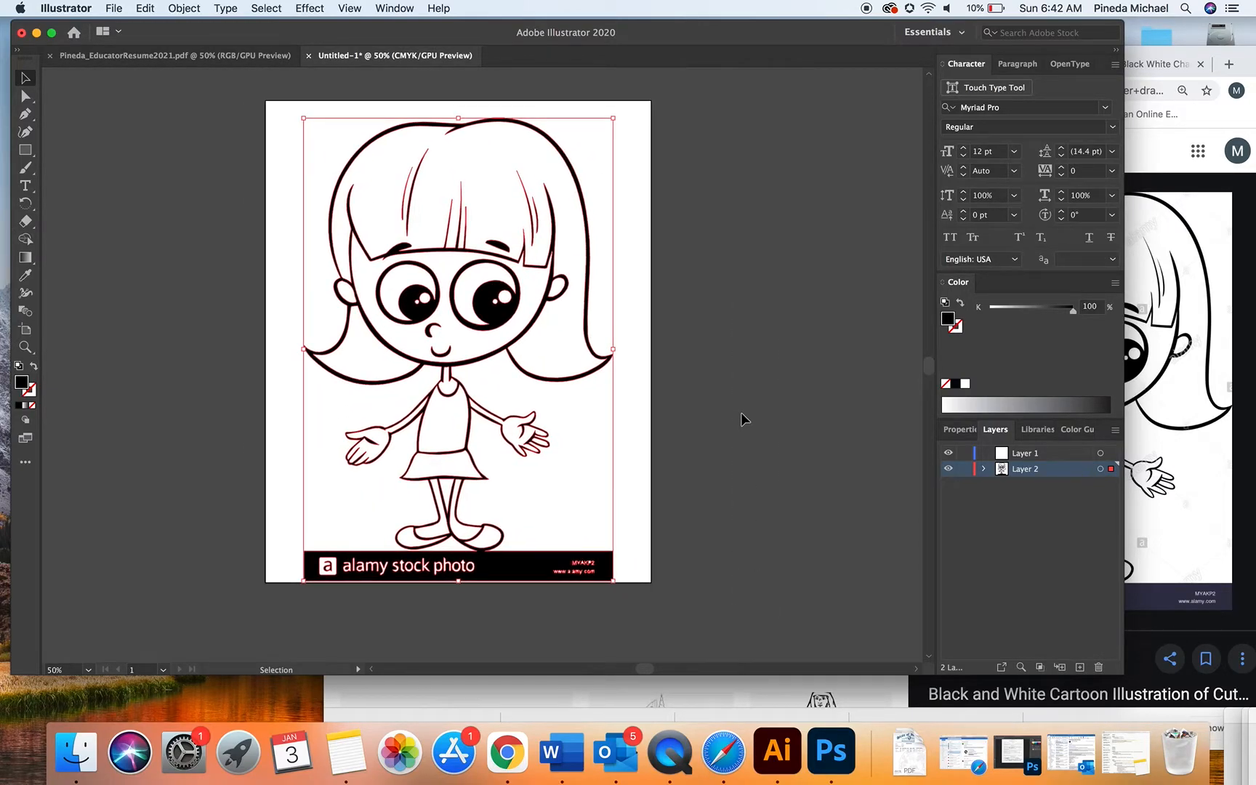
left_click(197, 7)
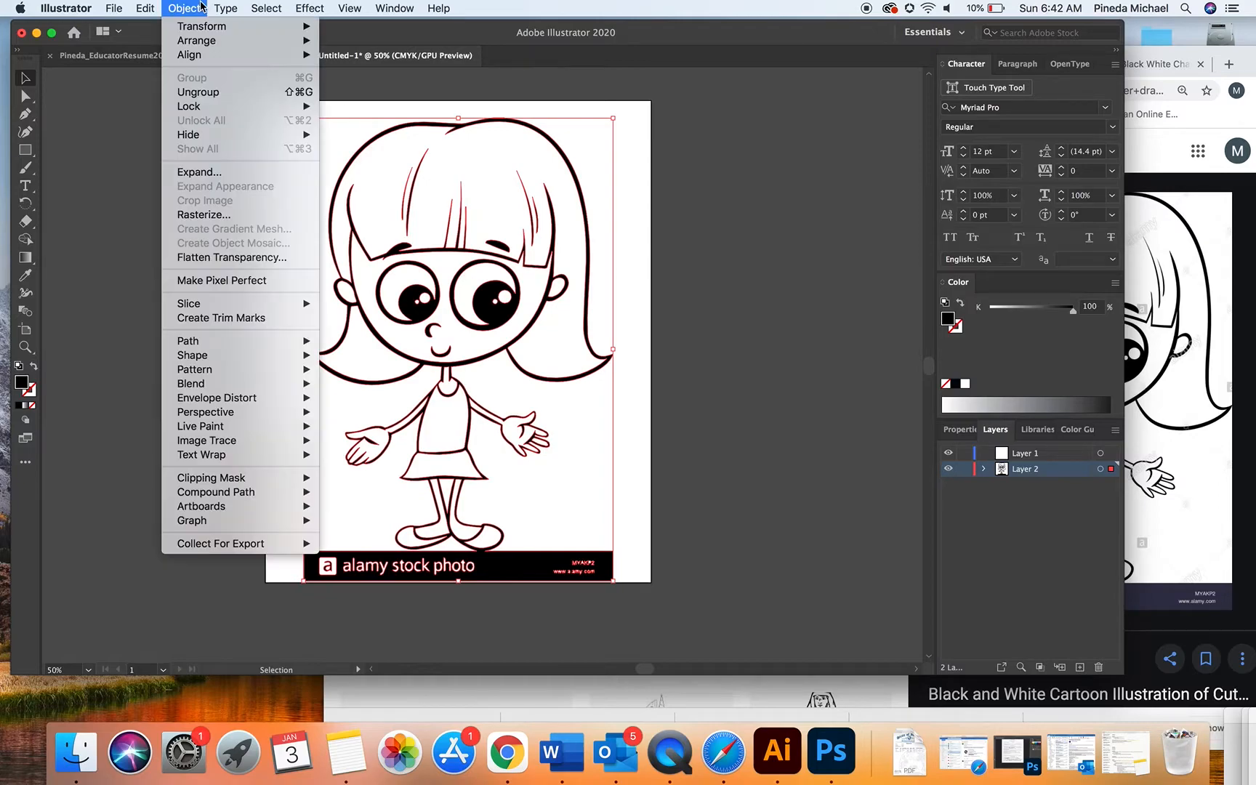
left_click(196, 215)
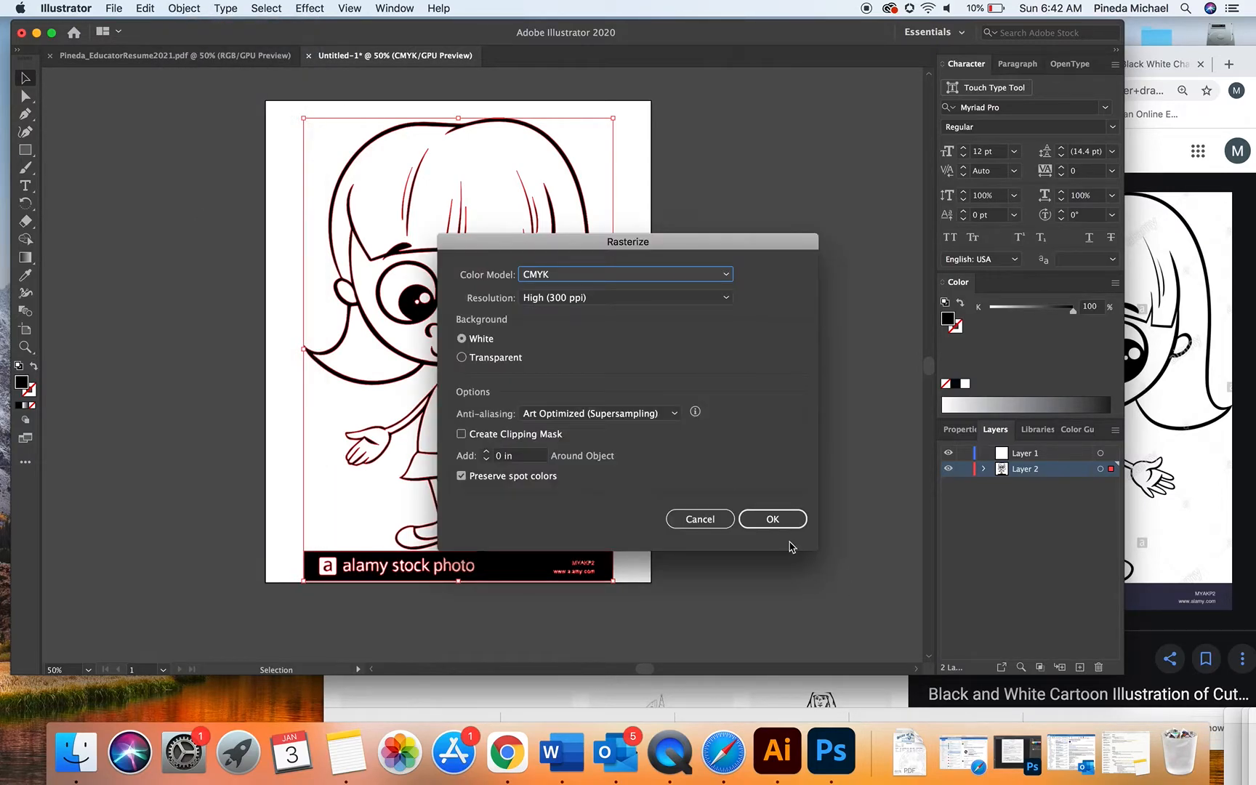
left_click(772, 519)
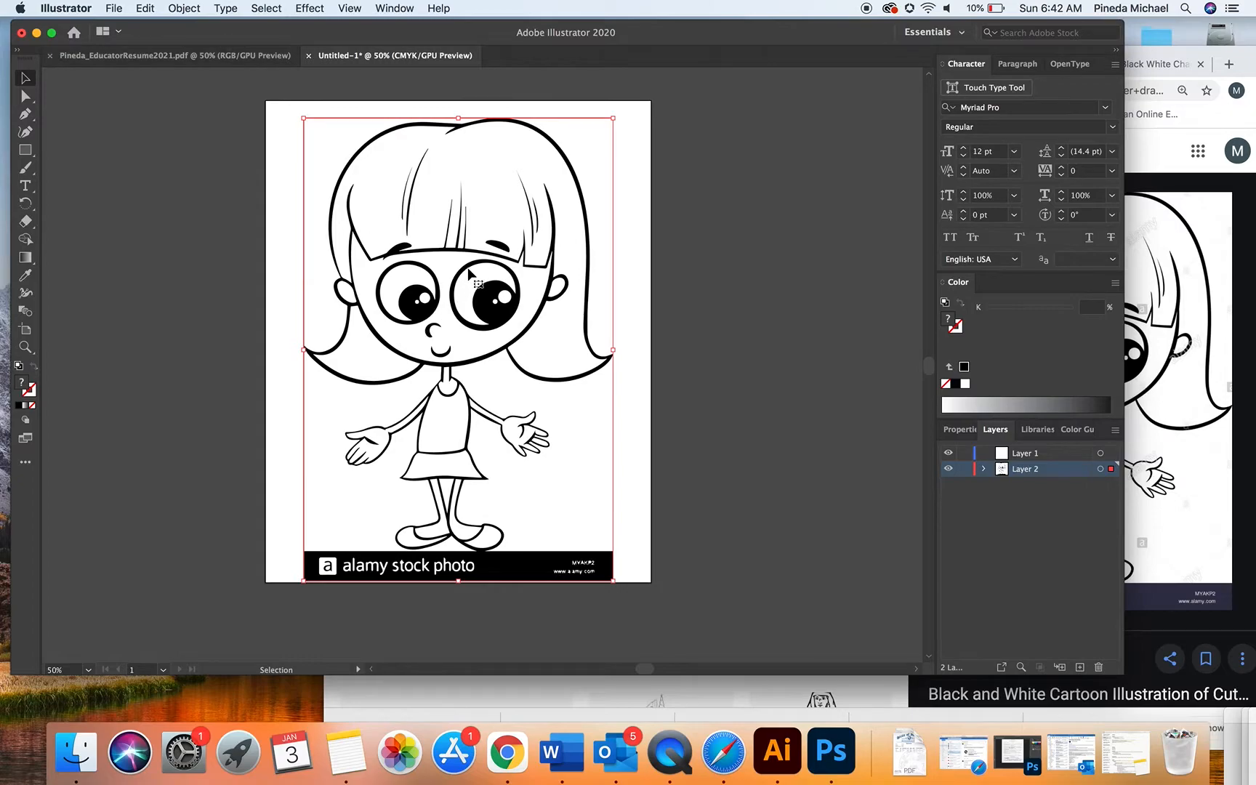
Trace and expand the rasterized girl drawing, continuing despite its large size.
left_click(184, 8)
mouse_move(289, 447)
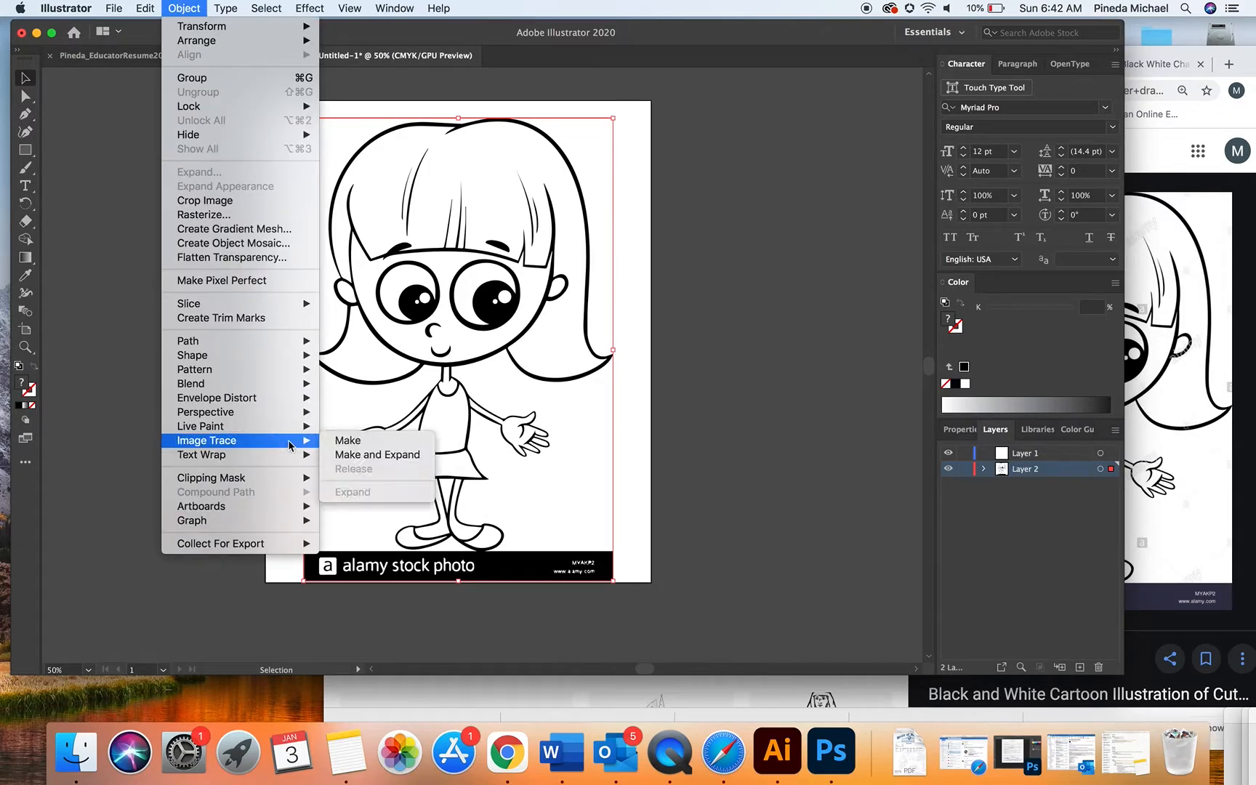
left_click(376, 456)
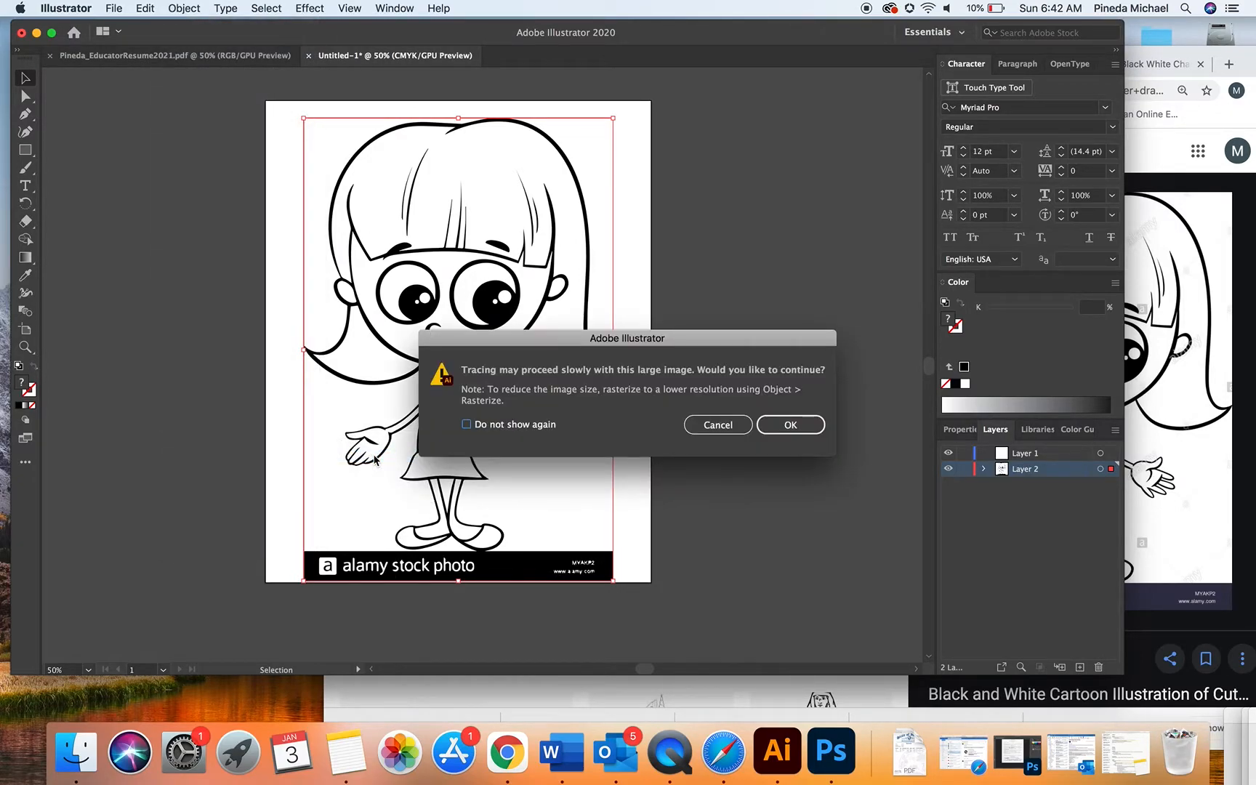
left_click(787, 436)
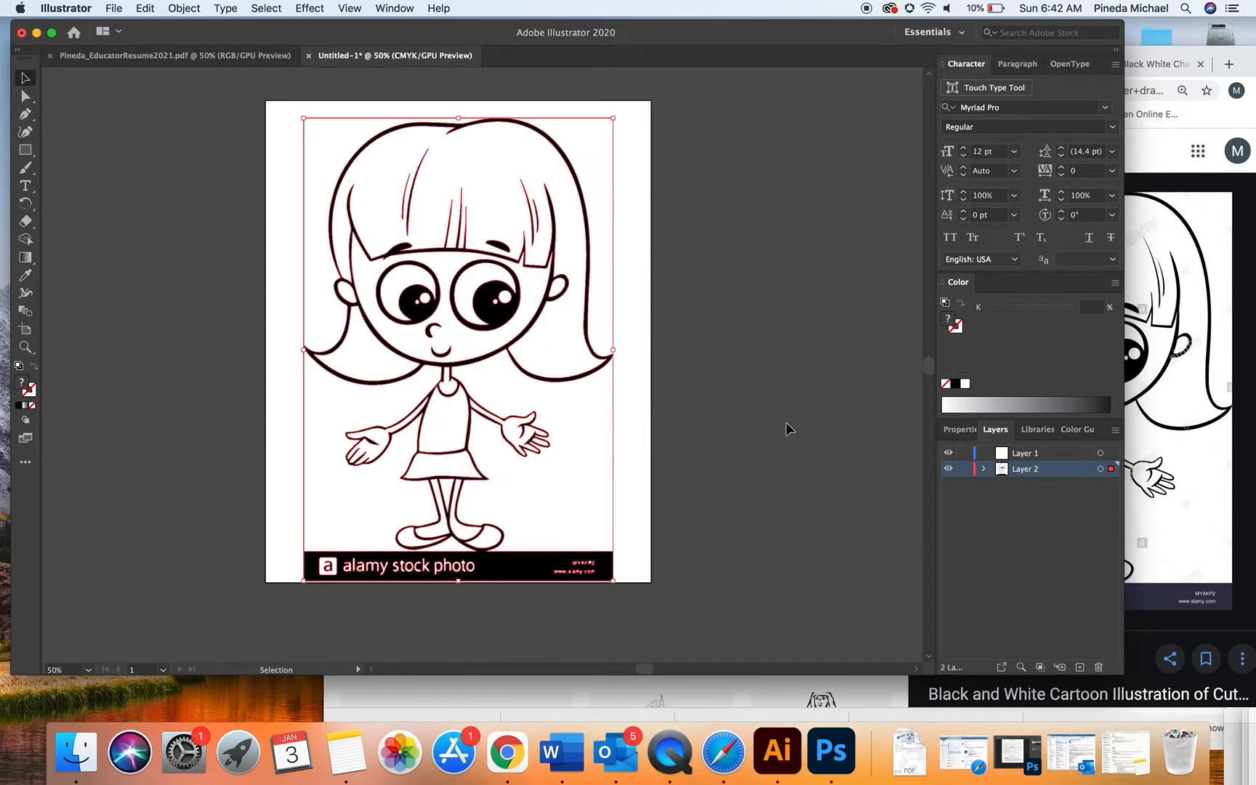
Fill the girl's main hair shape with bright blue 0DD8F9 and switch the color sliders to RGB.
left_click(31, 96)
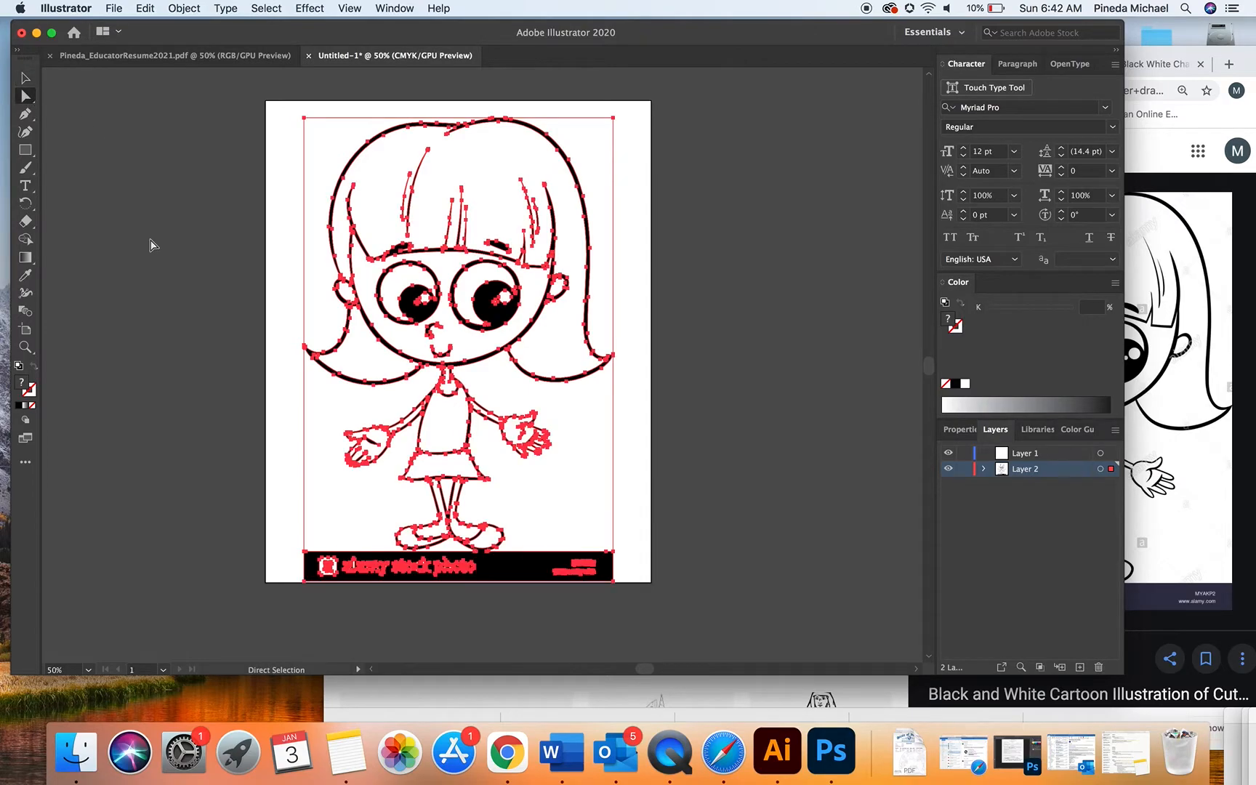
left_click(264, 161)
left_click(386, 173)
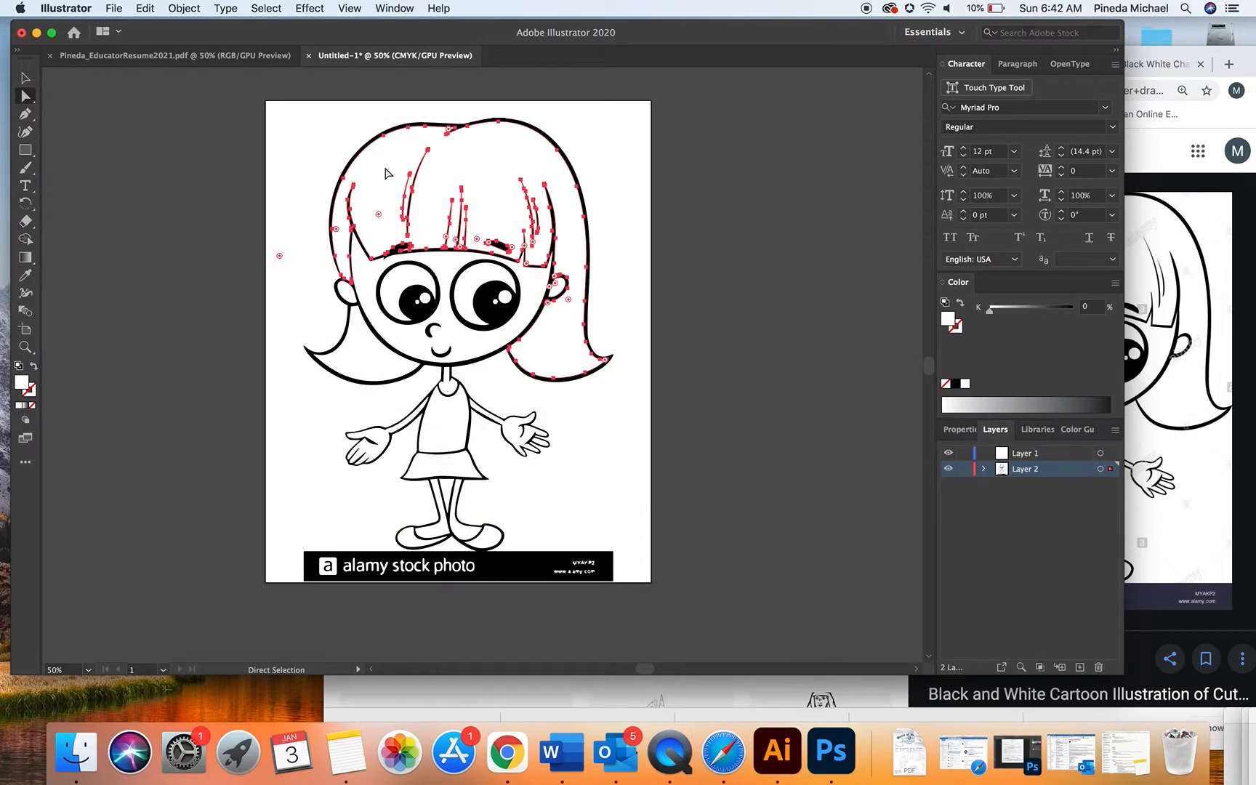
double_click(21, 385)
left_click_drag(791, 474, 813, 447)
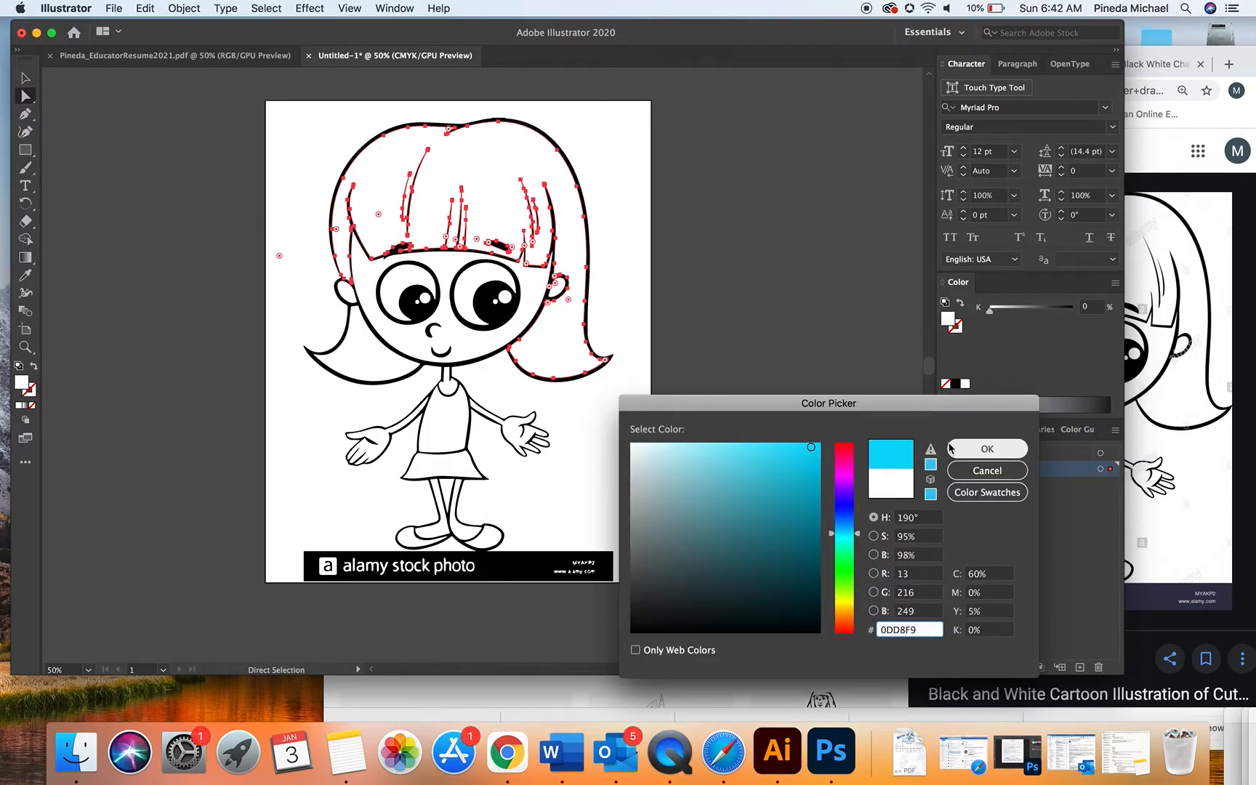
left_click(988, 449)
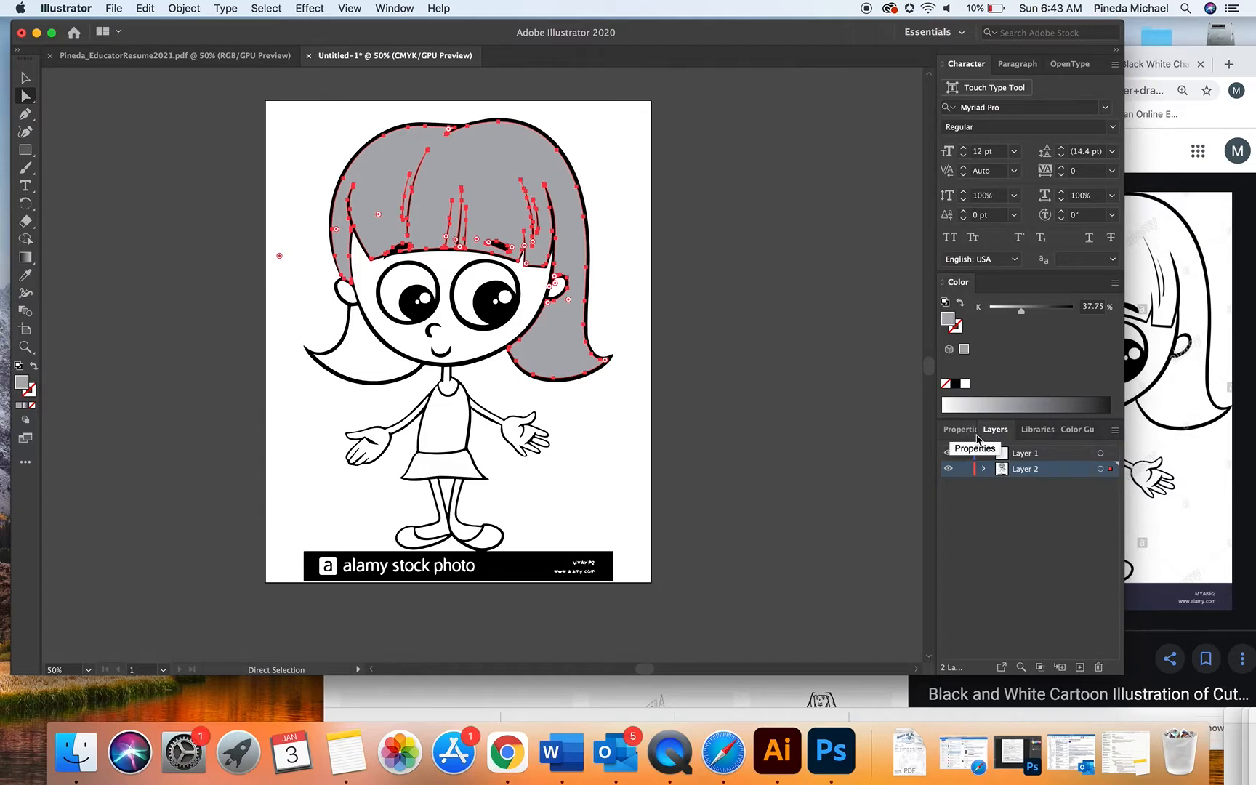
left_click(1115, 283)
left_click(1100, 318)
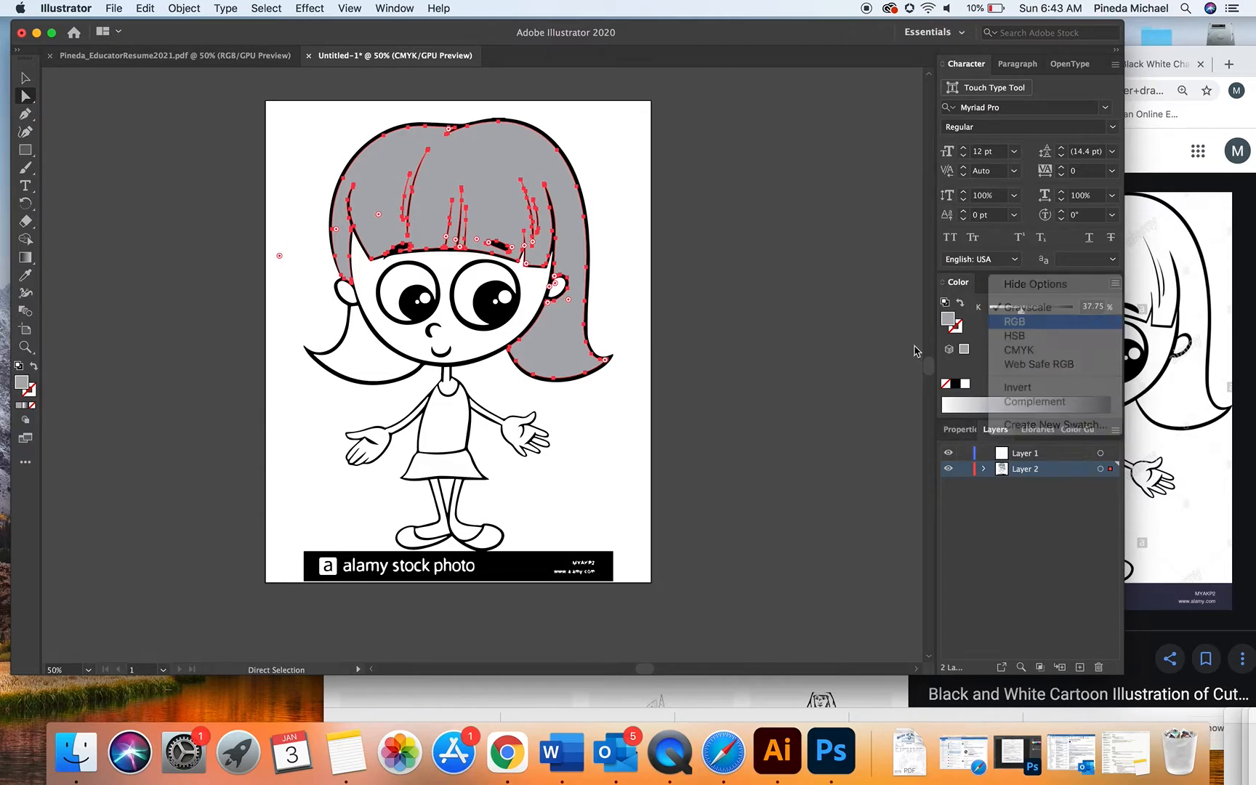
Fill the remaining white lower hair curl with the blue sampled from the main hair using the Eyedropper.
left_click(351, 364)
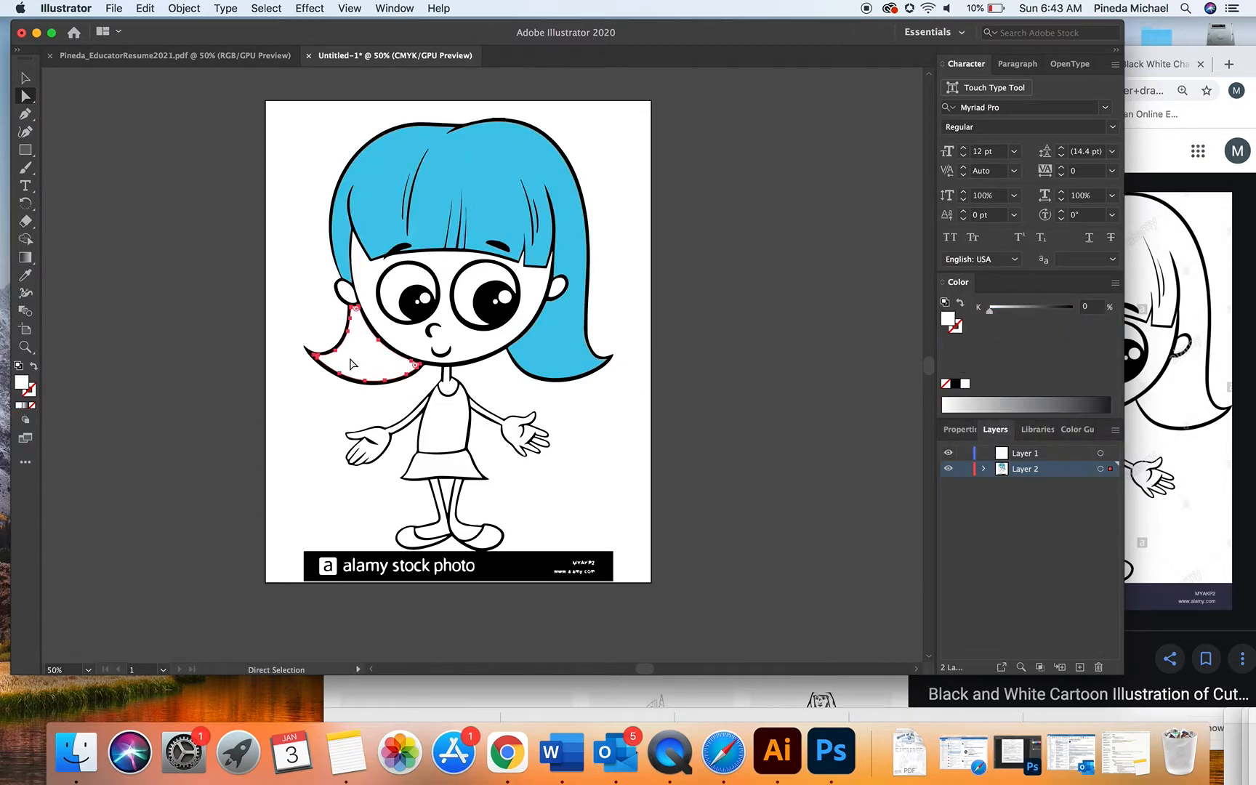
double_click(32, 384)
left_click(917, 470)
left_click(26, 275)
left_click(453, 210)
Select only the girl's white face shape with the Direct Selection tool.
left_click(26, 96)
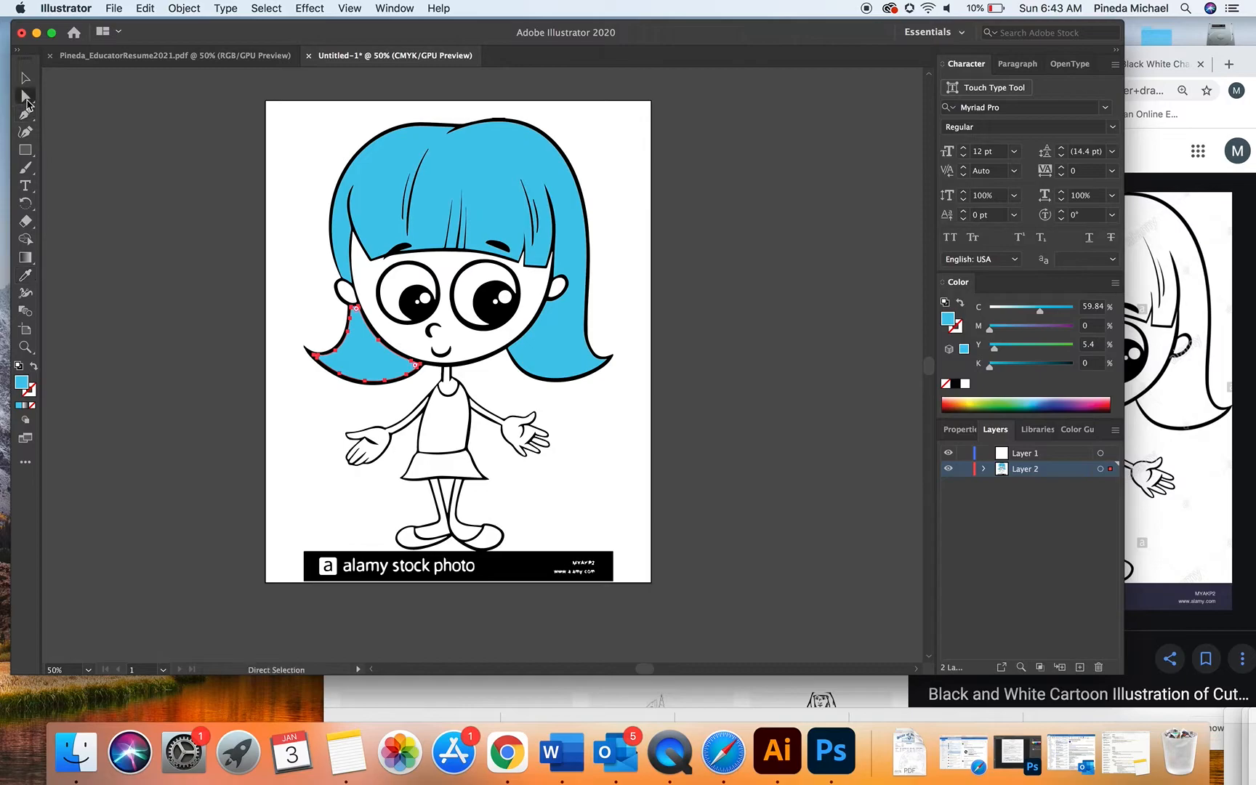
left_click(382, 279)
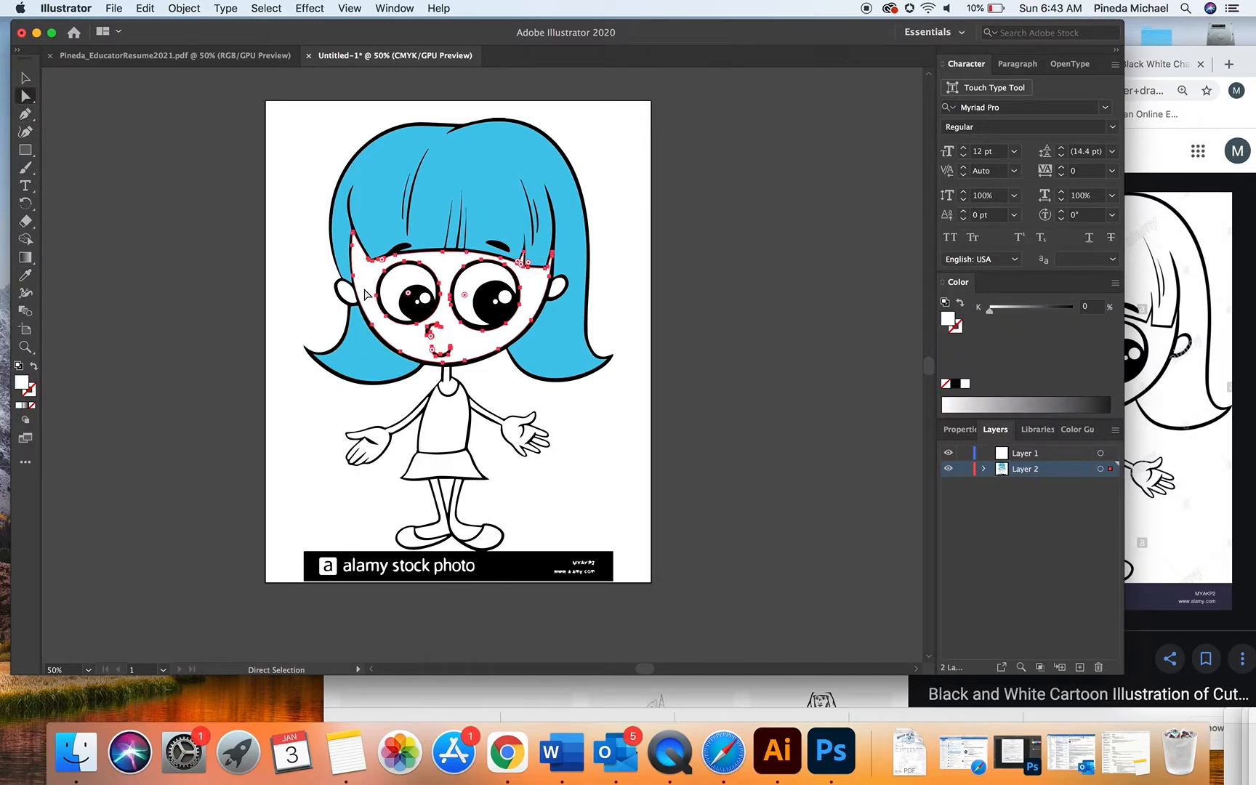
Try twice to recolor the white face fill by choosing only a yellow hue in the Color Picker.
double_click(23, 381)
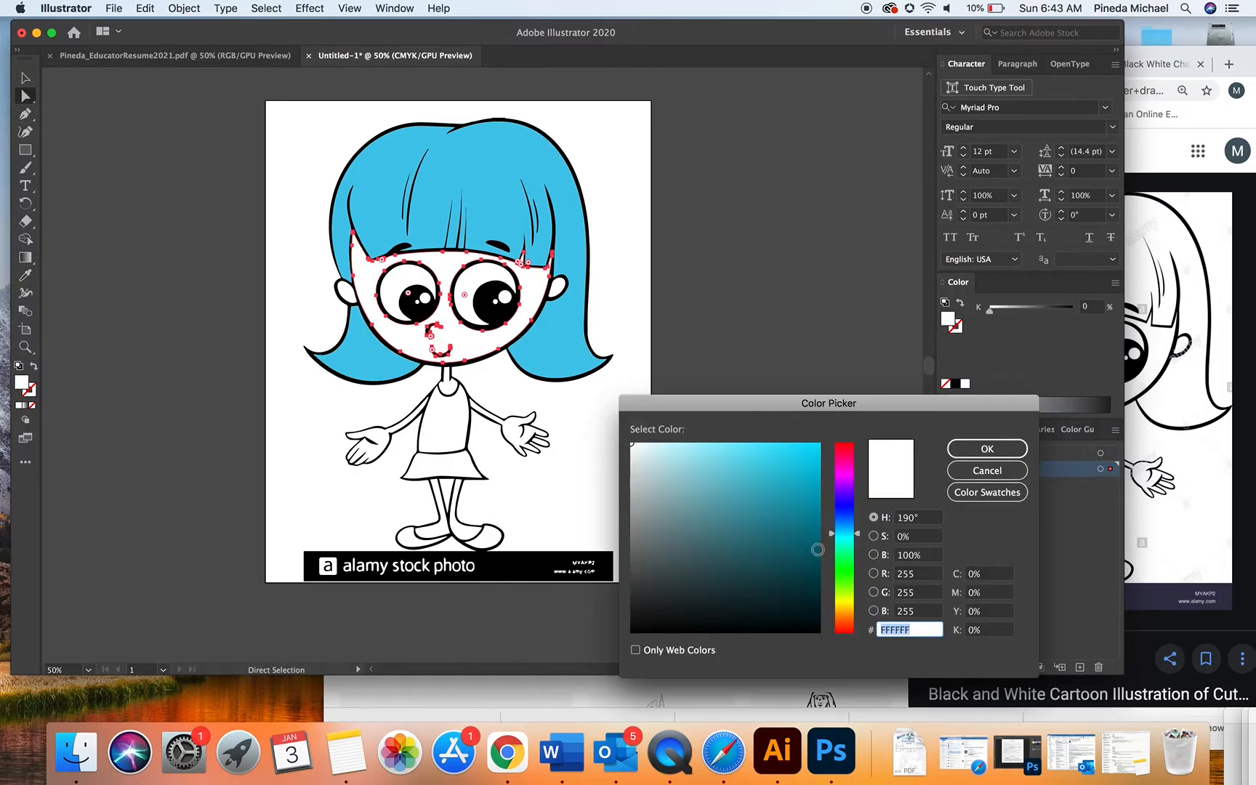
left_click(845, 607)
left_click(989, 449)
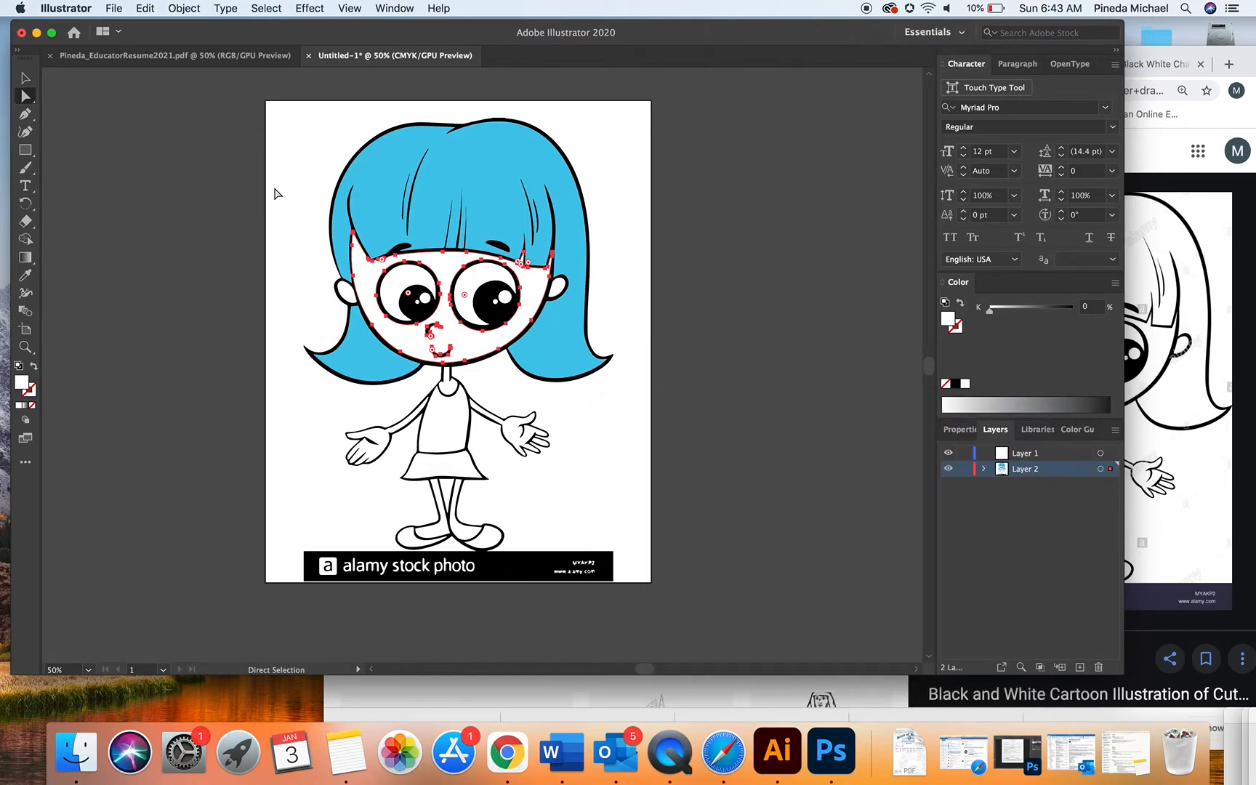
double_click(21, 383)
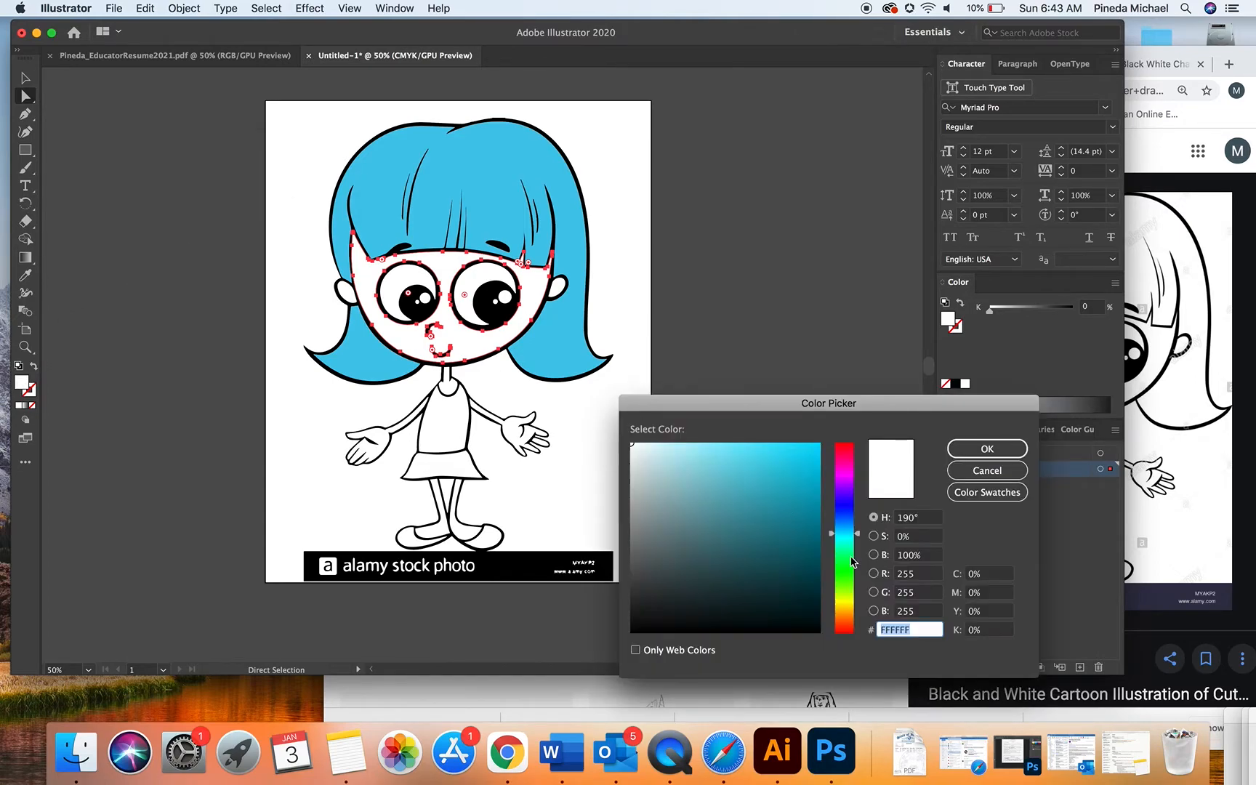
left_click(846, 611)
left_click(988, 449)
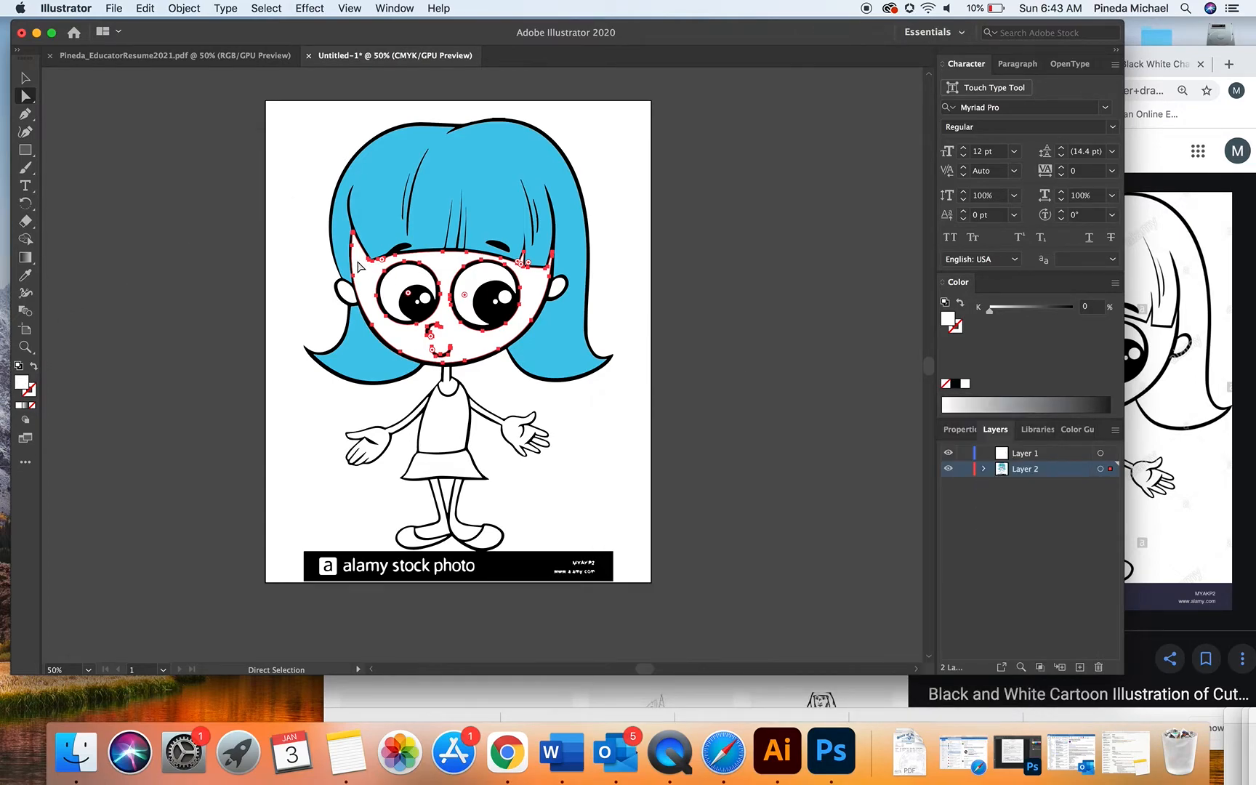
Switch the color sliders to RGB for the selected face shape.
left_click(1115, 282)
left_click(1087, 320)
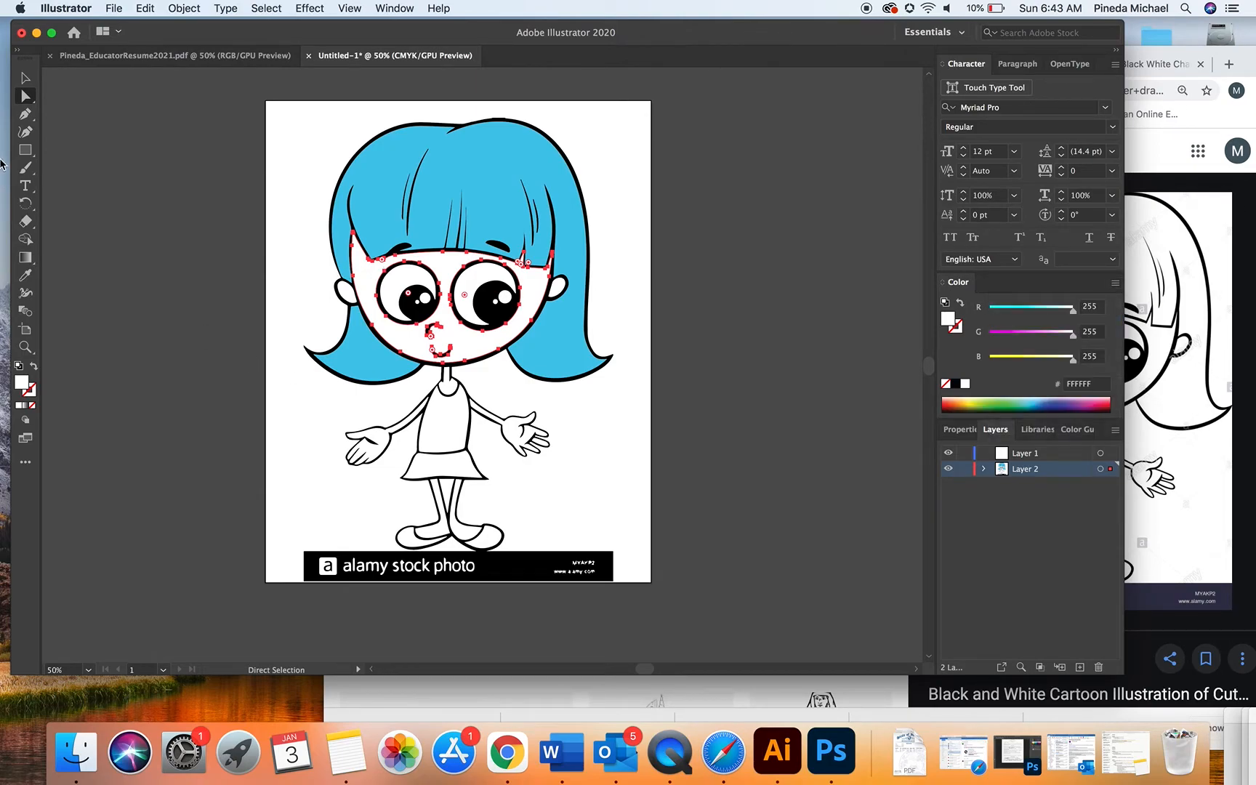
double_click(23, 385)
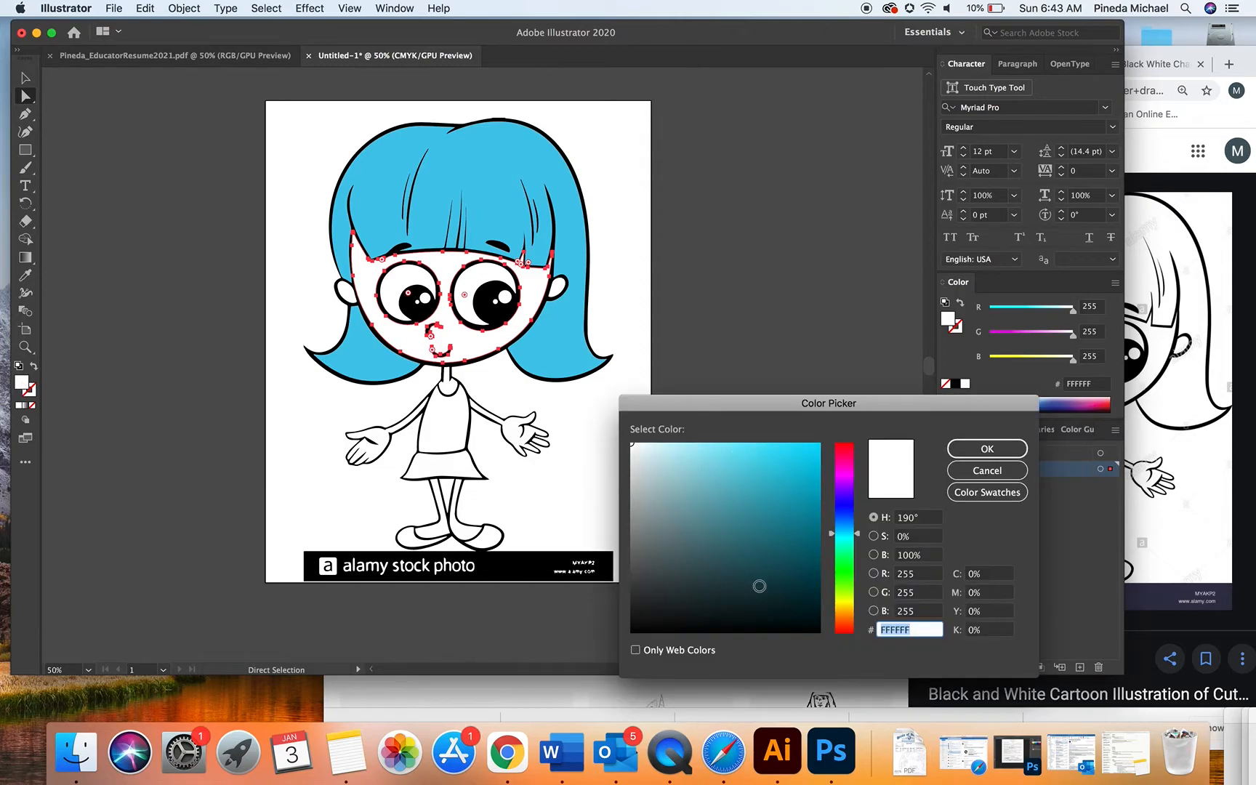
left_click(844, 600)
left_click_drag(799, 524, 818, 443)
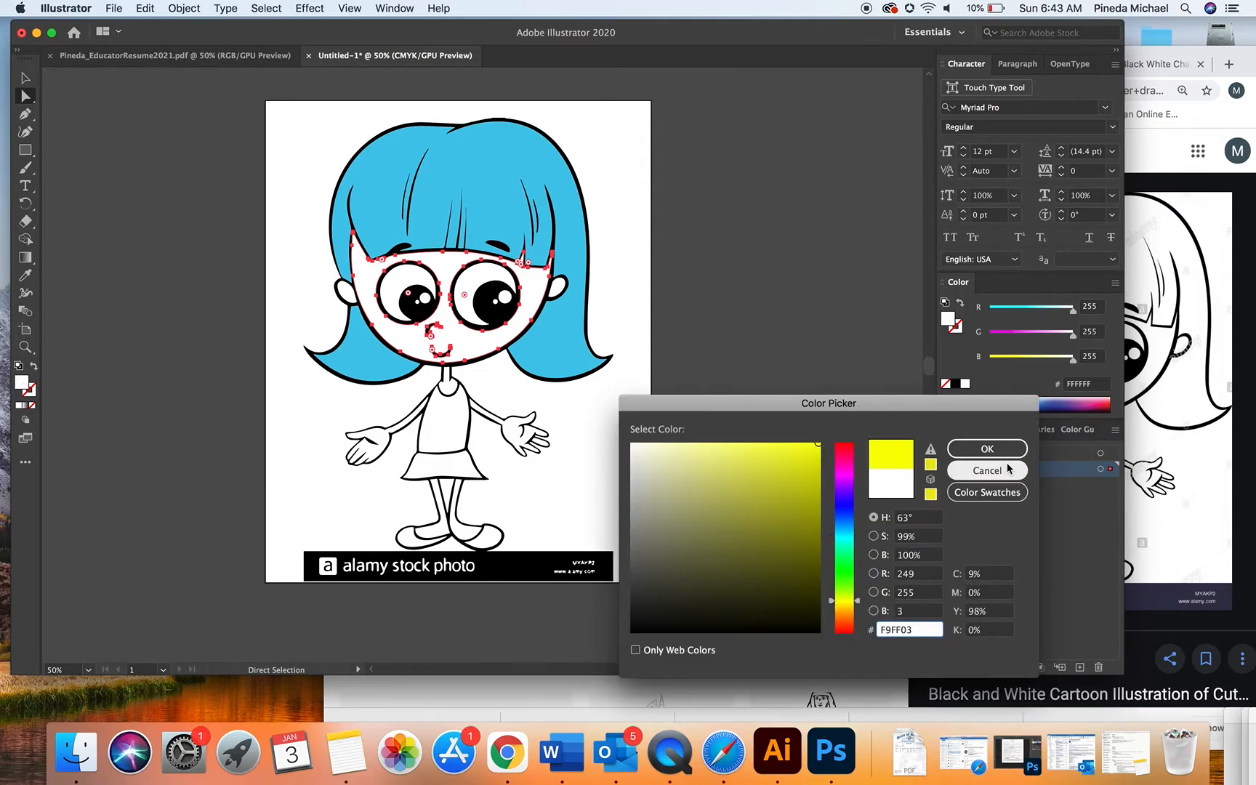
left_click(1009, 469)
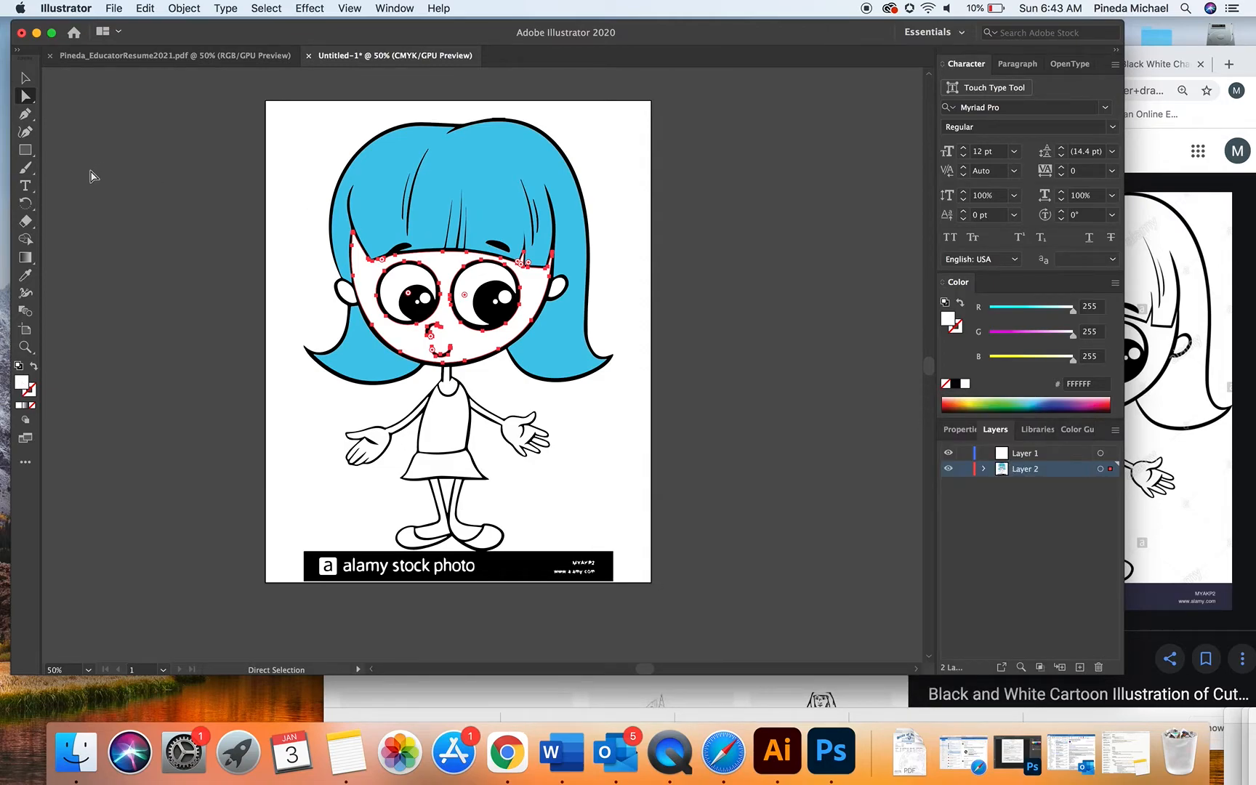
Fill the girl's face shape with bright yellow F2EB0A and deselect it.
double_click(23, 385)
left_click(853, 606)
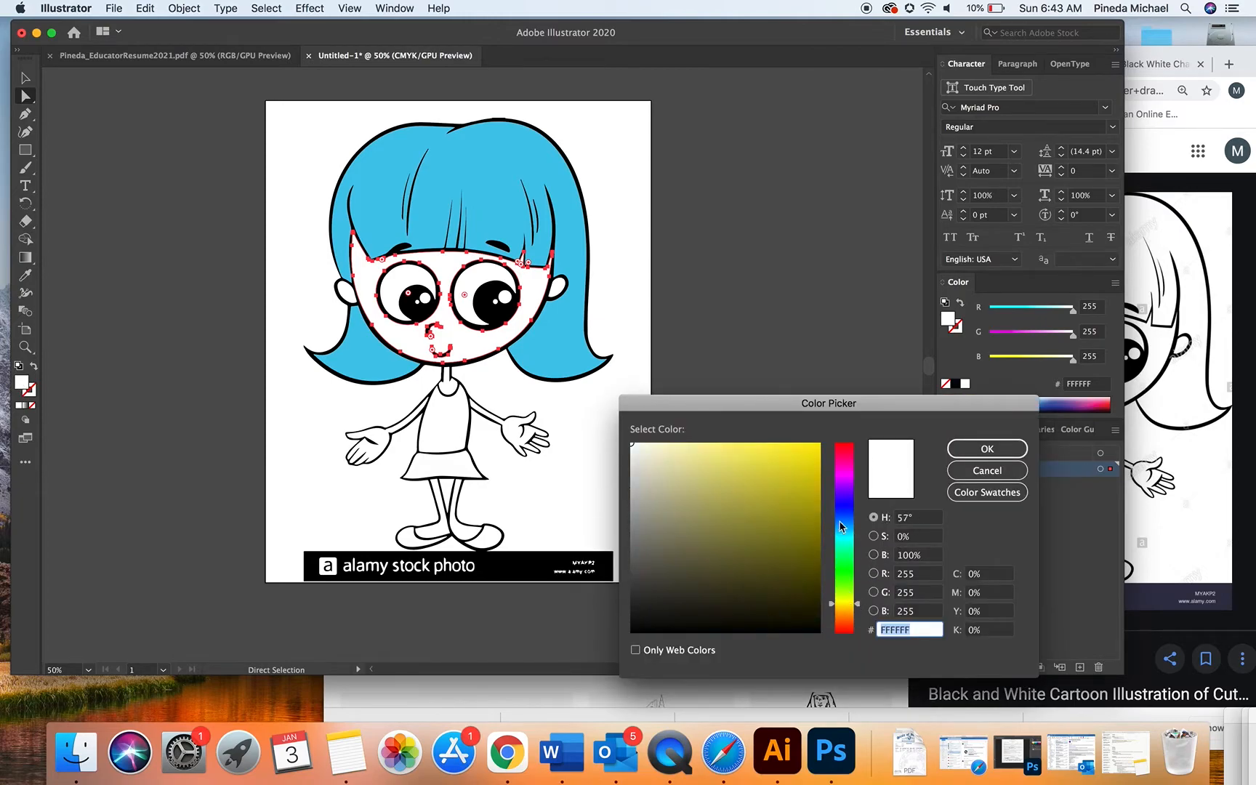
left_click(839, 486)
left_click(840, 600)
left_click(814, 450)
left_click(952, 452)
left_click(26, 78)
left_click(83, 87)
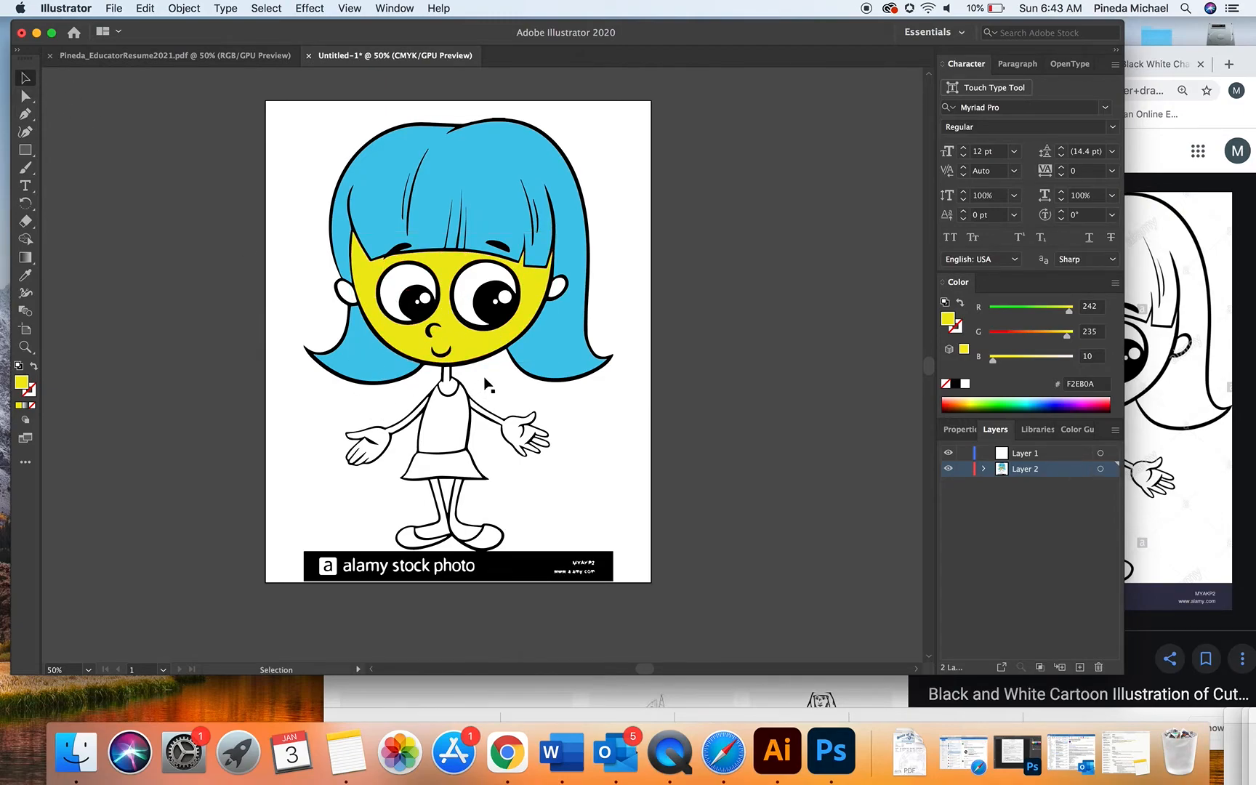
Delete the white background shapes on both sides of the girl's body, selecting each one individually.
left_click(450, 429)
left_click(26, 97)
left_click(134, 271)
left_click(436, 423)
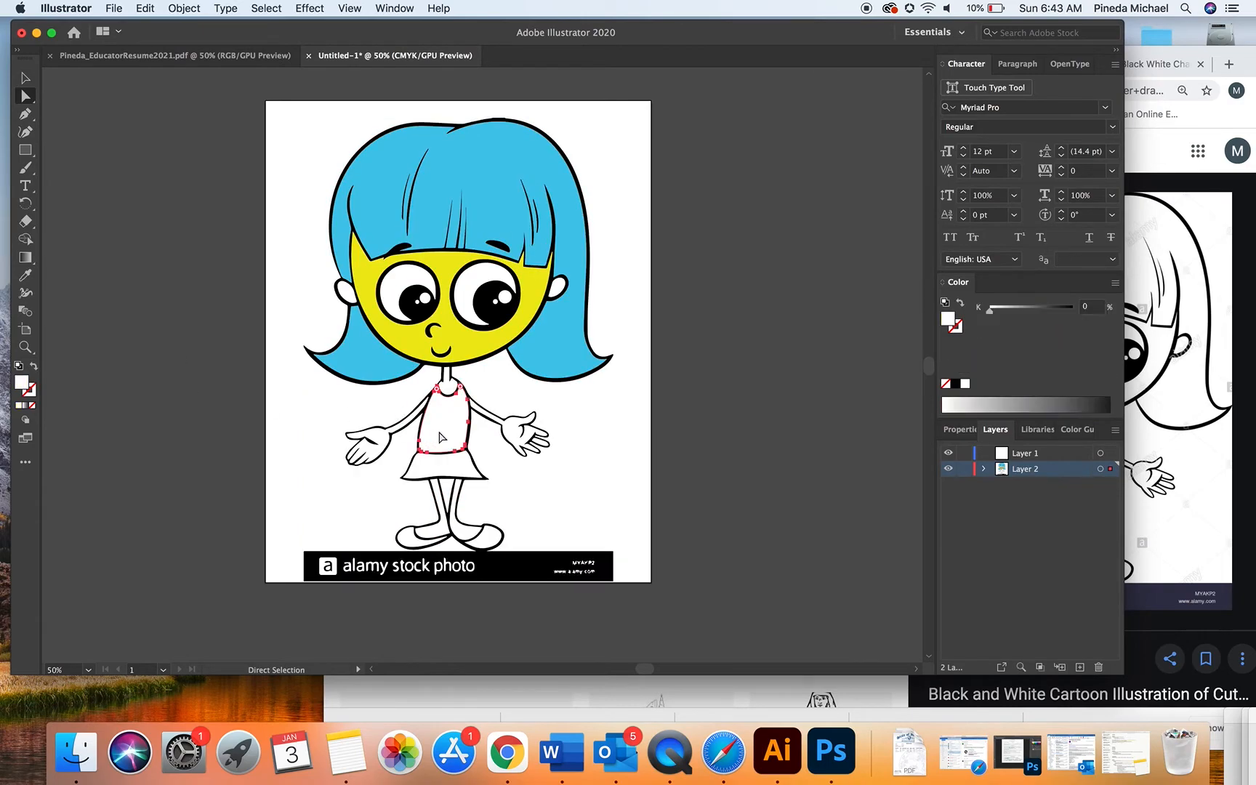
left_click(508, 387)
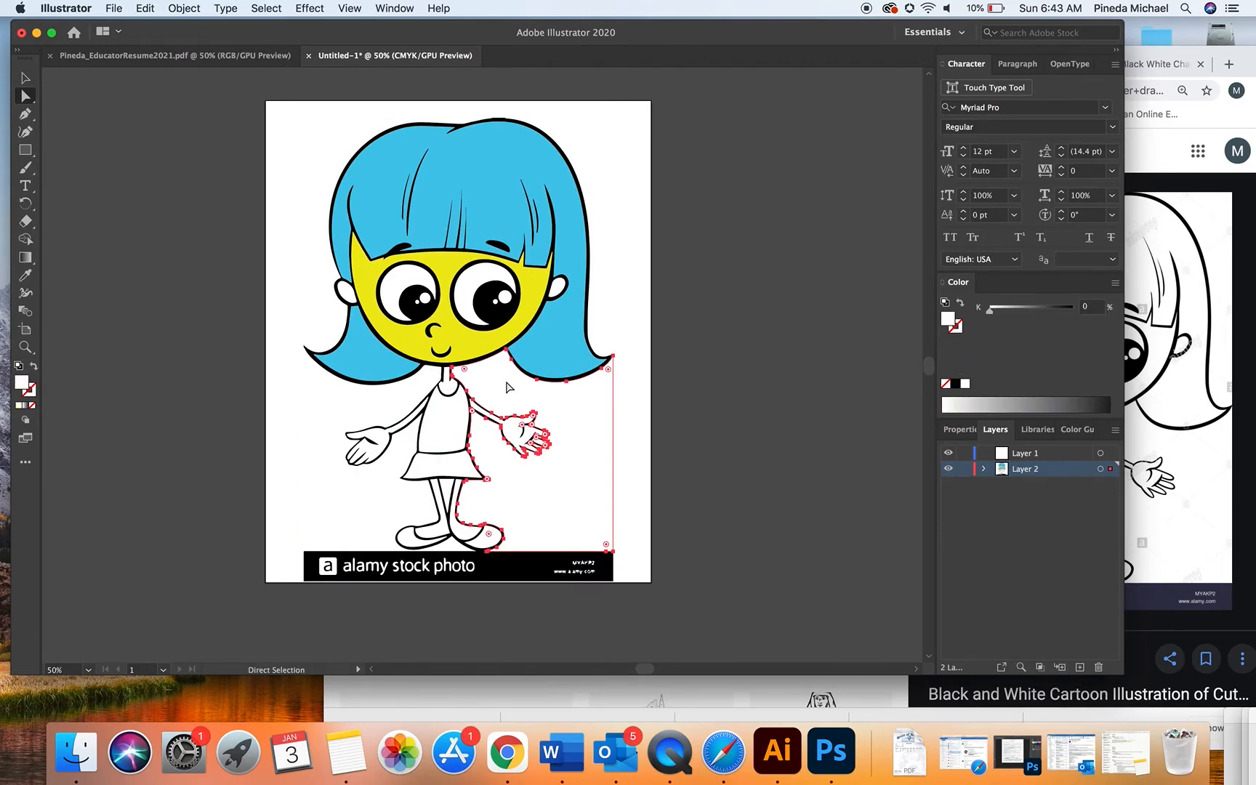
key("Delete")
left_click(354, 509)
key("Delete")
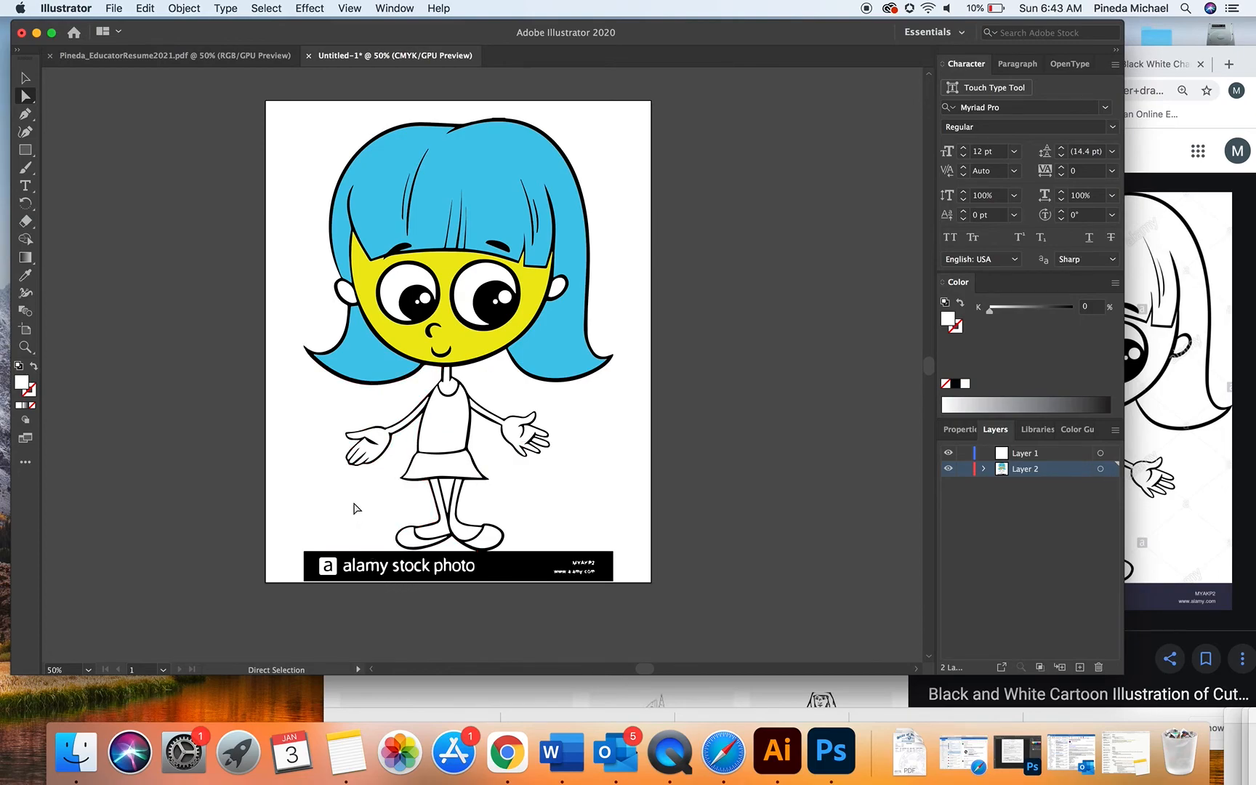